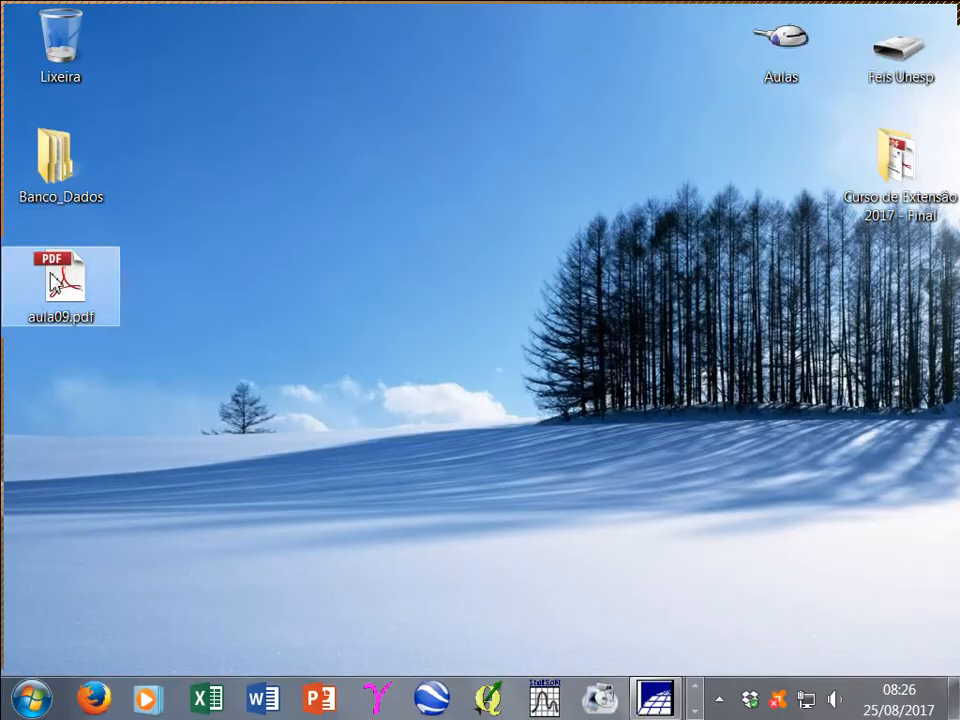
Open aula09.pdf, review the Consulta 4 exercise and its result figure on pages 23 to 25, and close the document
{"action": "double_click", "coordinate": [55, 283]}
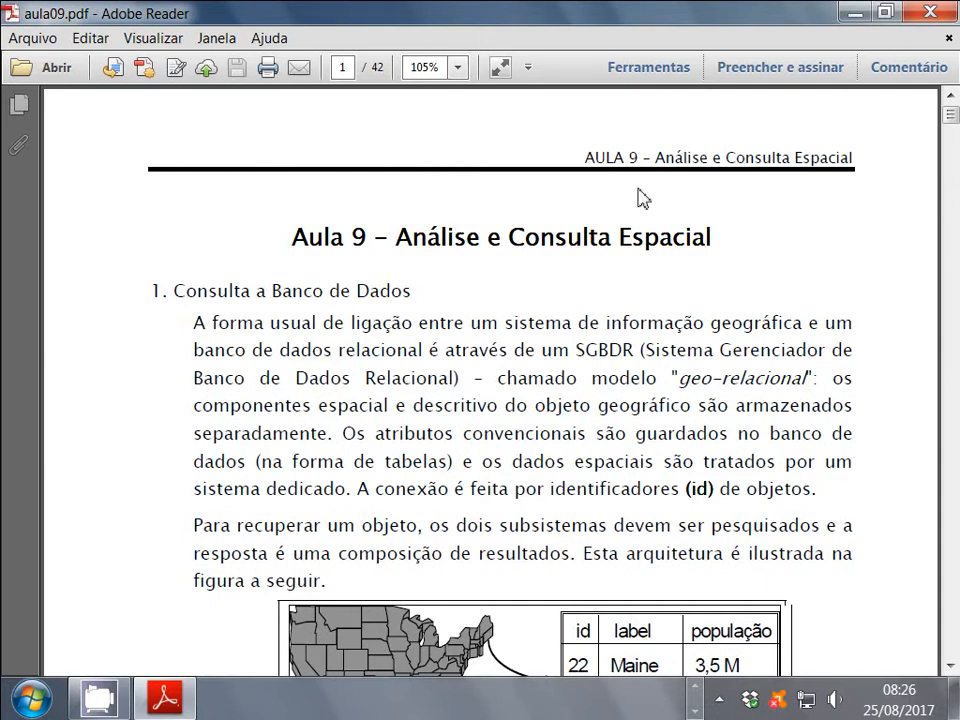
{"action": "left_click_drag", "start_coordinate": [949, 118], "coordinate": [955, 341]}
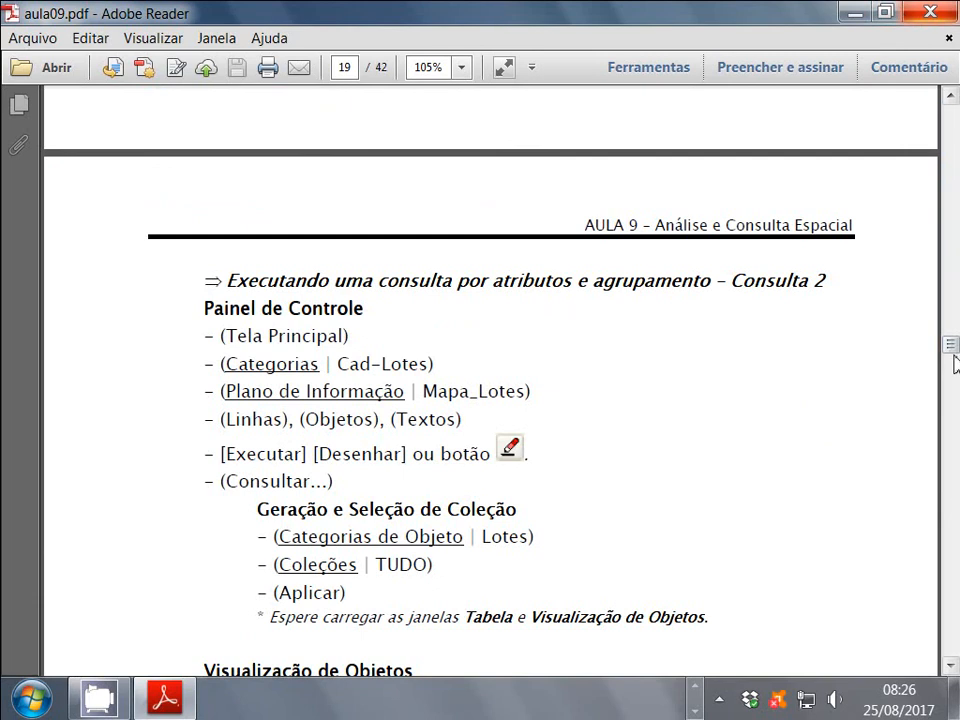
{"action": "left_click_drag", "start_coordinate": [955, 358], "coordinate": [955, 406]}
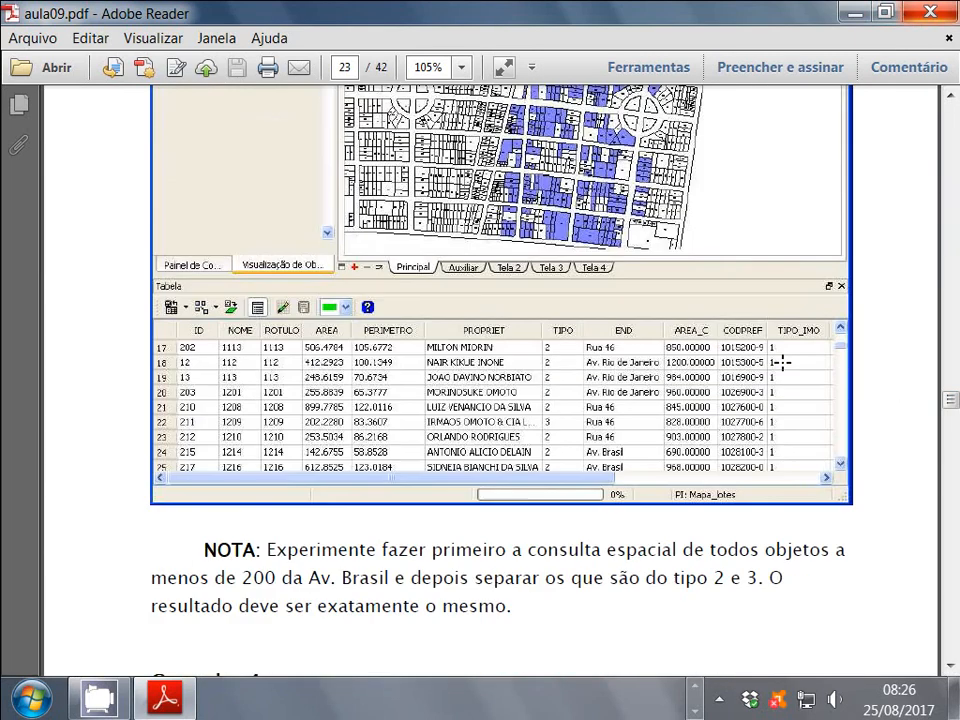
{"action": "scroll", "coordinate": [783, 363], "scroll_direction": "up", "scroll_amount": 3}
{"action": "scroll", "coordinate": [795, 362], "scroll_direction": "down", "scroll_amount": 7}
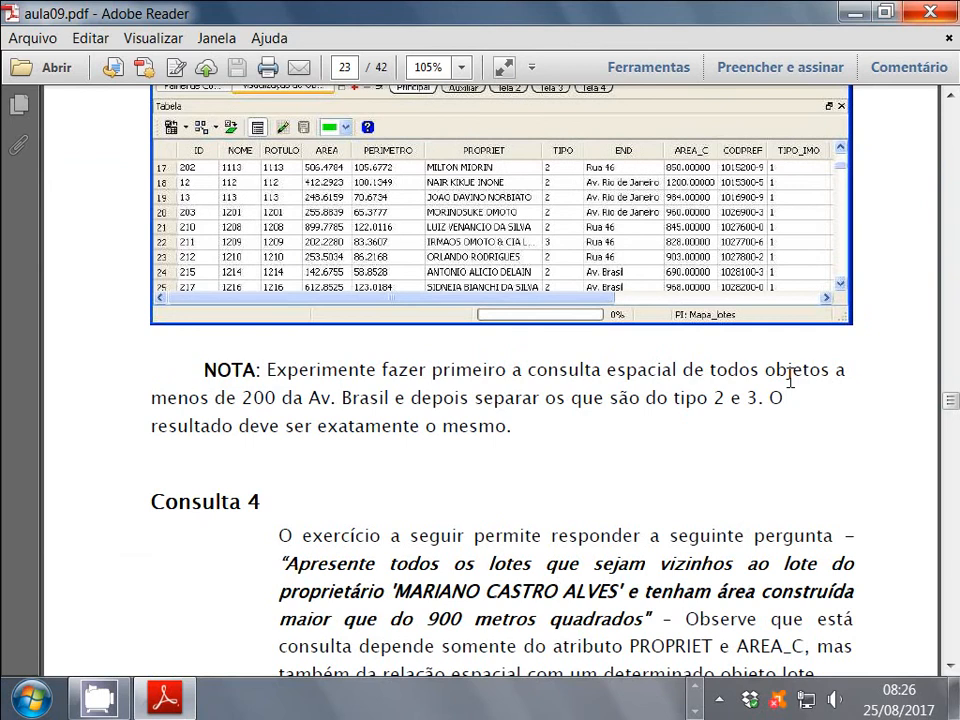
{"action": "scroll", "coordinate": [790, 378], "scroll_direction": "down", "scroll_amount": 5}
{"action": "scroll", "coordinate": [767, 384], "scroll_direction": "down", "scroll_amount": 5}
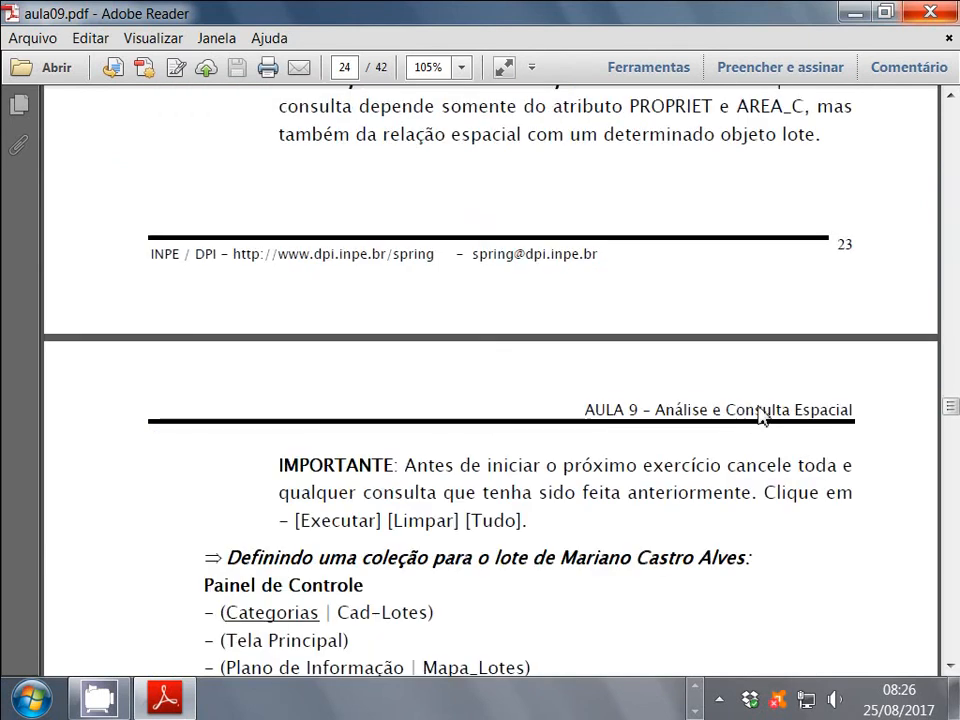
{"action": "scroll", "coordinate": [758, 418], "scroll_direction": "down", "scroll_amount": 20}
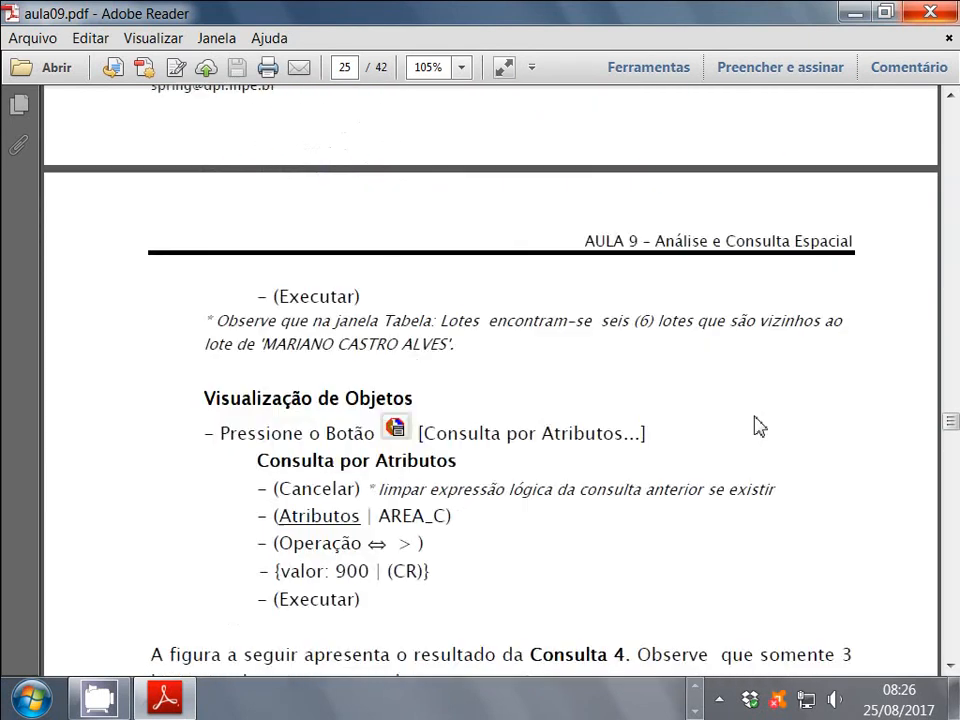
{"action": "scroll", "coordinate": [758, 427], "scroll_direction": "down", "scroll_amount": 15}
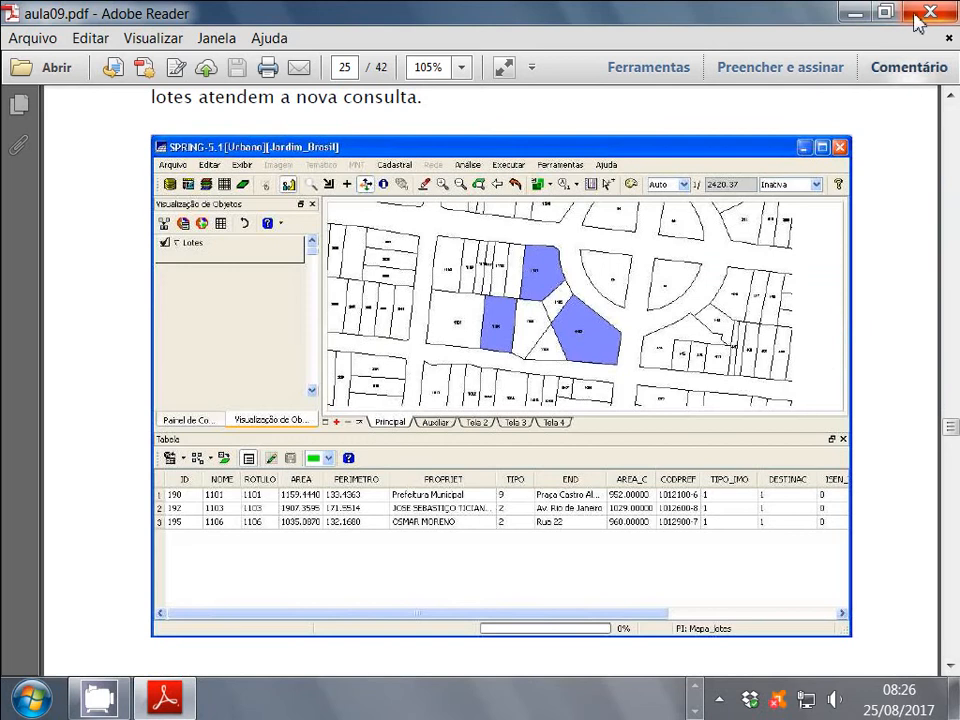
{"action": "left_click", "coordinate": [926, 14]}
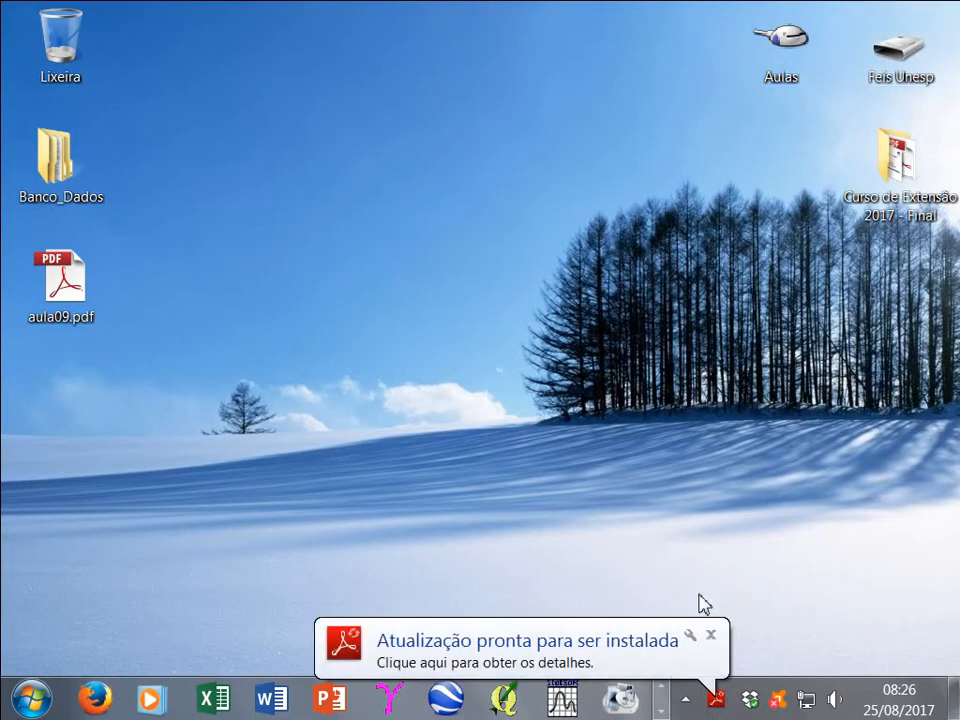
{"action": "left_click", "coordinate": [711, 634]}
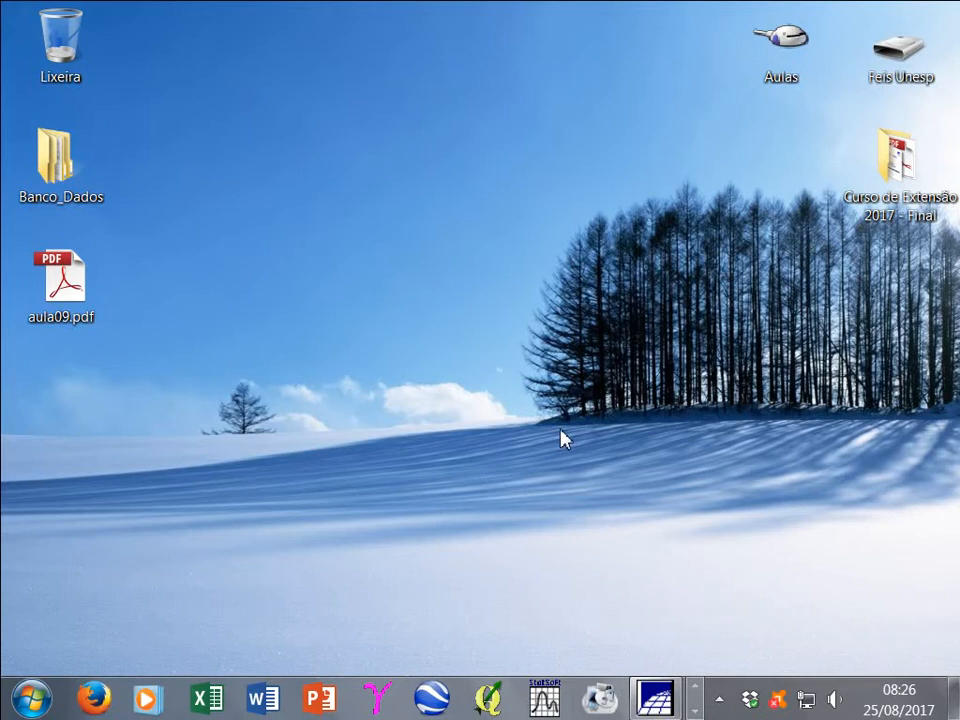
Switch to SPRING and display the lines and objects of the Mapa_quadras information layer in the Cadastro_Urbano category
{"action": "left_click", "coordinate": [655, 698]}
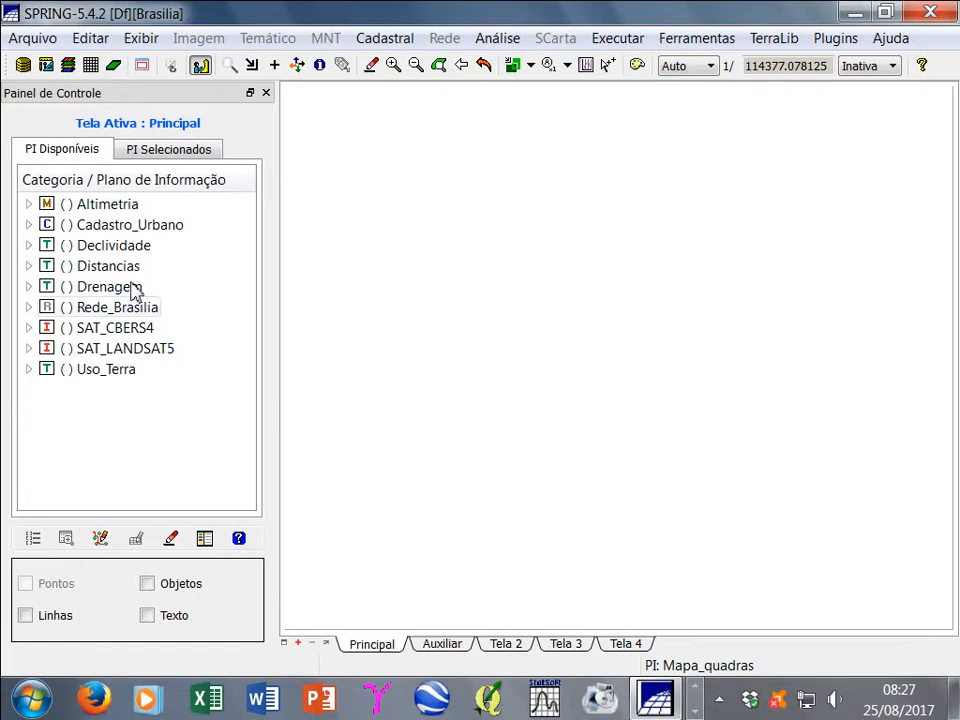
{"action": "left_click", "coordinate": [30, 224]}
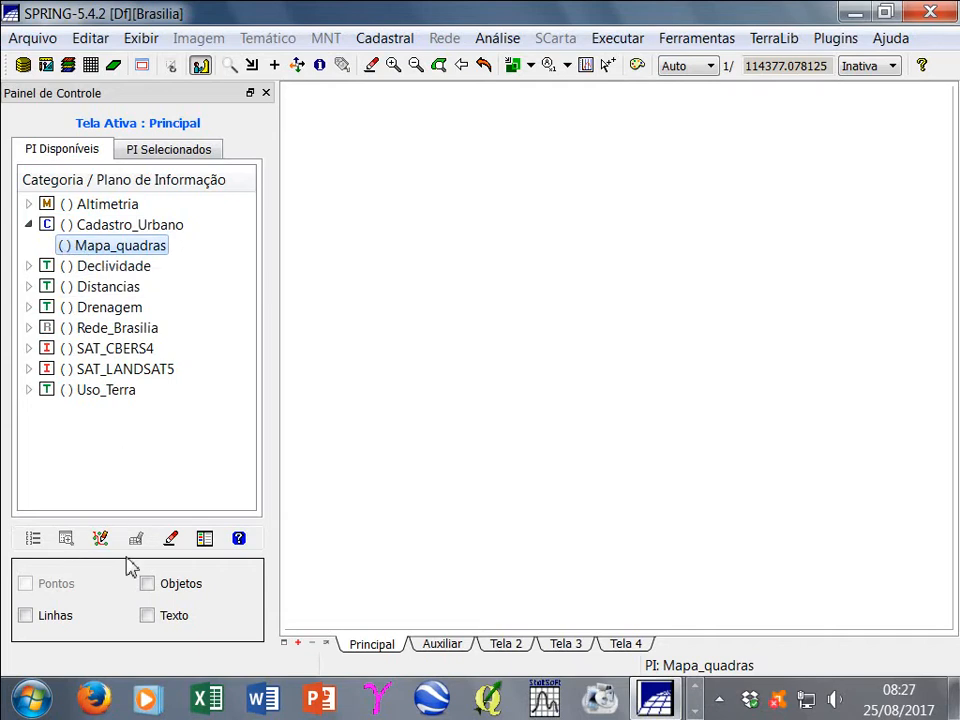
{"action": "left_click", "coordinate": [25, 616]}
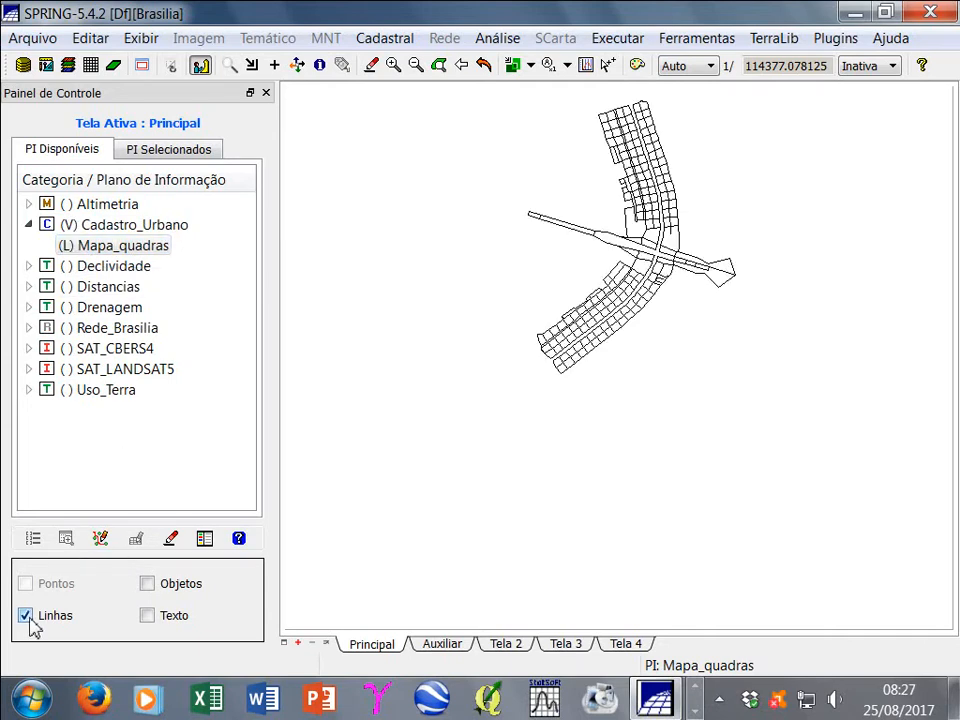
{"action": "left_click", "coordinate": [150, 588]}
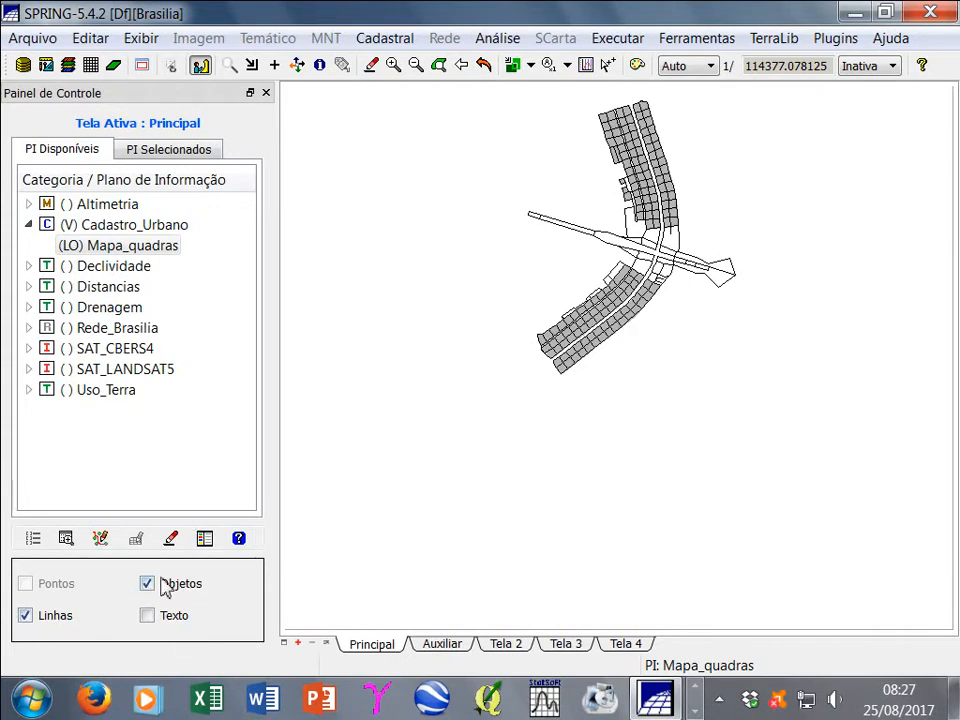
Turn the lines and the objects of Mapa_quadras off and back on, one after the other
{"action": "left_click", "coordinate": [28, 617]}
{"action": "left_click", "coordinate": [26, 616]}
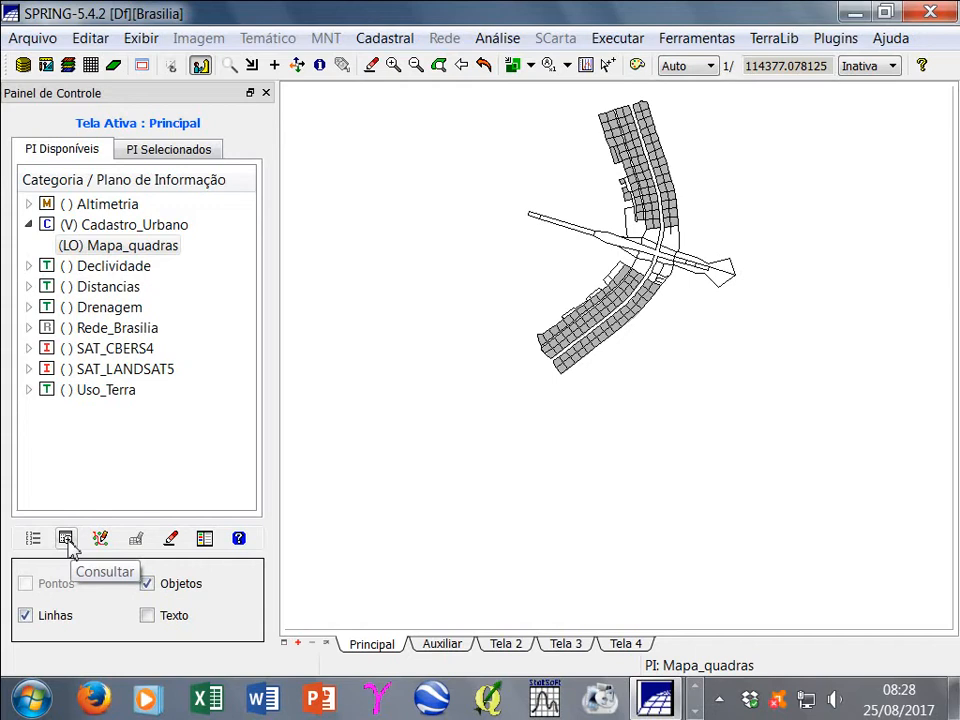
{"action": "left_click", "coordinate": [146, 584]}
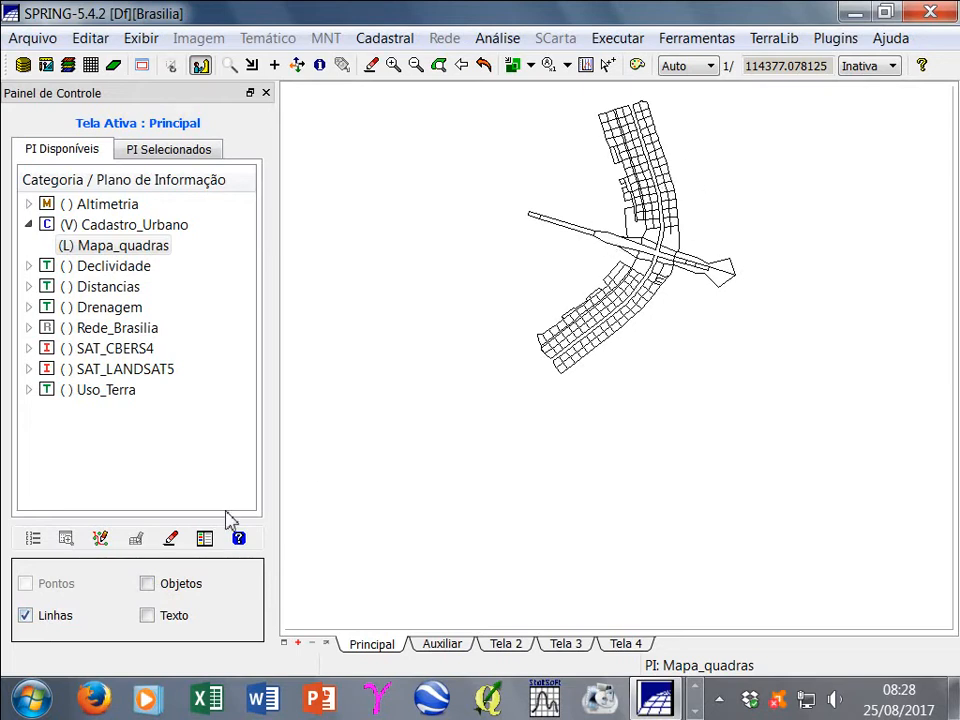
{"action": "left_click", "coordinate": [148, 592]}
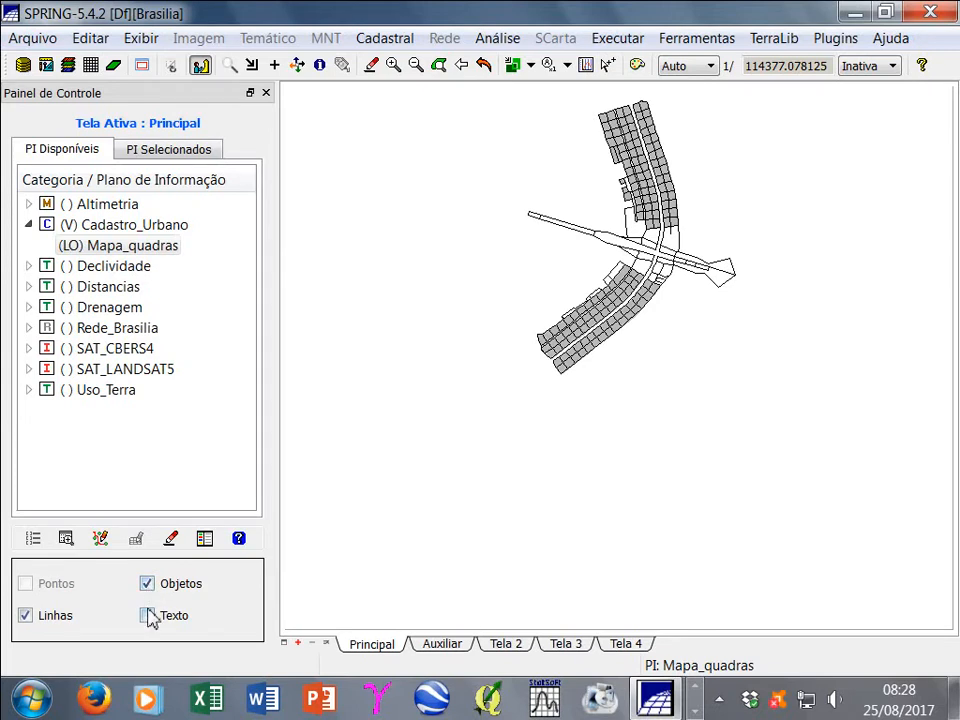
Show the text labels of Mapa_quadras, inspect the SQS block names up close, and hide the labels again
{"action": "left_click", "coordinate": [148, 616]}
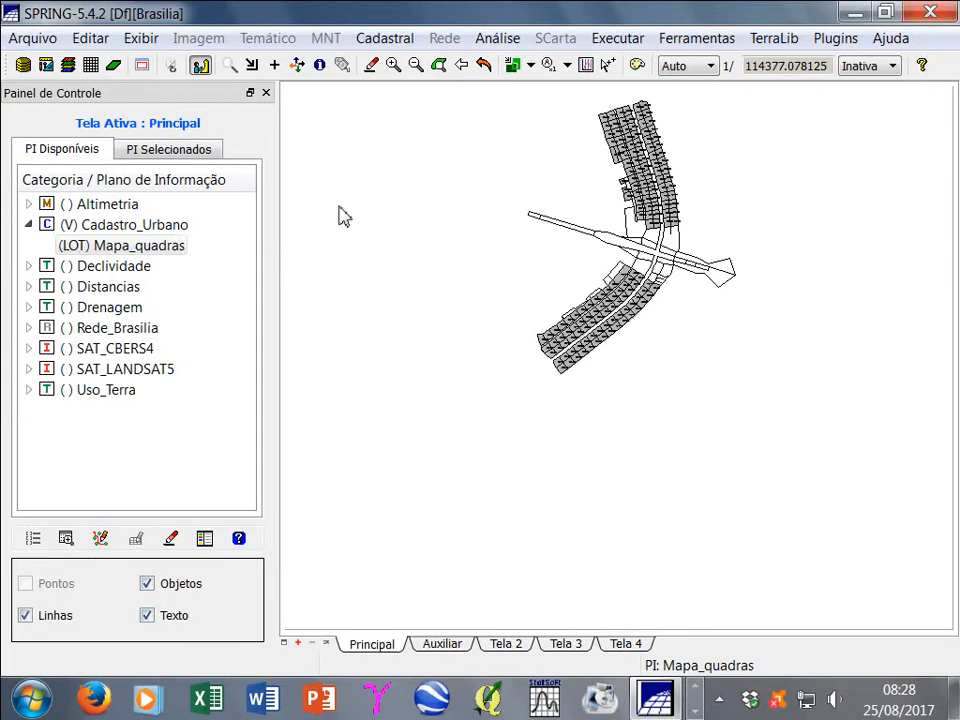
{"action": "left_click", "coordinate": [229, 65]}
{"action": "left_click_drag", "start_coordinate": [556, 273], "coordinate": [664, 379]}
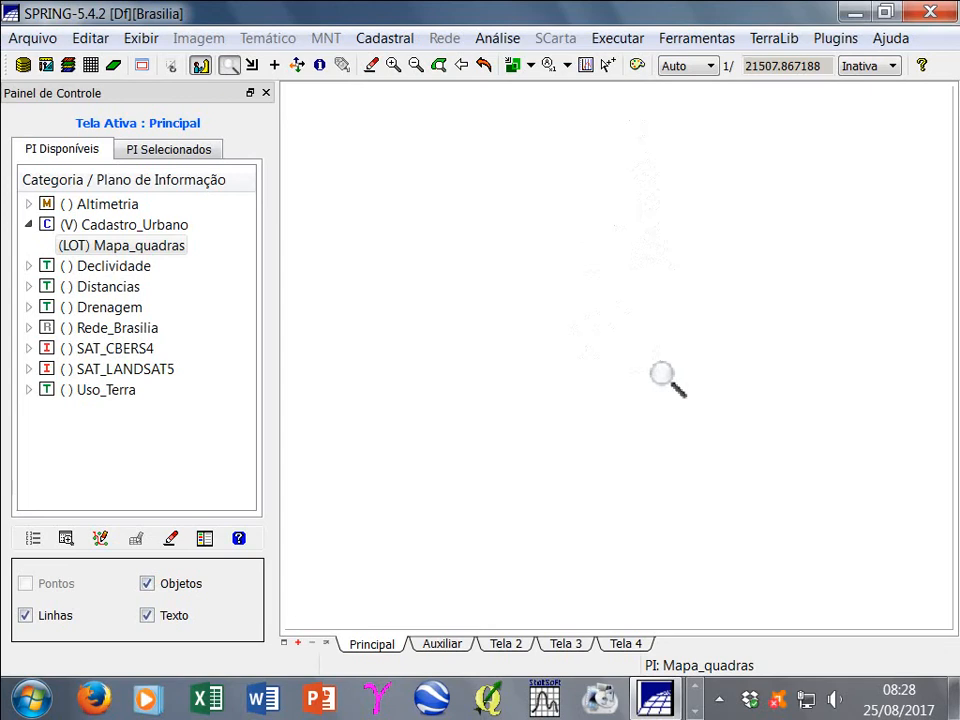
{"action": "left_click_drag", "start_coordinate": [473, 265], "coordinate": [700, 405]}
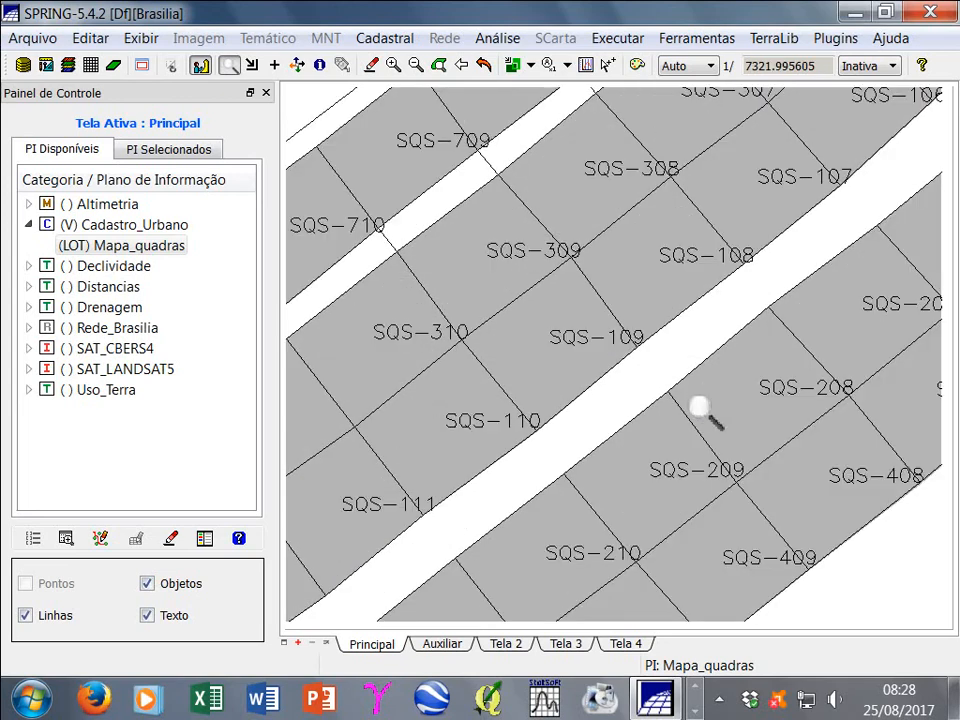
{"action": "left_click", "coordinate": [483, 67]}
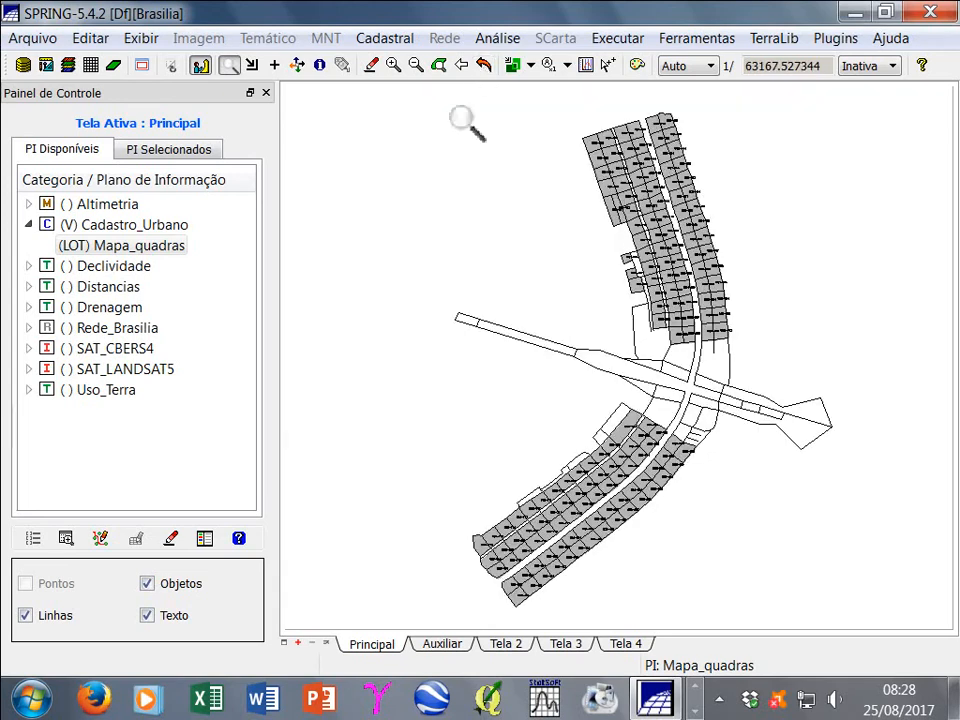
{"action": "left_click", "coordinate": [150, 618]}
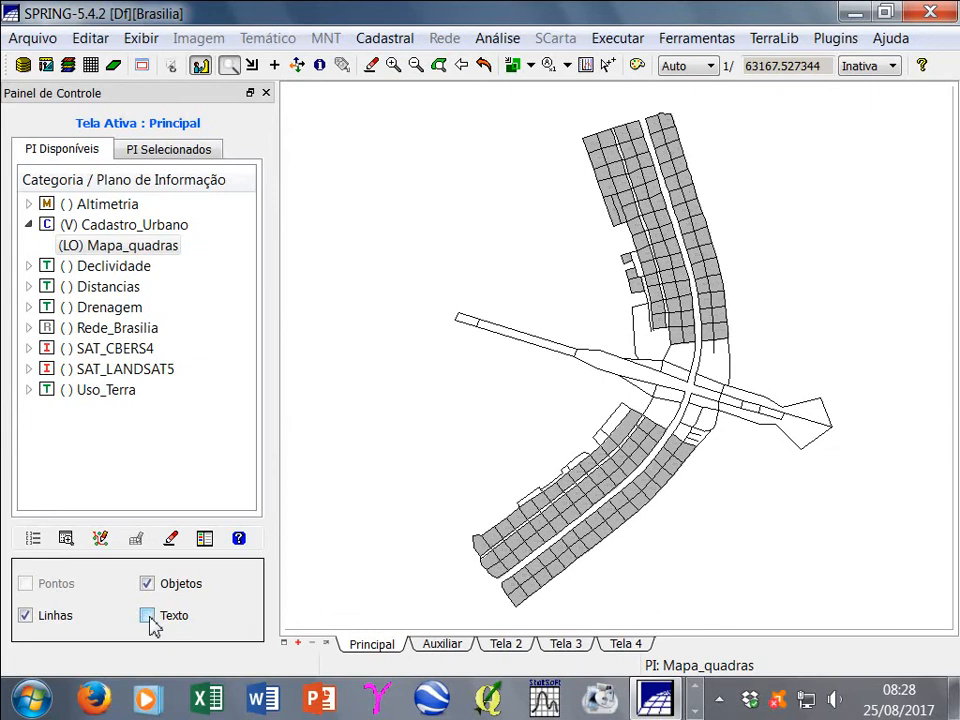
Query Mapa_quadras by applying the TUDO collection of the Quadras object category
{"action": "left_click", "coordinate": [68, 541]}
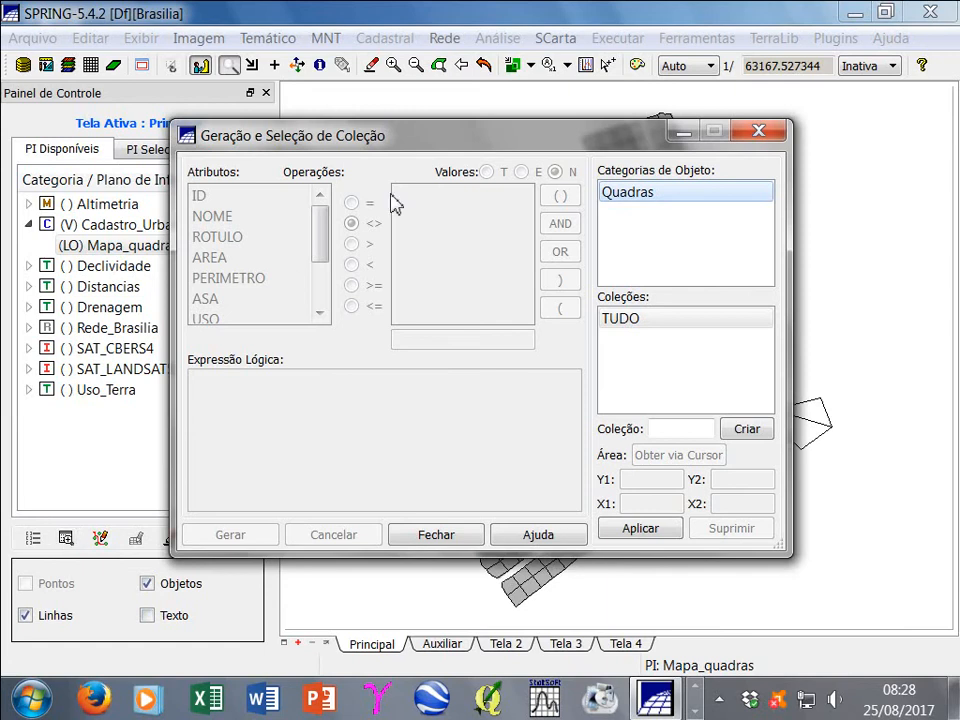
{"action": "left_click_drag", "start_coordinate": [466, 140], "coordinate": [428, 170]}
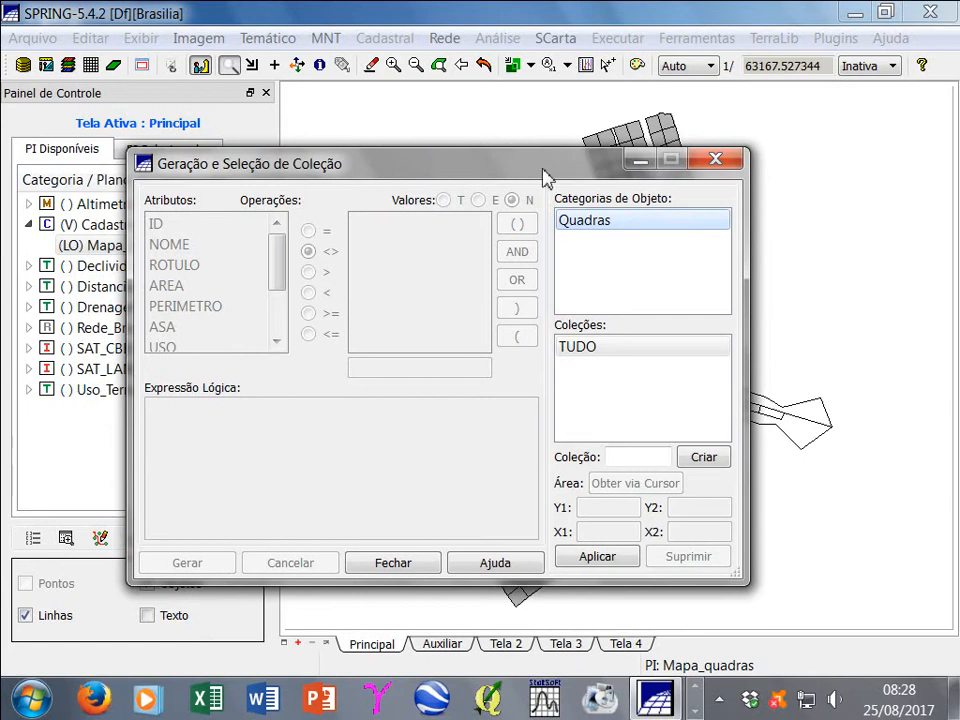
{"action": "left_click_drag", "start_coordinate": [545, 178], "coordinate": [500, 161]}
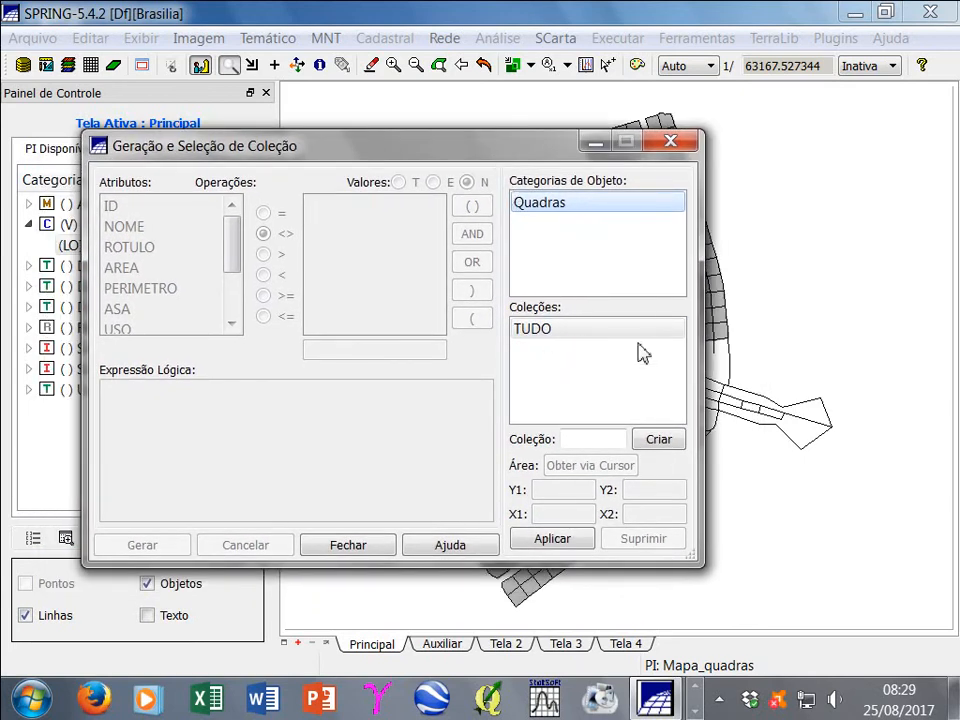
{"action": "left_click_drag", "start_coordinate": [531, 153], "coordinate": [600, 163]}
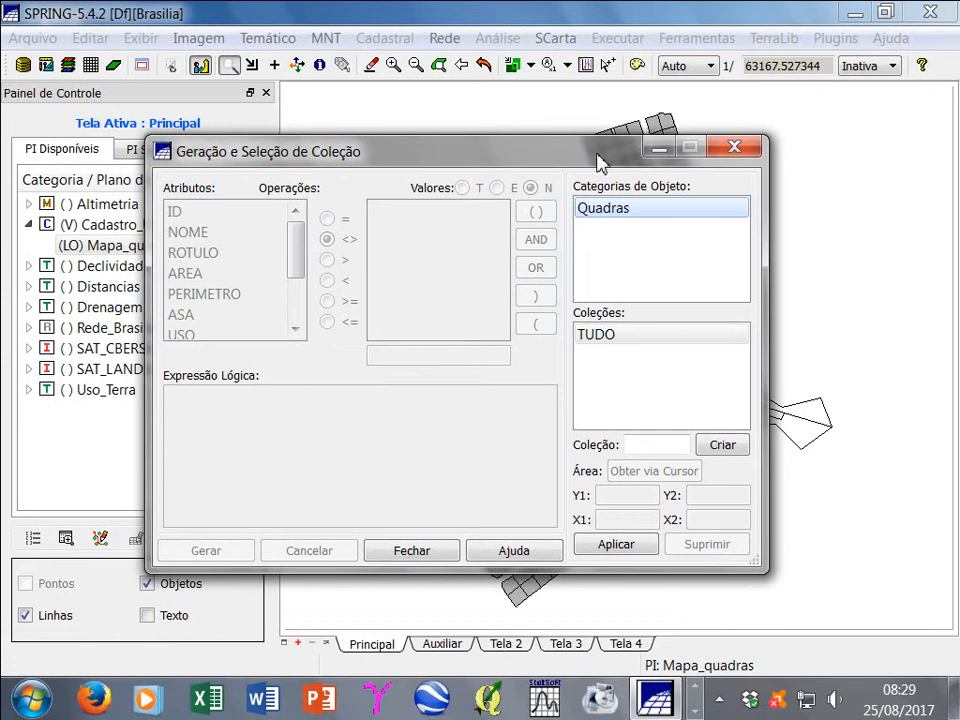
{"action": "left_click_drag", "start_coordinate": [600, 163], "coordinate": [495, 128]}
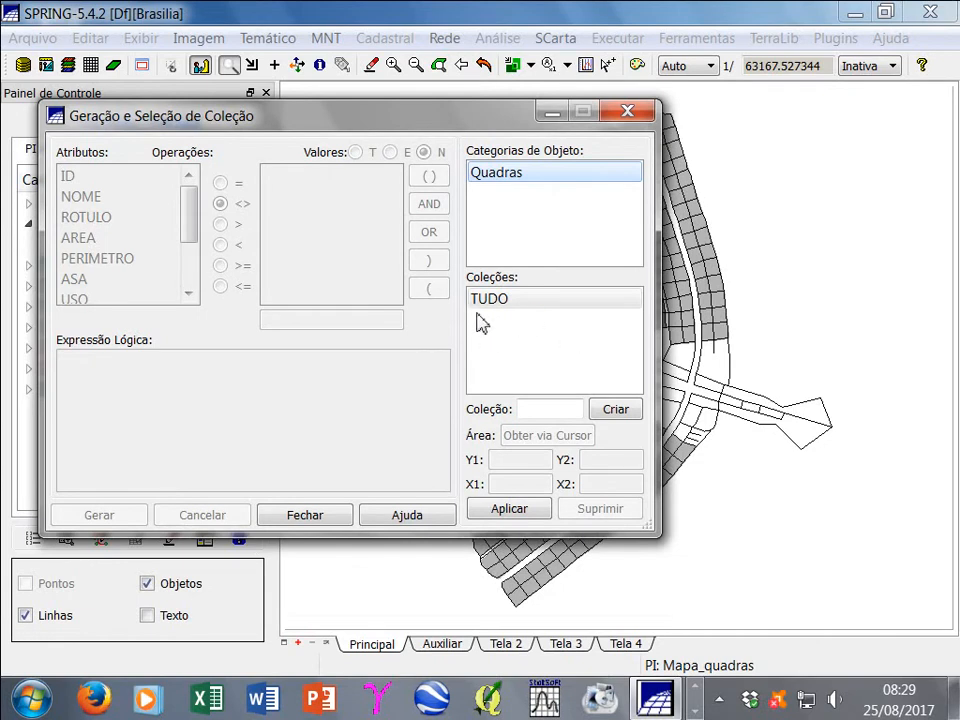
{"action": "left_click", "coordinate": [498, 303]}
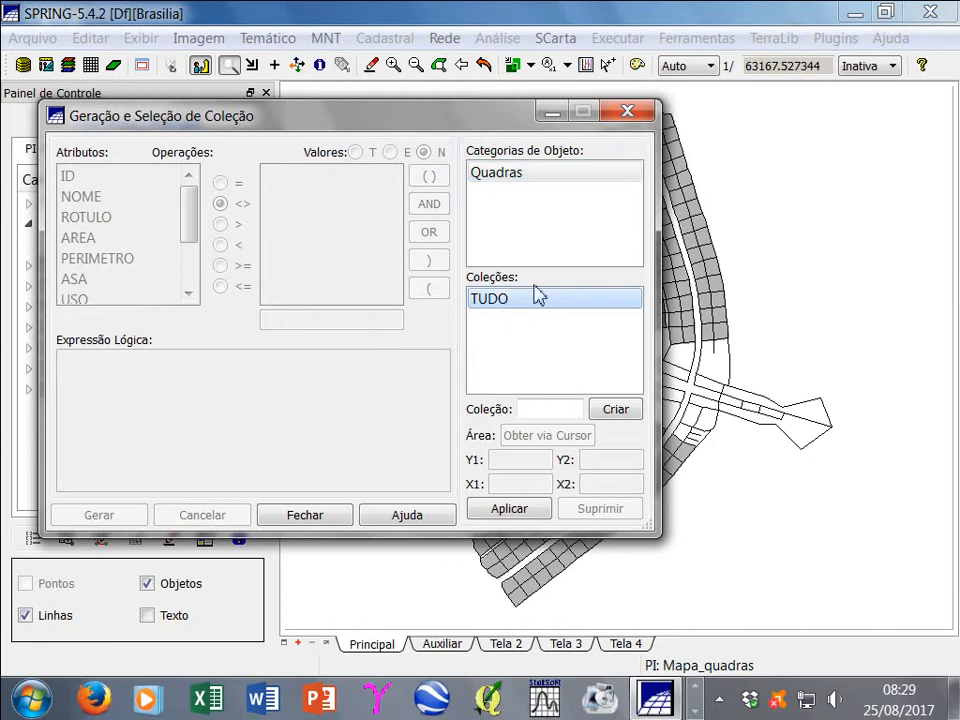
{"action": "left_click_drag", "start_coordinate": [493, 127], "coordinate": [540, 98]}
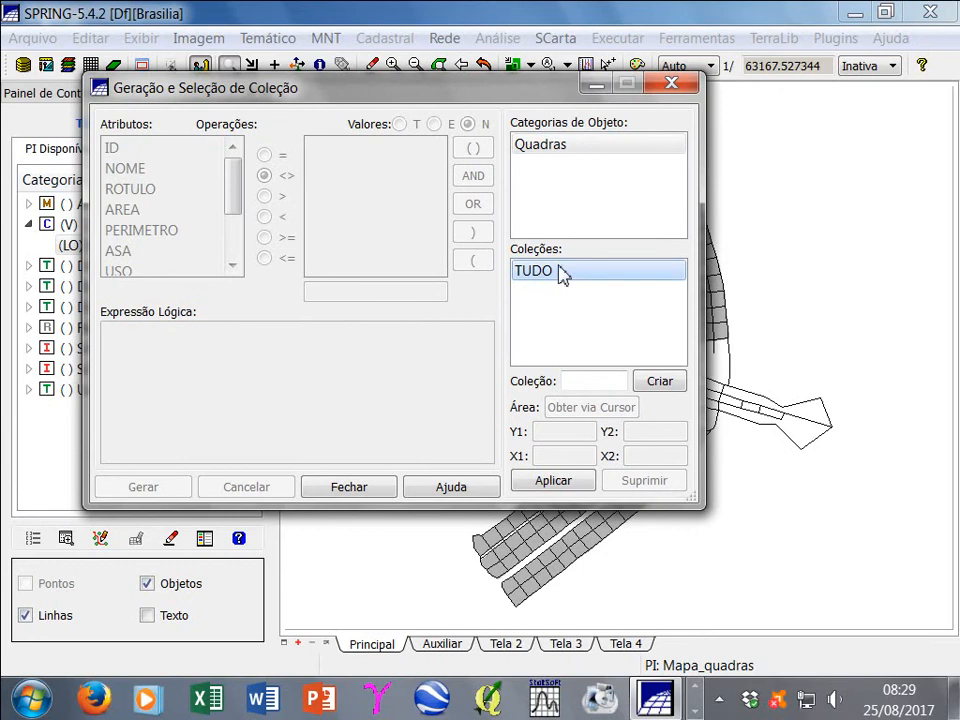
{"action": "left_click", "coordinate": [555, 484]}
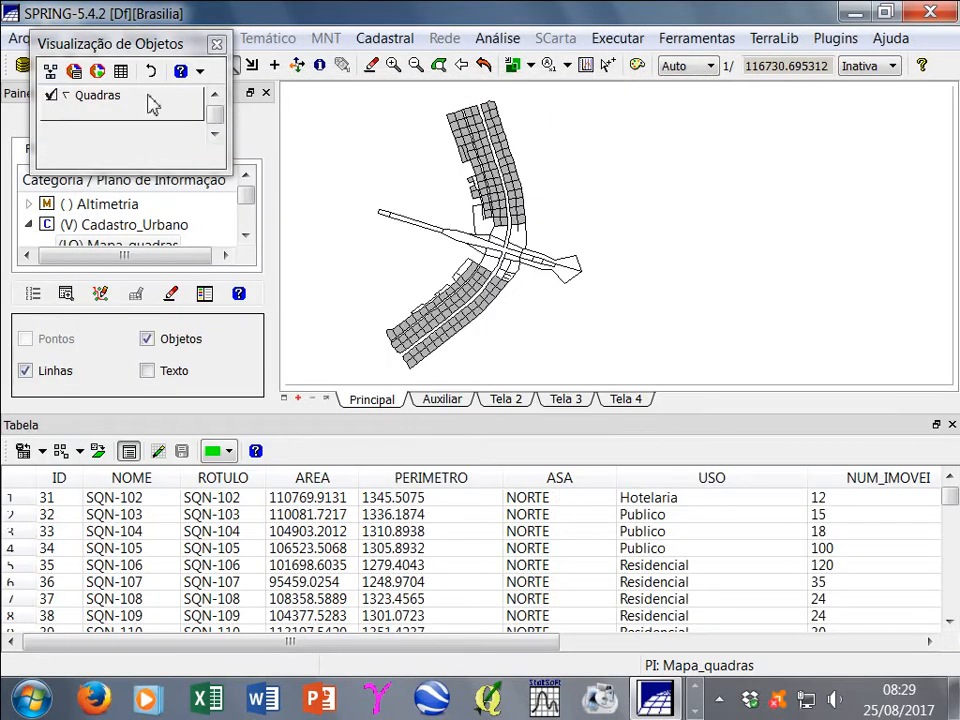
Place the floating Visualização de Objetos window over the control panel, clear of the map
{"action": "left_click", "coordinate": [101, 46]}
{"action": "left_click_drag", "start_coordinate": [159, 50], "coordinate": [332, 147]}
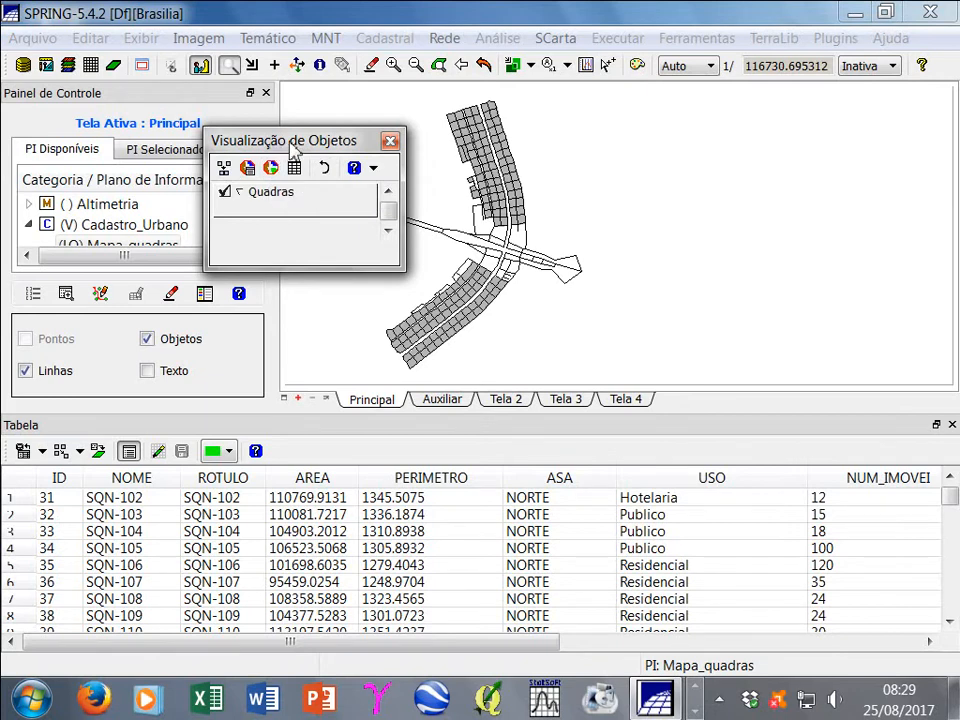
{"action": "left_click_drag", "start_coordinate": [292, 148], "coordinate": [120, 122]}
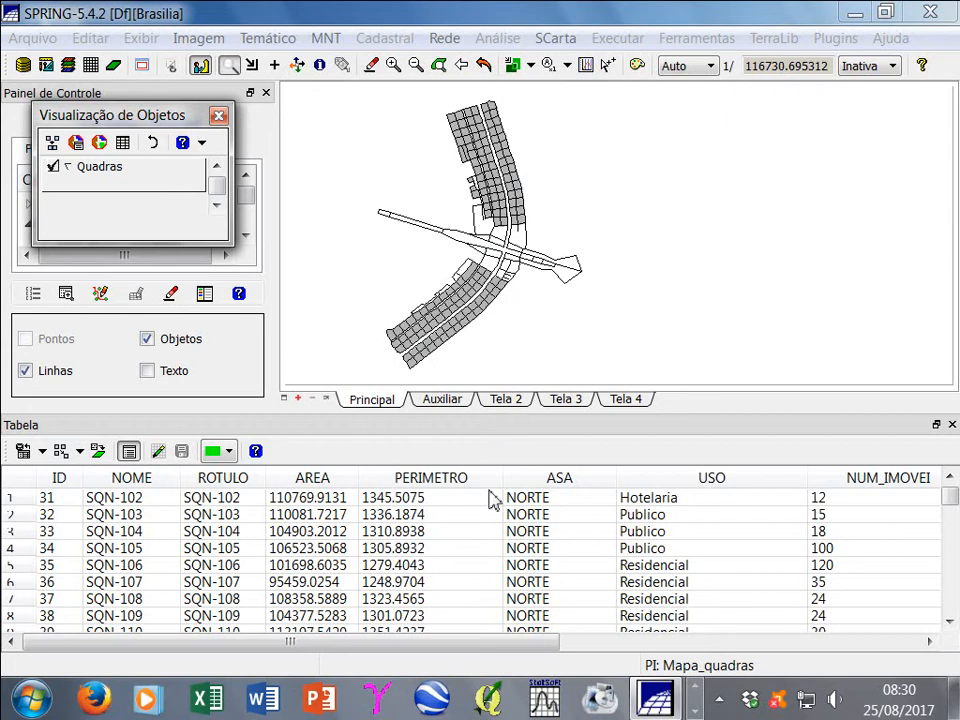
Select block SQS-308 in the south wing of the map and examine its attributes across the table columns
{"action": "right_click", "coordinate": [440, 358]}
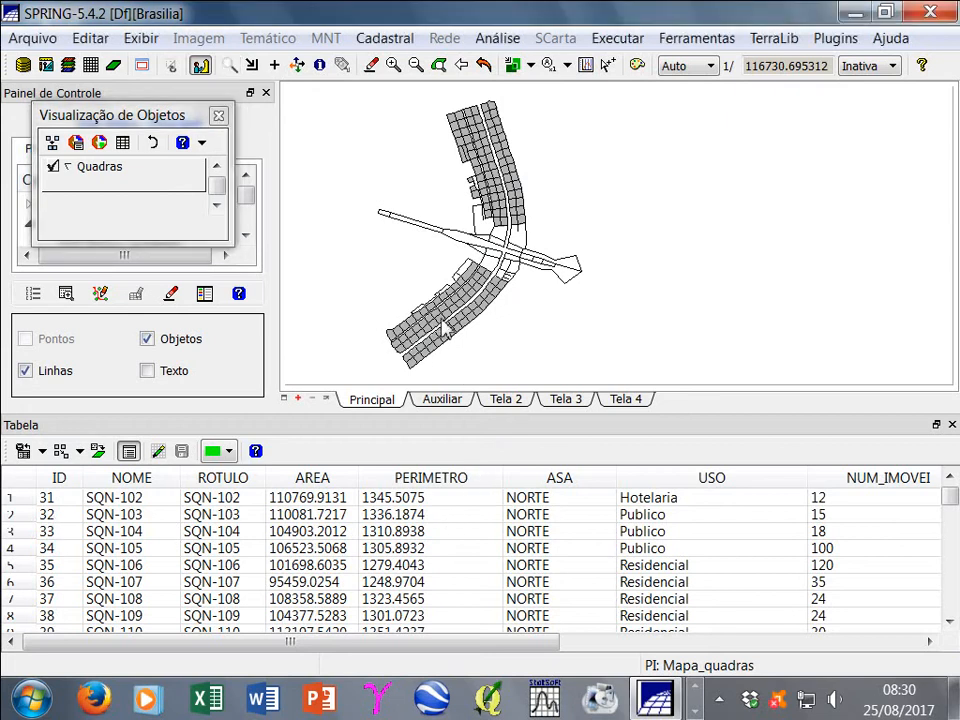
{"action": "left_click", "coordinate": [450, 310]}
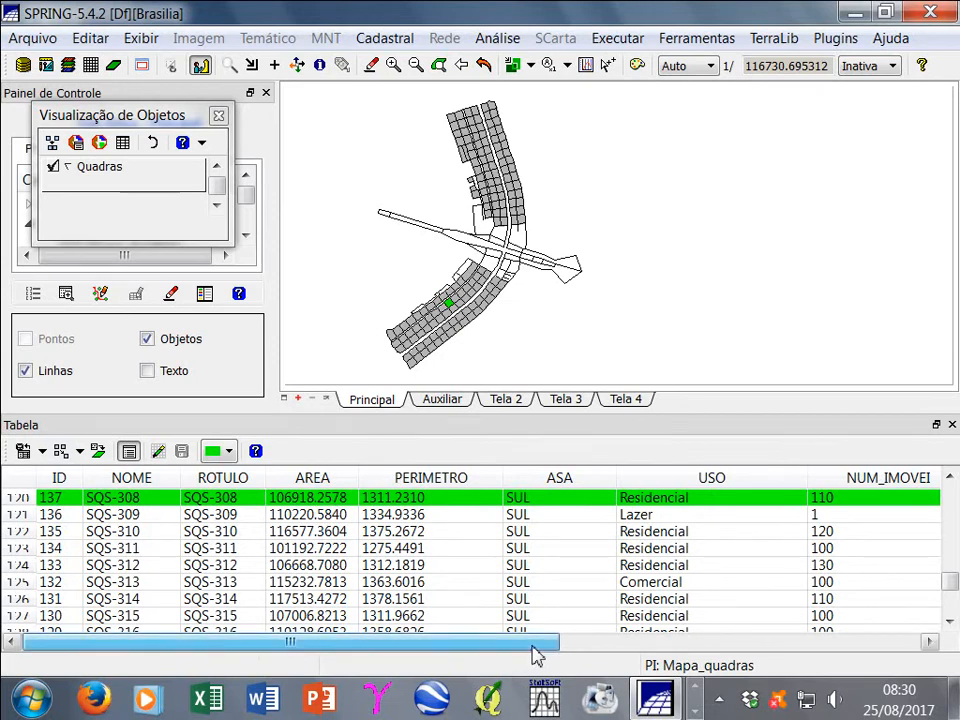
{"action": "left_click_drag", "start_coordinate": [532, 648], "coordinate": [771, 640]}
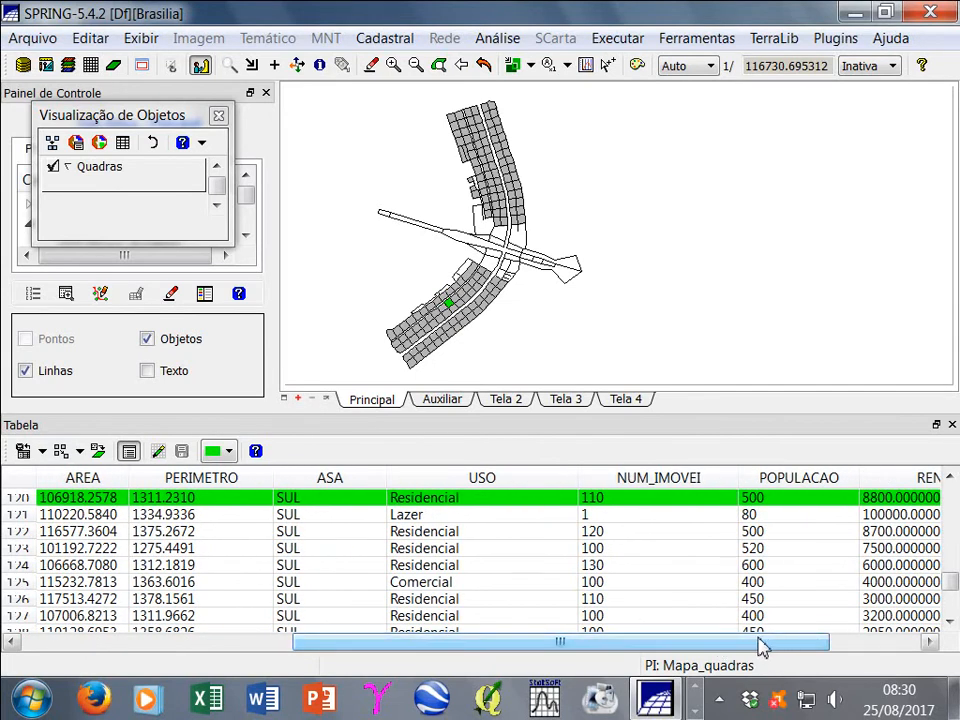
{"action": "left_click_drag", "start_coordinate": [776, 647], "coordinate": [370, 622]}
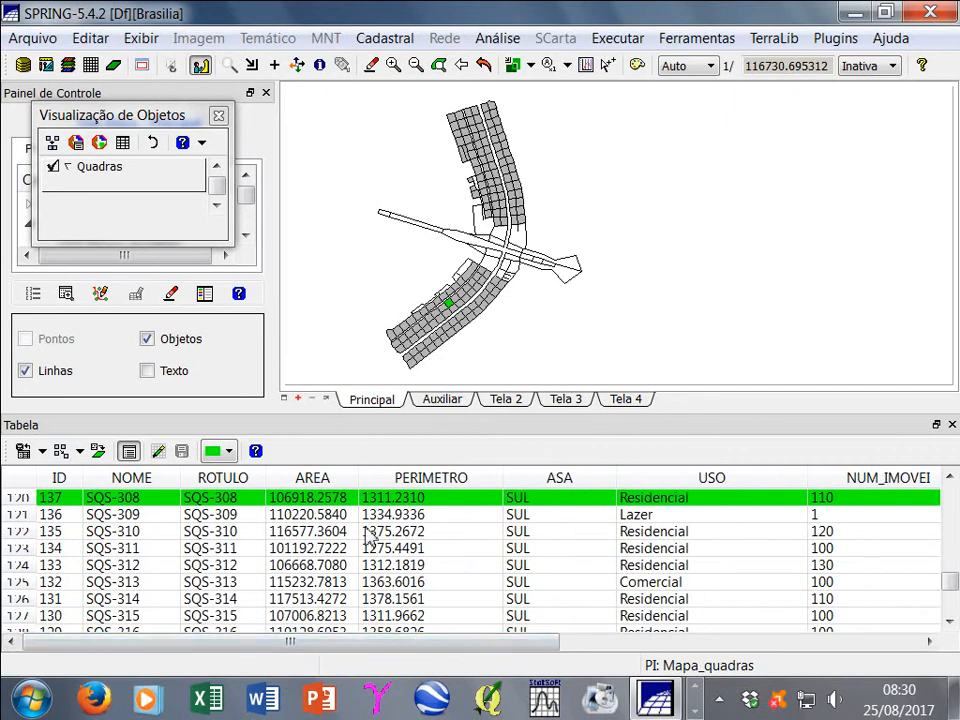
Clear the SQS-308 selection, highlight block SQS-404 on the map from its table record, and deselect it
{"action": "left_click", "coordinate": [452, 312]}
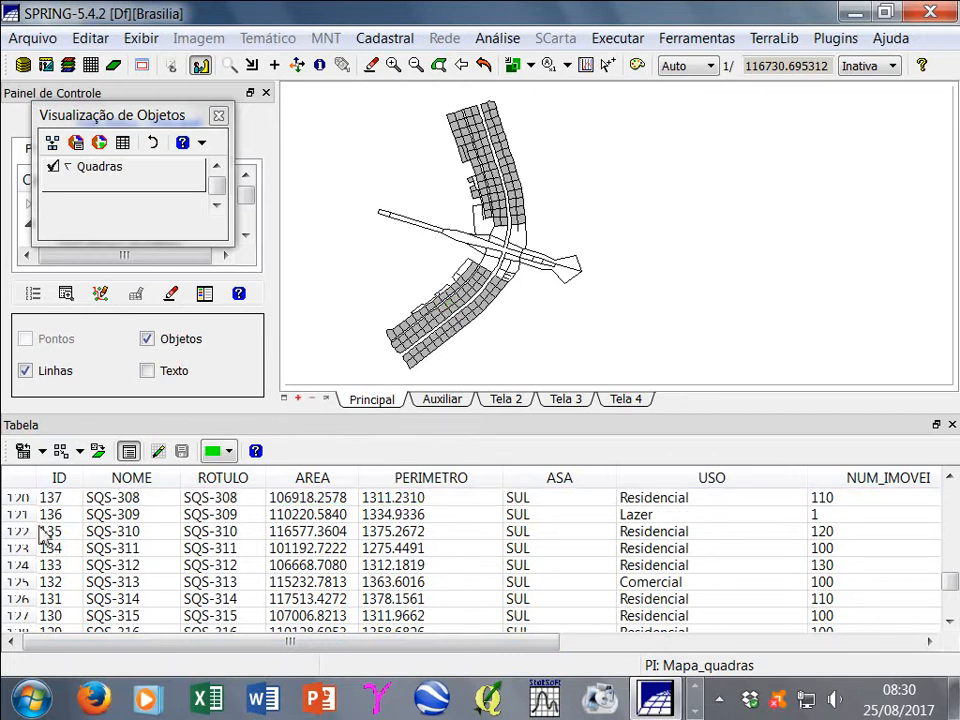
{"action": "scroll", "coordinate": [18, 545], "scroll_direction": "down", "scroll_amount": 3}
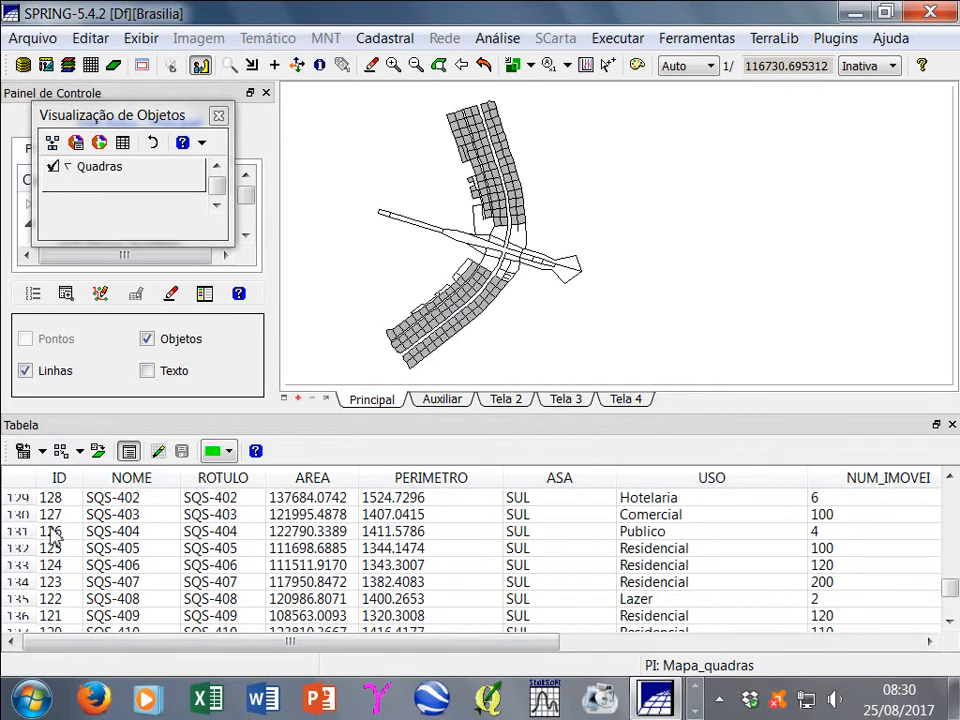
{"action": "left_click", "coordinate": [18, 533]}
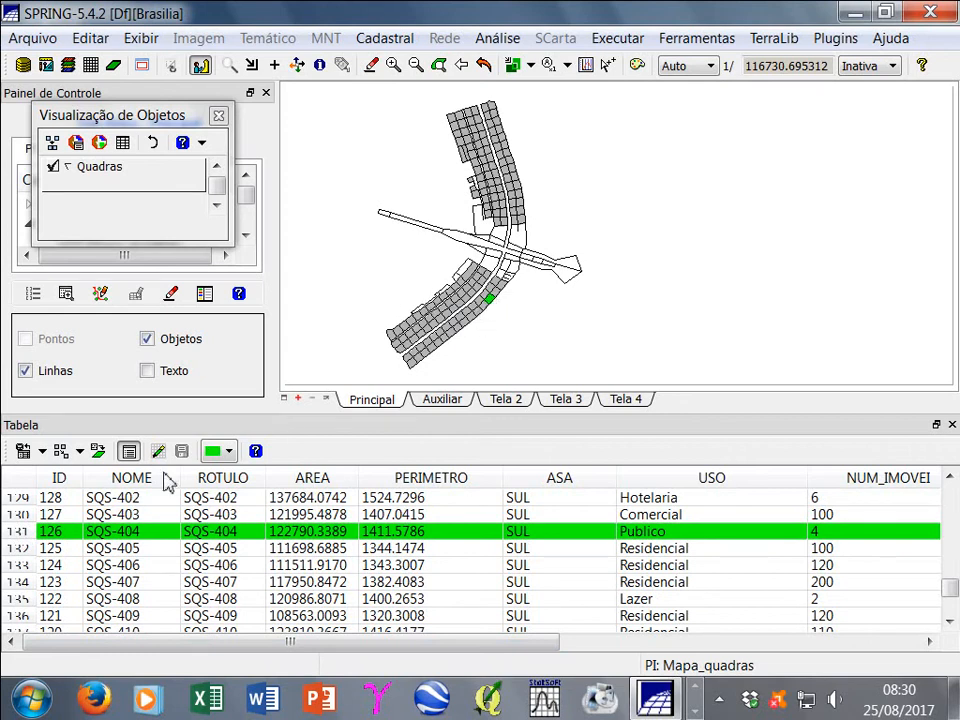
{"action": "left_click", "coordinate": [26, 538]}
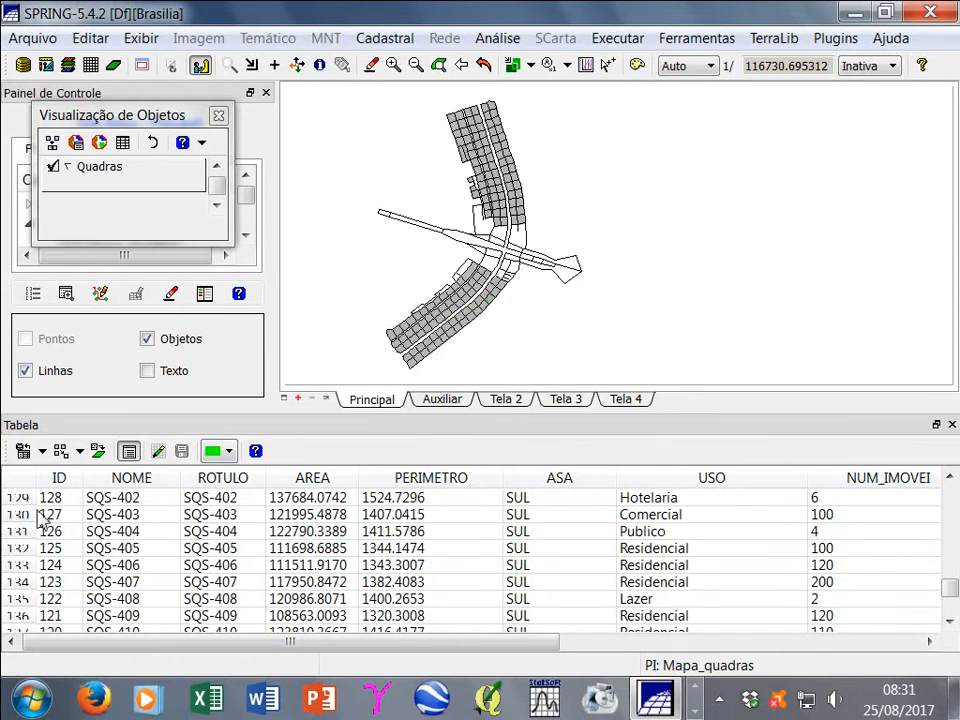
Highlight the ID and NOME columns of the table, view the operations available for the ID column, and clear the highlight
{"action": "scroll", "coordinate": [40, 520], "scroll_direction": "up", "scroll_amount": 20}
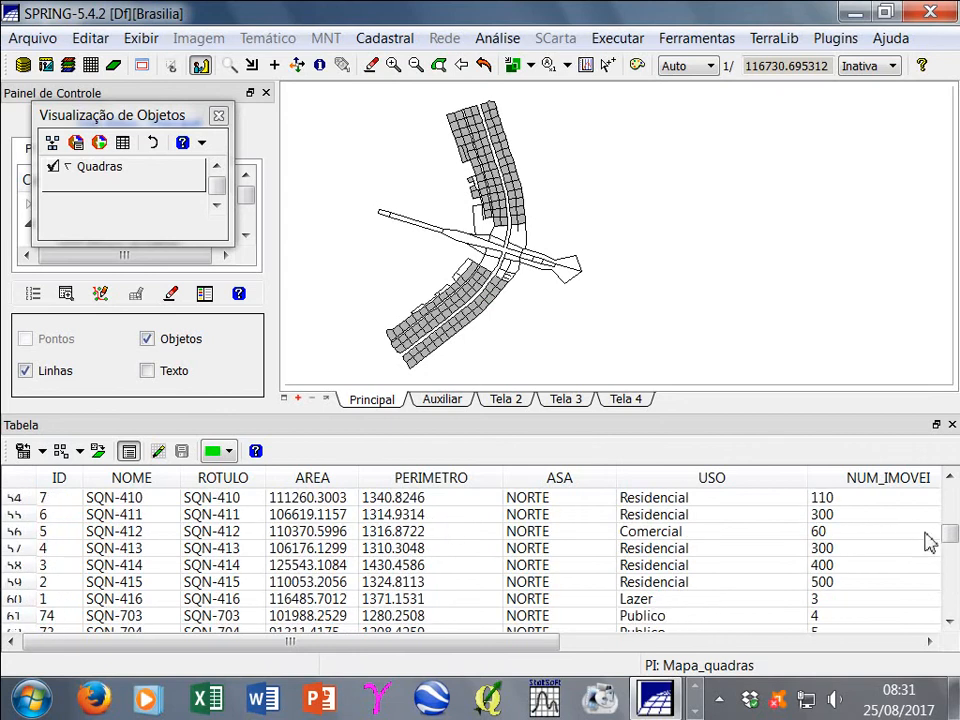
{"action": "left_click_drag", "start_coordinate": [950, 535], "coordinate": [948, 488]}
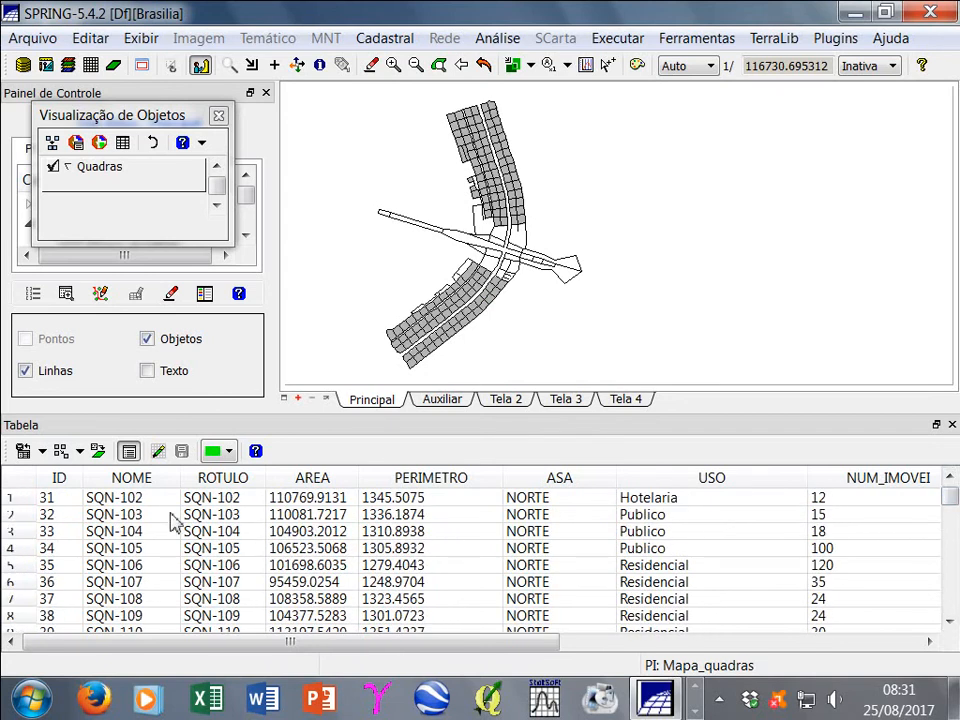
{"action": "left_click", "coordinate": [60, 478]}
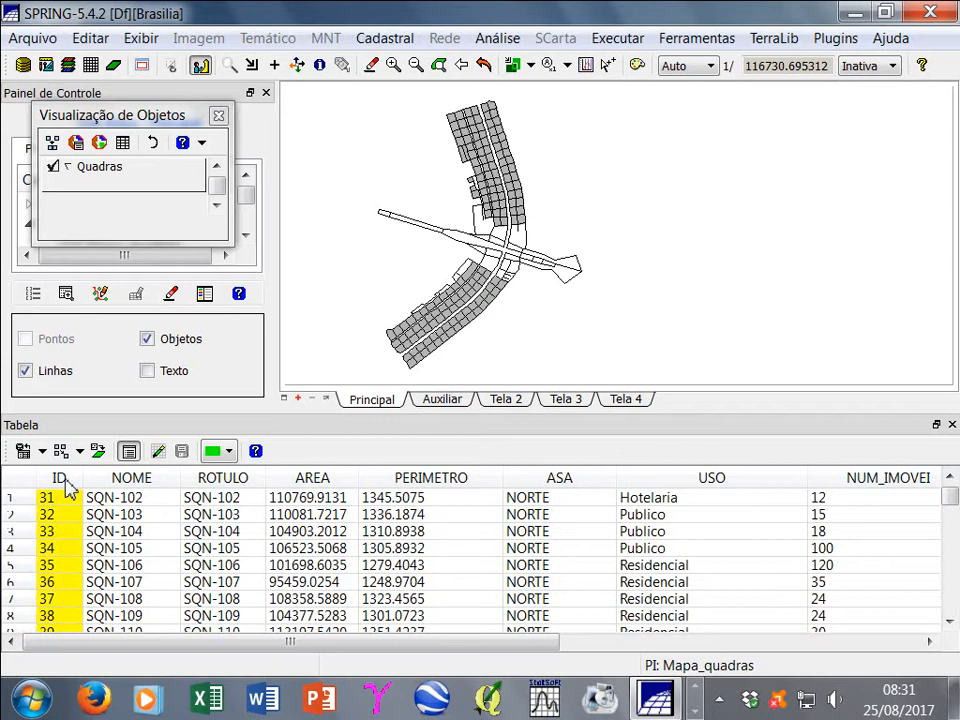
{"action": "left_click", "coordinate": [65, 479]}
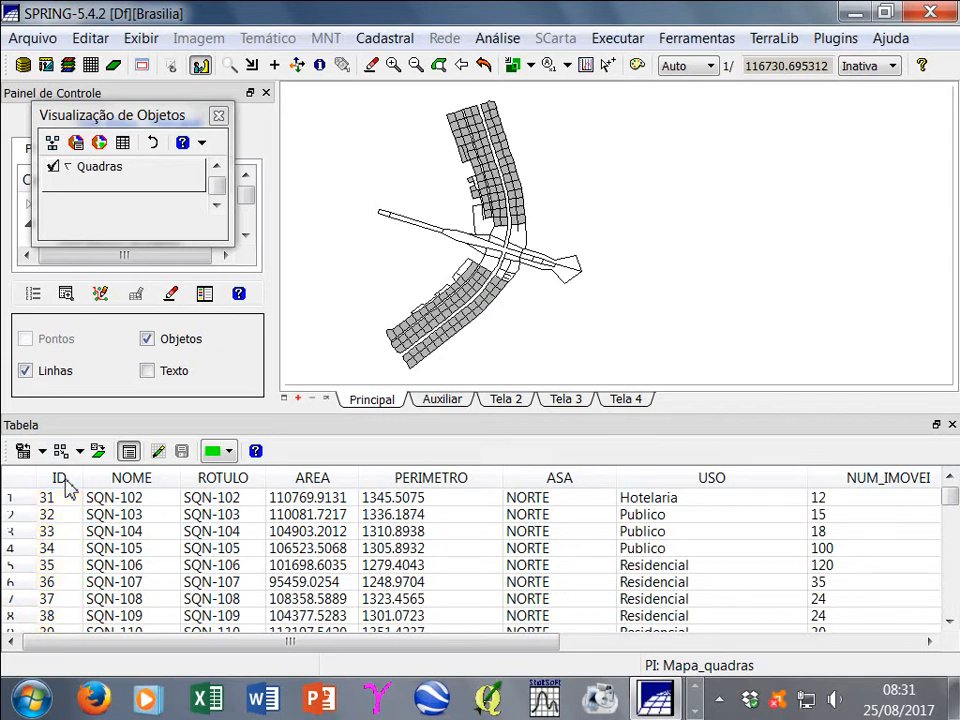
{"action": "left_click", "coordinate": [115, 480]}
{"action": "left_click", "coordinate": [115, 480]}
{"action": "left_click", "coordinate": [60, 480]}
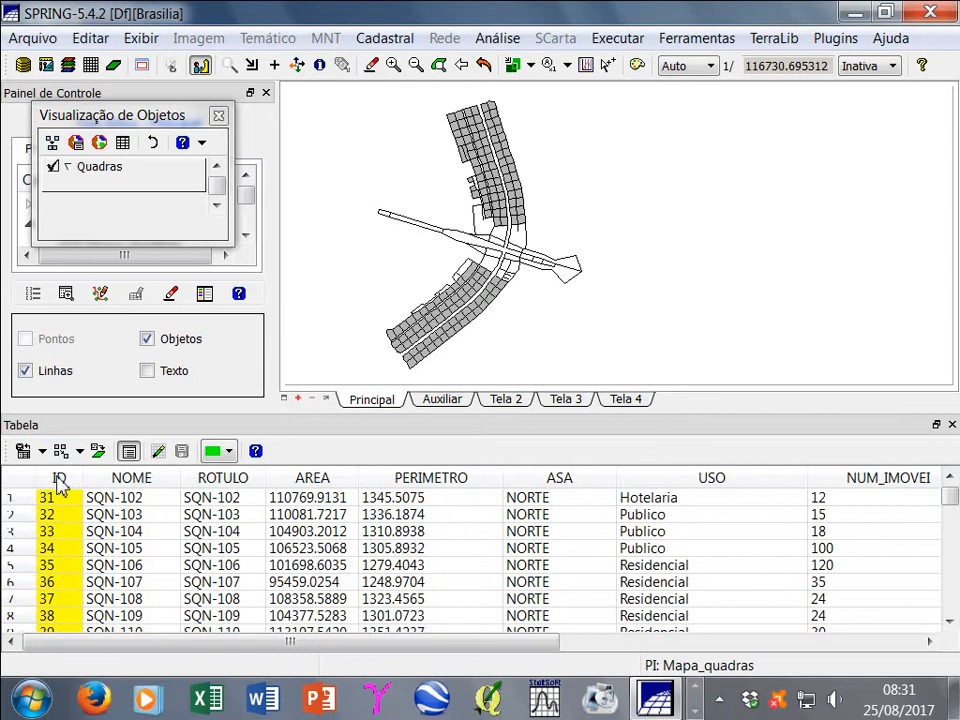
{"action": "right_click", "coordinate": [60, 482]}
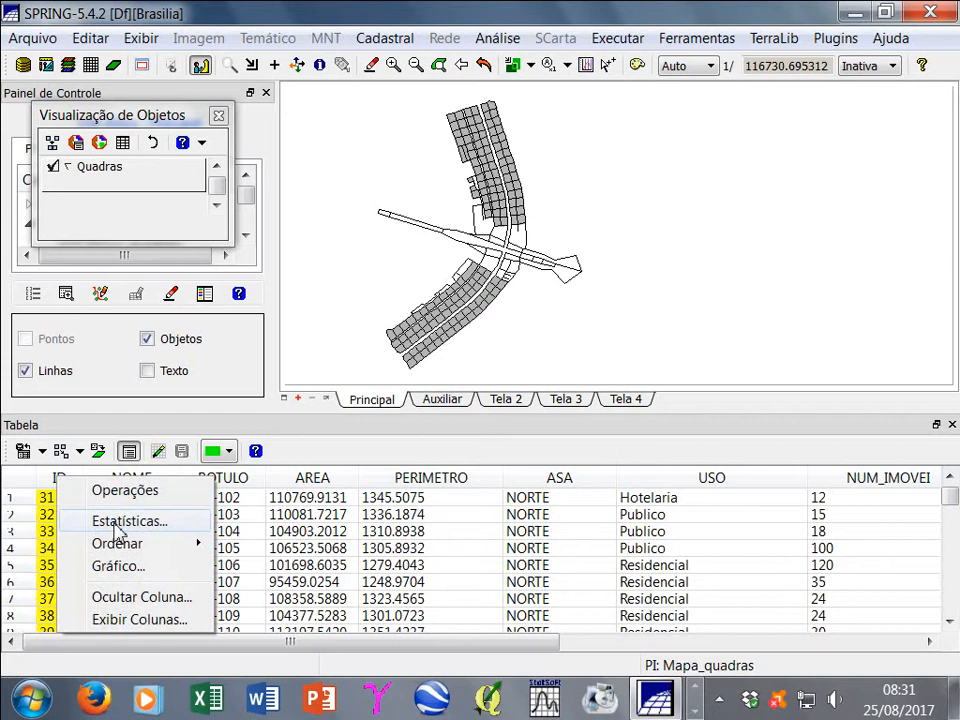
{"action": "left_click", "coordinate": [41, 477]}
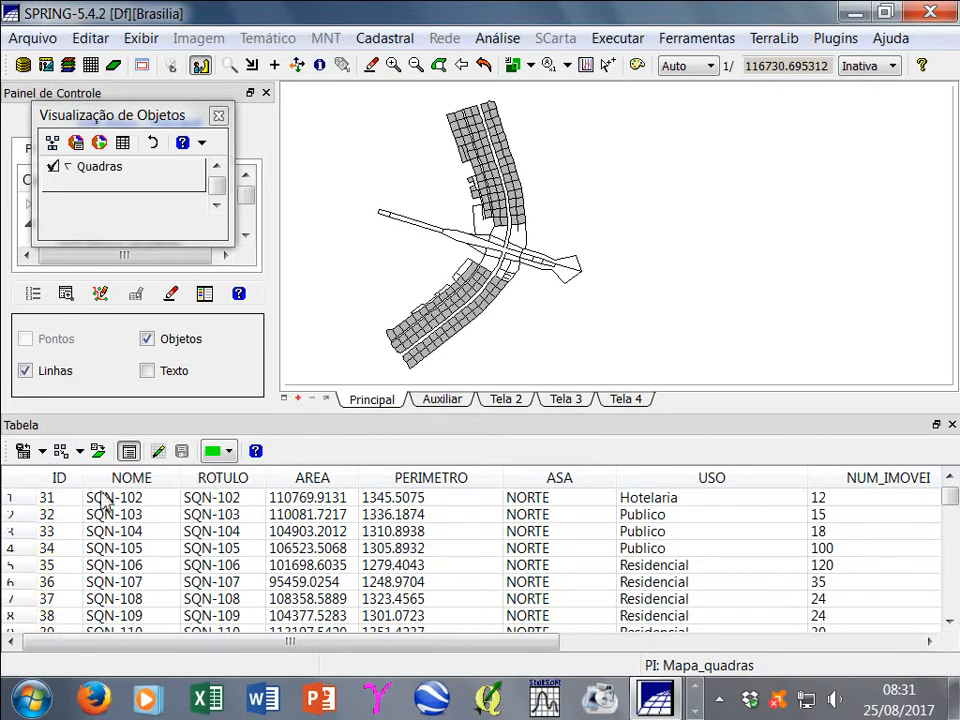
Examine the Estatísticas report of the RENDA column and close it
{"action": "left_click_drag", "start_coordinate": [373, 646], "coordinate": [733, 642]}
{"action": "left_click", "coordinate": [821, 481]}
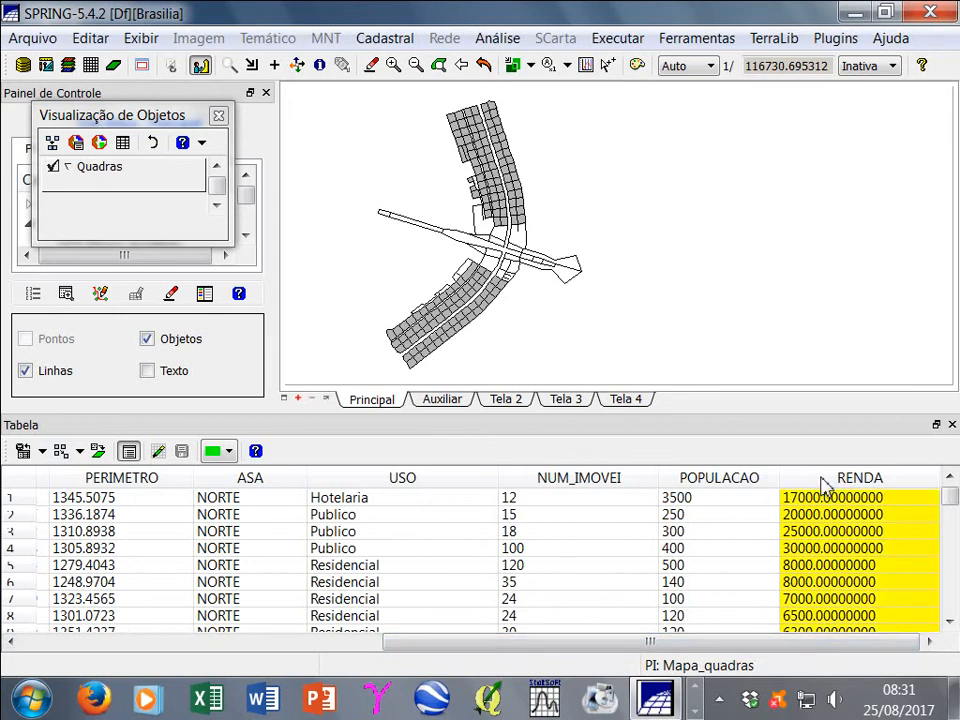
{"action": "right_click", "coordinate": [825, 486]}
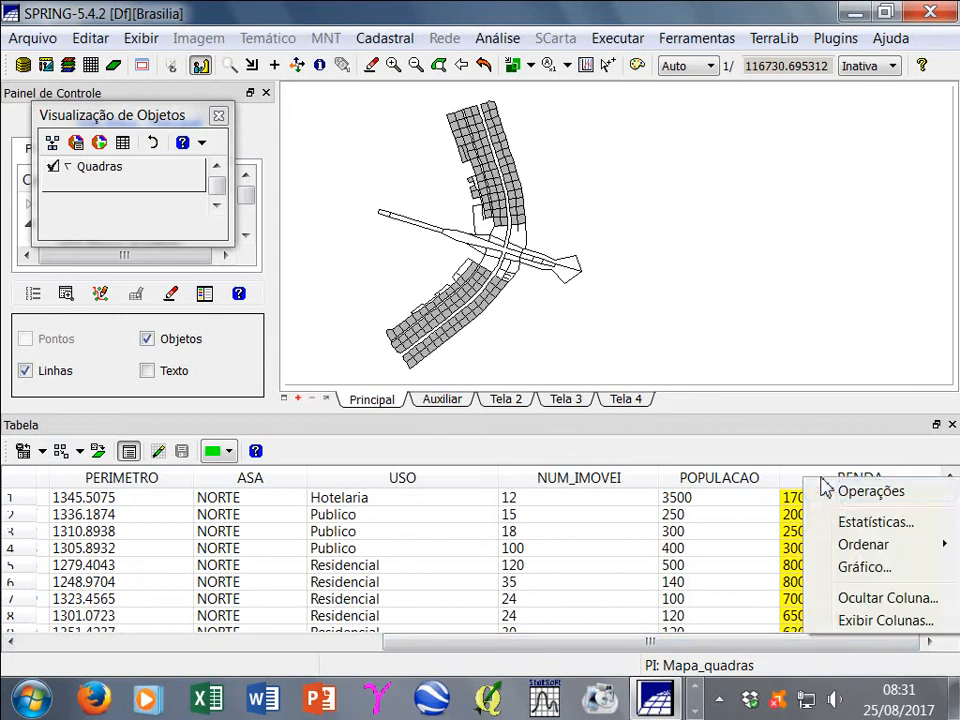
{"action": "left_click", "coordinate": [851, 522]}
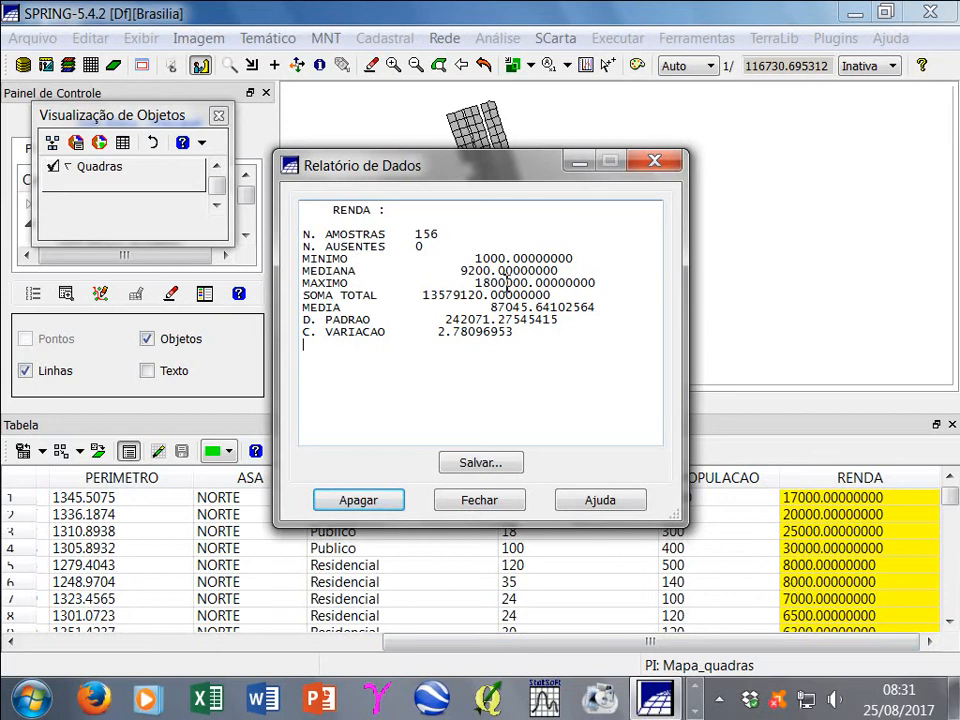
{"action": "left_click", "coordinate": [640, 170]}
Sort the table by RENDA in ascending order (Crescente) and review the ordered records and their block names
{"action": "right_click", "coordinate": [815, 487]}
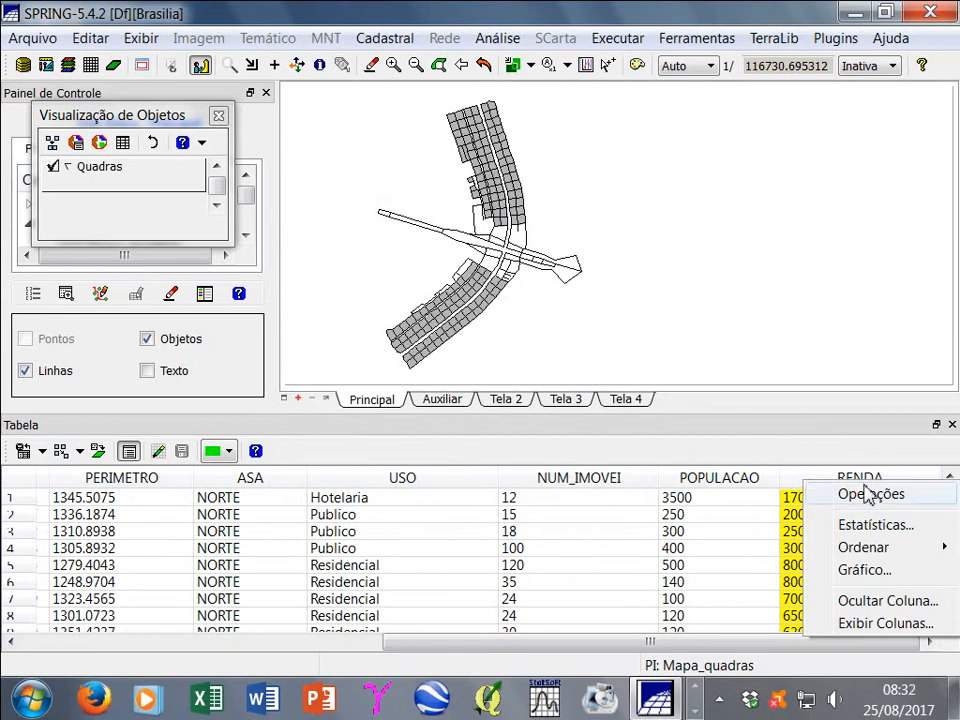
{"action": "mouse_move", "coordinate": [866, 556]}
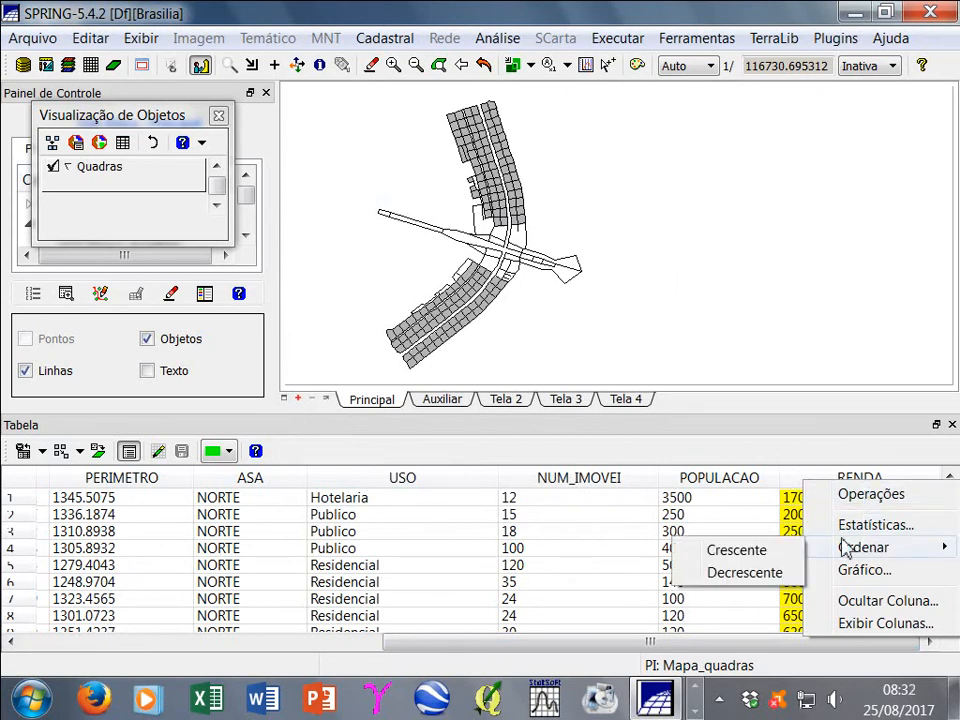
{"action": "left_click", "coordinate": [756, 560]}
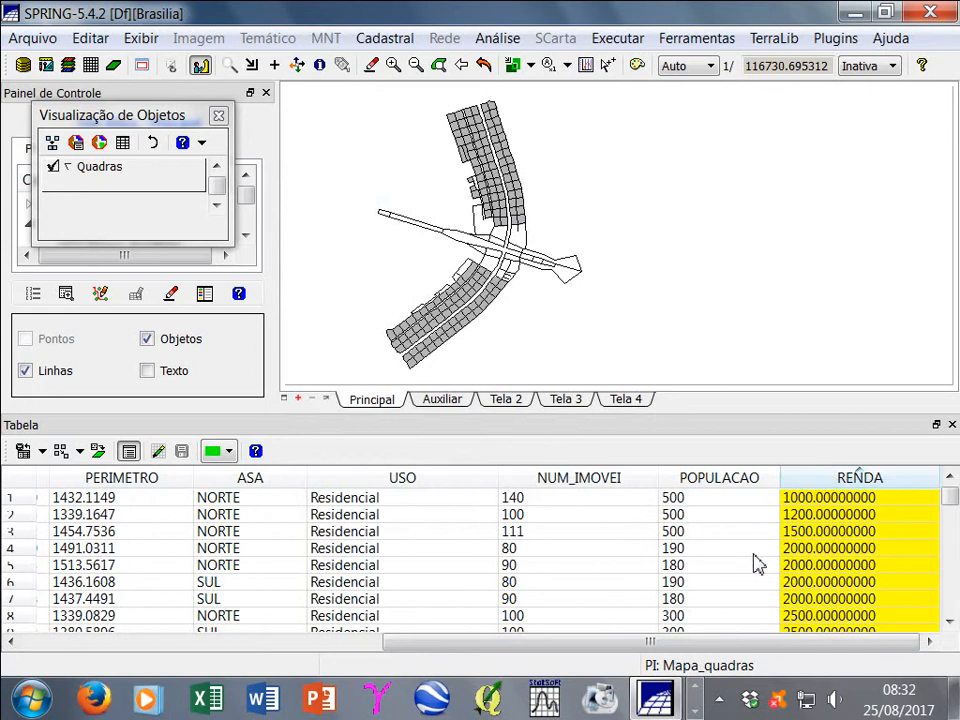
{"action": "scroll", "coordinate": [835, 540], "scroll_direction": "down", "scroll_amount": 20}
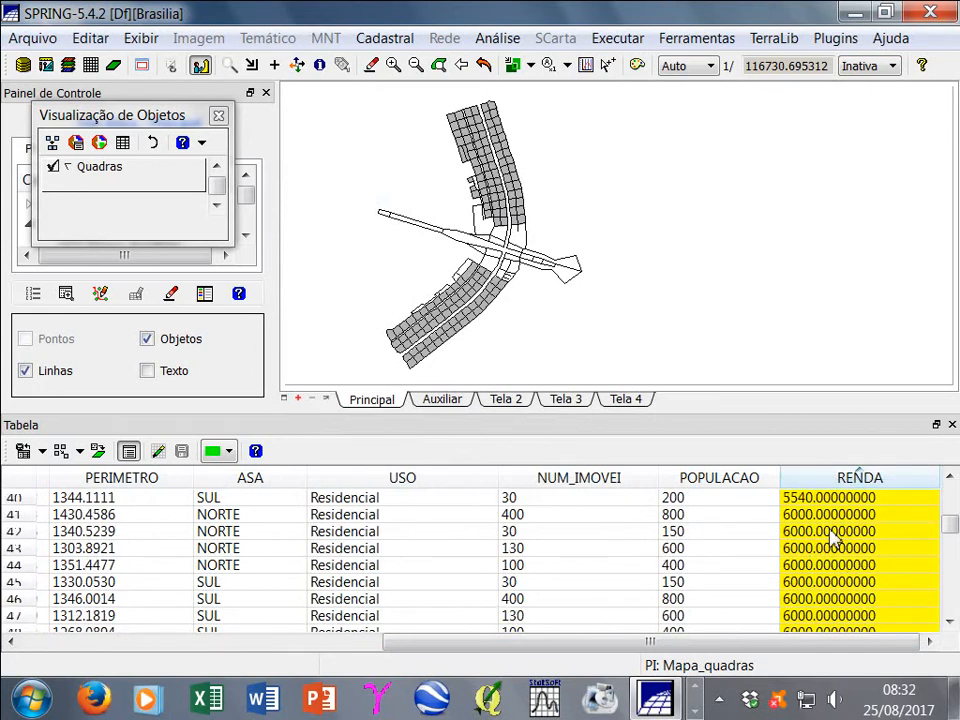
{"action": "scroll", "coordinate": [830, 545], "scroll_direction": "down", "scroll_amount": 5}
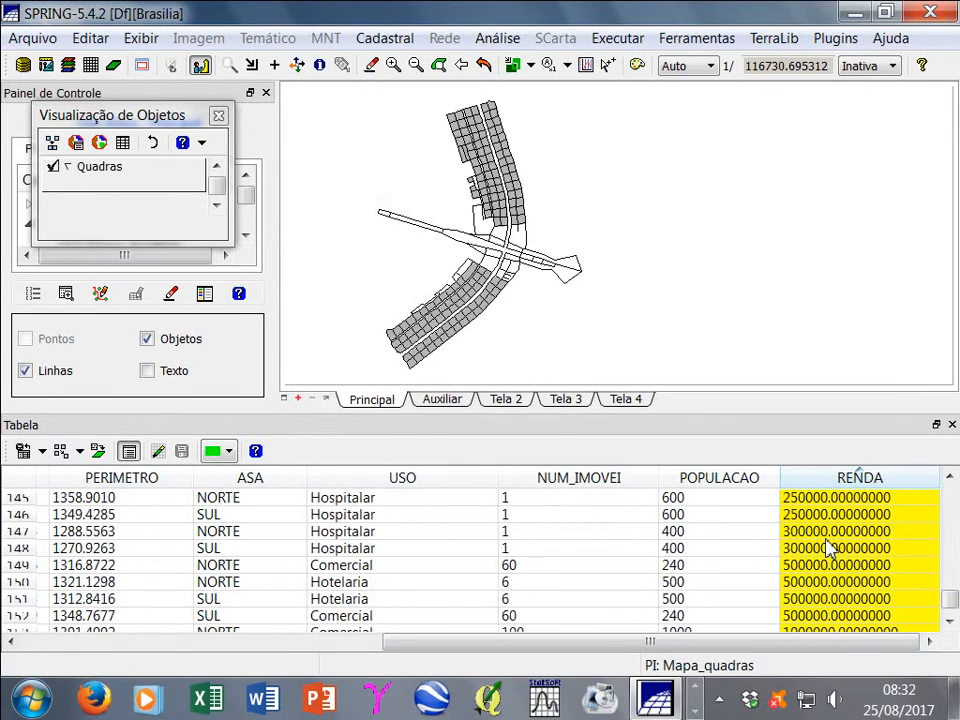
{"action": "scroll", "coordinate": [825, 540], "scroll_direction": "up", "scroll_amount": 20}
{"action": "scroll", "coordinate": [818, 531], "scroll_direction": "up", "scroll_amount": 18}
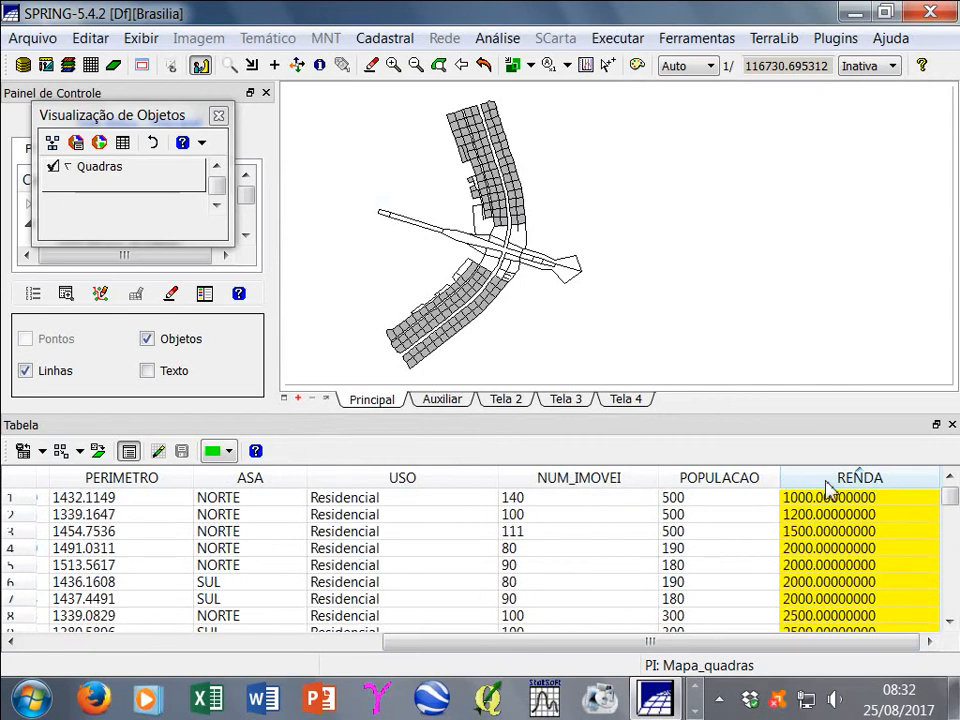
{"action": "left_click", "coordinate": [826, 483]}
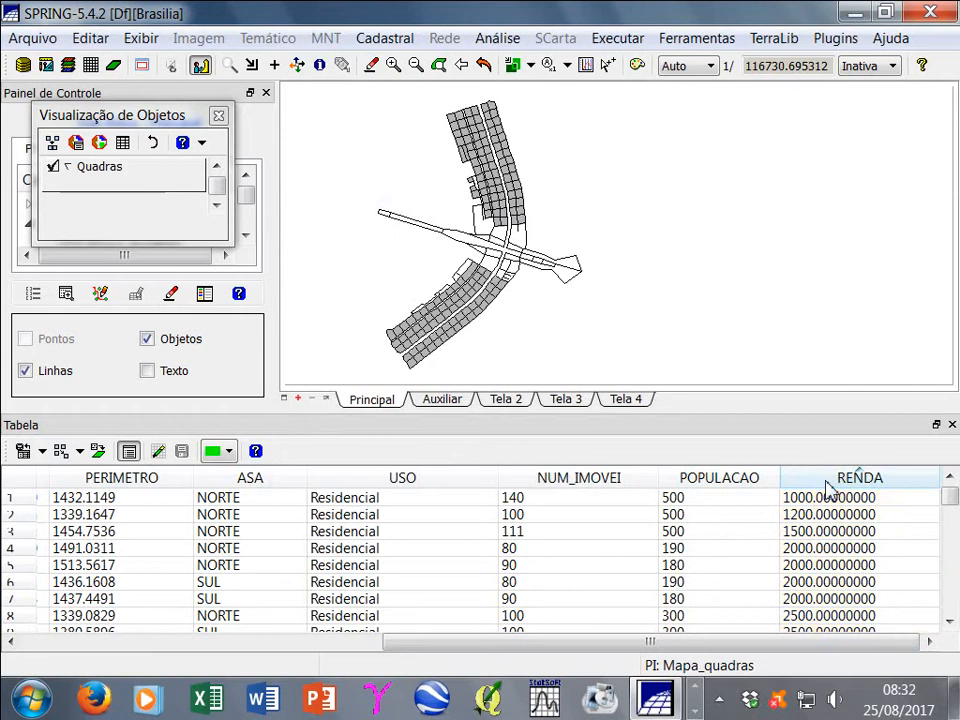
{"action": "left_click", "coordinate": [167, 651]}
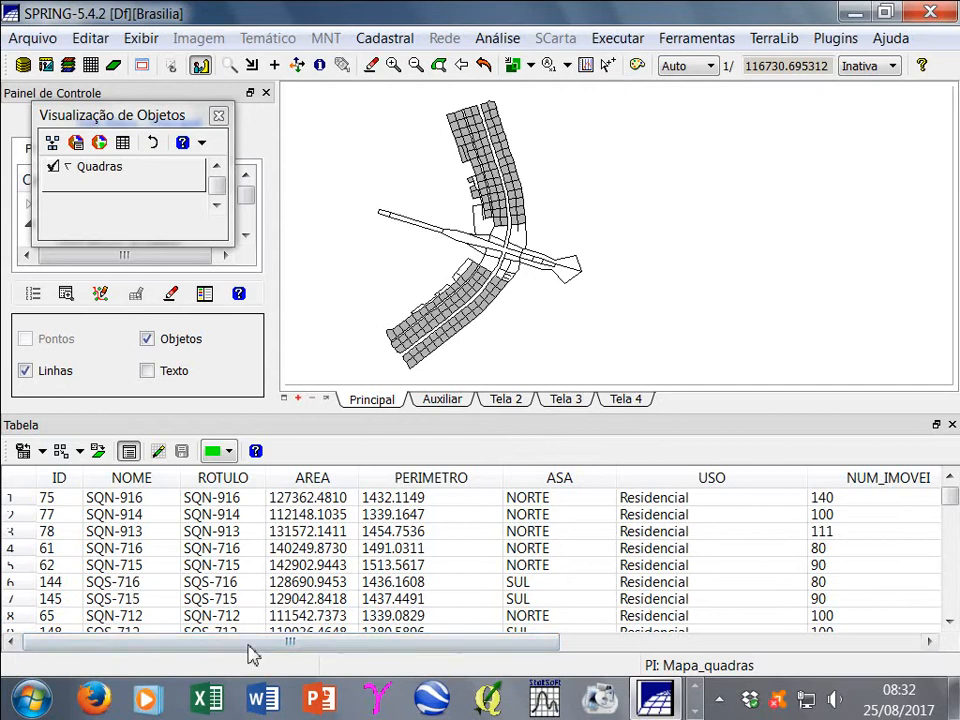
{"action": "left_click_drag", "start_coordinate": [303, 643], "coordinate": [697, 643]}
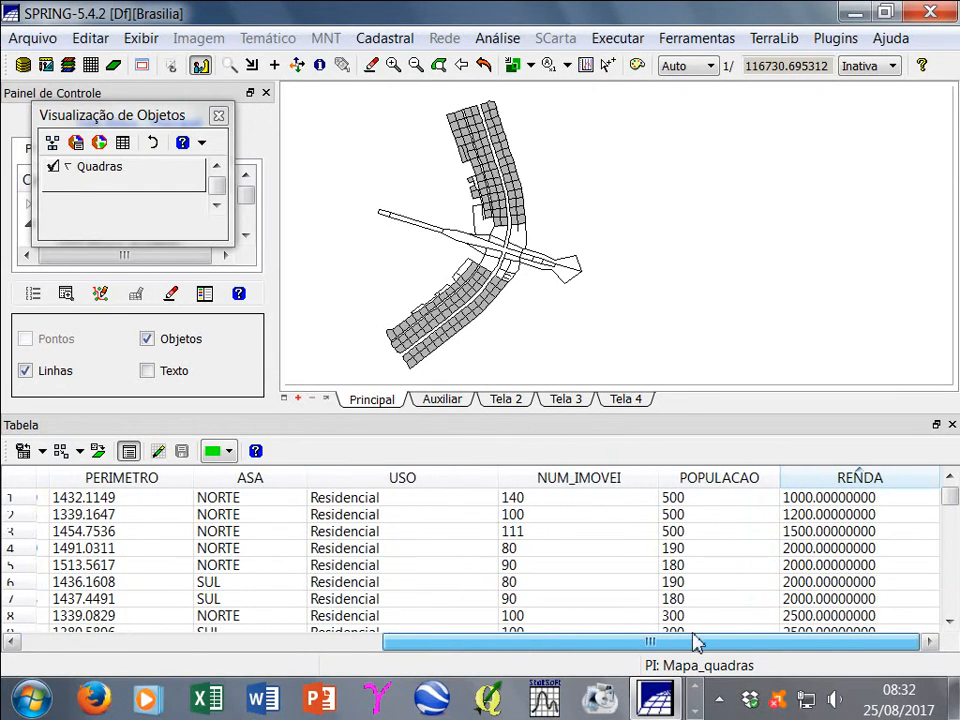
Plot the histogram of the RENDA column, widen the Gráfico window to examine the distribution, and close it
{"action": "left_click", "coordinate": [825, 482]}
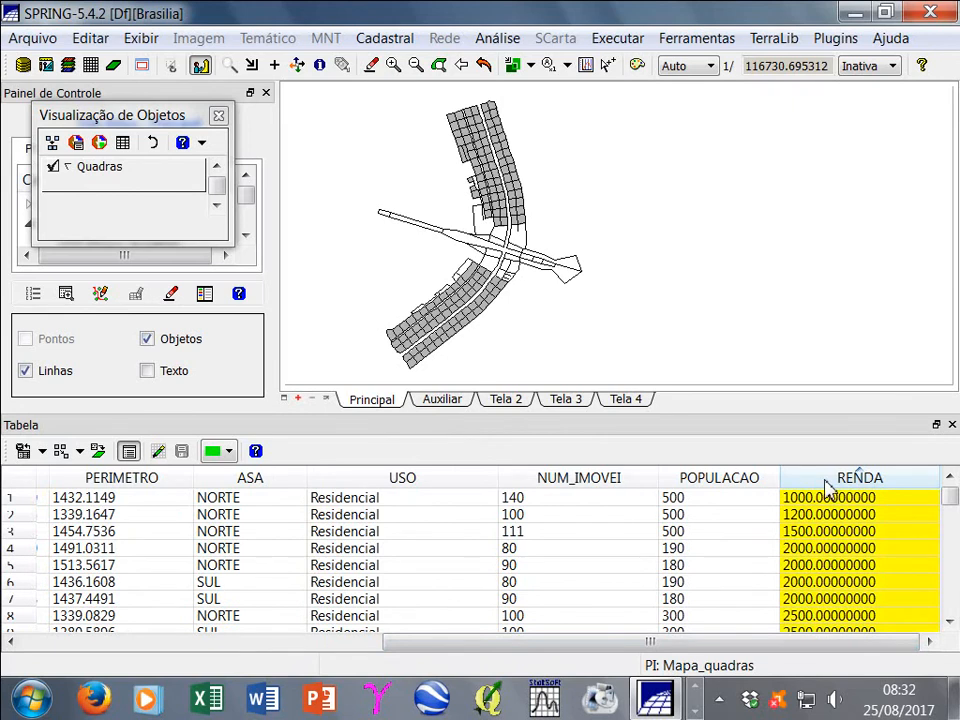
{"action": "right_click", "coordinate": [827, 486]}
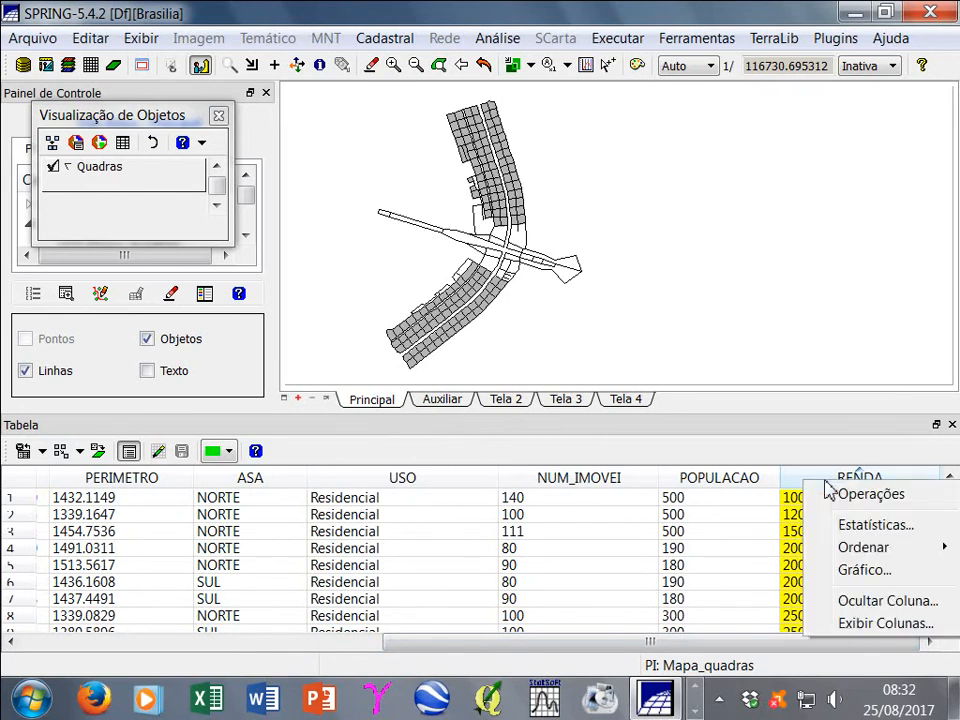
{"action": "left_click", "coordinate": [866, 570]}
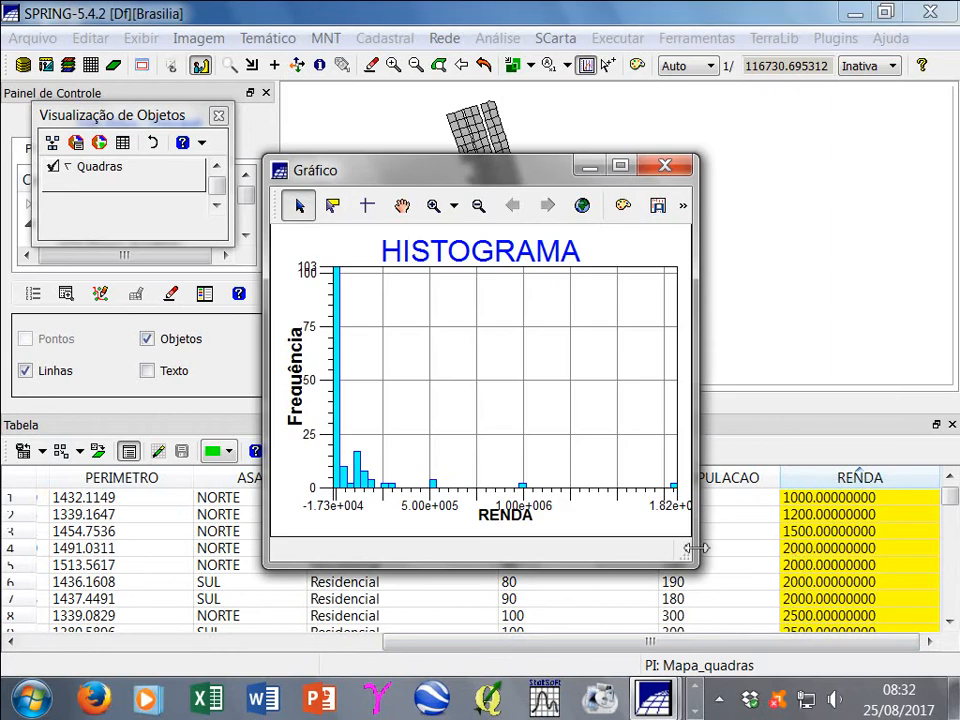
{"action": "left_click_drag", "start_coordinate": [699, 552], "coordinate": [848, 560]}
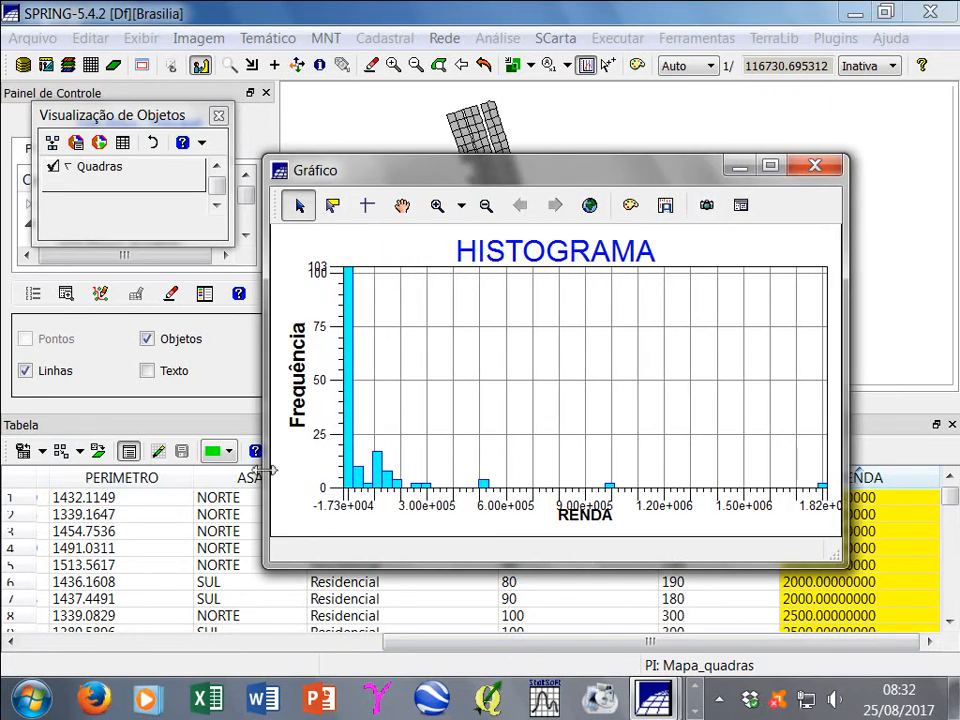
{"action": "left_click_drag", "start_coordinate": [264, 470], "coordinate": [143, 470]}
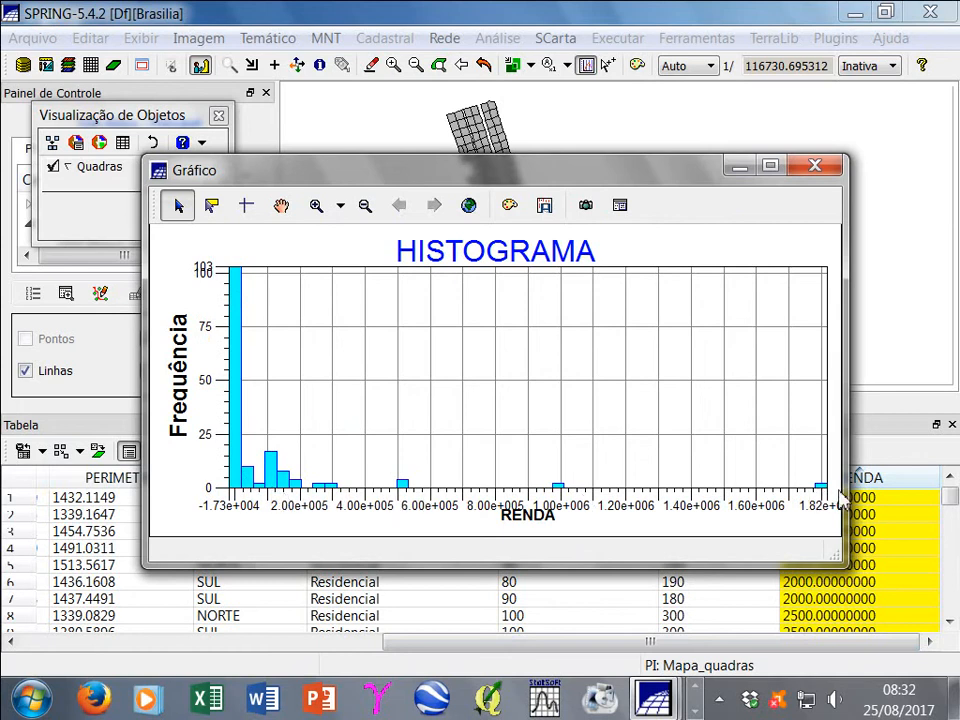
{"action": "left_click_drag", "start_coordinate": [847, 482], "coordinate": [876, 482]}
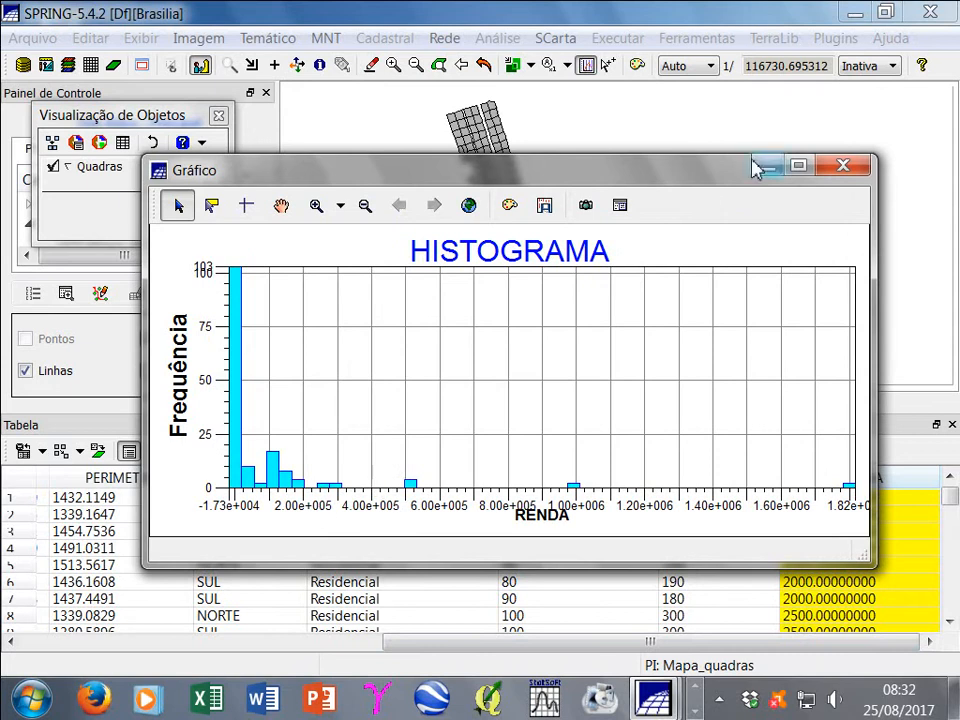
{"action": "left_click_drag", "start_coordinate": [703, 188], "coordinate": [585, 144]}
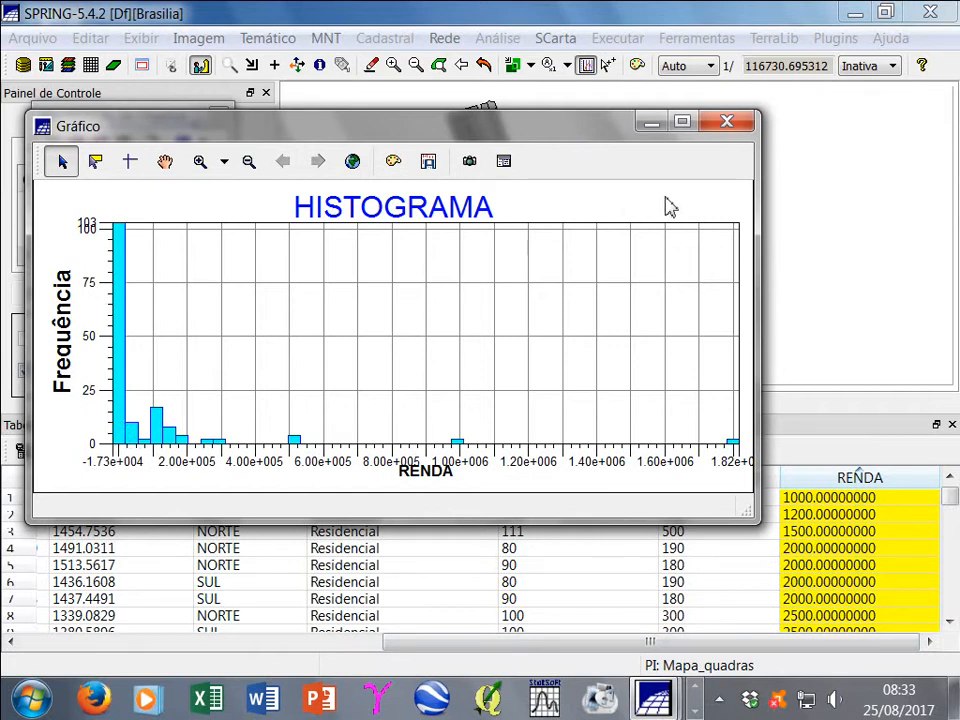
{"action": "left_click", "coordinate": [727, 121]}
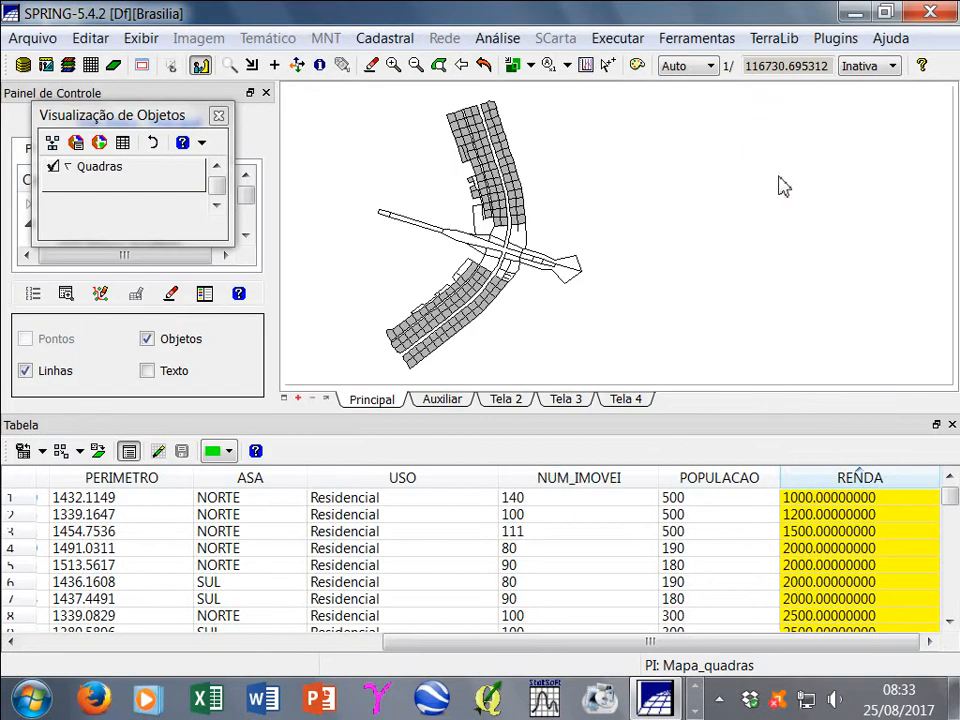
Clear the RENDA column highlight, select the SQN-916 record, and view the operations available for it
{"action": "left_click", "coordinate": [857, 477]}
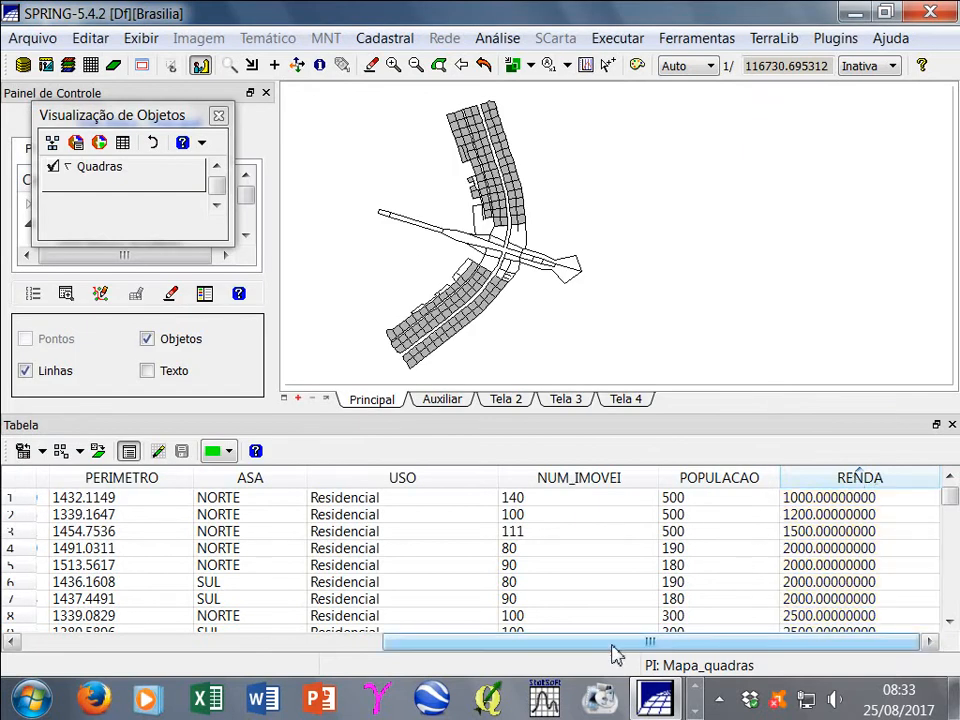
{"action": "left_click_drag", "start_coordinate": [616, 648], "coordinate": [187, 653]}
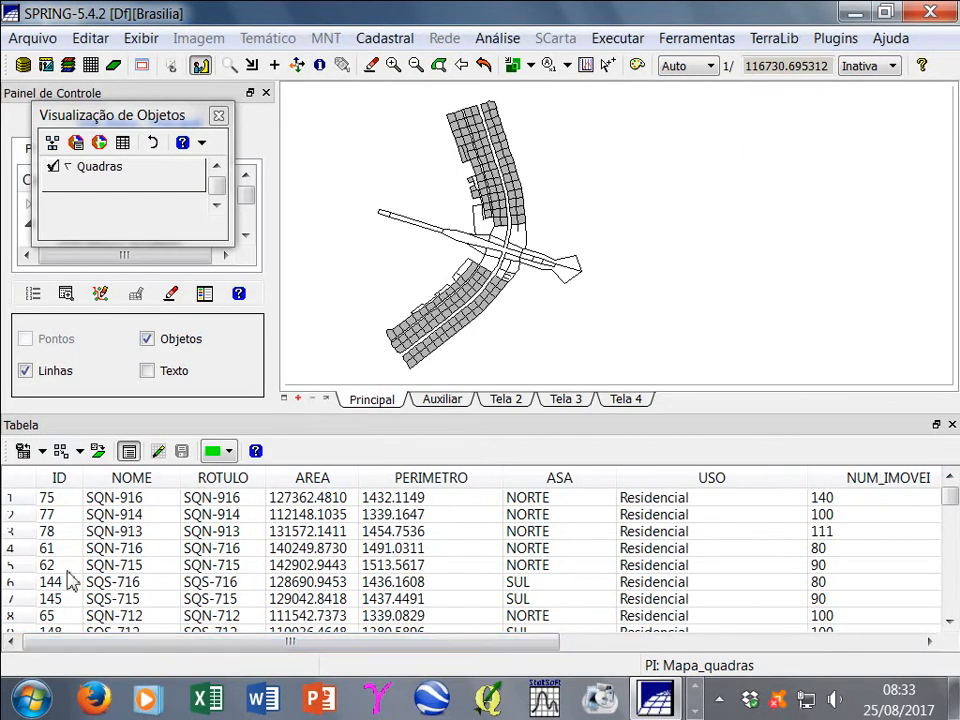
{"action": "left_click", "coordinate": [10, 500]}
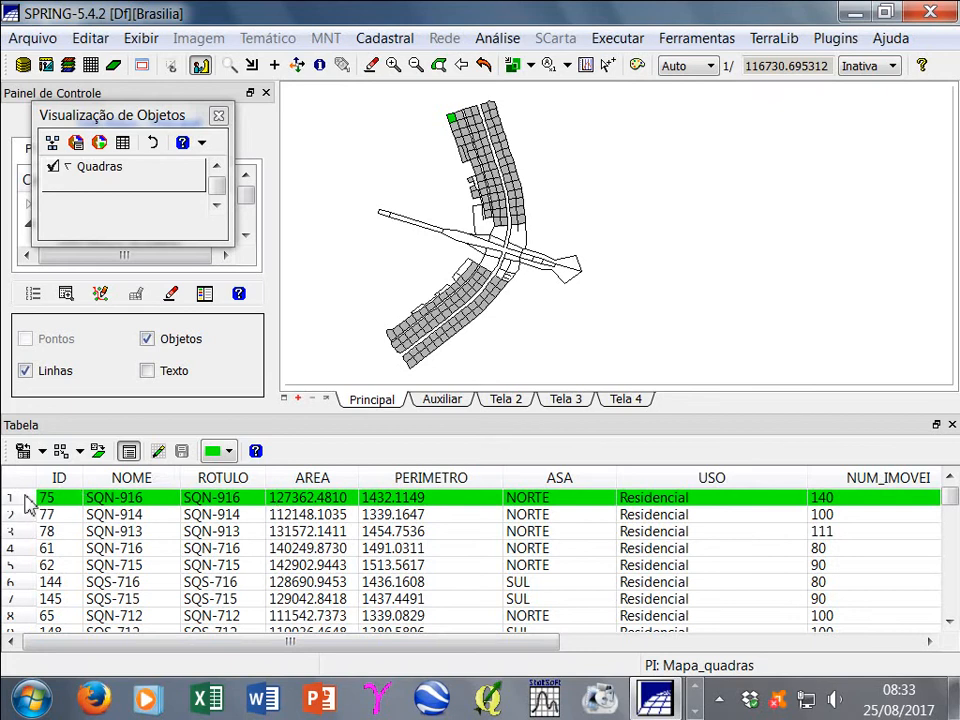
{"action": "right_click", "coordinate": [28, 505]}
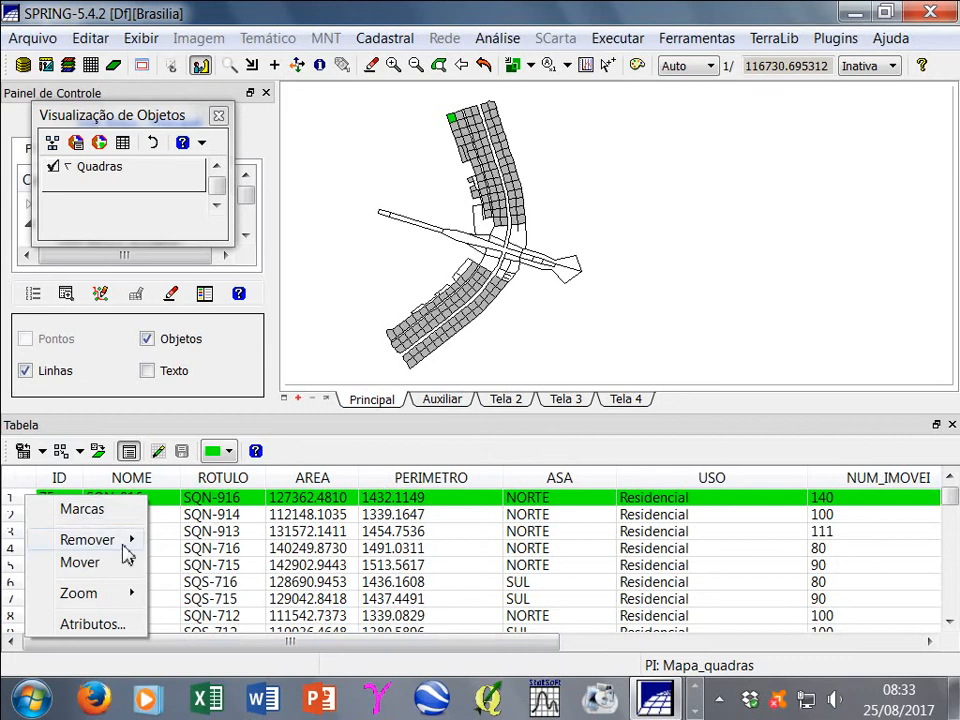
{"action": "mouse_move", "coordinate": [122, 570]}
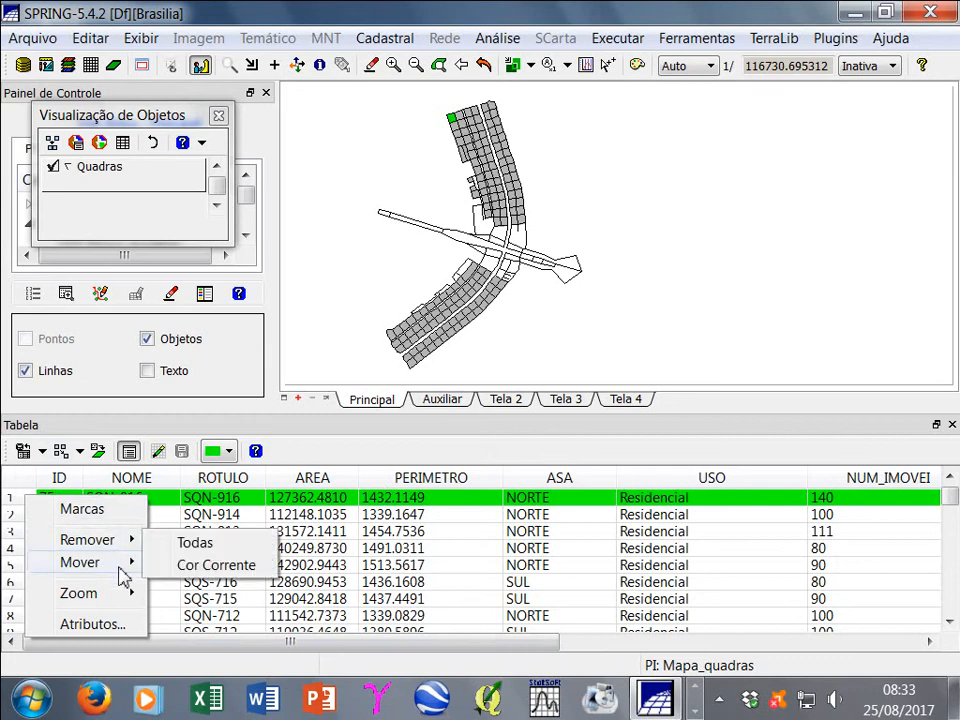
Open the attributes of record SQN-916 in a widened window and view the file types that can be inserted for its ID value
{"action": "left_click", "coordinate": [93, 625]}
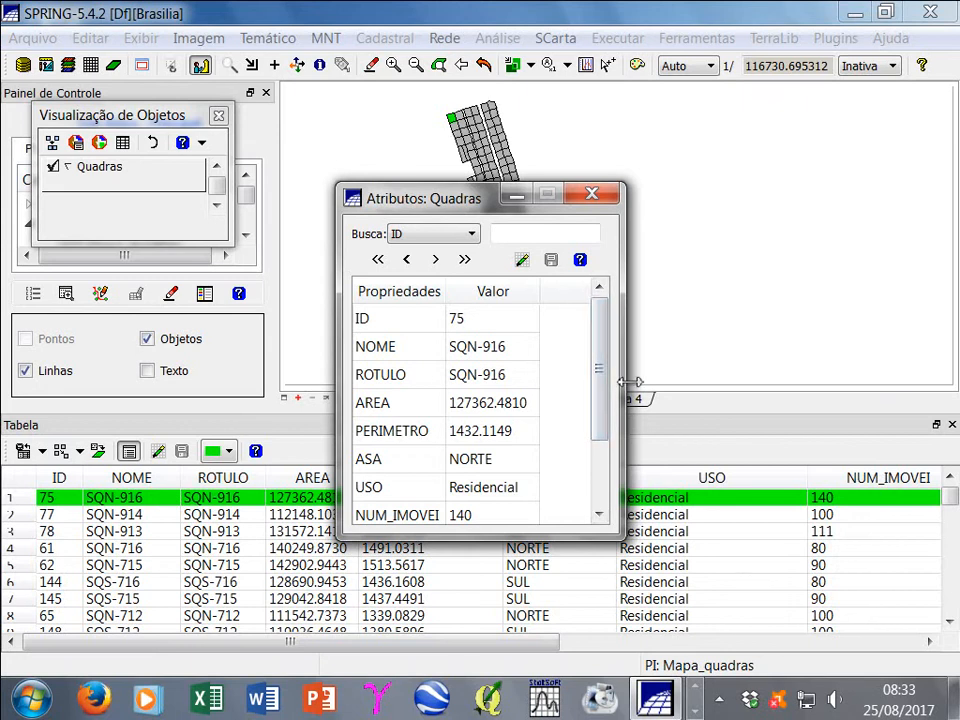
{"action": "left_click_drag", "start_coordinate": [628, 382], "coordinate": [736, 386]}
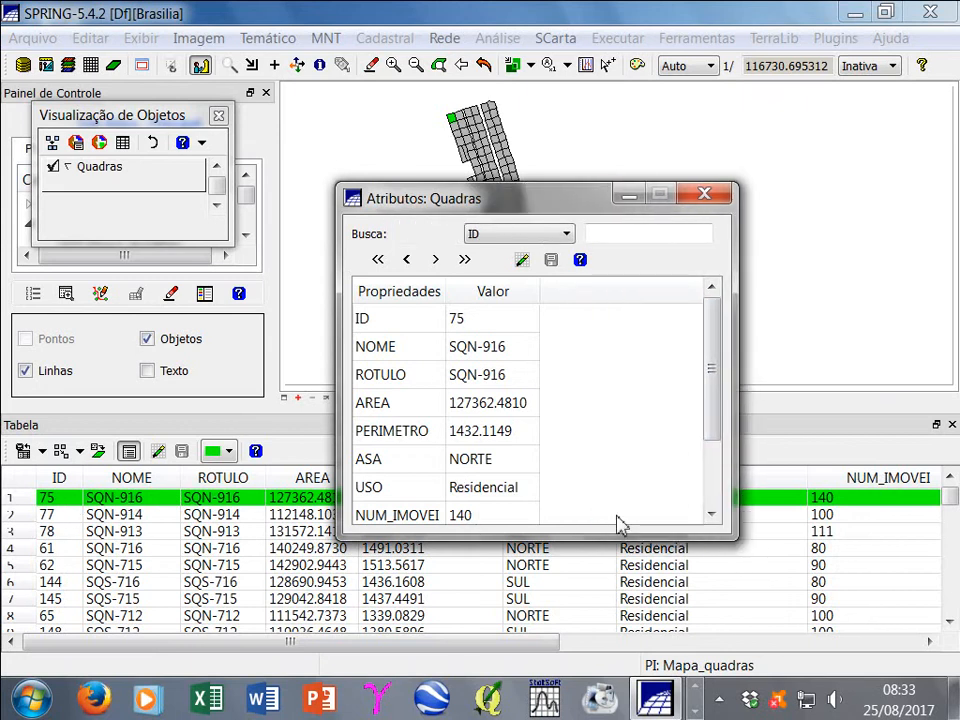
{"action": "left_click_drag", "start_coordinate": [562, 205], "coordinate": [460, 218]}
{"action": "left_click", "coordinate": [396, 341]}
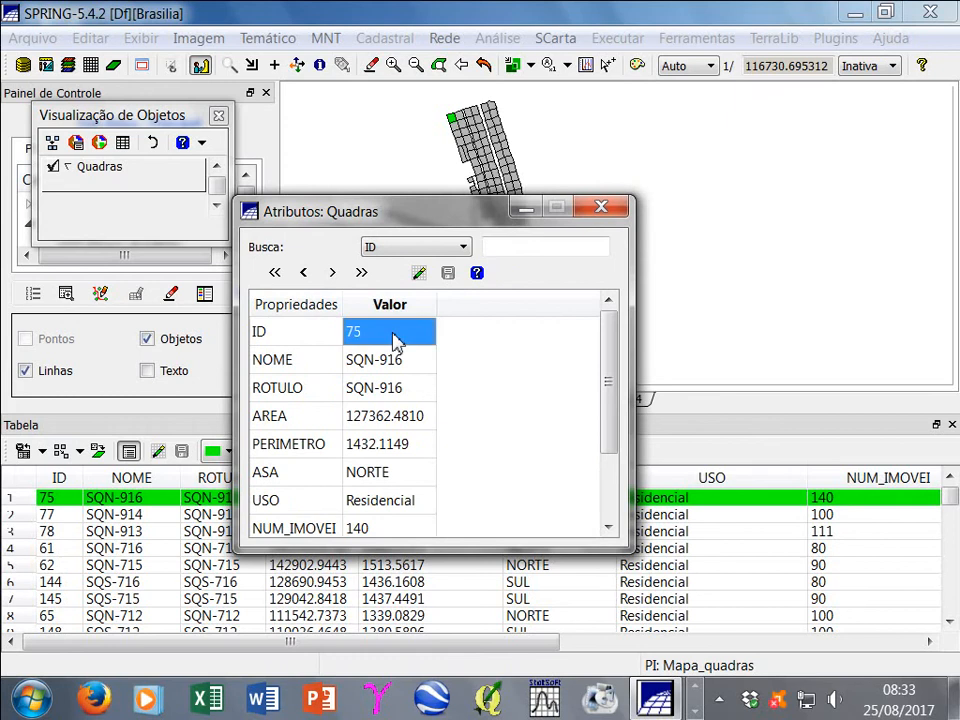
{"action": "right_click", "coordinate": [396, 341]}
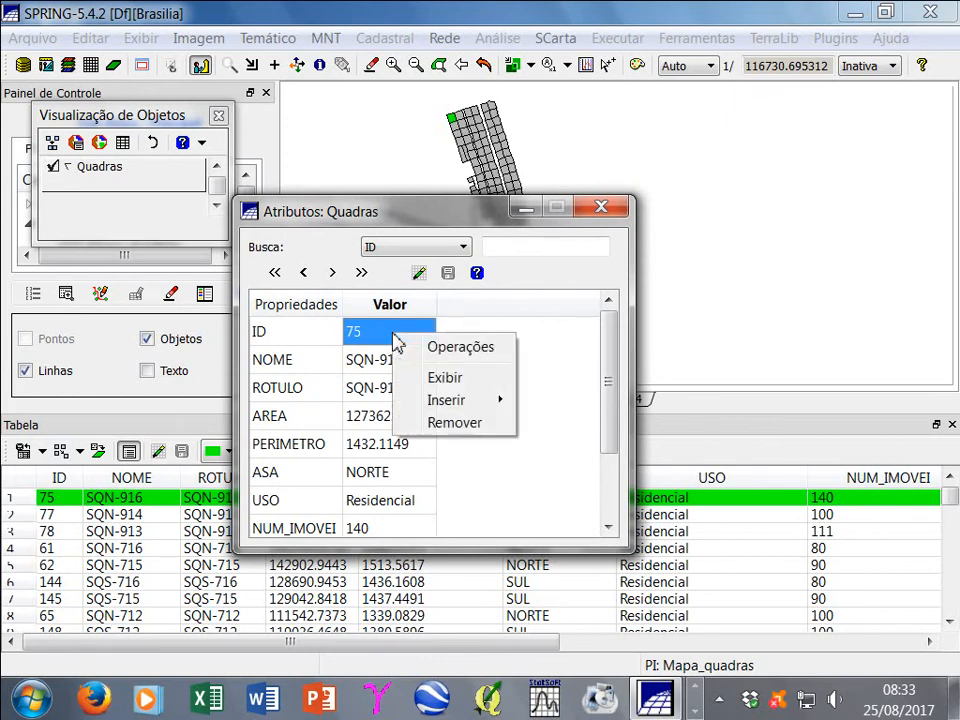
{"action": "mouse_move", "coordinate": [456, 401]}
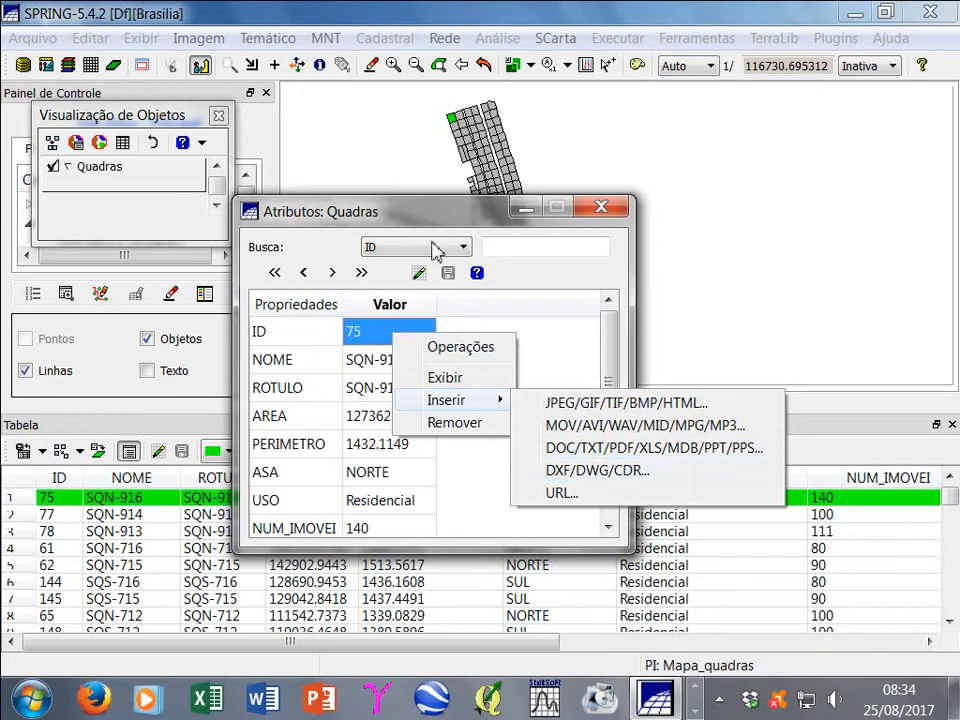
{"action": "left_click", "coordinate": [334, 246]}
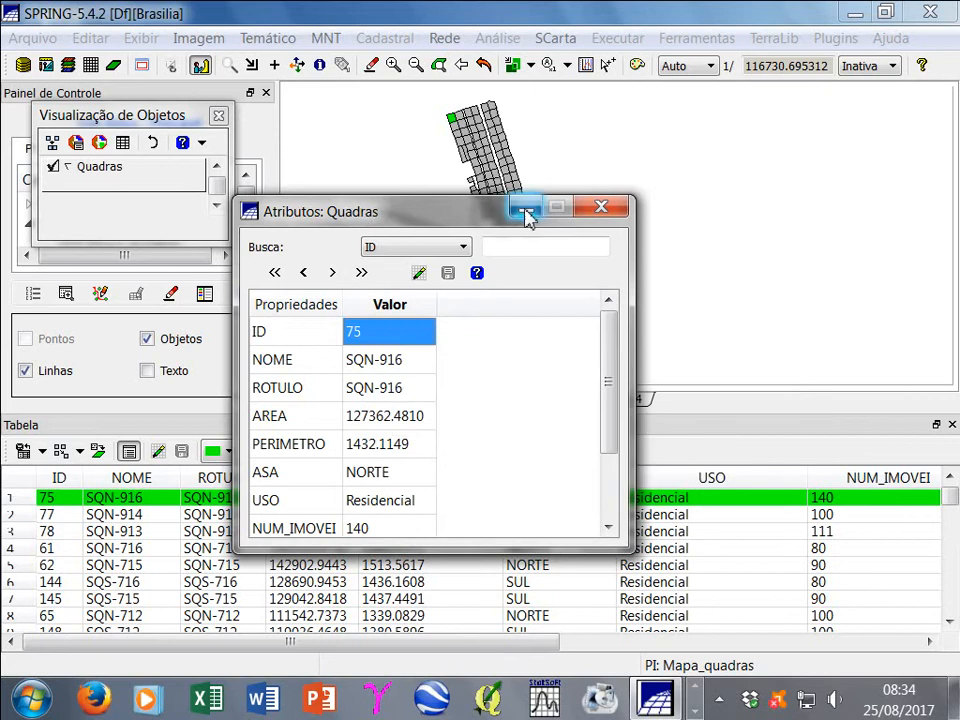
Review the SQN-916 attributes down to RENDA, then close the attribute window and deselect the record
{"action": "right_click", "coordinate": [388, 336]}
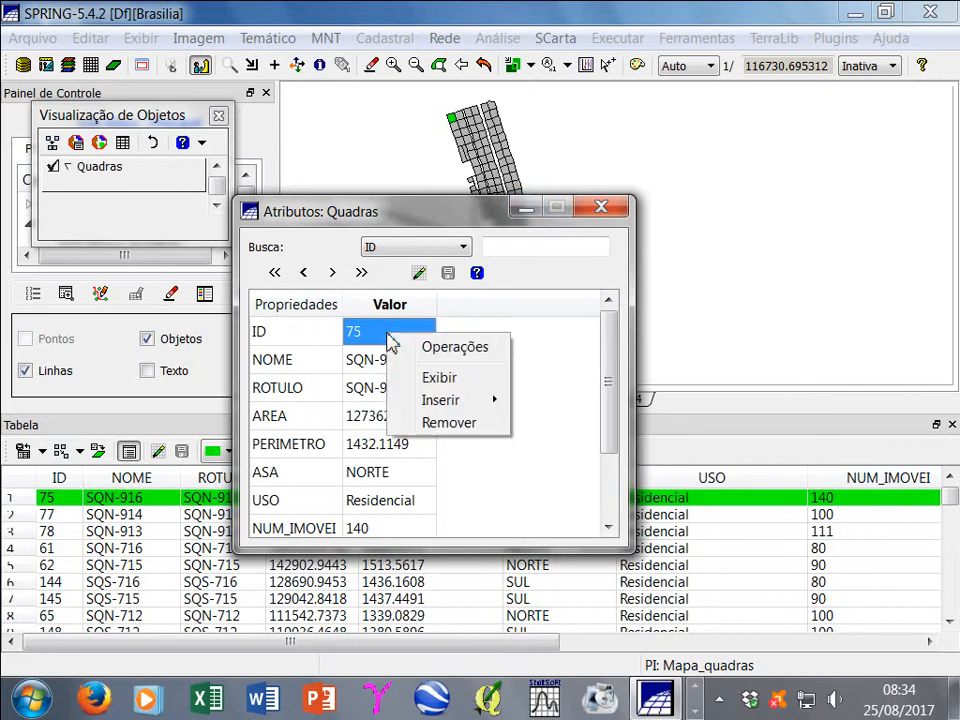
{"action": "left_click", "coordinate": [600, 381]}
{"action": "left_click_drag", "start_coordinate": [616, 391], "coordinate": [616, 462]}
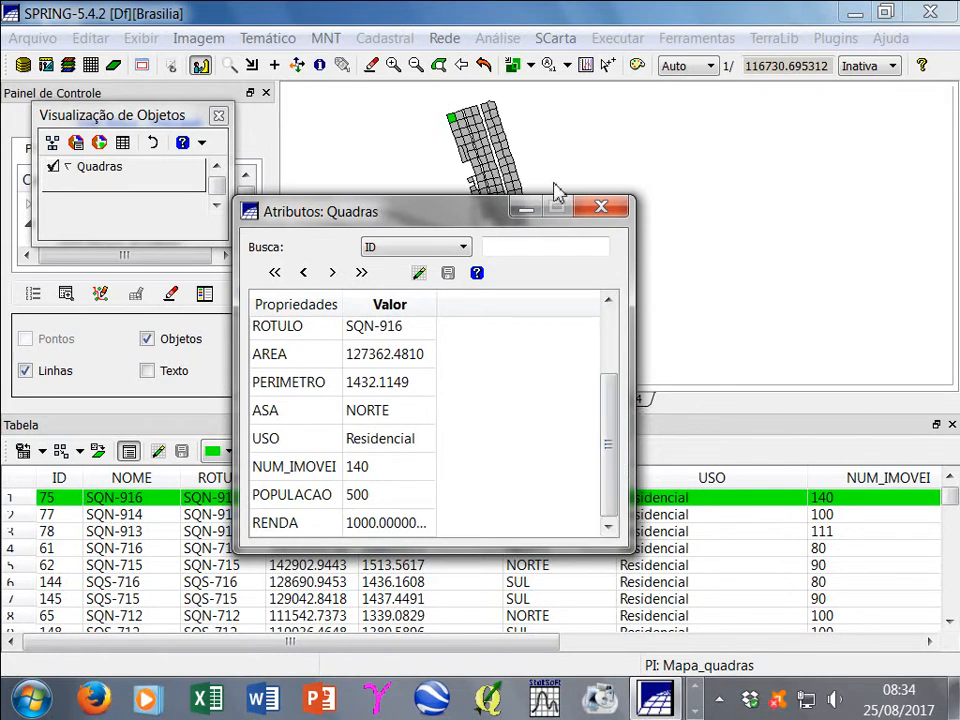
{"action": "left_click", "coordinate": [603, 212]}
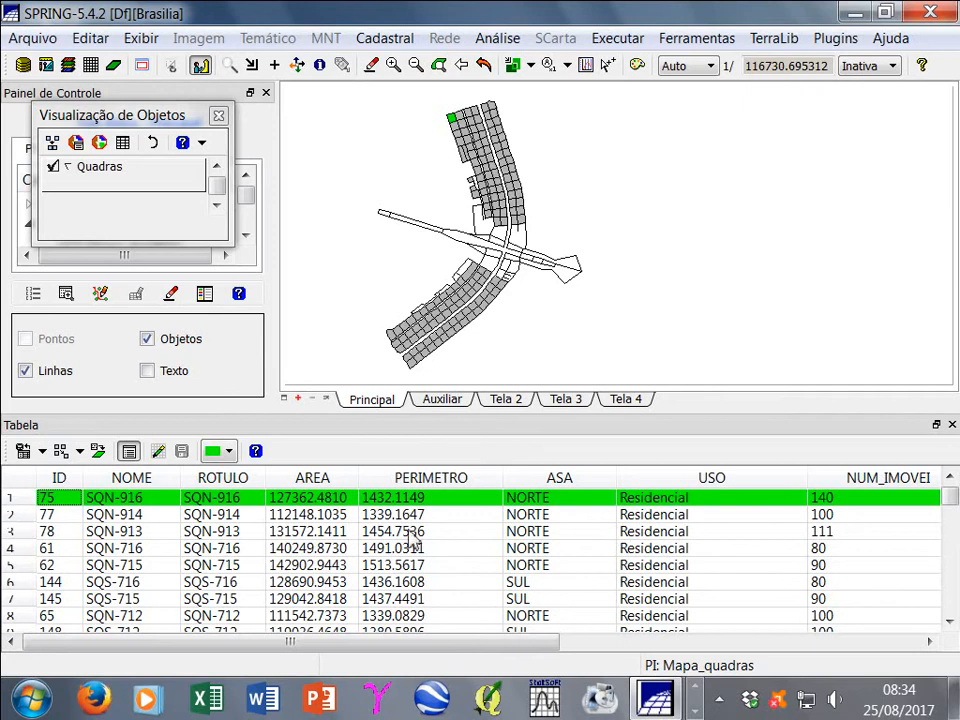
{"action": "left_click", "coordinate": [10, 502]}
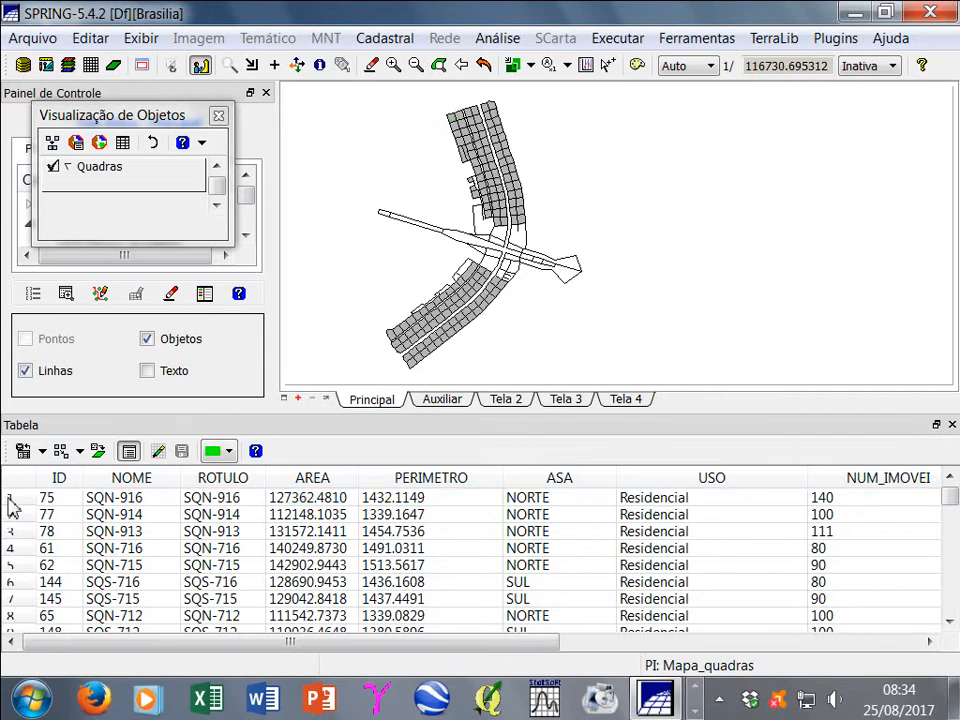
Open the object grouping settings for Quadras and set the mode to Passo Igual with 10 parts
{"action": "left_click", "coordinate": [145, 118]}
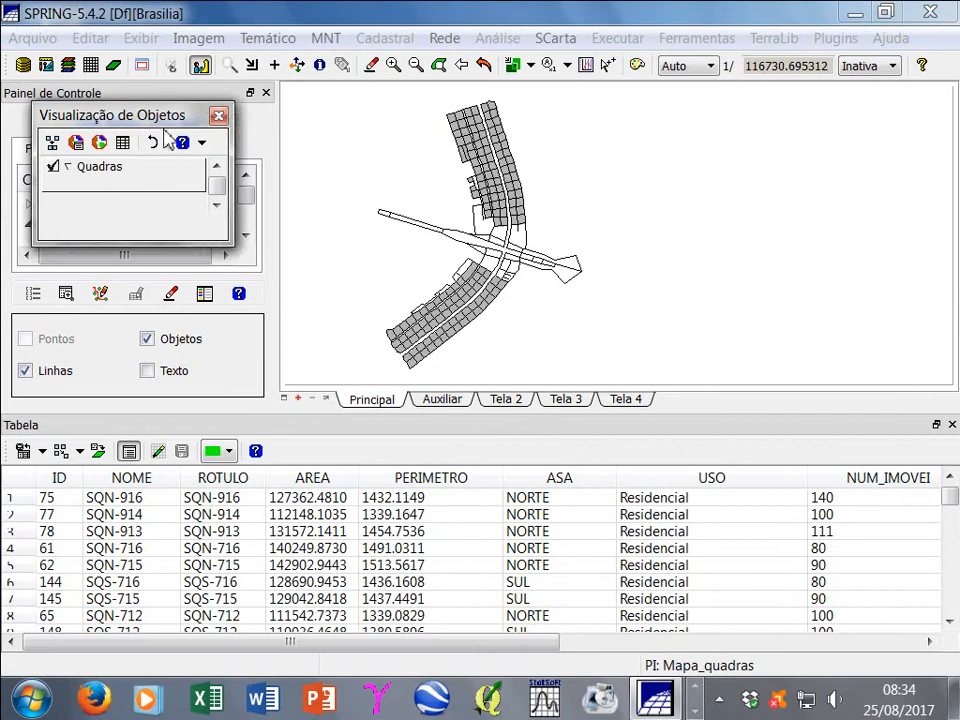
{"action": "left_click_drag", "start_coordinate": [166, 130], "coordinate": [212, 184]}
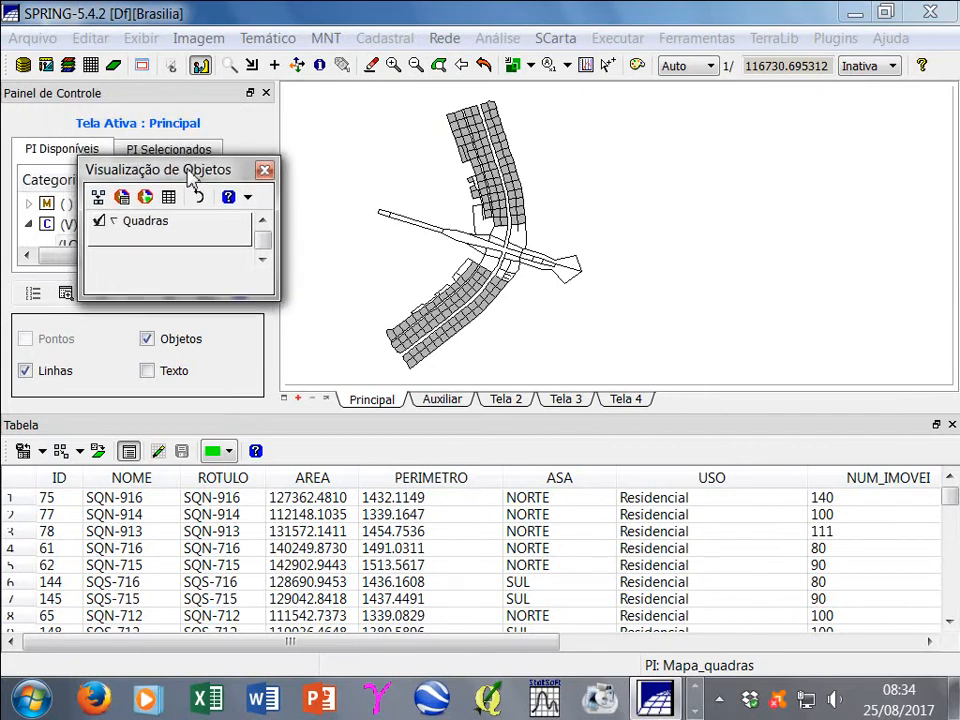
{"action": "left_click", "coordinate": [99, 198]}
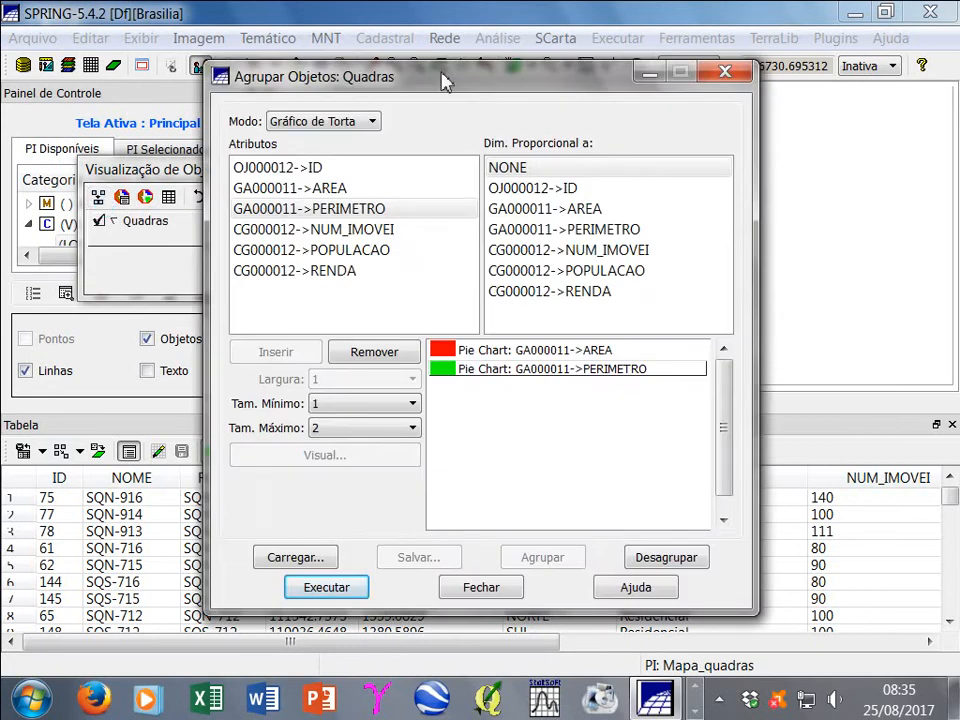
{"action": "left_click_drag", "start_coordinate": [446, 81], "coordinate": [556, 100]}
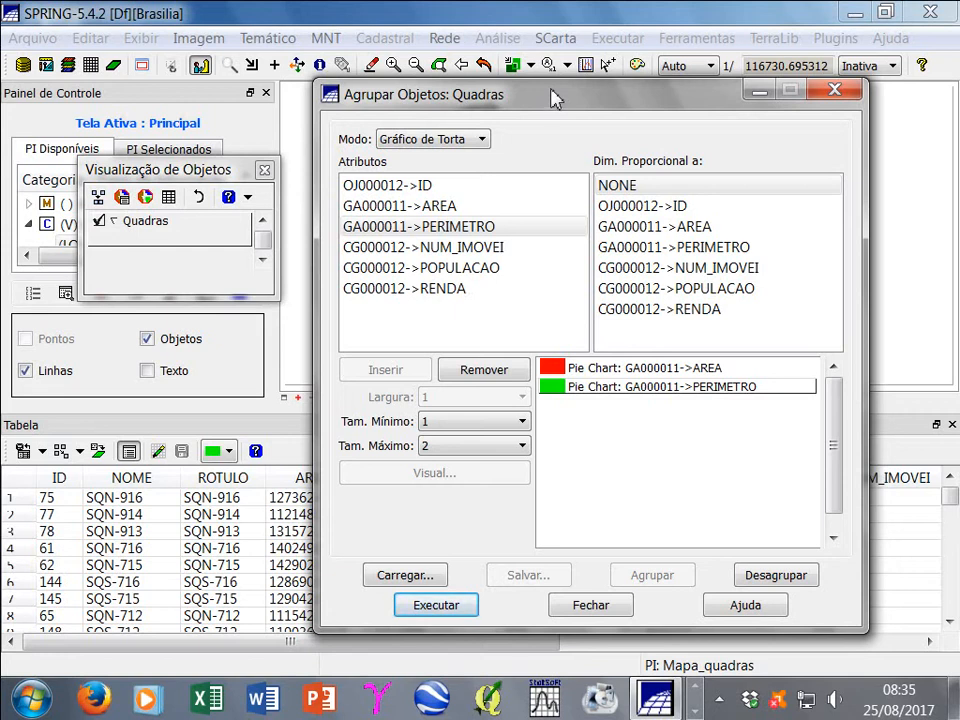
{"action": "left_click", "coordinate": [482, 140]}
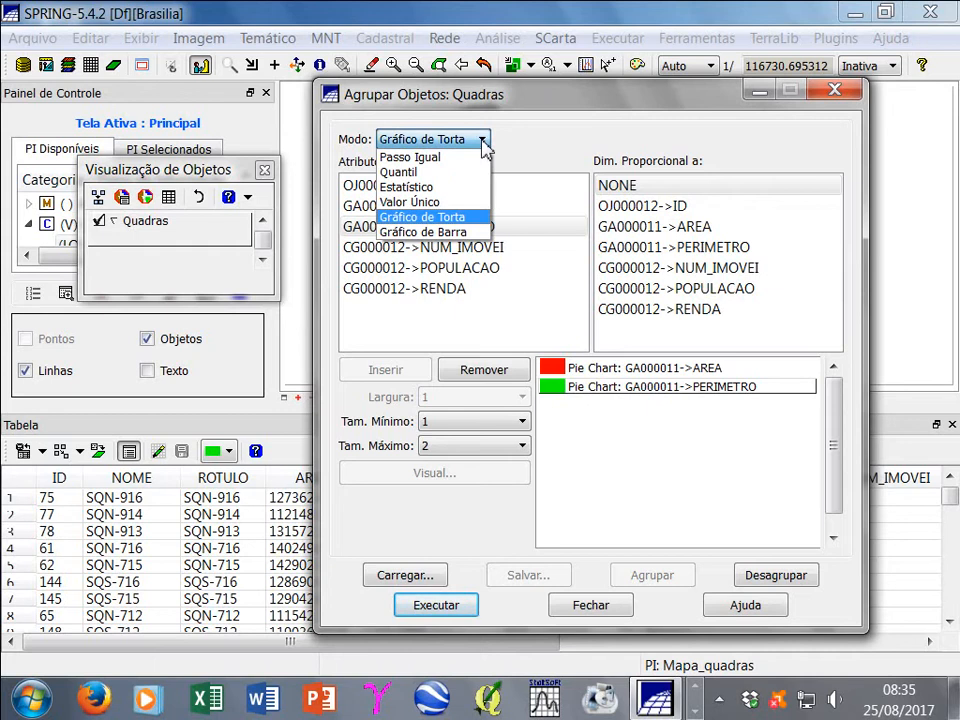
{"action": "left_click", "coordinate": [456, 157]}
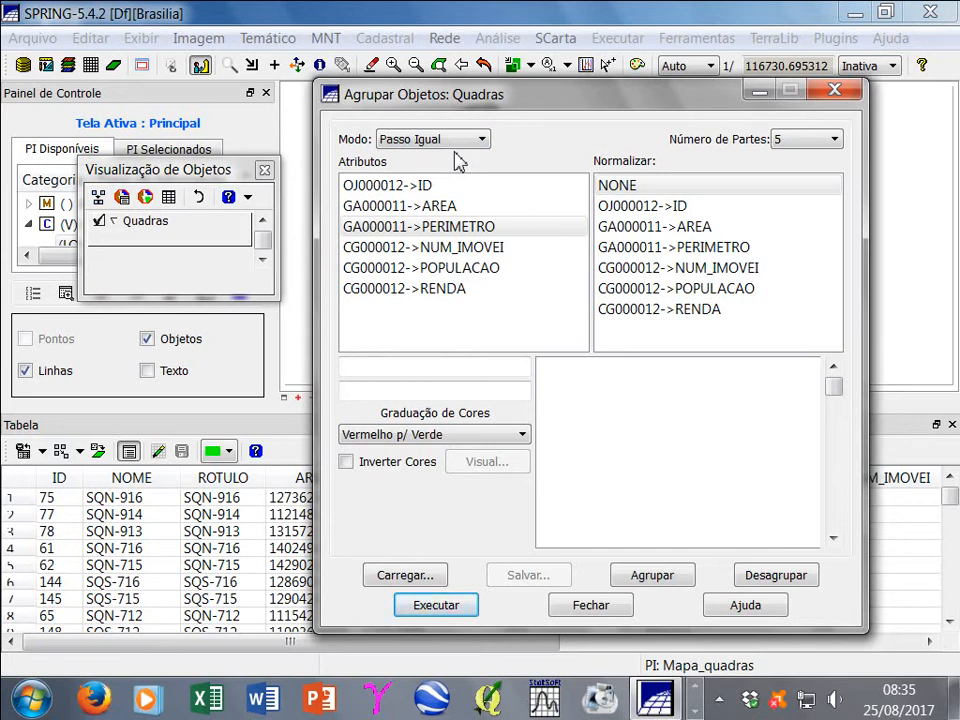
{"action": "left_click", "coordinate": [830, 145]}
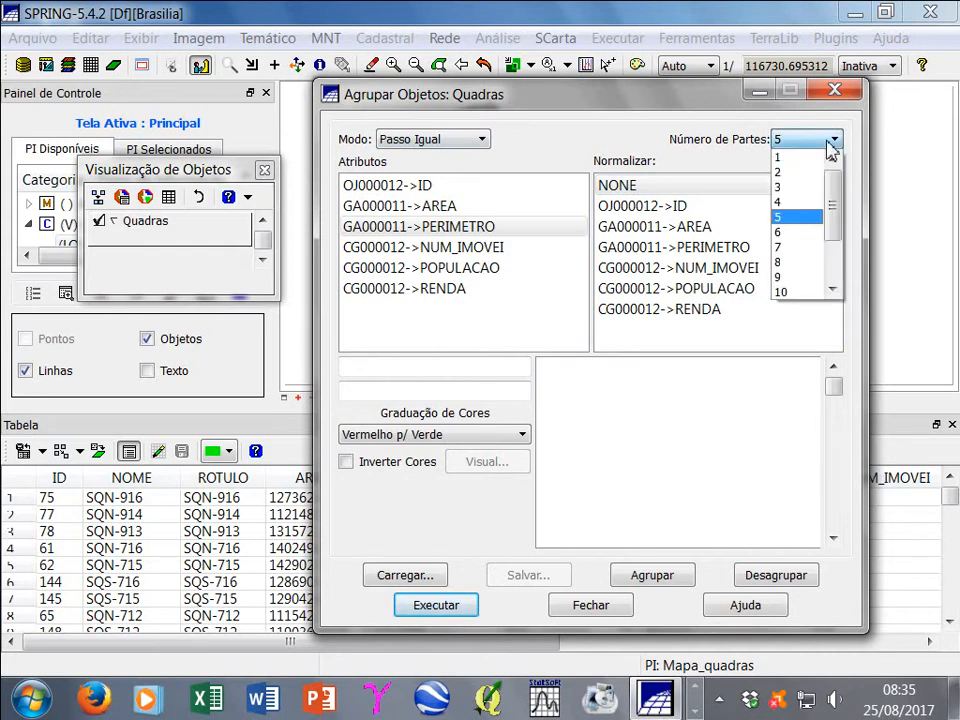
{"action": "left_click", "coordinate": [800, 292]}
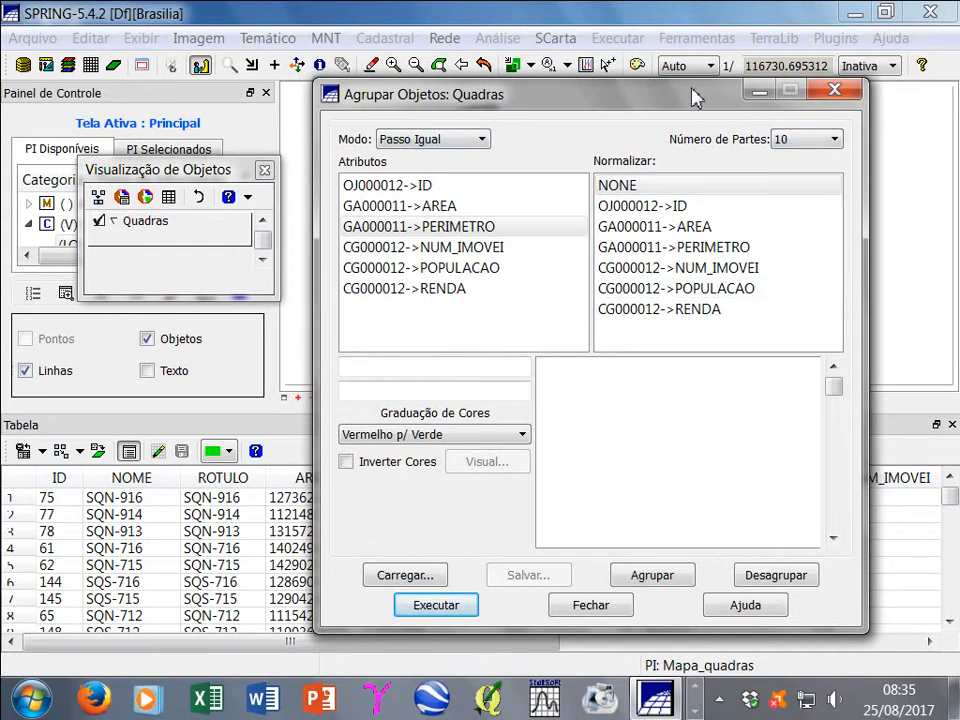
{"action": "left_click_drag", "start_coordinate": [697, 96], "coordinate": [696, 84]}
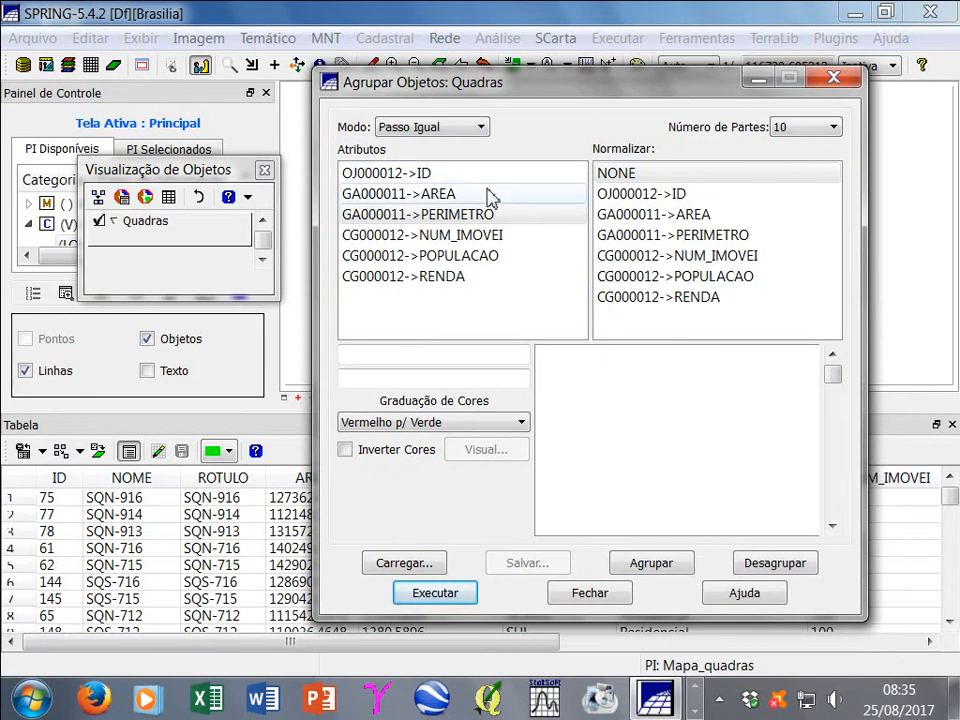
Group the Quadras by RENDA without normalization, using the Vermelho p/ Verde color gradation
{"action": "left_click", "coordinate": [420, 218]}
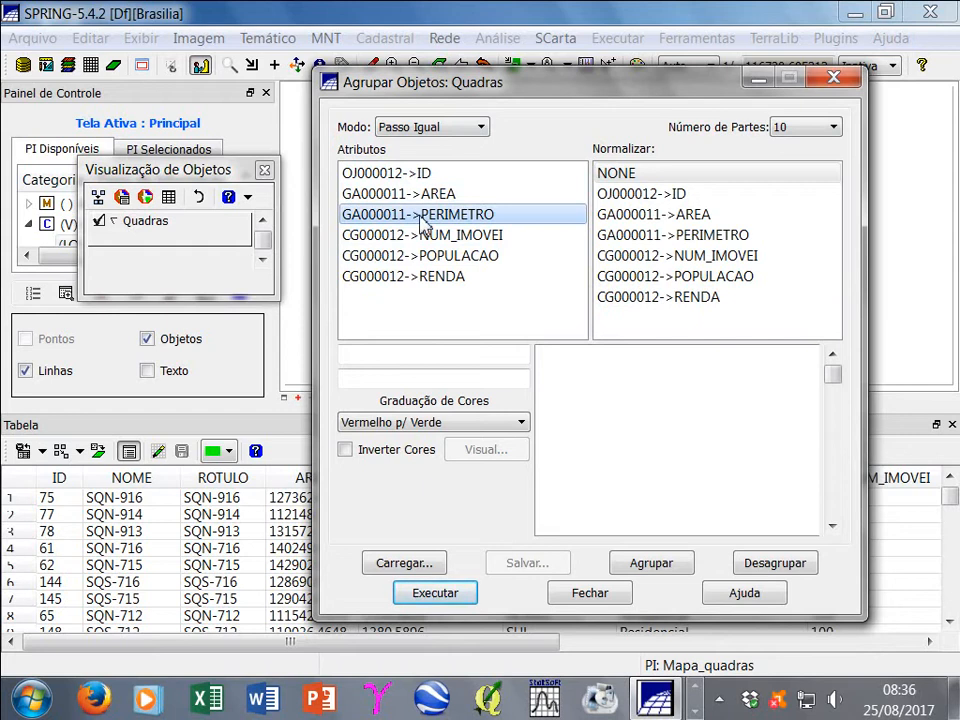
{"action": "left_click", "coordinate": [425, 277]}
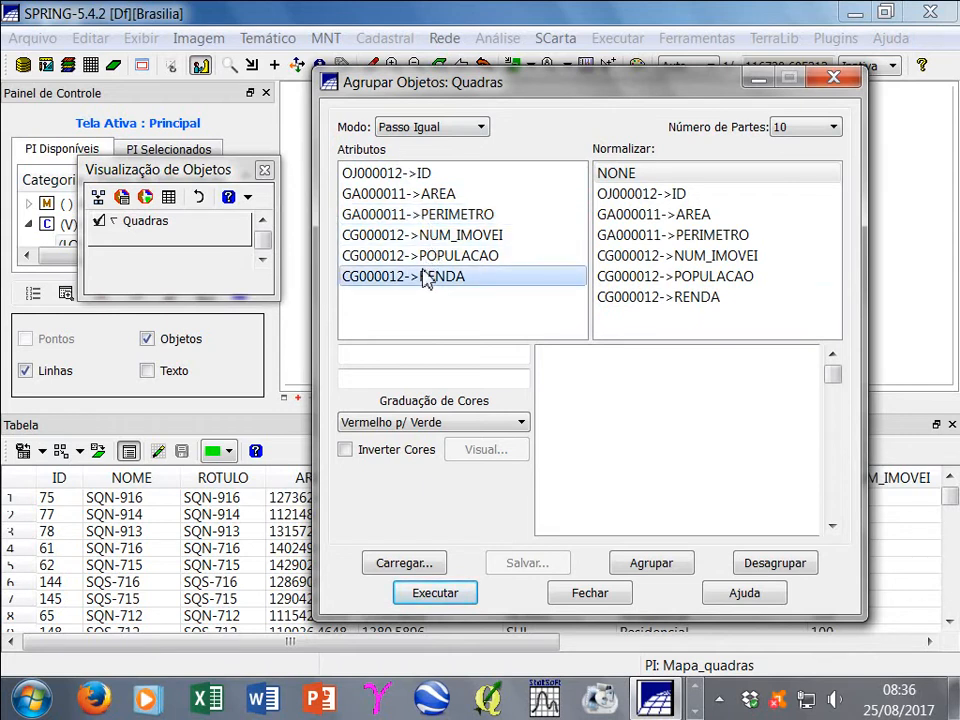
{"action": "left_click_drag", "start_coordinate": [643, 94], "coordinate": [688, 91]}
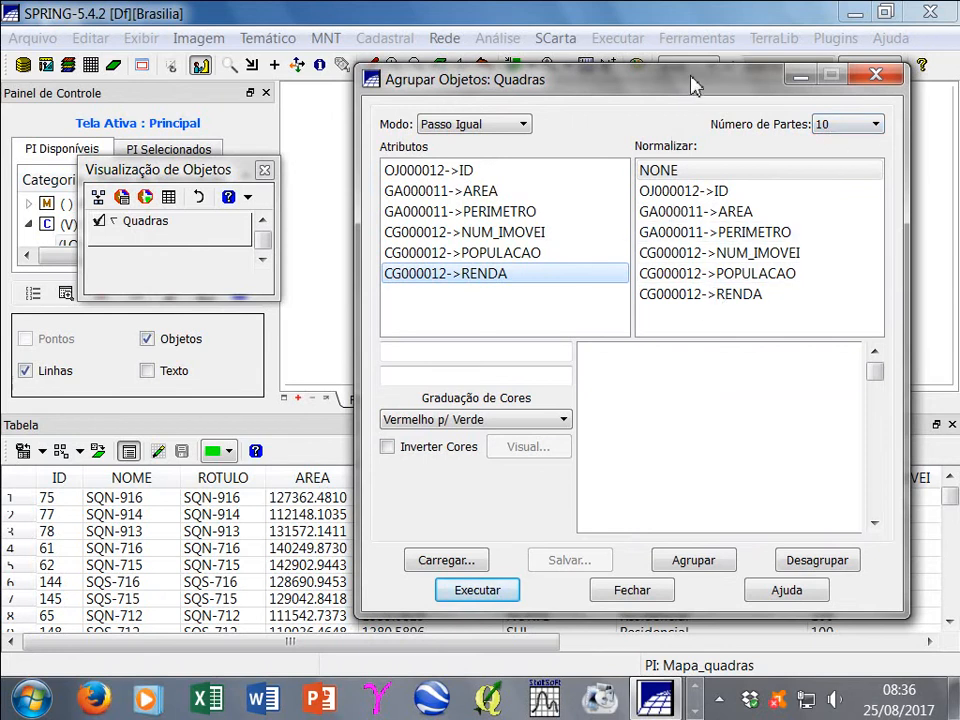
{"action": "left_click_drag", "start_coordinate": [696, 86], "coordinate": [574, 82]}
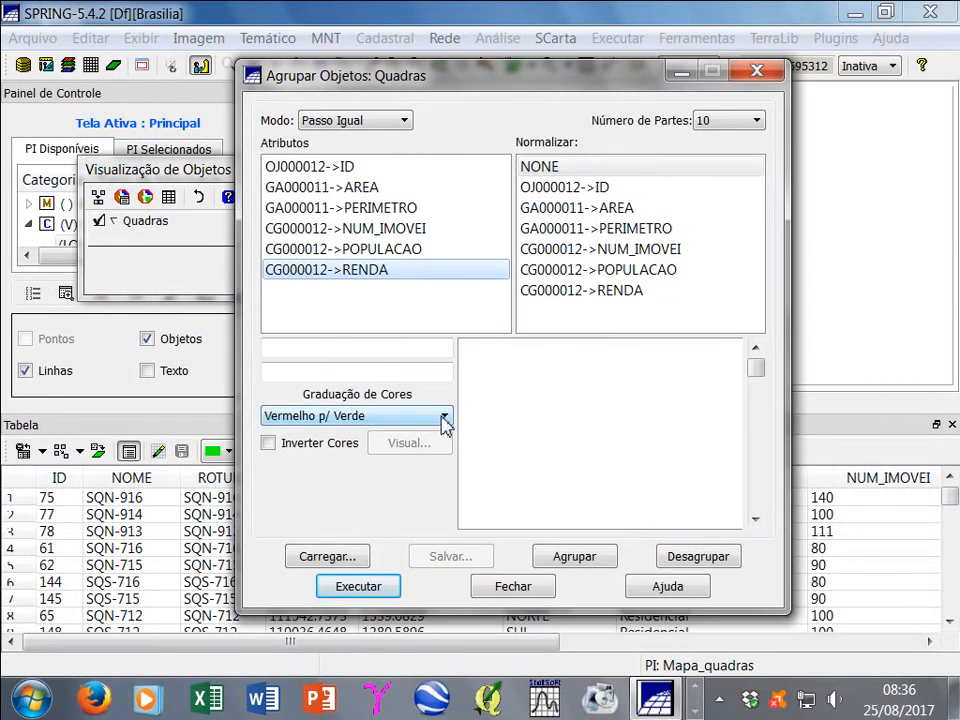
{"action": "left_click", "coordinate": [444, 418]}
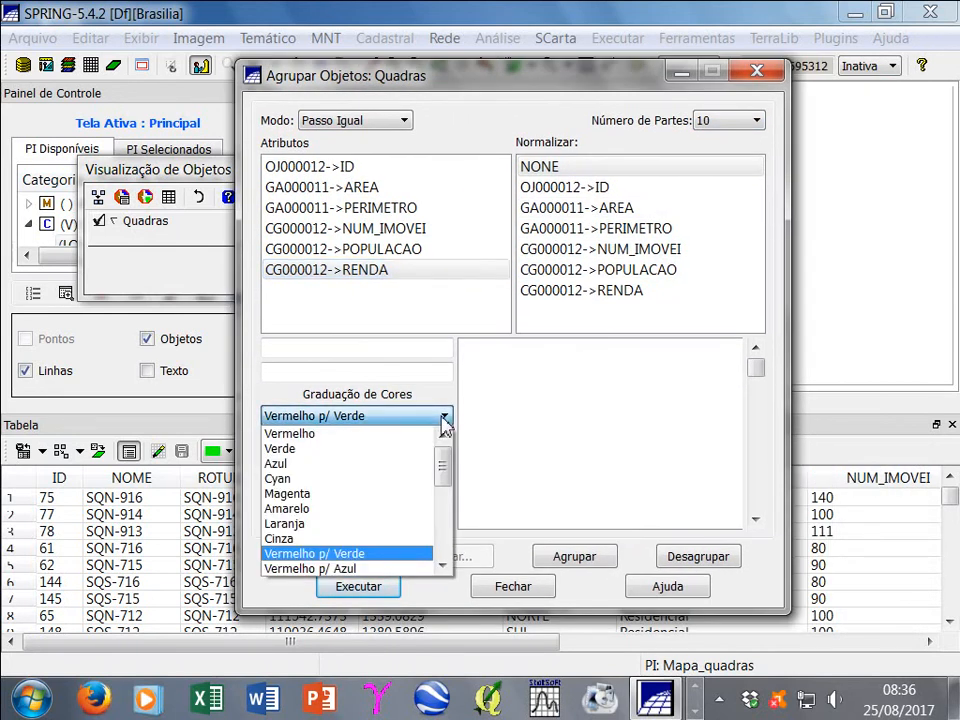
{"action": "left_click", "coordinate": [372, 556]}
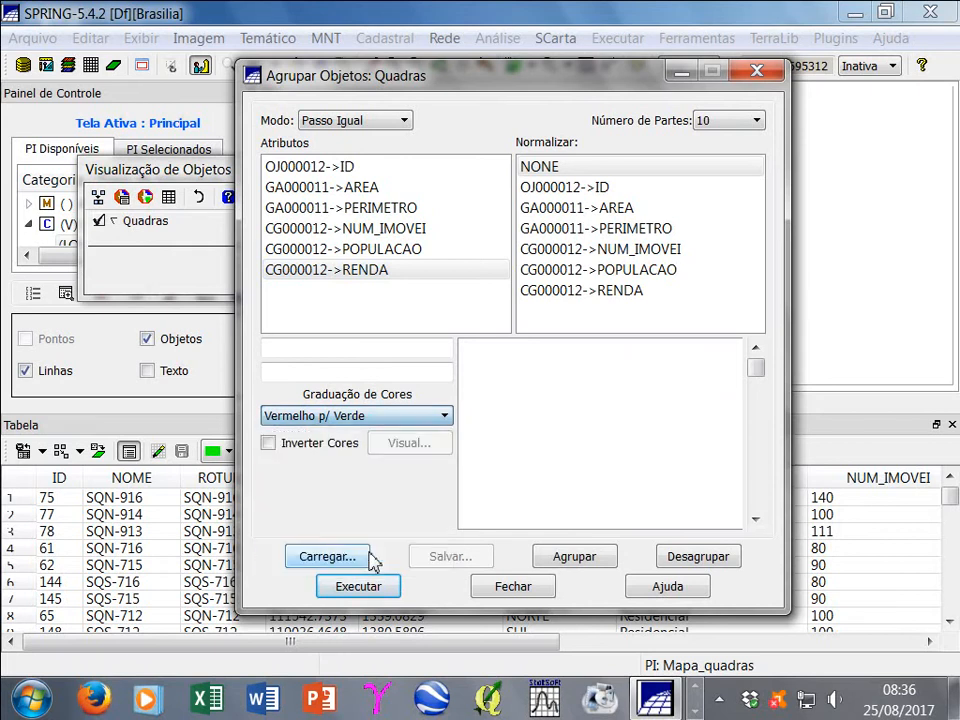
{"action": "left_click", "coordinate": [587, 559]}
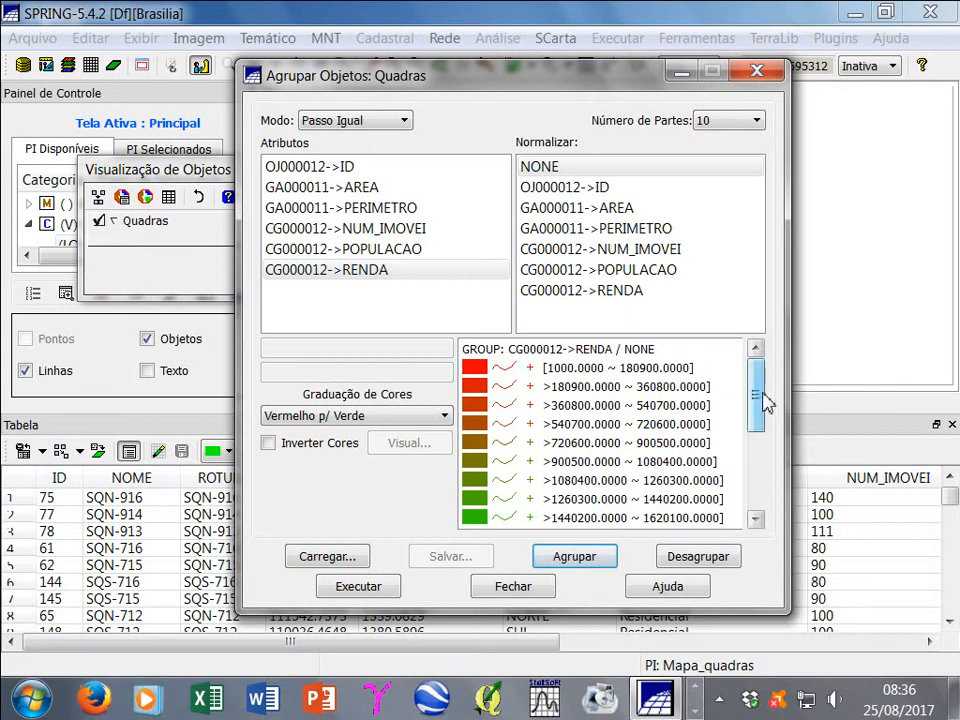
{"action": "left_click_drag", "start_coordinate": [765, 401], "coordinate": [750, 369]}
Execute the RENDA grouping on the map and zoom in on the blocks around the central axis
{"action": "left_click_drag", "start_coordinate": [576, 88], "coordinate": [405, 67]}
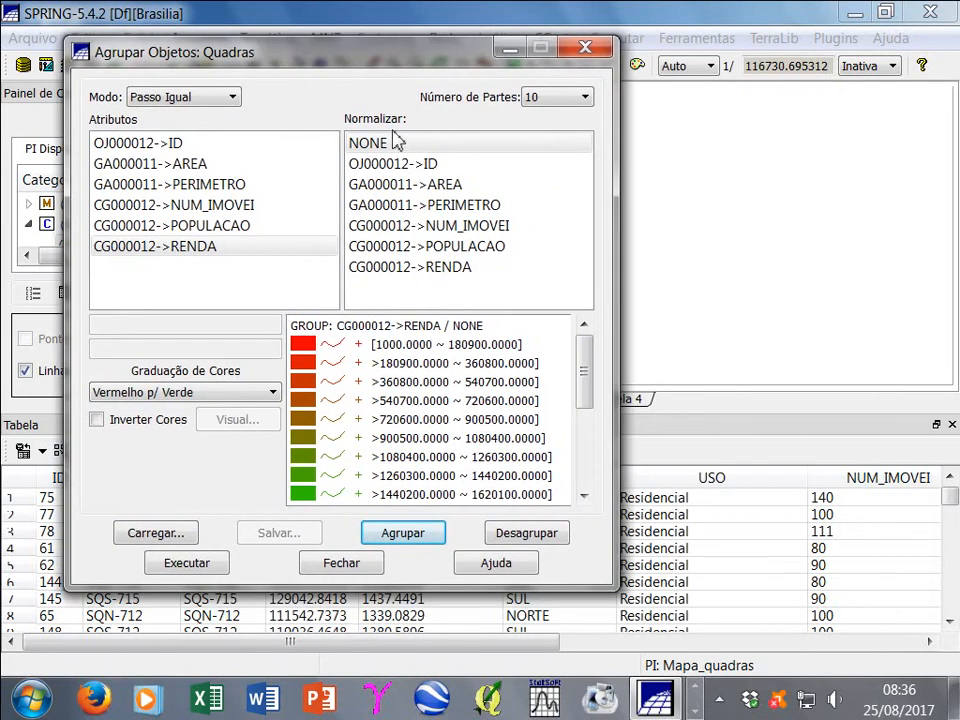
{"action": "left_click", "coordinate": [190, 566]}
{"action": "mouse_move", "coordinate": [463, 59]}
{"action": "left_mouse_down"}
{"action": "mouse_move", "coordinate": [288, 300]}
{"action": "mouse_move", "coordinate": [560, 275]}
{"action": "mouse_move", "coordinate": [679, 251]}
{"action": "left_mouse_up"}
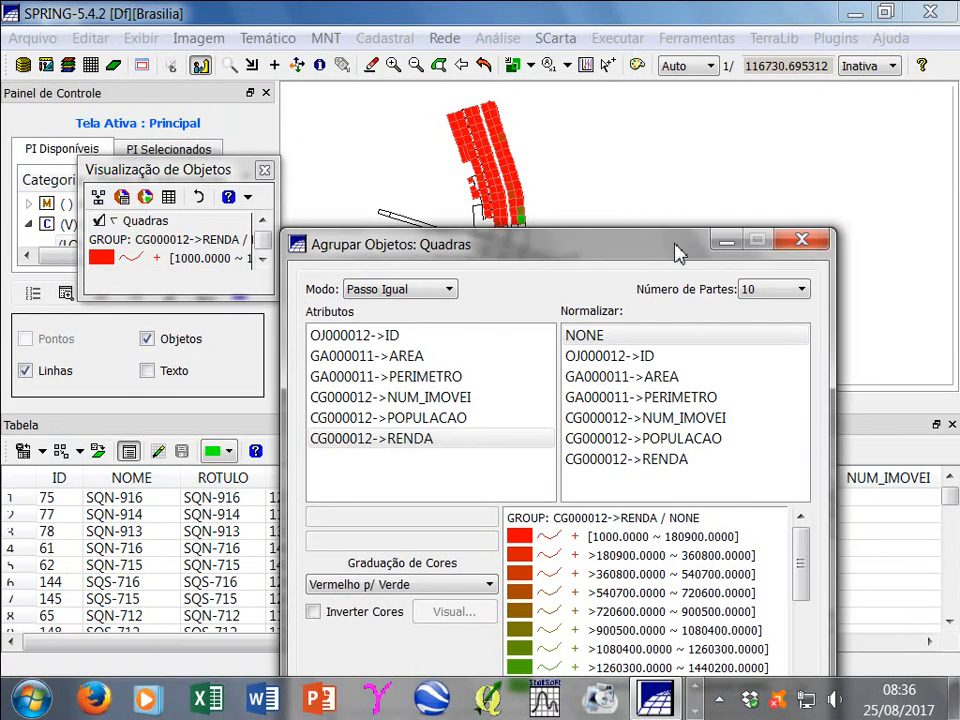
{"action": "left_click", "coordinate": [726, 243]}
{"action": "left_click", "coordinate": [229, 65]}
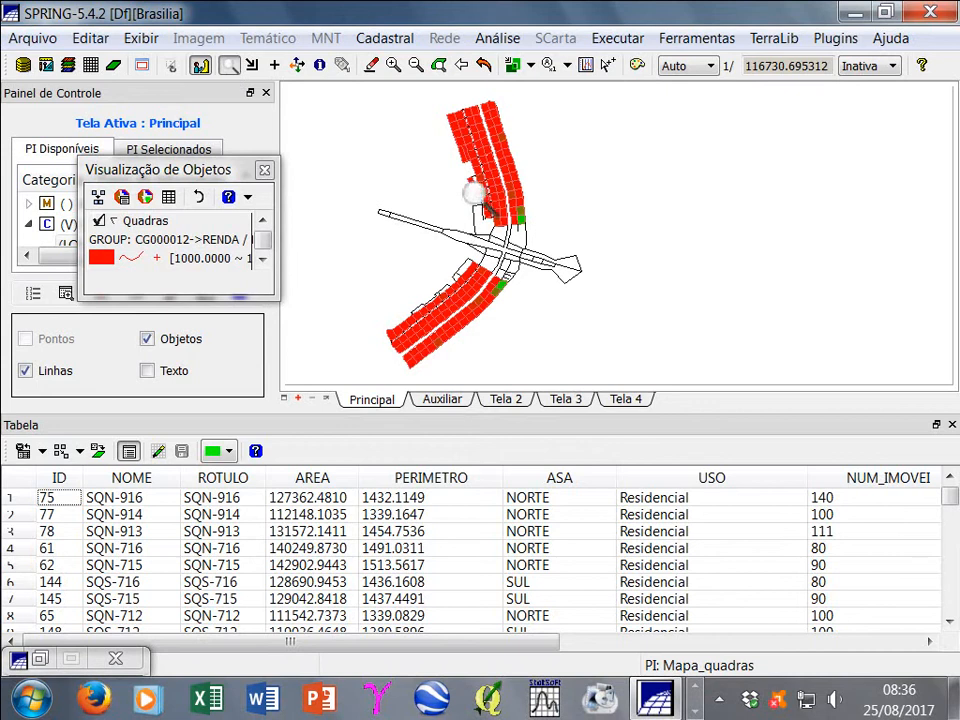
{"action": "left_click_drag", "start_coordinate": [424, 161], "coordinate": [612, 333]}
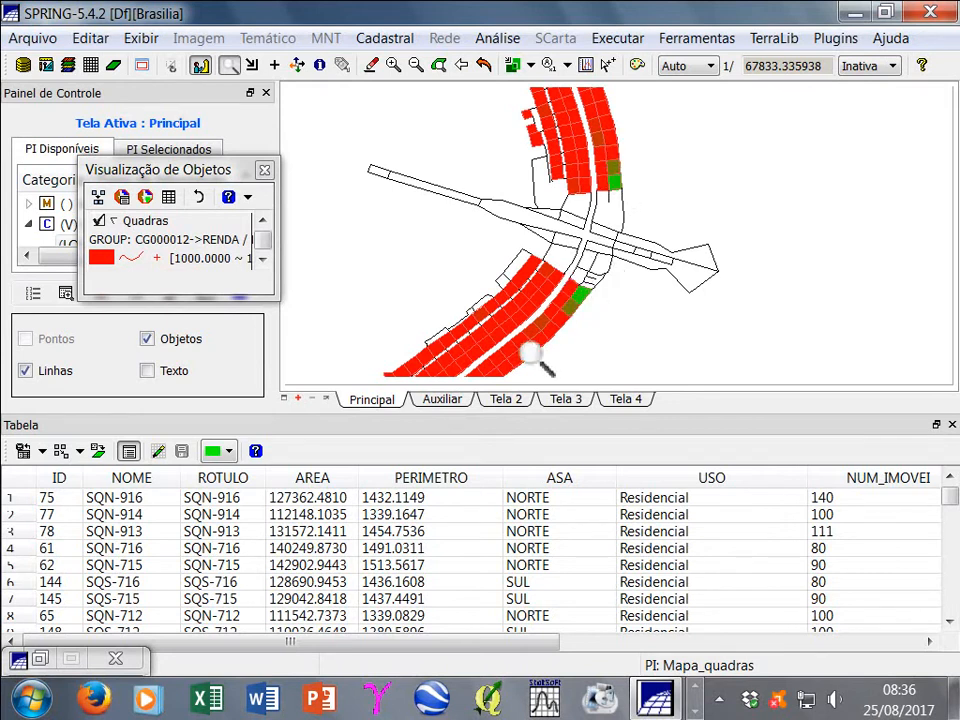
Enlarge the object visualization window to show the RENDA classes, then clear all groupings and colors from the Quadras map
{"action": "left_click_drag", "start_coordinate": [279, 294], "coordinate": [357, 373]}
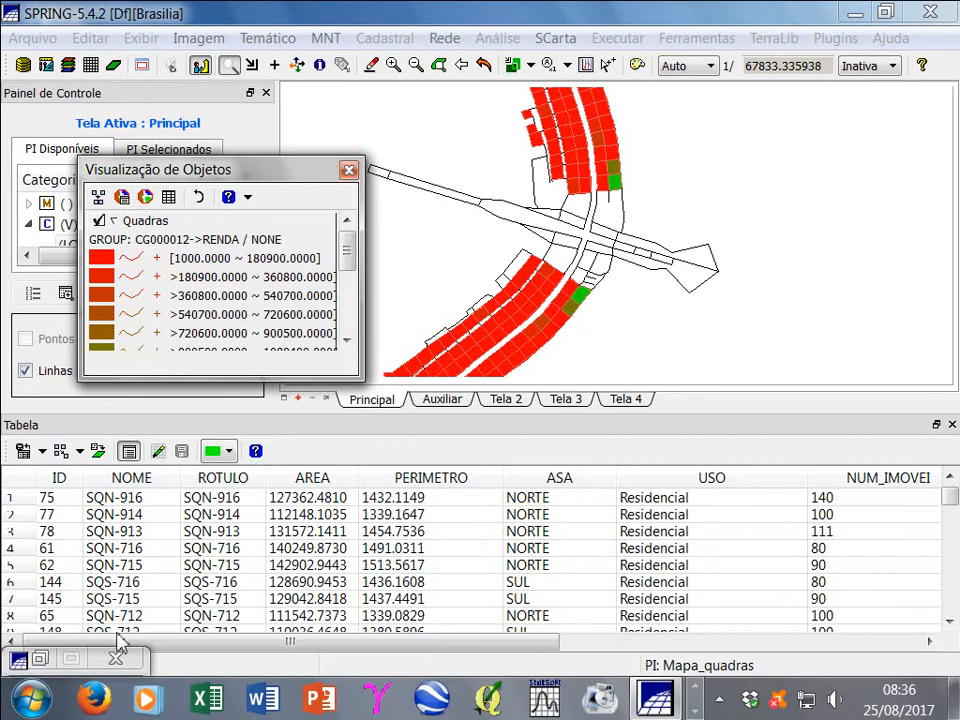
{"action": "left_click", "coordinate": [86, 662]}
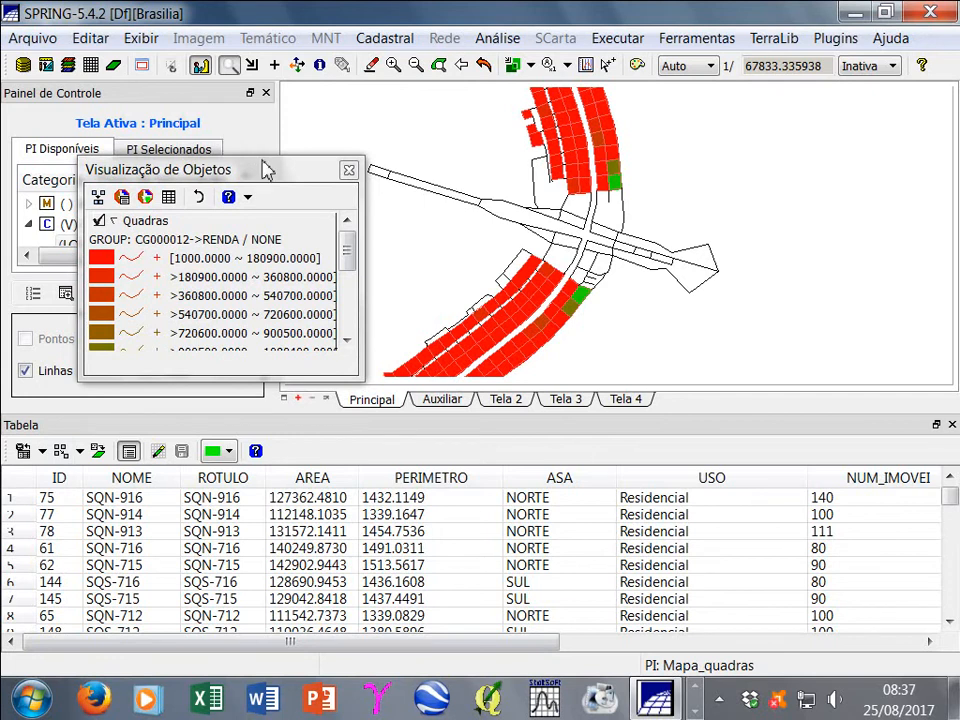
{"action": "left_click", "coordinate": [618, 40]}
{"action": "mouse_move", "coordinate": [654, 216]}
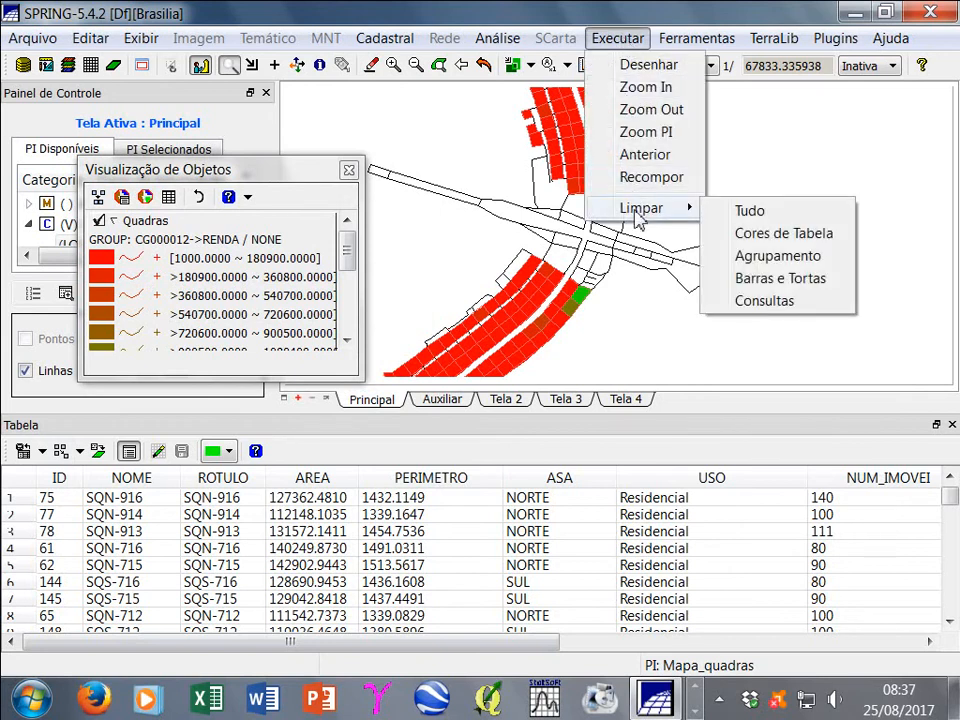
{"action": "left_click", "coordinate": [760, 214]}
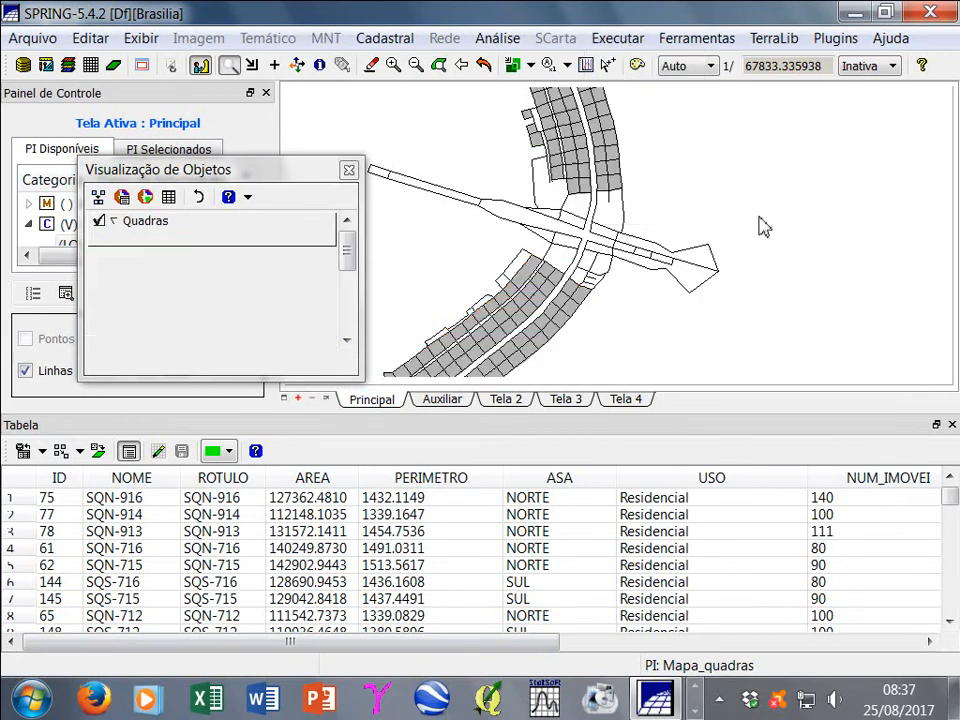
{"action": "left_click", "coordinate": [416, 66]}
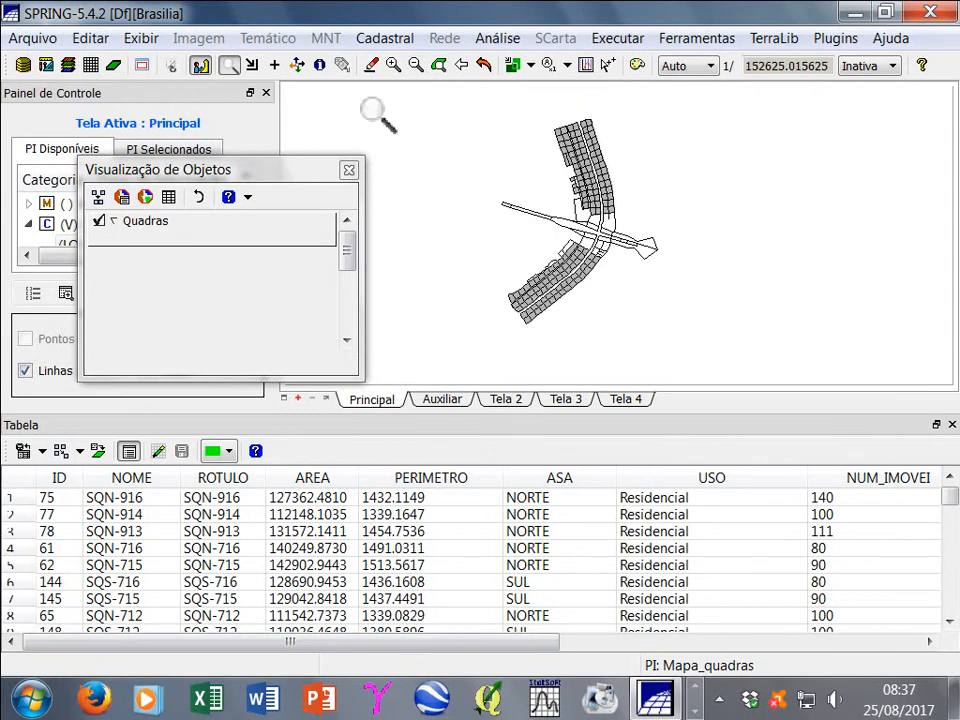
Open the object grouping settings for Quadras and set the mode to Gráfico de Torta
{"action": "left_click", "coordinate": [98, 197]}
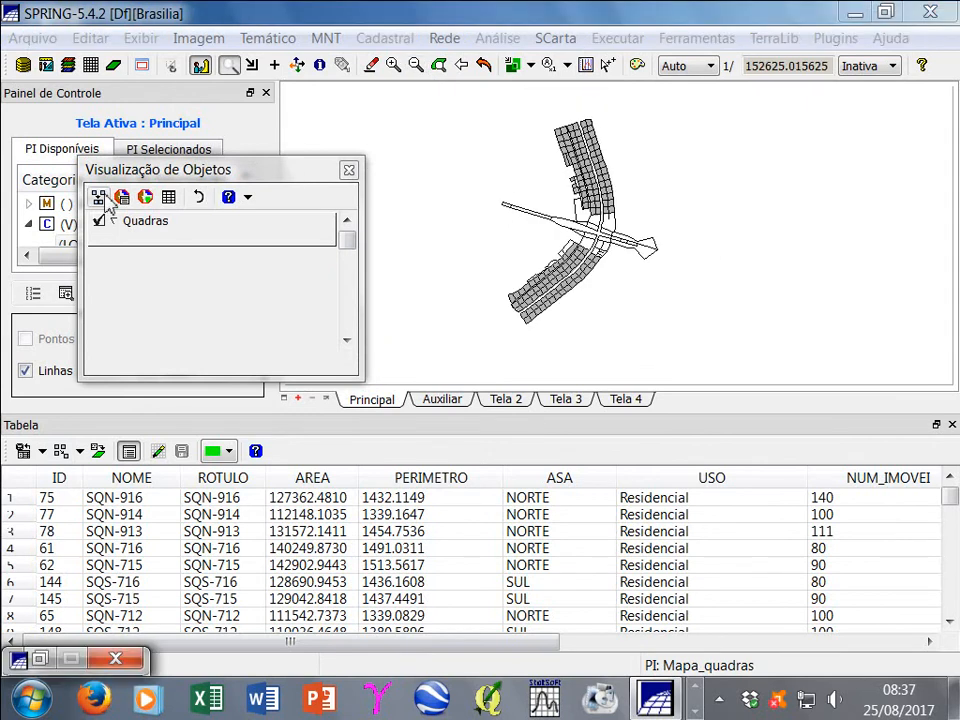
{"action": "left_click", "coordinate": [41, 661]}
{"action": "left_click_drag", "start_coordinate": [605, 335], "coordinate": [296, 130]}
{"action": "left_click", "coordinate": [322, 174]}
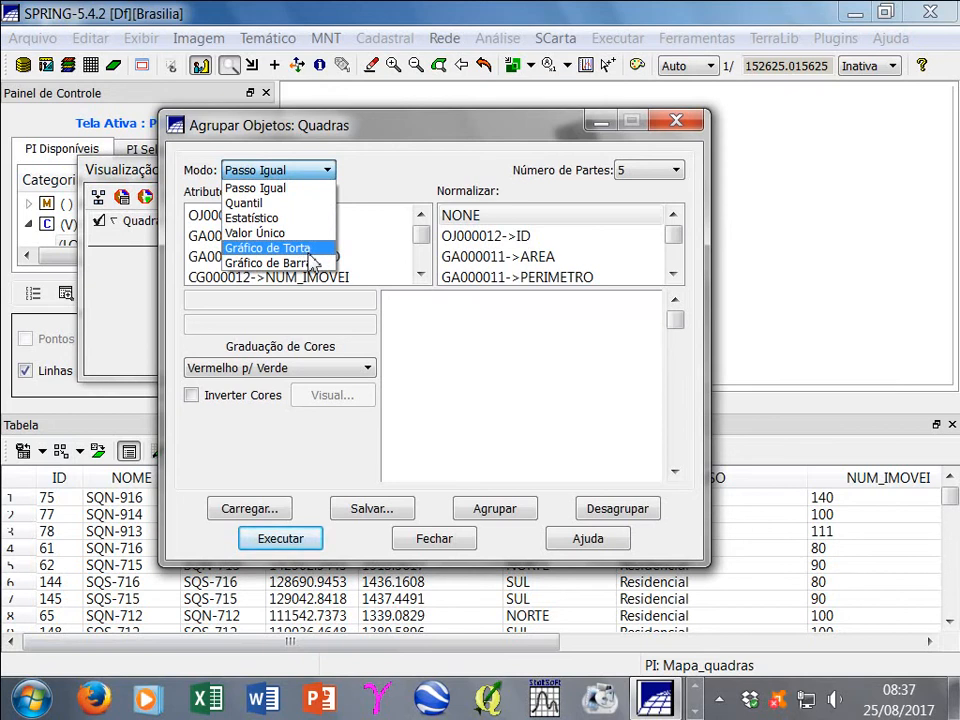
{"action": "left_click", "coordinate": [465, 124]}
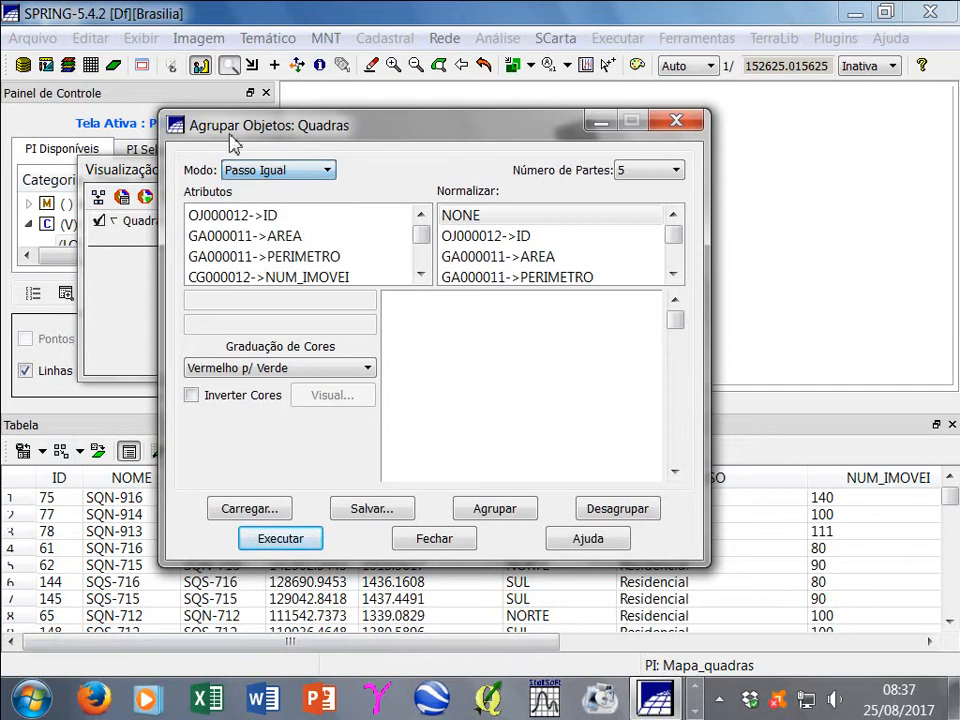
{"action": "left_click", "coordinate": [605, 121]}
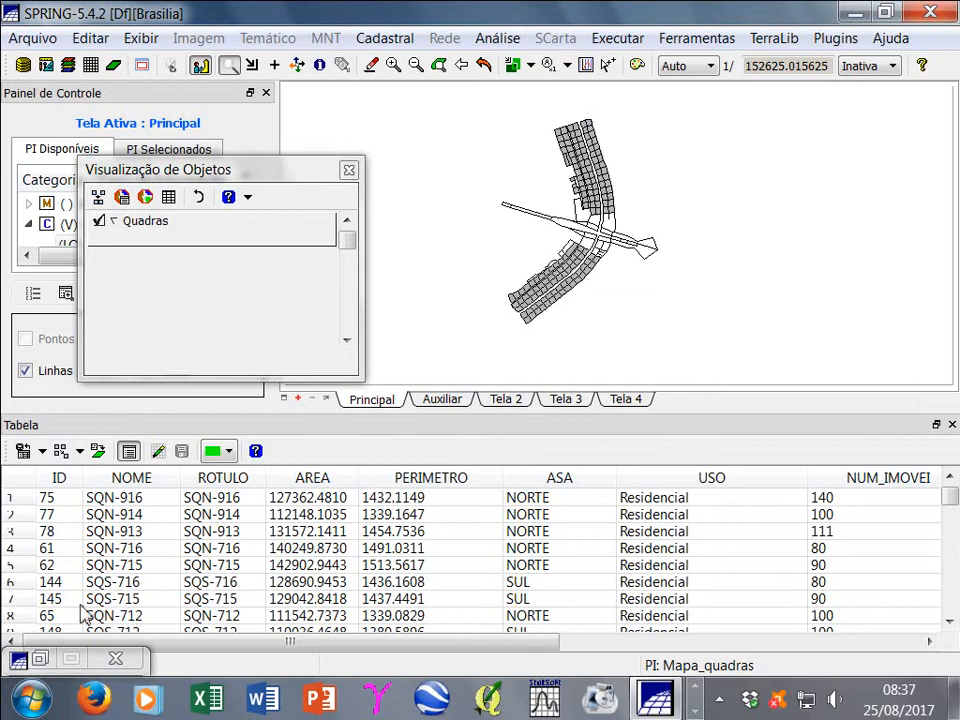
{"action": "left_click", "coordinate": [40, 659]}
{"action": "left_click_drag", "start_coordinate": [342, 145], "coordinate": [542, 114]}
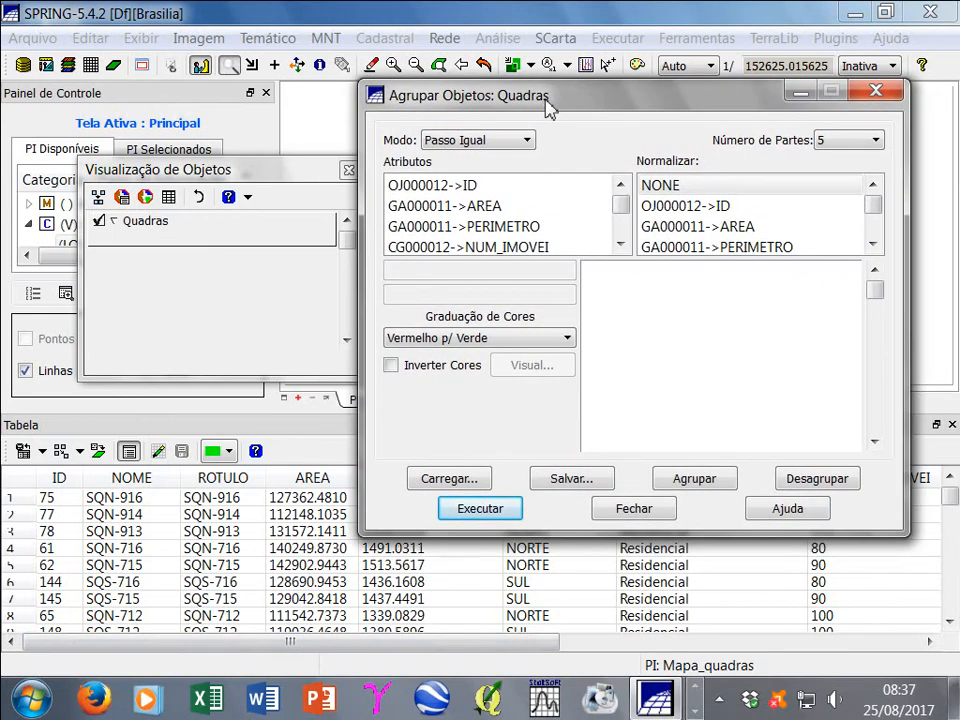
{"action": "left_click", "coordinate": [517, 146]}
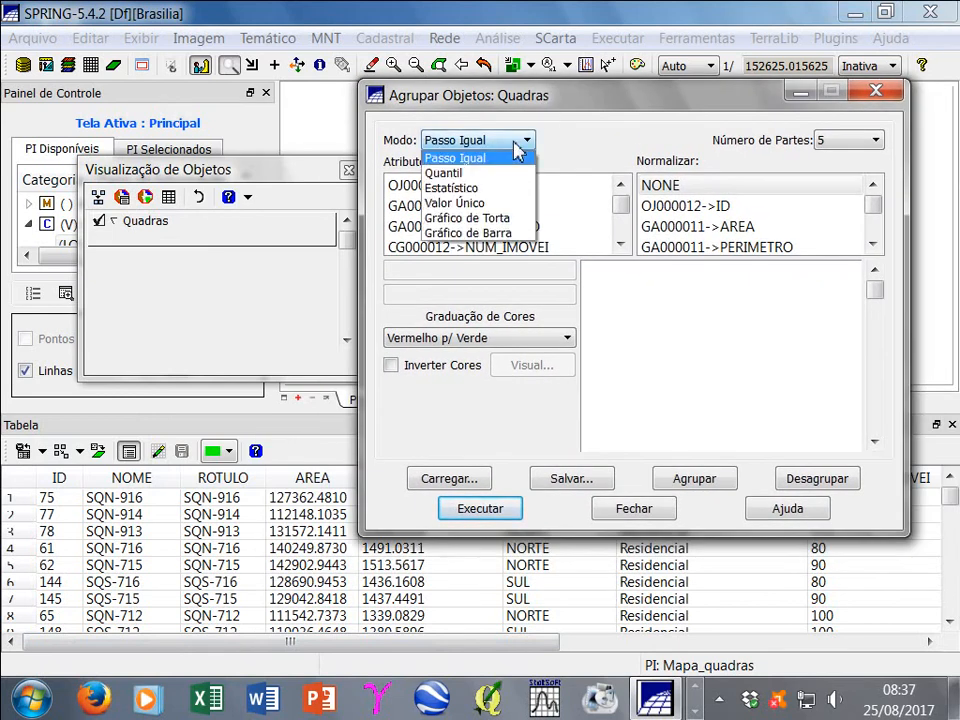
{"action": "left_click", "coordinate": [505, 220]}
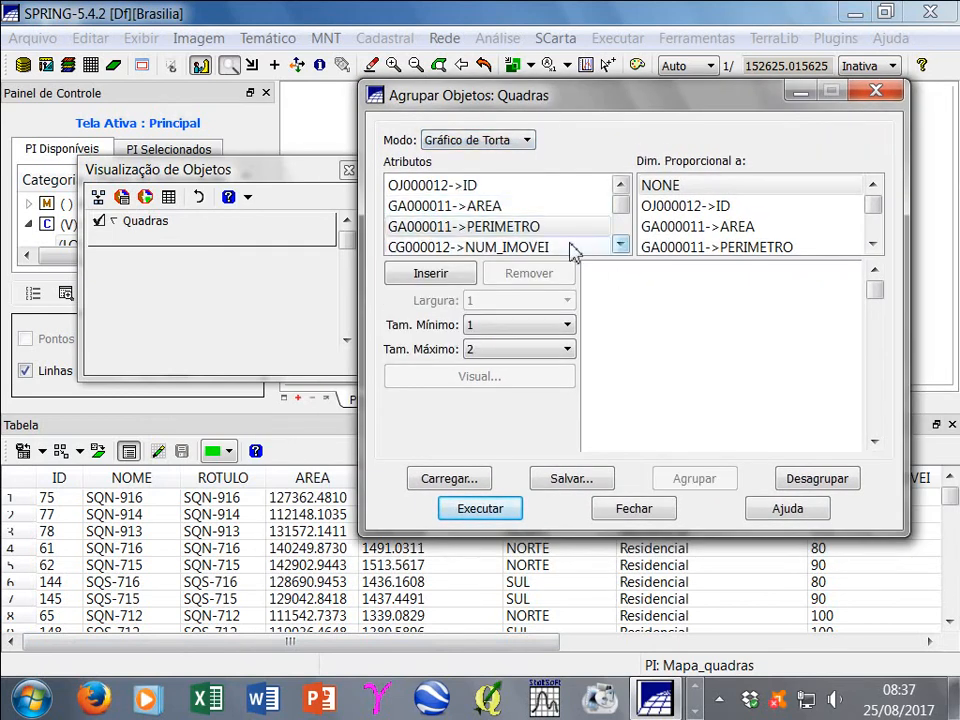
Insert the AREA and POPULACAO attributes into the pie chart without a proportional dimension
{"action": "left_click", "coordinate": [622, 246]}
{"action": "left_click", "coordinate": [622, 246]}
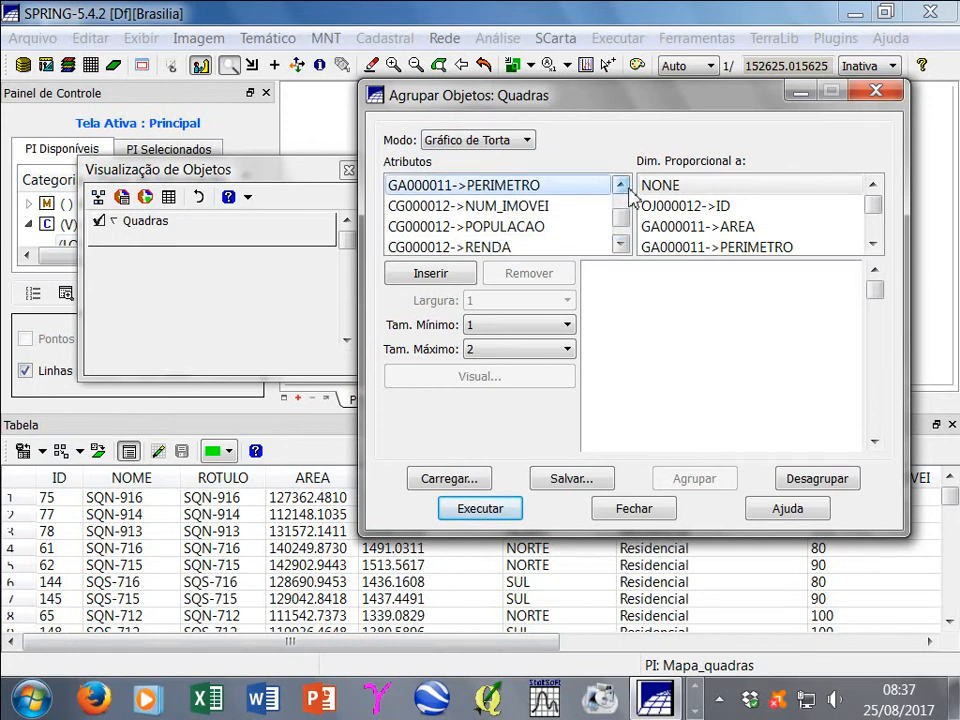
{"action": "left_click", "coordinate": [621, 244]}
{"action": "left_click", "coordinate": [621, 185]}
{"action": "left_click", "coordinate": [621, 185]}
{"action": "left_click", "coordinate": [621, 185]}
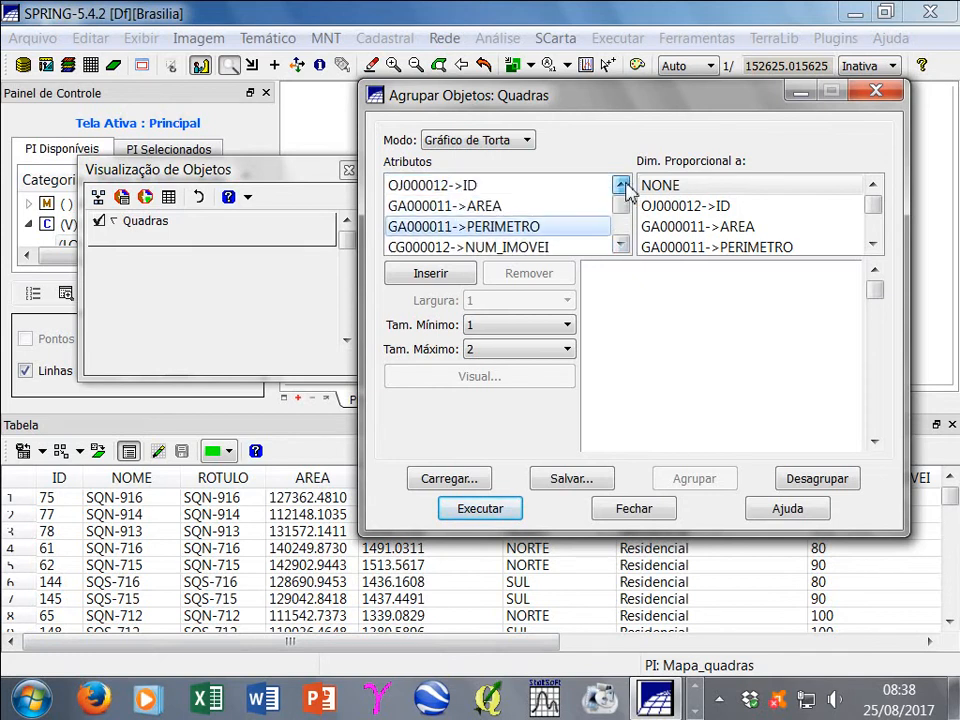
{"action": "left_click", "coordinate": [486, 205]}
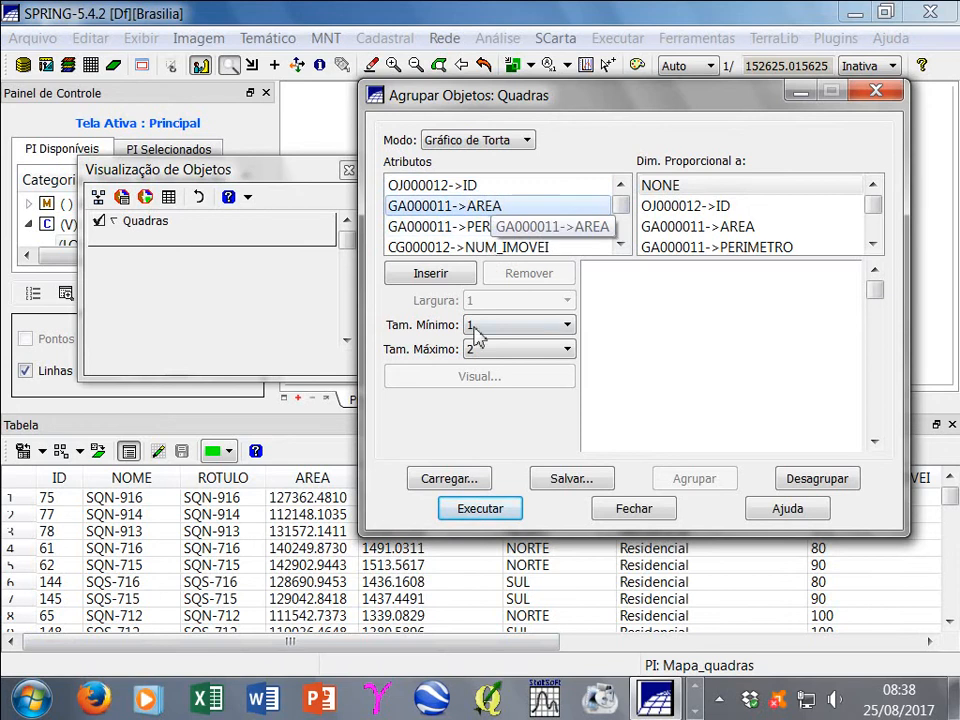
{"action": "left_click", "coordinate": [433, 273]}
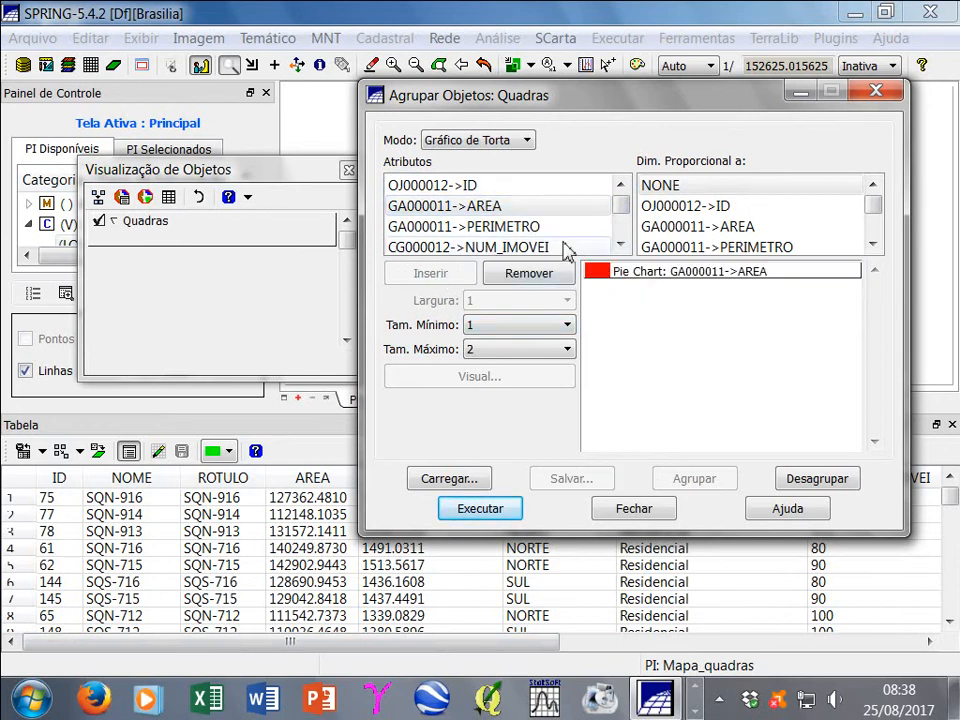
{"action": "scroll", "coordinate": [566, 246], "scroll_direction": "down", "scroll_amount": 2}
{"action": "left_click", "coordinate": [530, 228]}
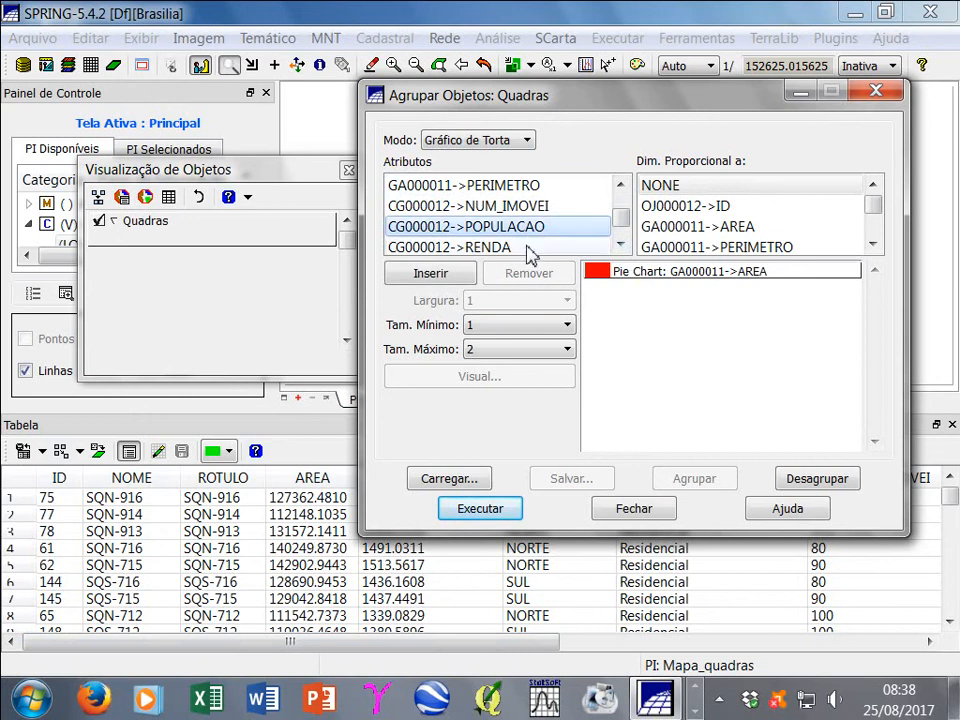
{"action": "left_click", "coordinate": [451, 278]}
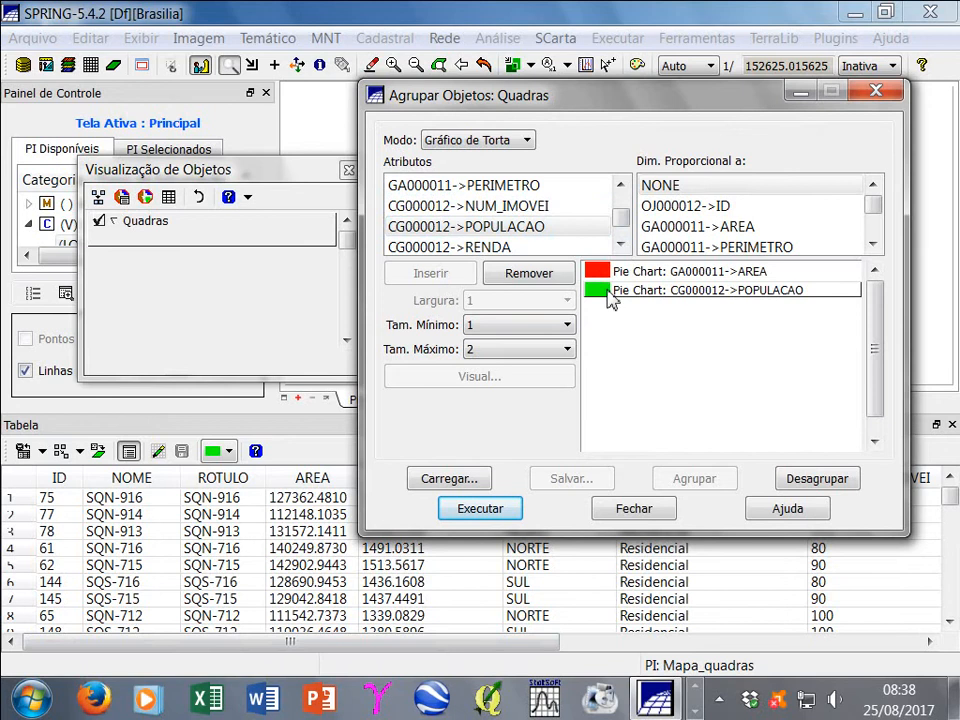
Execute the pie chart on the map and zoom in on the northern blocks nearest the central axis to compare AREA and POPULACAO
{"action": "left_click", "coordinate": [499, 512]}
{"action": "left_click", "coordinate": [802, 92]}
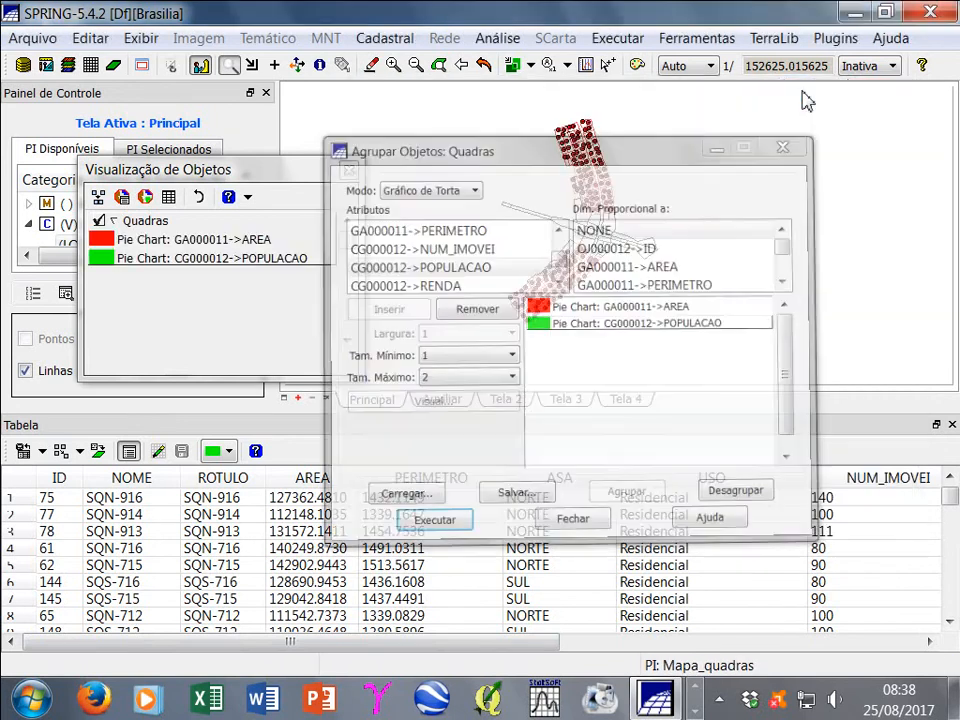
{"action": "left_click_drag", "start_coordinate": [532, 151], "coordinate": [674, 242]}
{"action": "left_click_drag", "start_coordinate": [363, 119], "coordinate": [529, 234]}
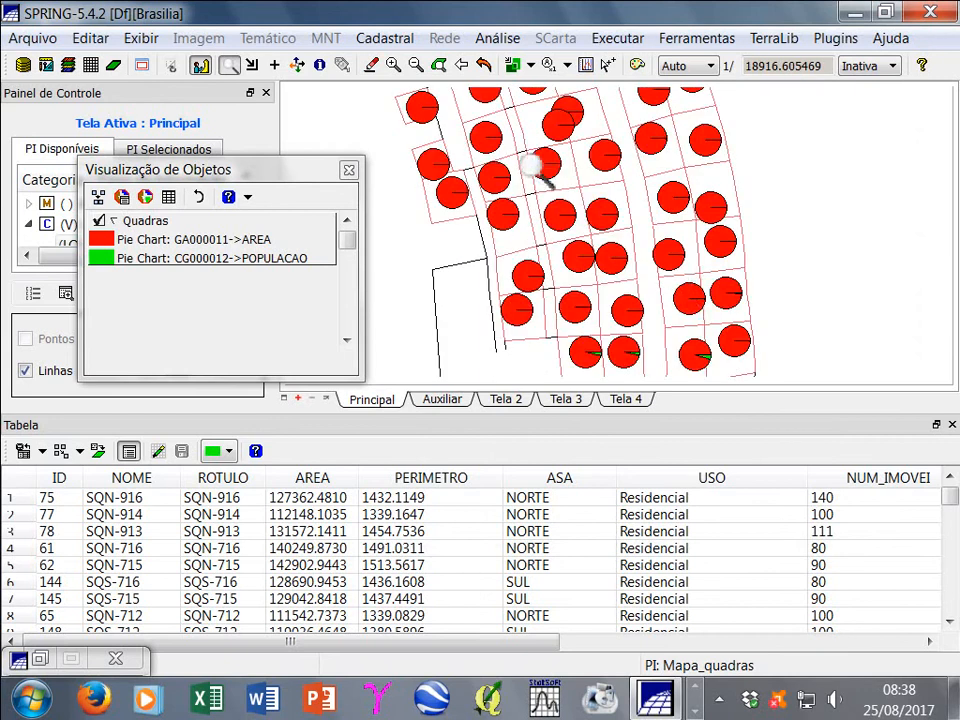
{"action": "left_click_drag", "start_coordinate": [531, 163], "coordinate": [688, 218]}
{"action": "left_click", "coordinate": [298, 66]}
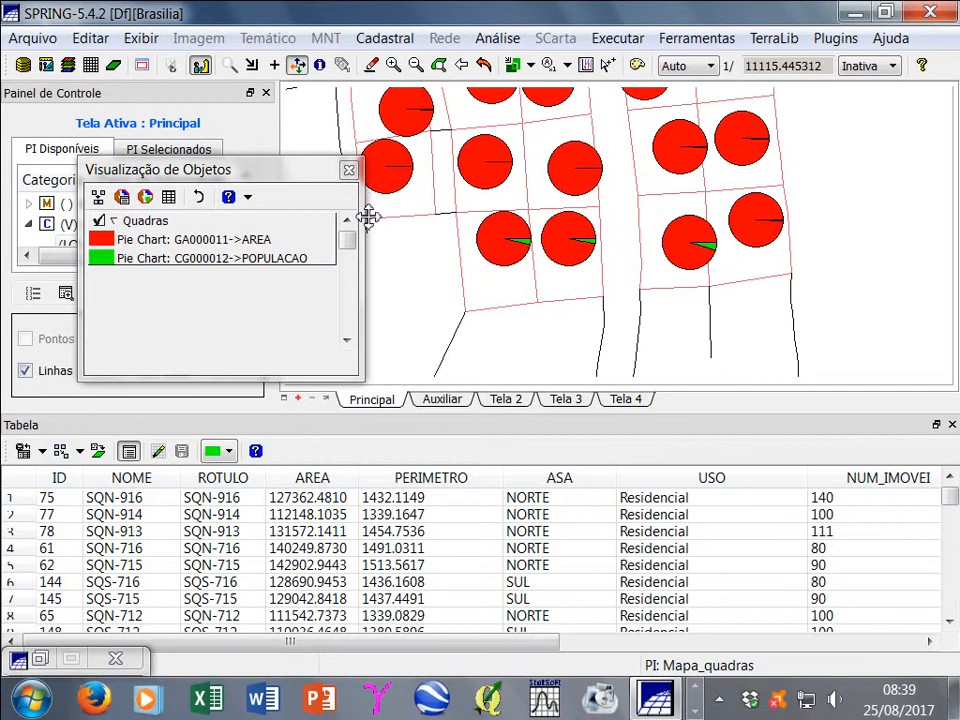
Clear all pie charts from the map and restore the full extent of the Quadras
{"action": "left_click", "coordinate": [619, 40]}
{"action": "mouse_move", "coordinate": [630, 212]}
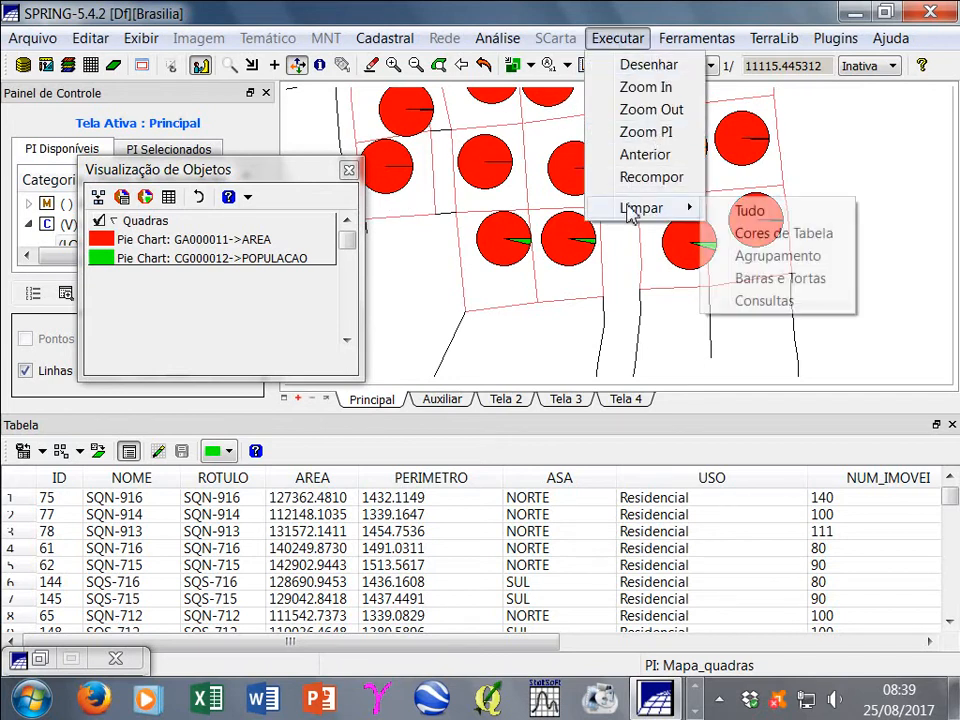
{"action": "left_click", "coordinate": [752, 211]}
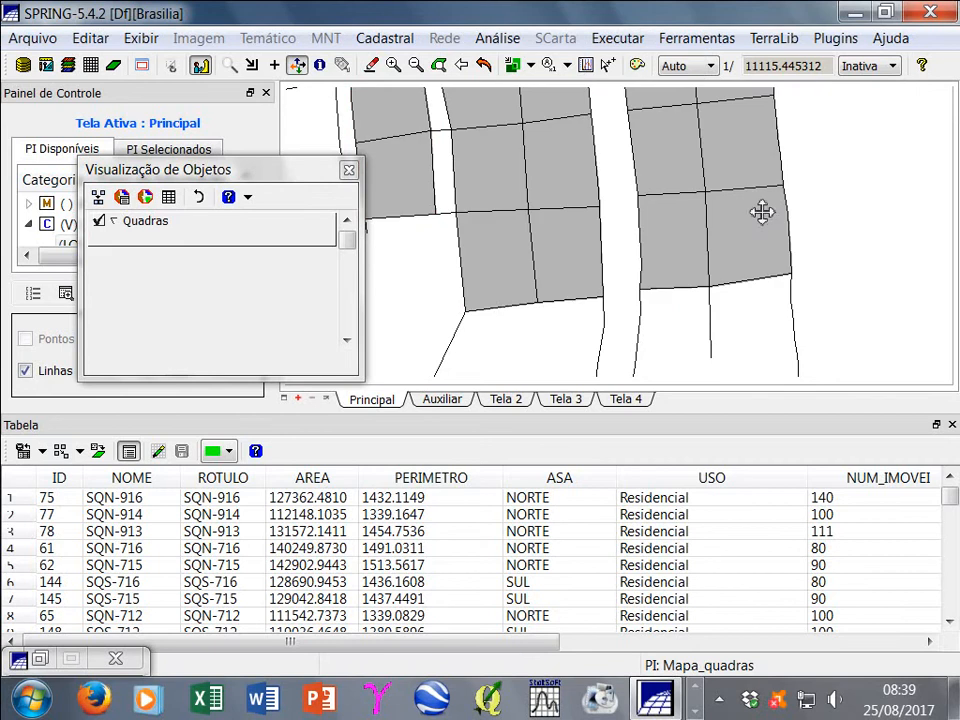
{"action": "left_click", "coordinate": [486, 68]}
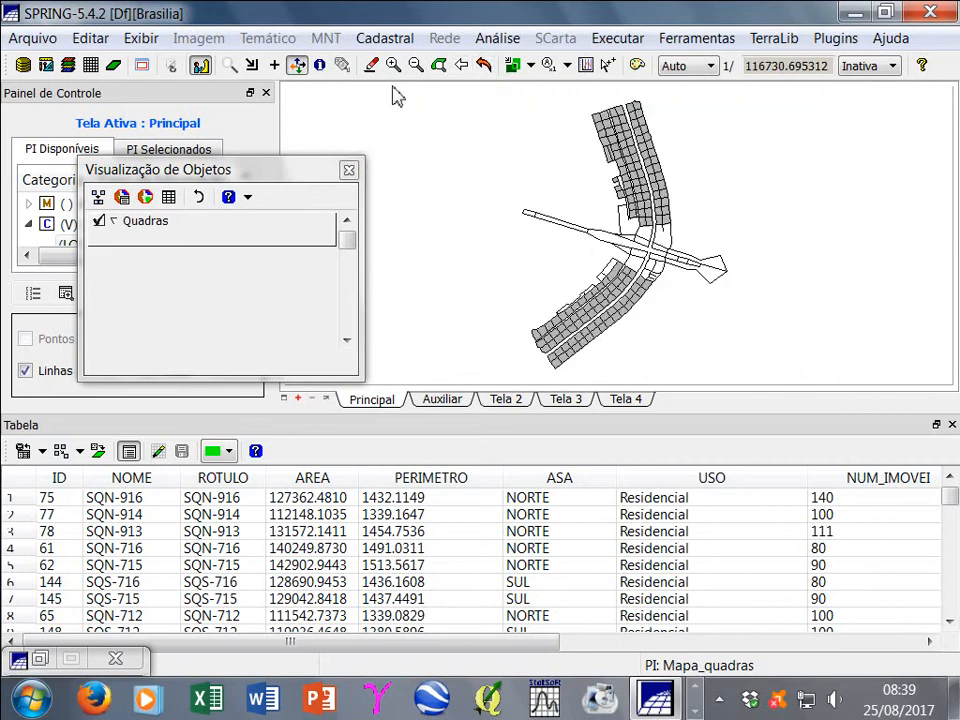
Open the attribute query for Quadras, then shrink and reposition its window so part of the map stays uncovered
{"action": "left_click_drag", "start_coordinate": [264, 166], "coordinate": [303, 129]}
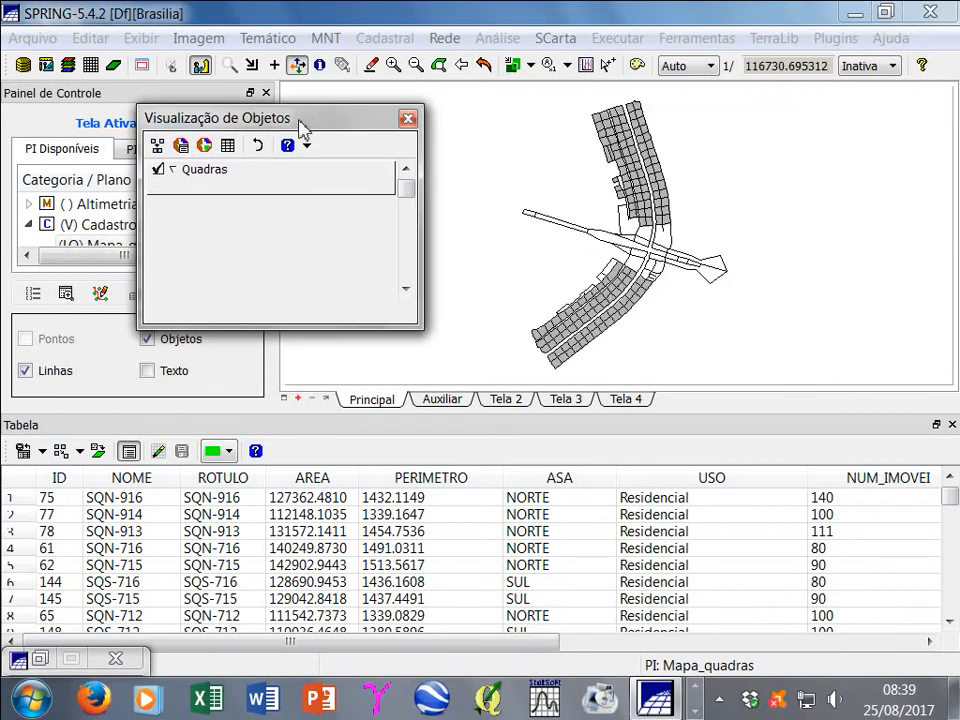
{"action": "left_click", "coordinate": [188, 147]}
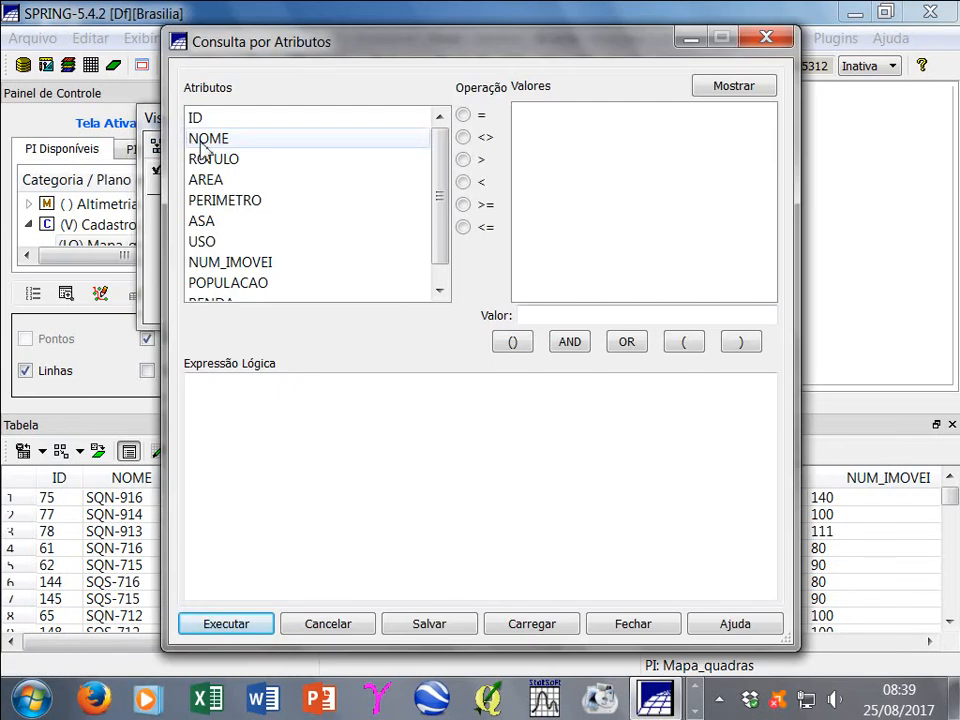
{"action": "left_click_drag", "start_coordinate": [340, 52], "coordinate": [226, 63]}
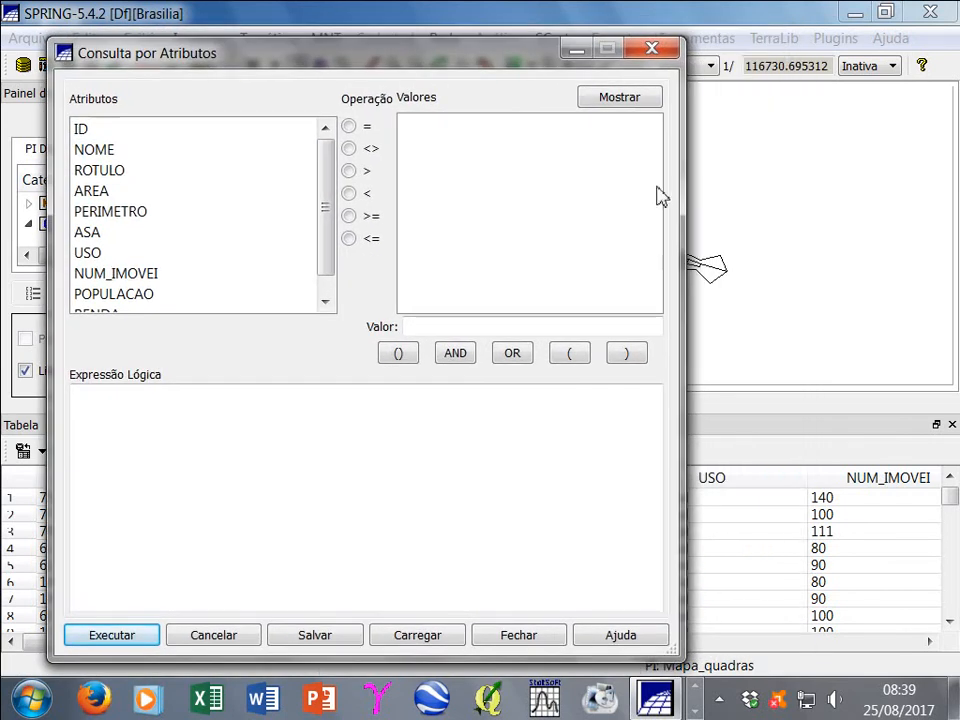
{"action": "left_click_drag", "start_coordinate": [684, 192], "coordinate": [612, 194]}
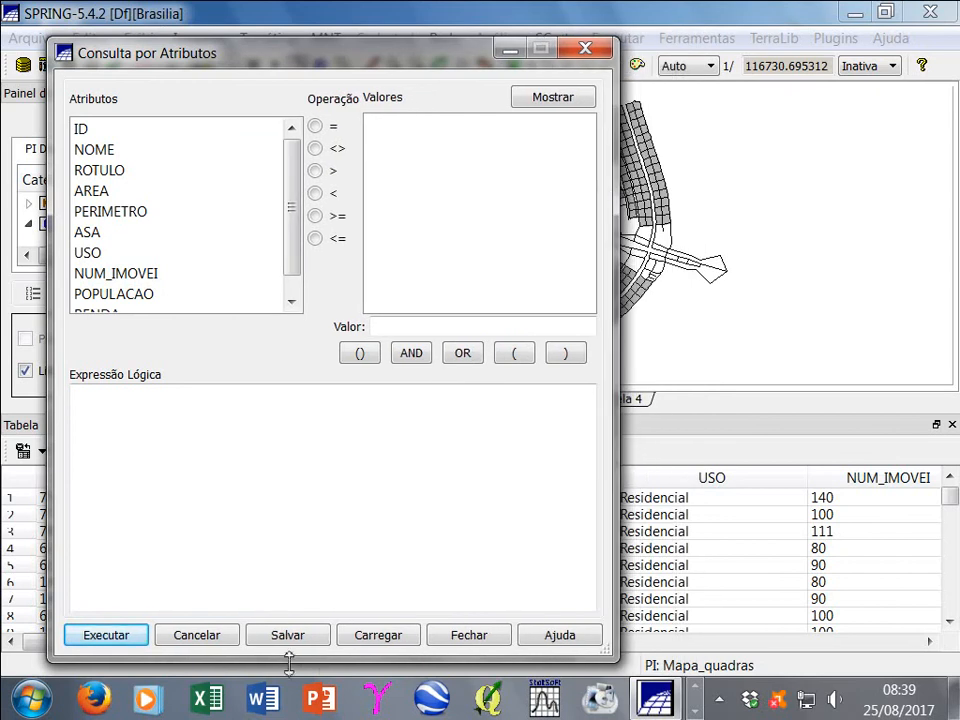
{"action": "left_click_drag", "start_coordinate": [289, 662], "coordinate": [291, 605]}
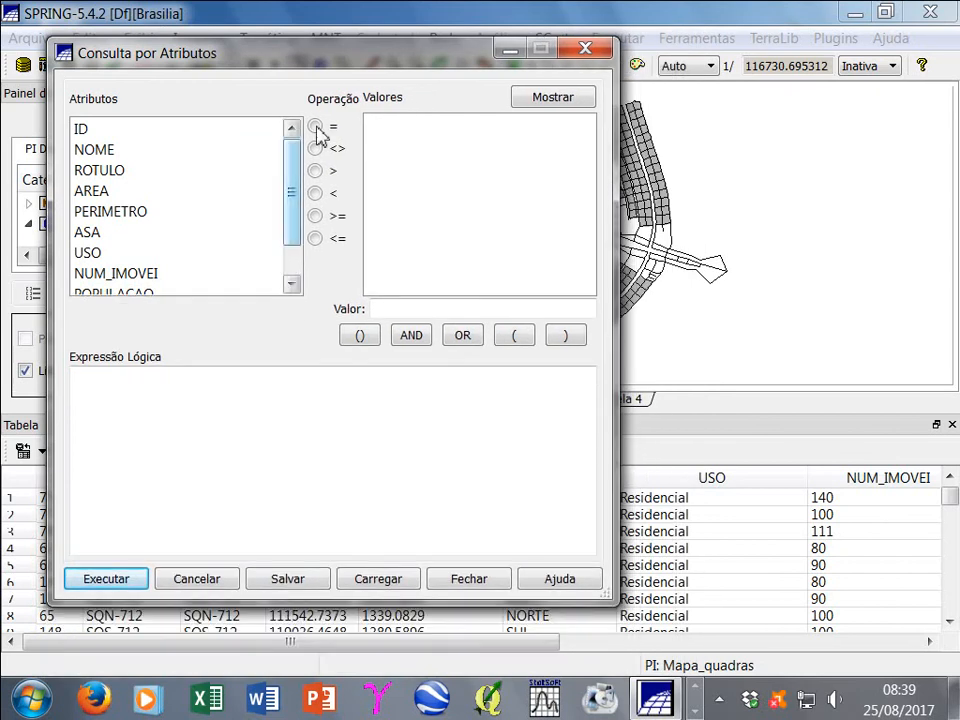
{"action": "left_click_drag", "start_coordinate": [350, 56], "coordinate": [333, 117]}
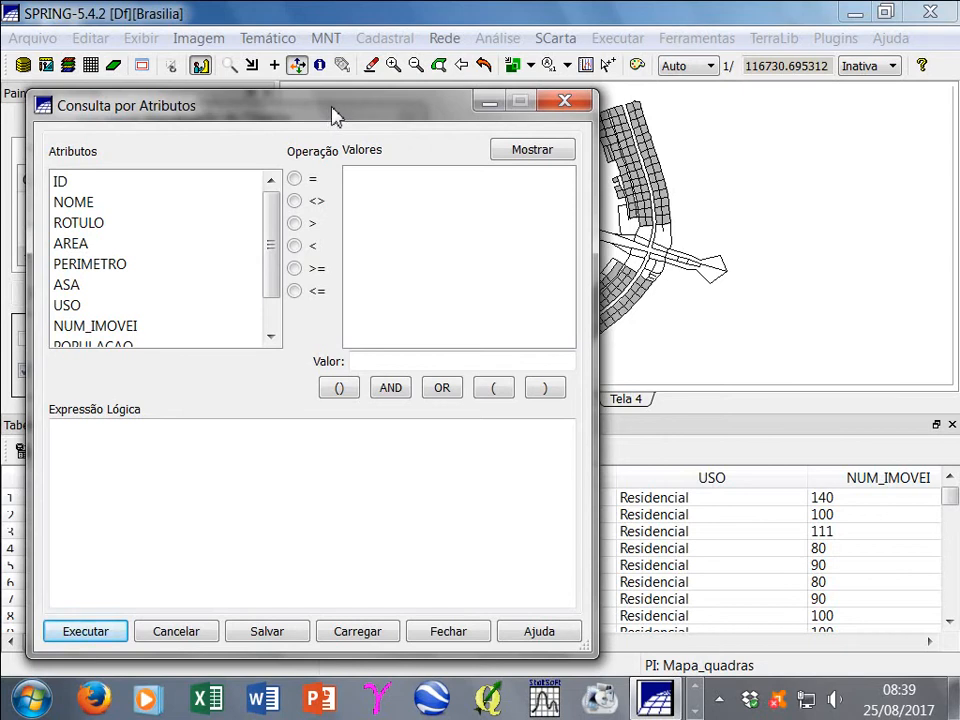
{"action": "left_click_drag", "start_coordinate": [335, 117], "coordinate": [363, 106]}
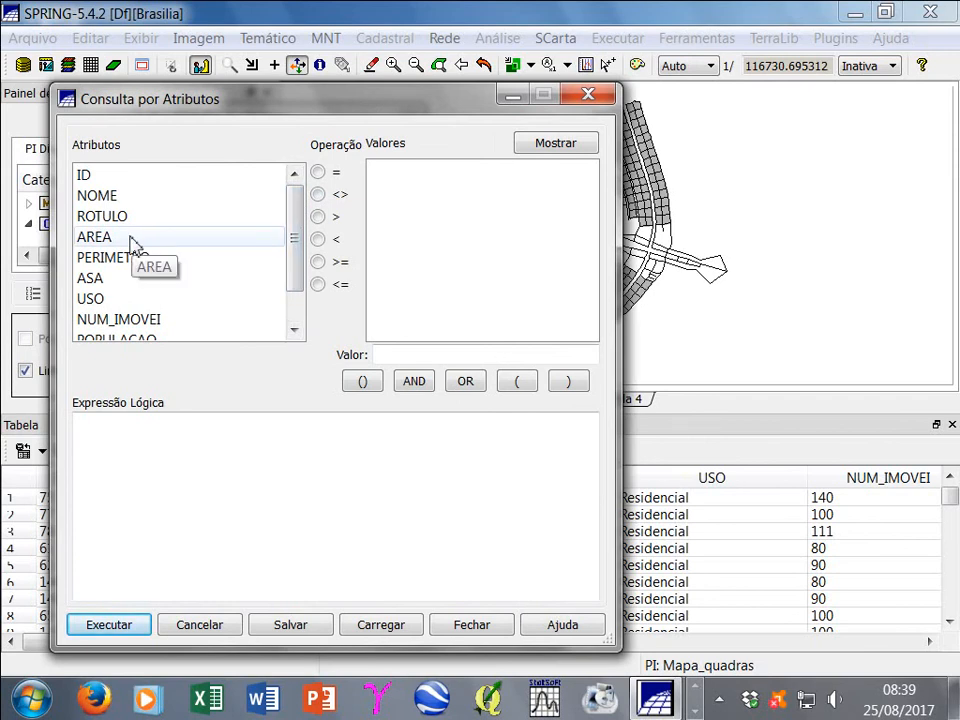
Build the query USO = 'Hospitalar' from the attribute's listed values and execute it on the Quadras
{"action": "left_click", "coordinate": [121, 301]}
{"action": "left_click", "coordinate": [318, 173]}
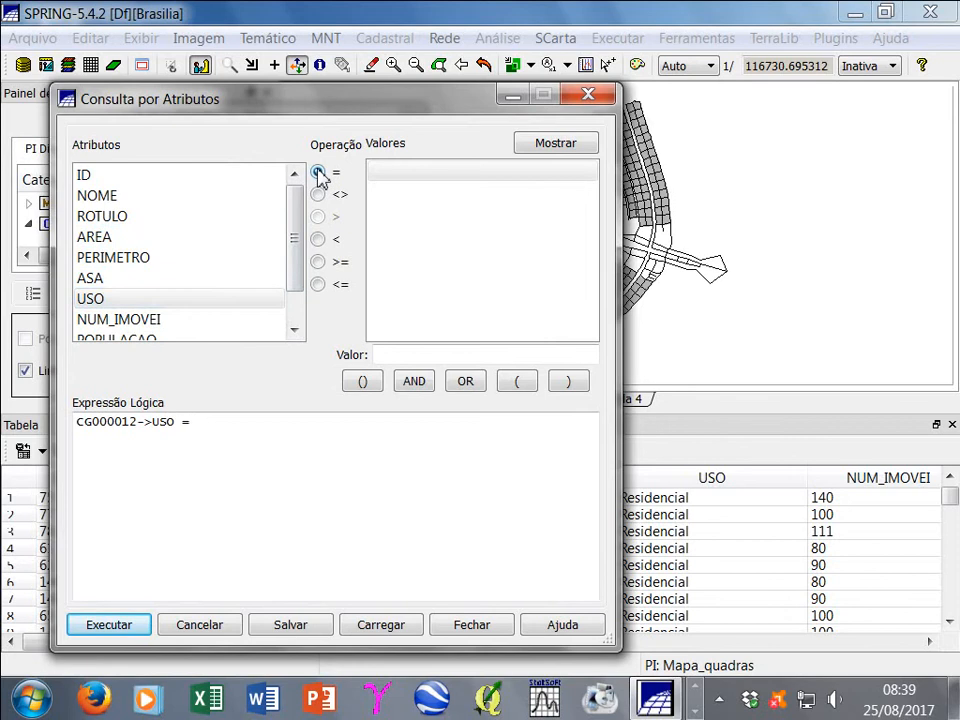
{"action": "left_click", "coordinate": [563, 147]}
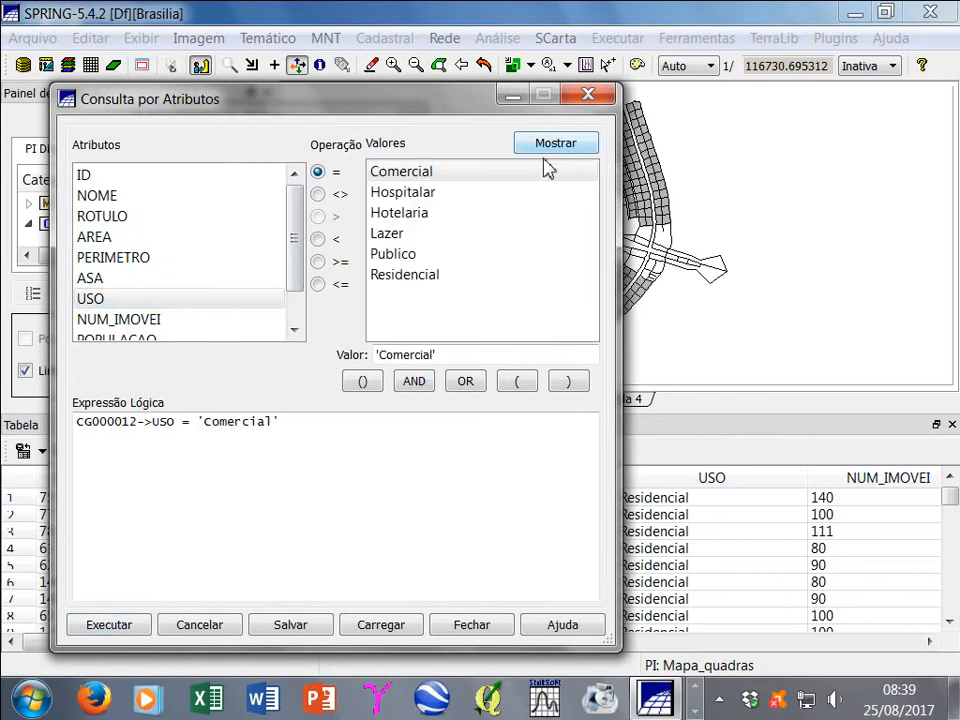
{"action": "left_click", "coordinate": [423, 196]}
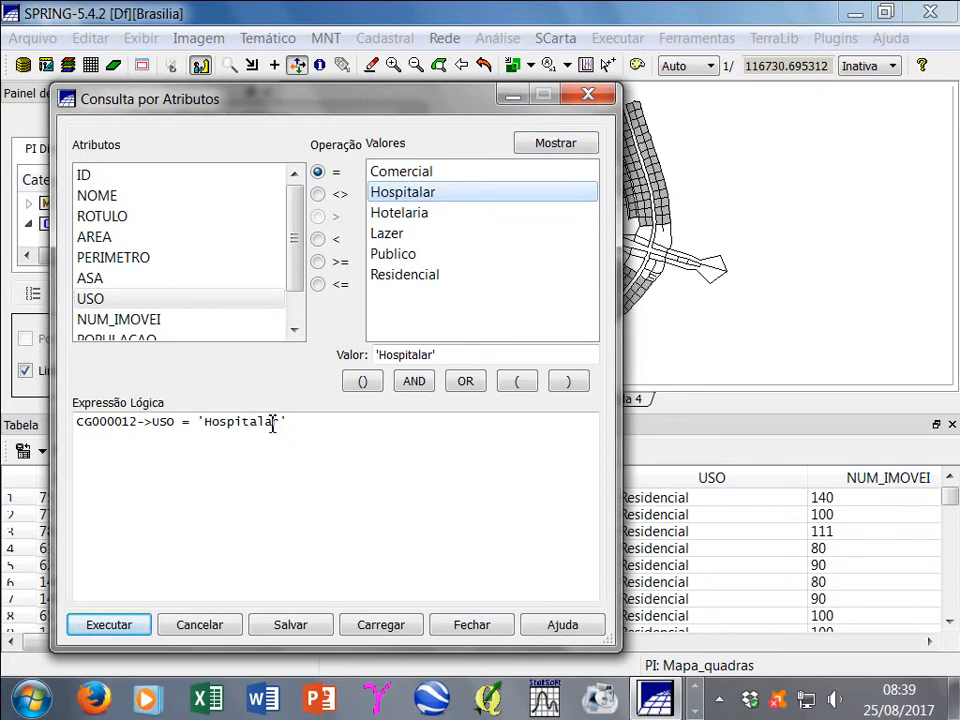
{"action": "left_click", "coordinate": [121, 628]}
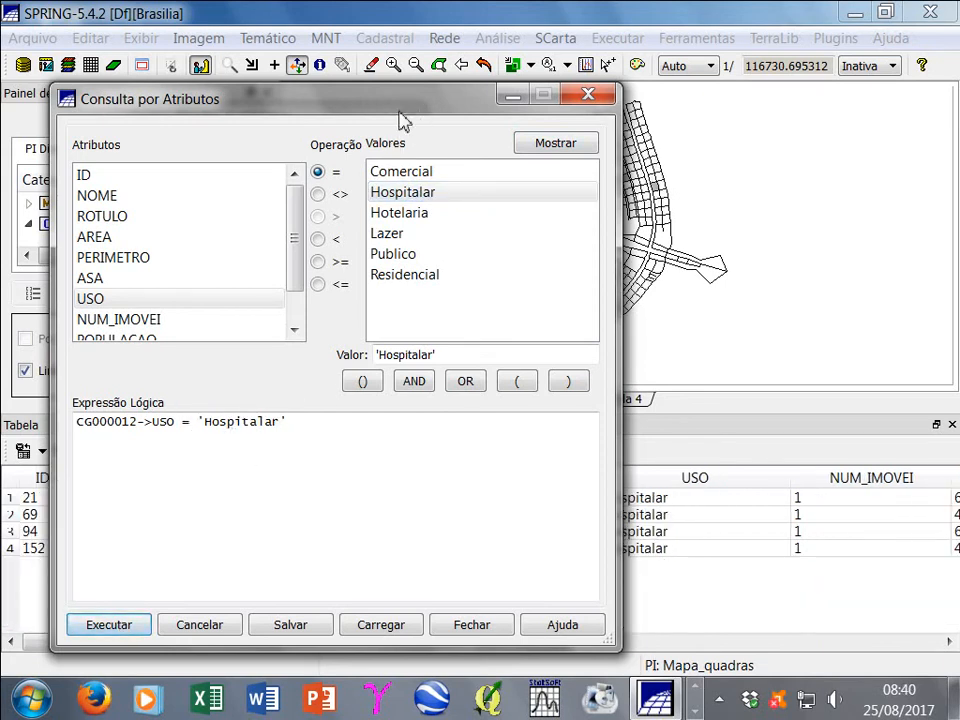
Move the attribute query window aside to examine the Hospitalar blocks on the map and their rows in the table
{"action": "left_click_drag", "start_coordinate": [420, 110], "coordinate": [292, 147]}
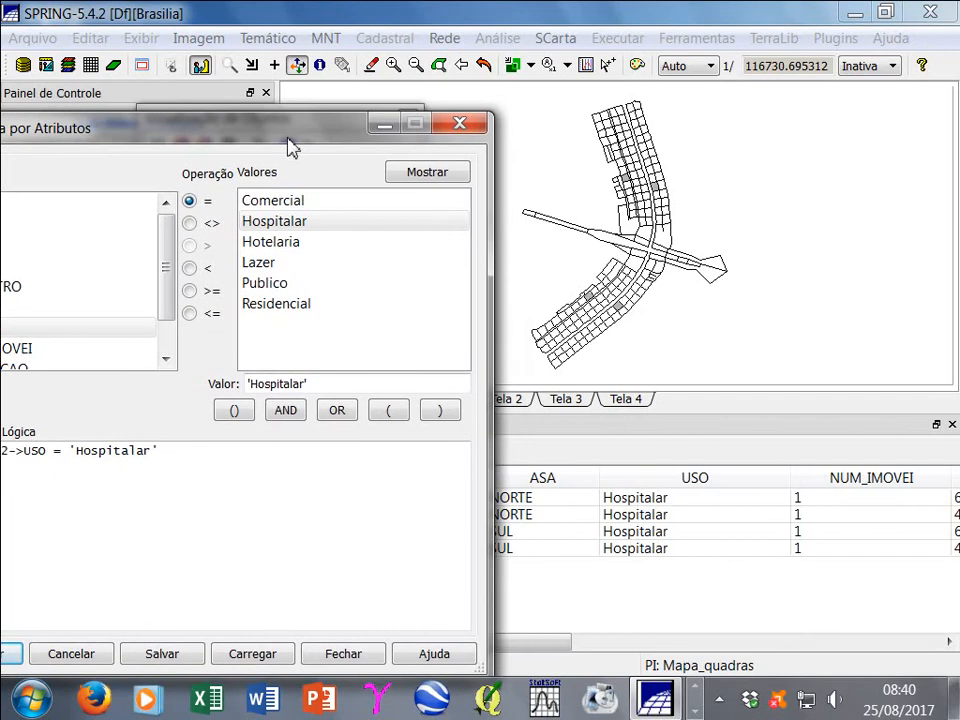
{"action": "left_click_drag", "start_coordinate": [290, 147], "coordinate": [411, 129]}
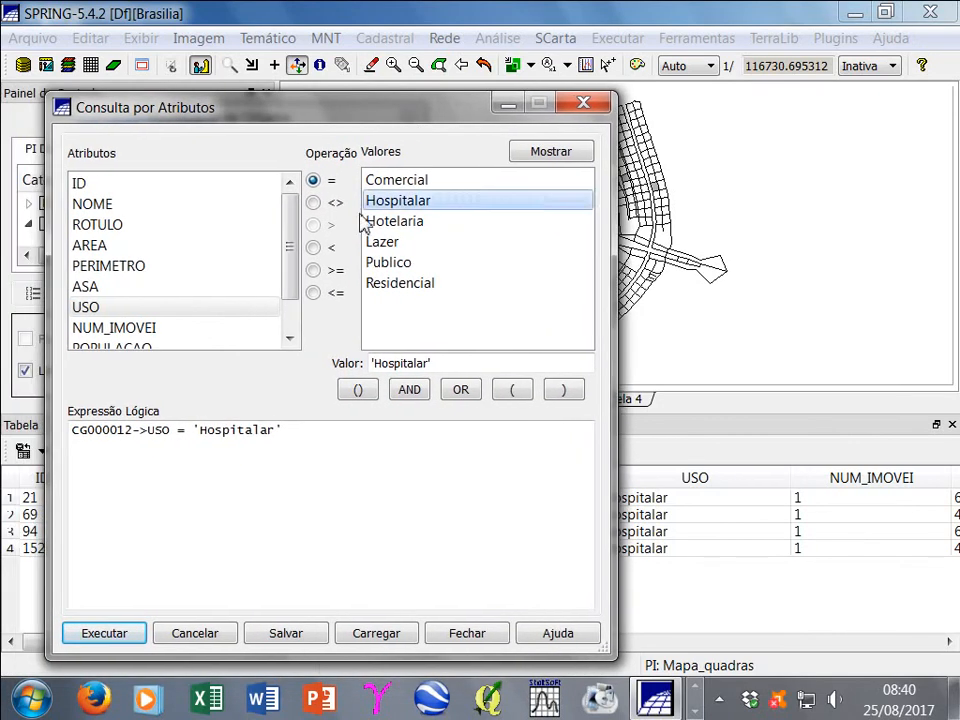
{"action": "left_click_drag", "start_coordinate": [291, 266], "coordinate": [292, 281]}
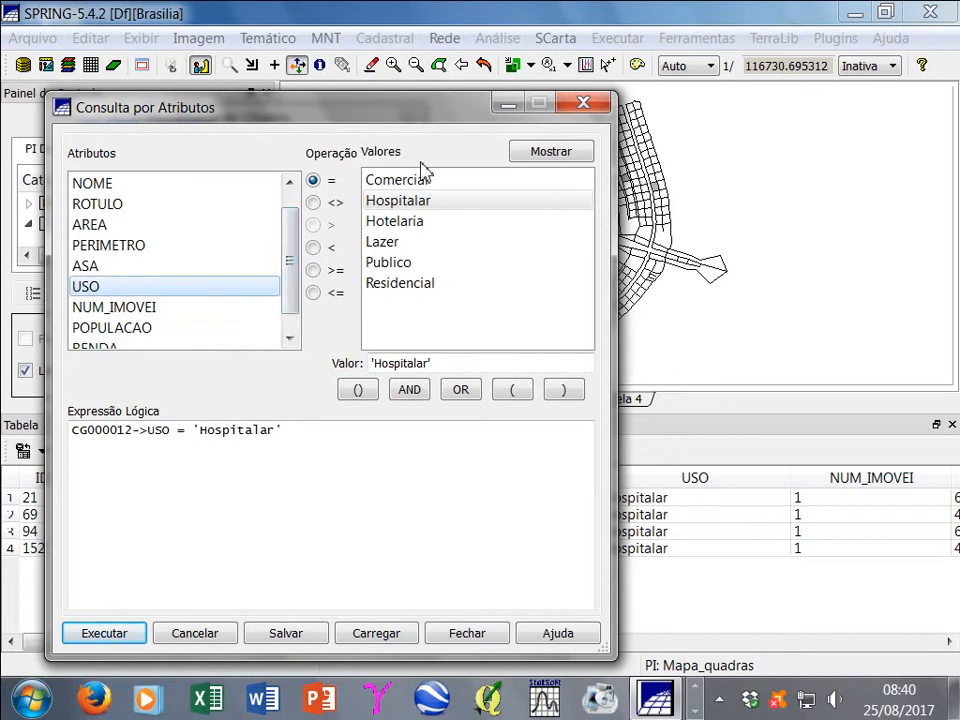
{"action": "left_click_drag", "start_coordinate": [448, 120], "coordinate": [388, 99]}
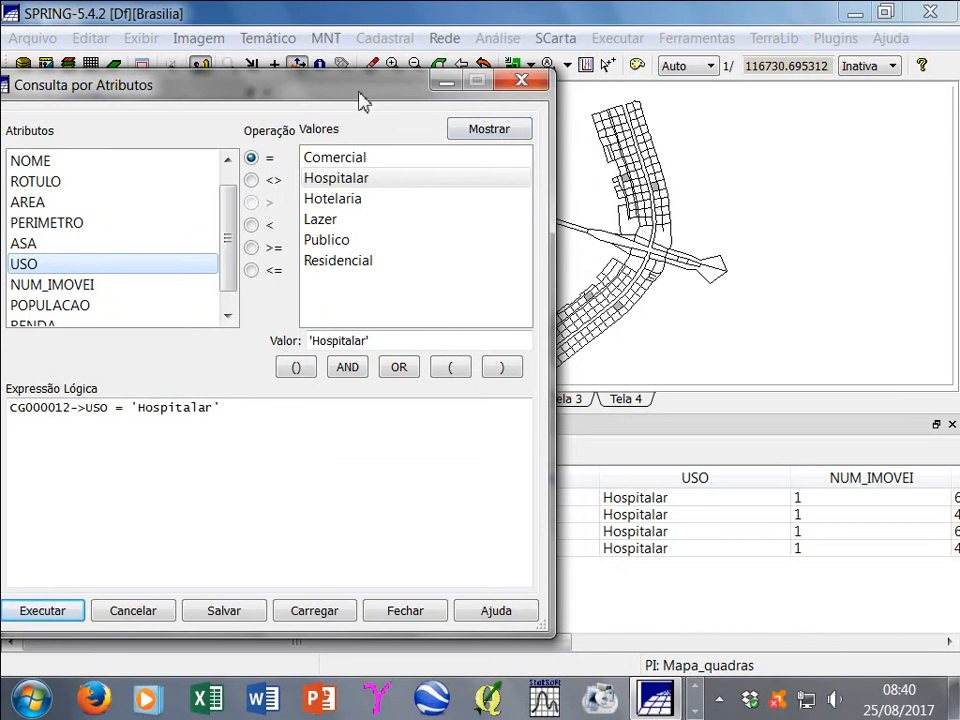
{"action": "left_click_drag", "start_coordinate": [360, 99], "coordinate": [959, 109]}
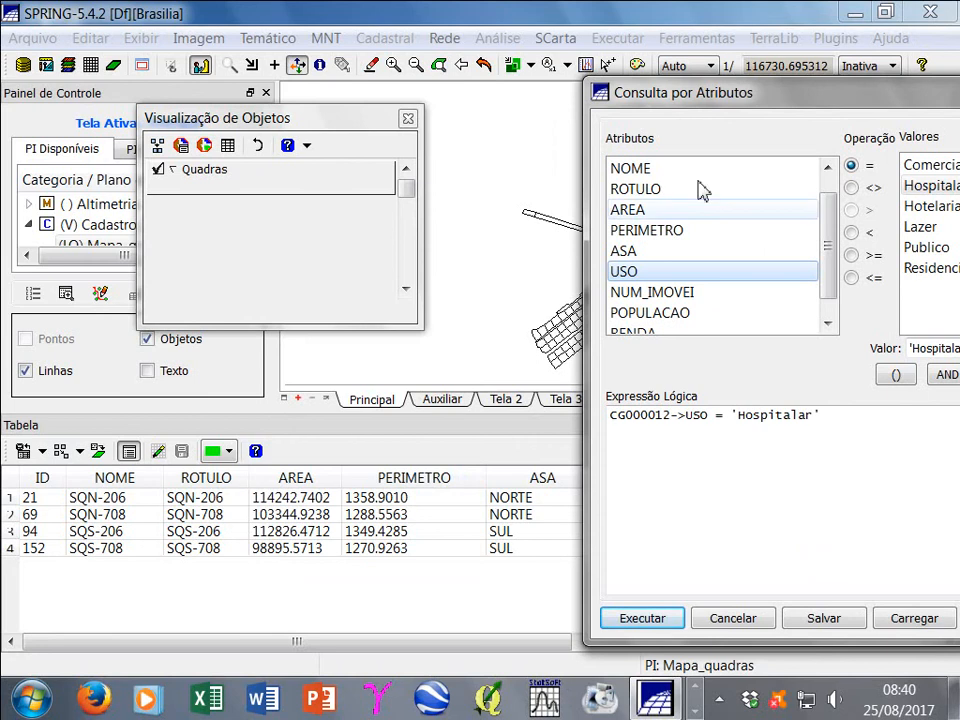
{"action": "left_click_drag", "start_coordinate": [800, 97], "coordinate": [548, 109]}
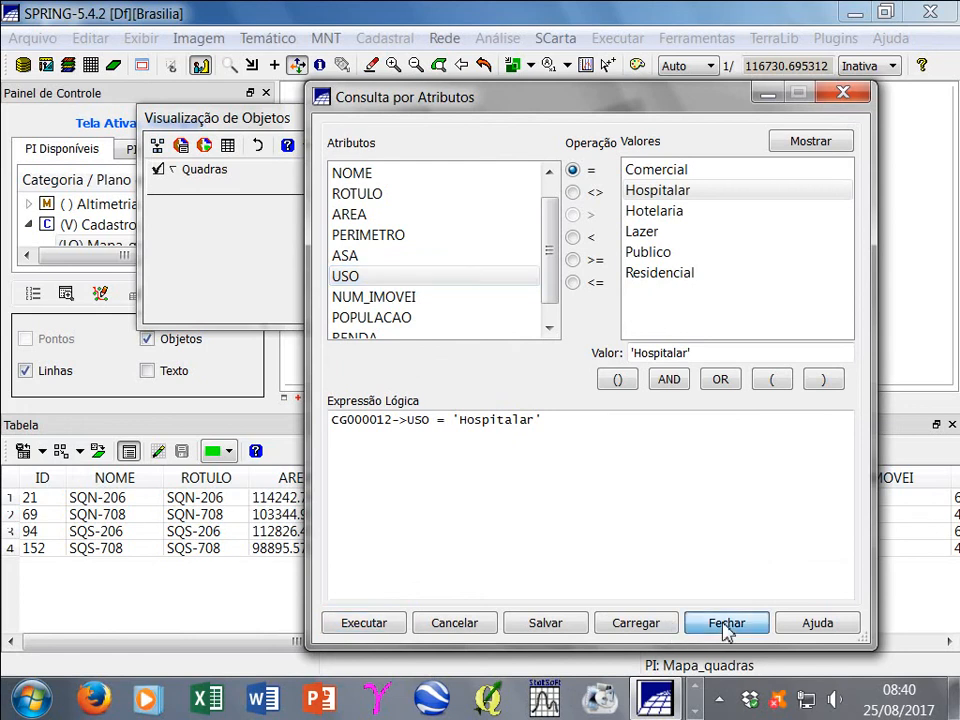
Close the attribute query and clear all results of the Hospitalar query from the map and table
{"action": "left_click", "coordinate": [727, 625]}
{"action": "left_click", "coordinate": [626, 40]}
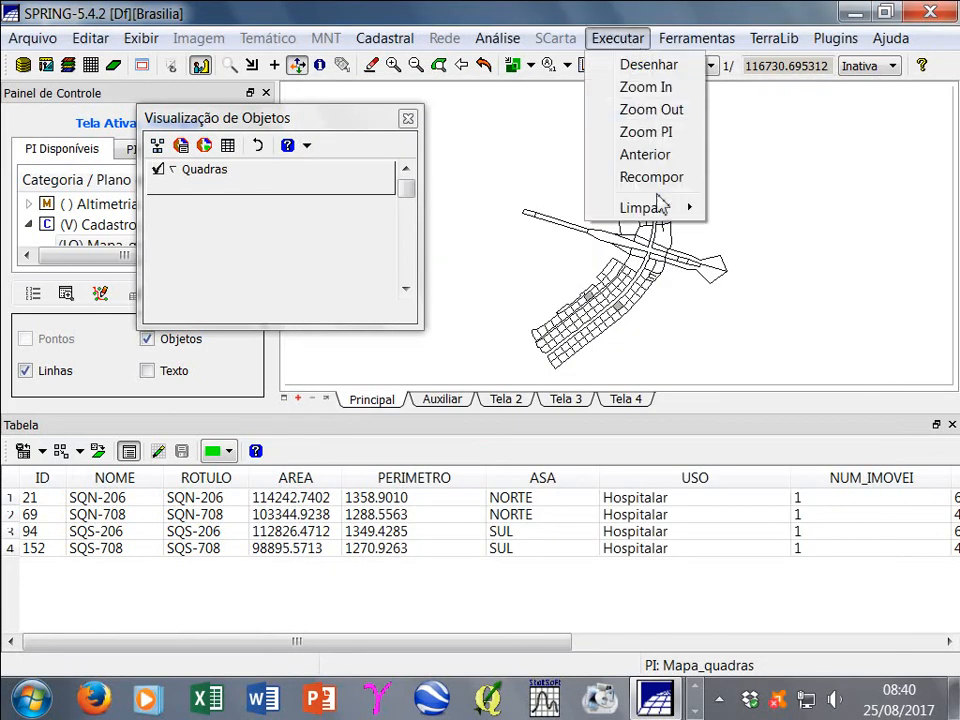
{"action": "mouse_move", "coordinate": [660, 205]}
{"action": "left_click", "coordinate": [745, 212]}
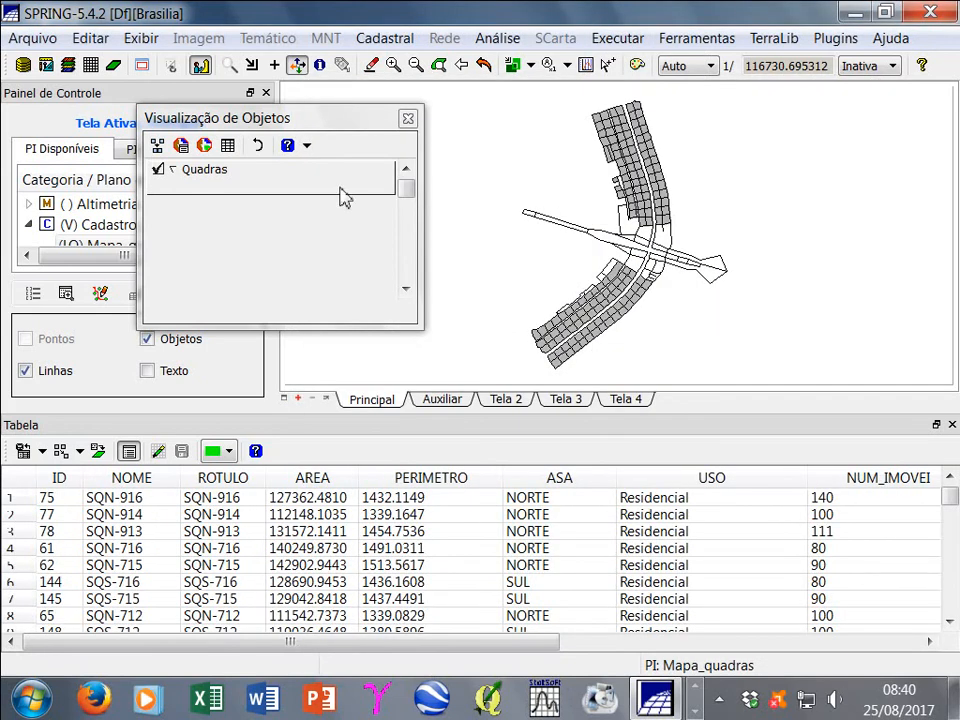
Reopen the attribute query for Quadras, build USO = 'Residencial' from the listed values and execute it
{"action": "left_click", "coordinate": [181, 146]}
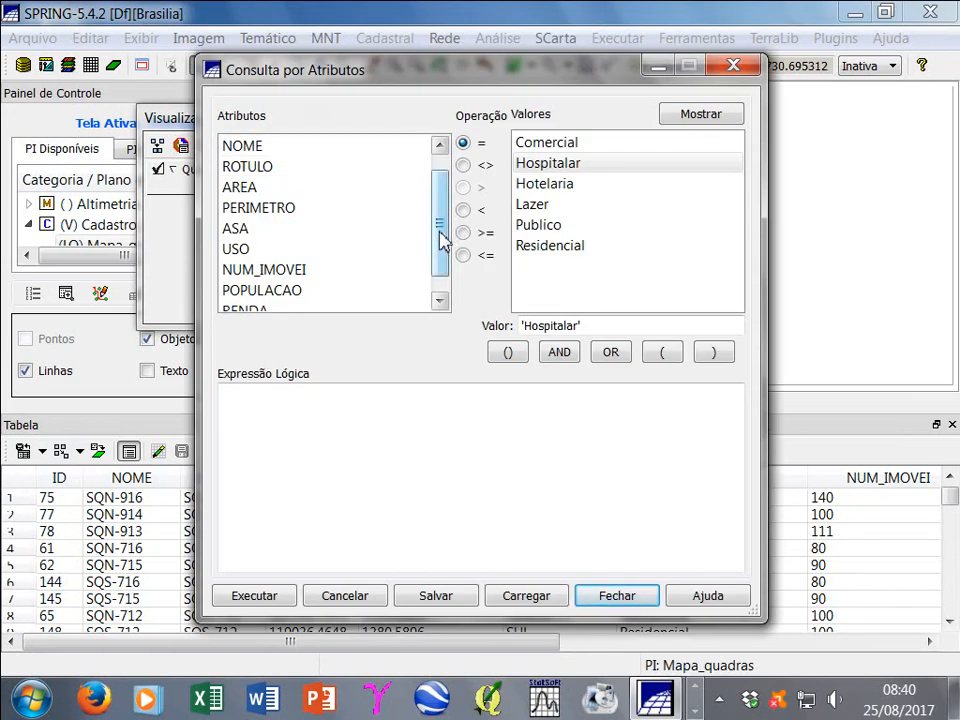
{"action": "double_click", "coordinate": [255, 252]}
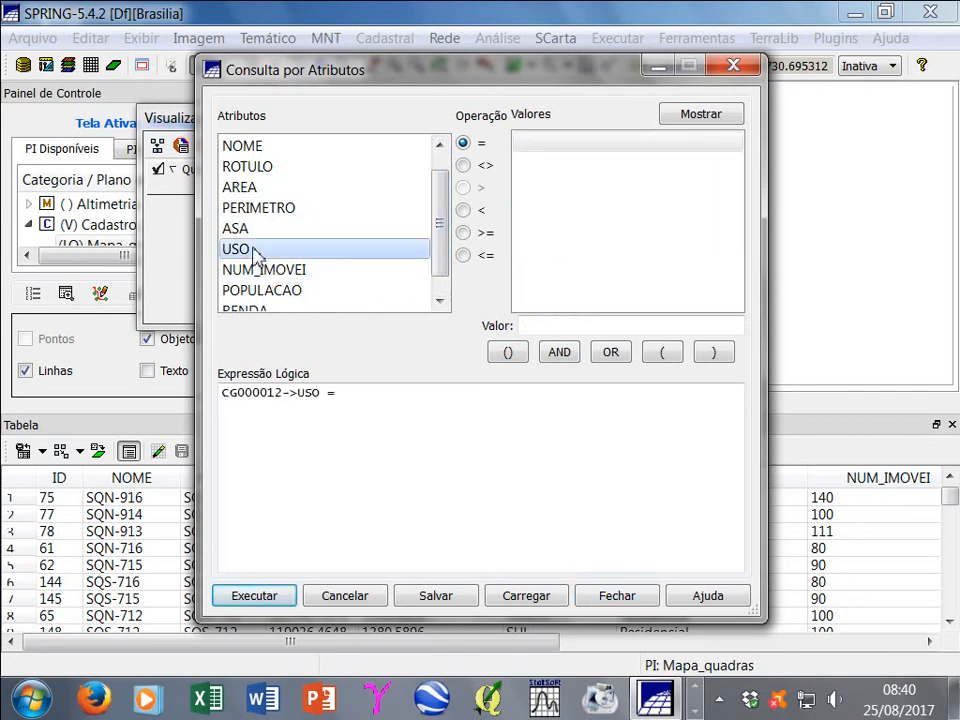
{"action": "left_click", "coordinate": [697, 118]}
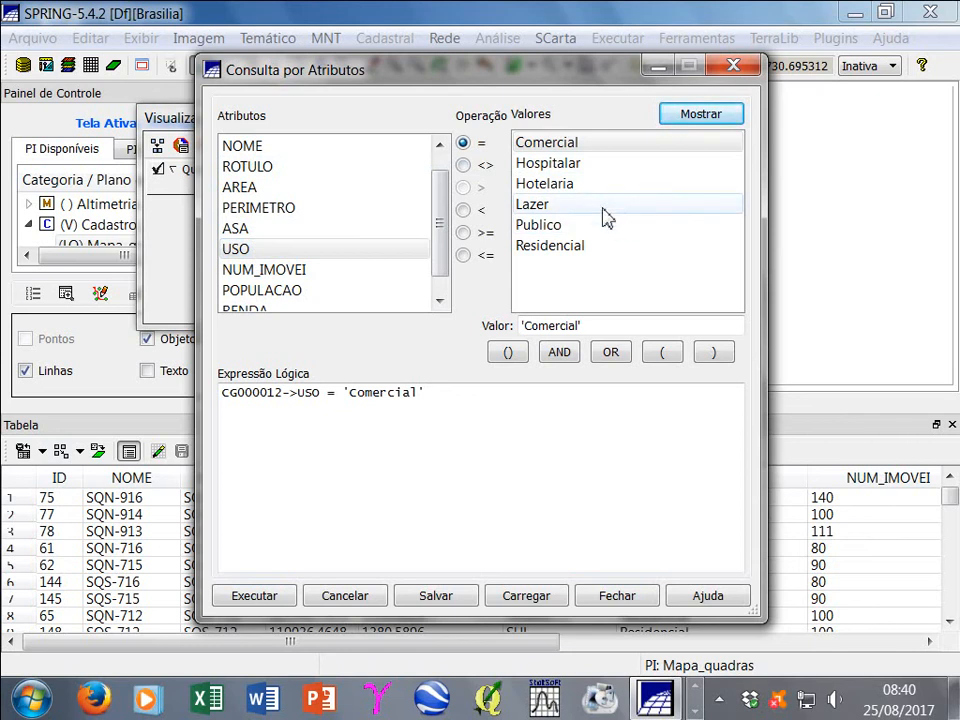
{"action": "left_click", "coordinate": [570, 186]}
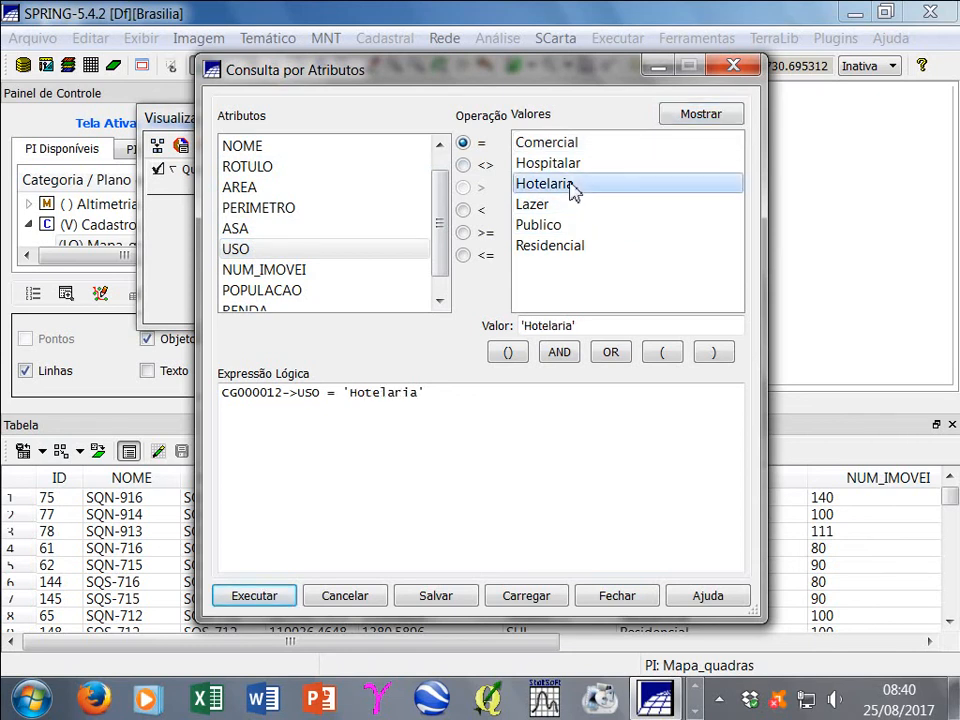
{"action": "left_click", "coordinate": [554, 247]}
{"action": "left_click_drag", "start_coordinate": [572, 64], "coordinate": [403, 96]}
{"action": "left_click", "coordinate": [80, 559]}
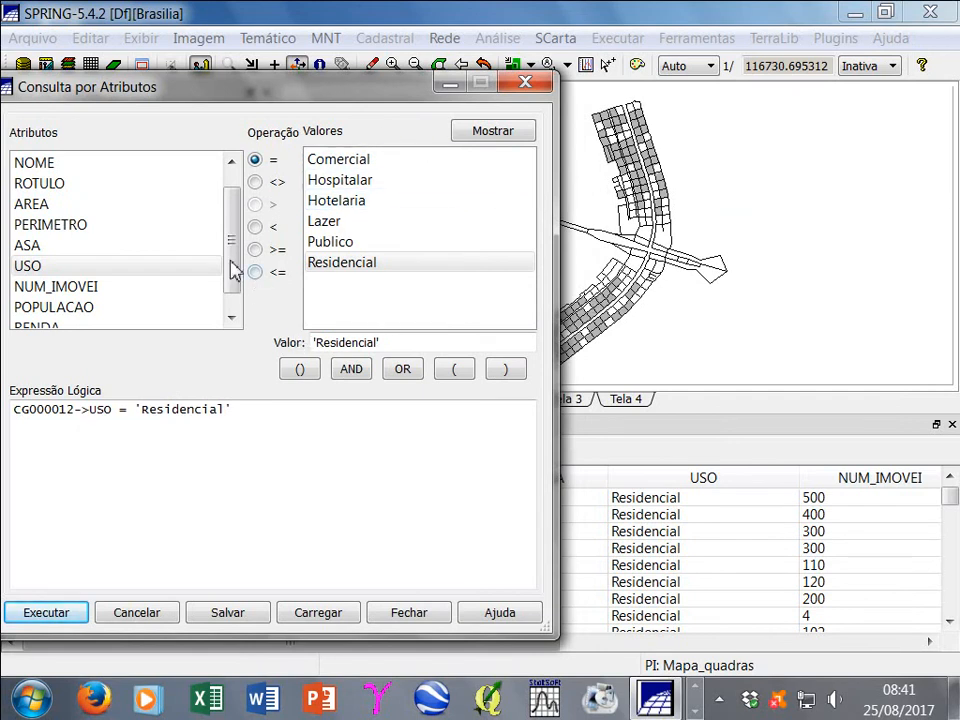
{"action": "left_click", "coordinate": [155, 268]}
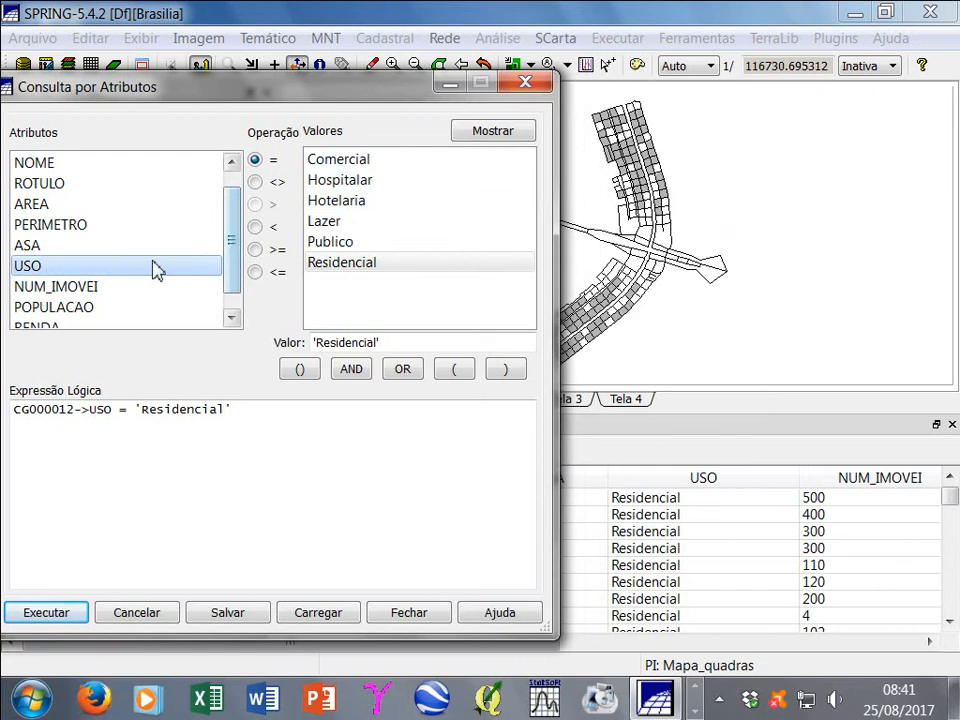
{"action": "double_click", "coordinate": [40, 250]}
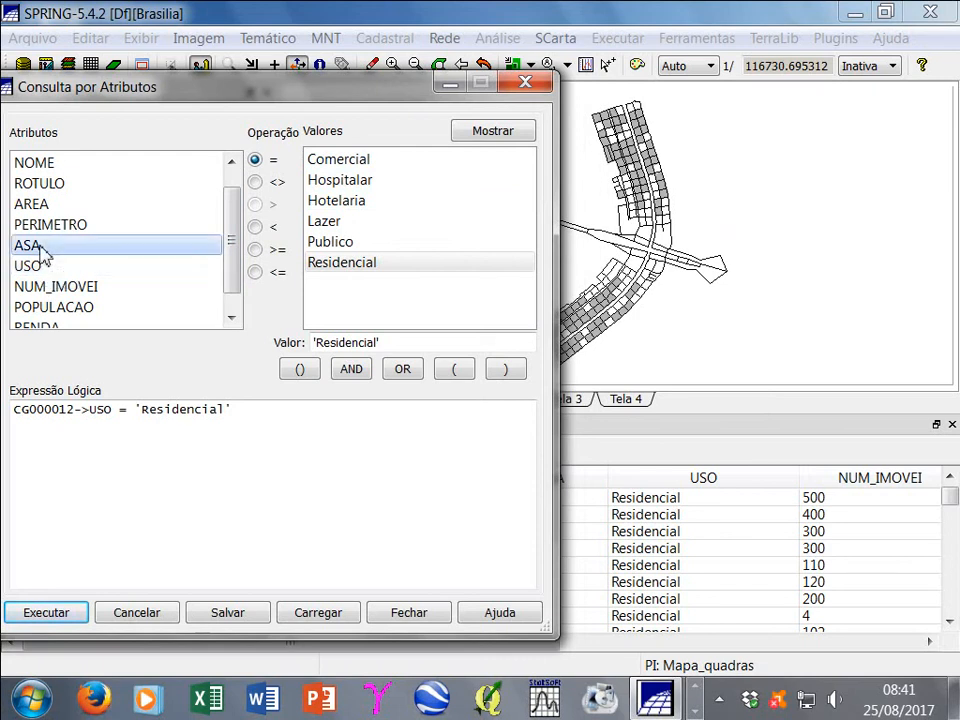
{"action": "left_click", "coordinate": [493, 133]}
{"action": "double_click", "coordinate": [60, 250]}
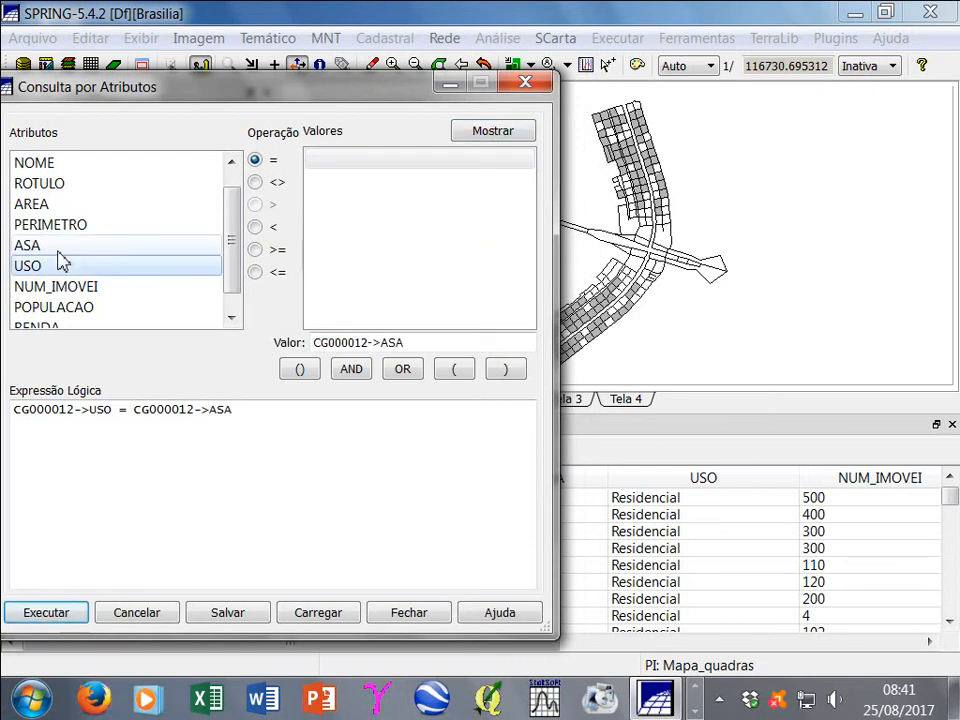
{"action": "scroll", "coordinate": [221, 259], "scroll_direction": "down", "scroll_amount": 1}
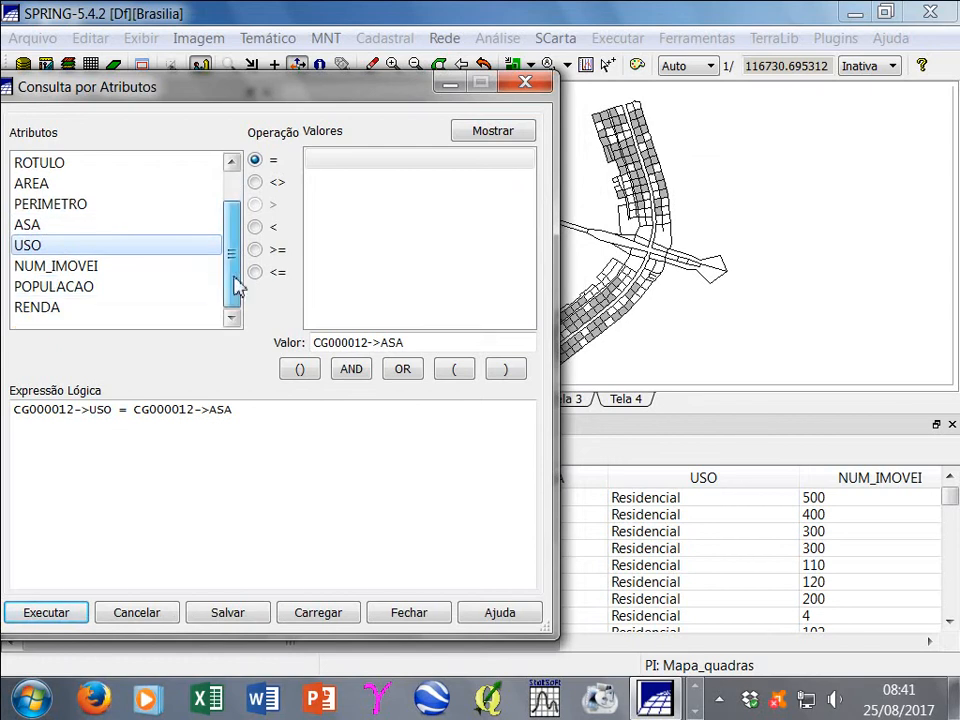
{"action": "left_click", "coordinate": [84, 268]}
Build the query ASA = 'NORTE' from the attribute's listed values and execute it on the Quadras
{"action": "left_click", "coordinate": [32, 228]}
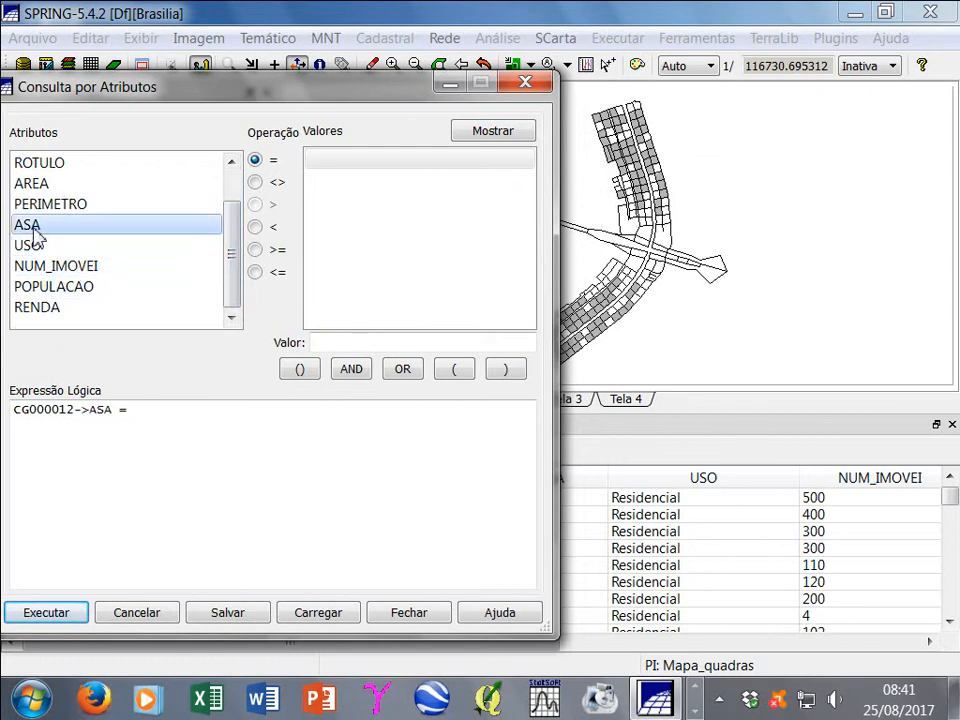
{"action": "left_click", "coordinate": [493, 130]}
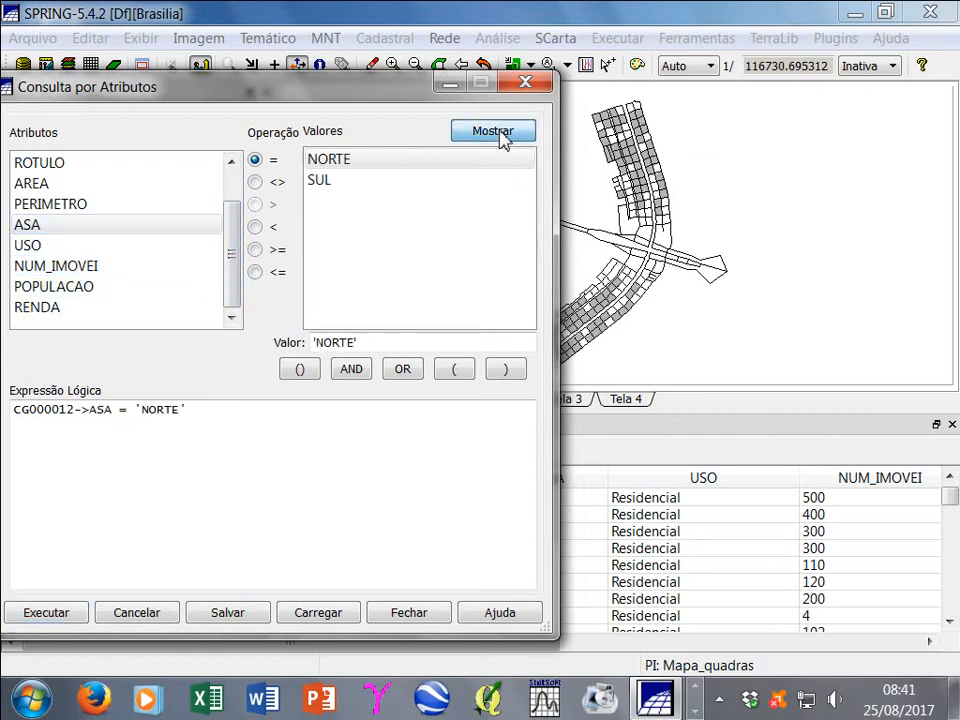
{"action": "left_click", "coordinate": [336, 163]}
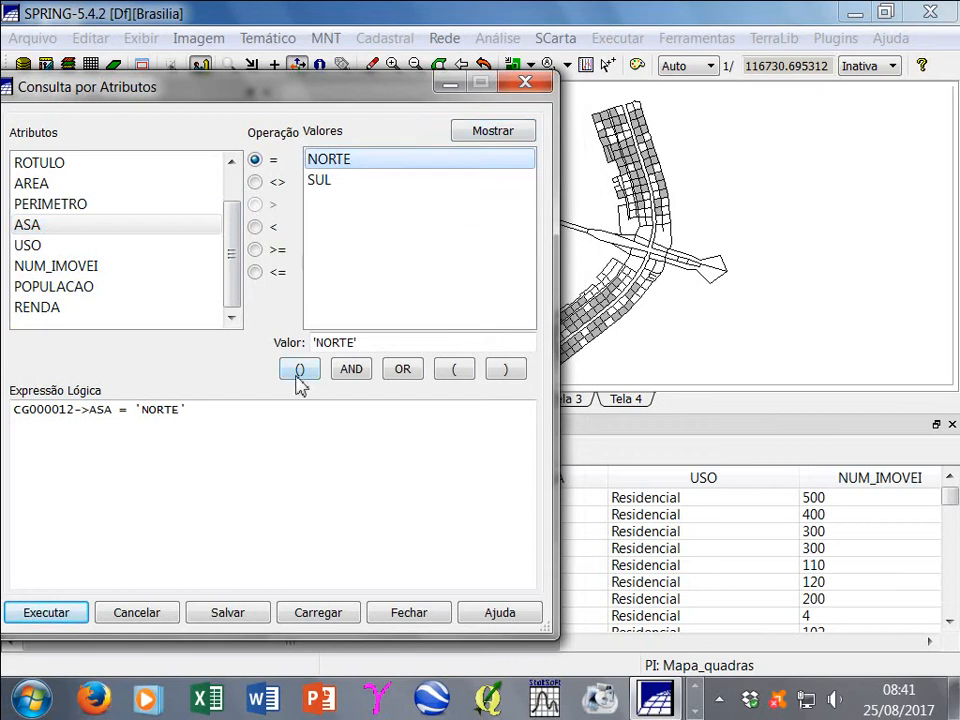
{"action": "left_click", "coordinate": [66, 620]}
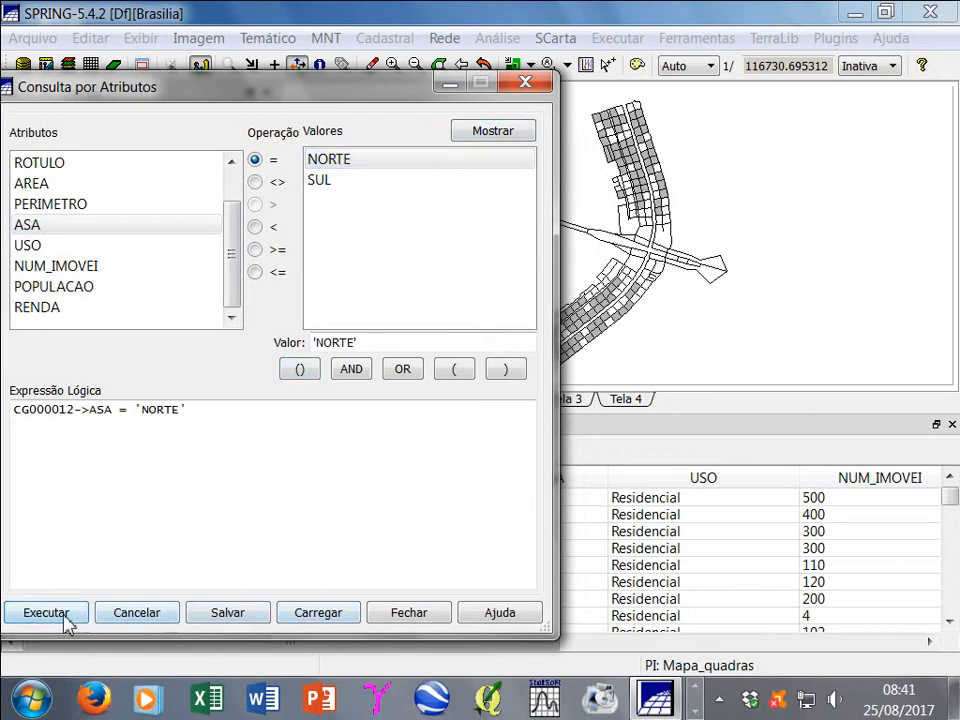
Close the attribute query and clear all results of the ASA query so every Quadra is shown again
{"action": "left_click_drag", "start_coordinate": [381, 99], "coordinate": [395, 62]}
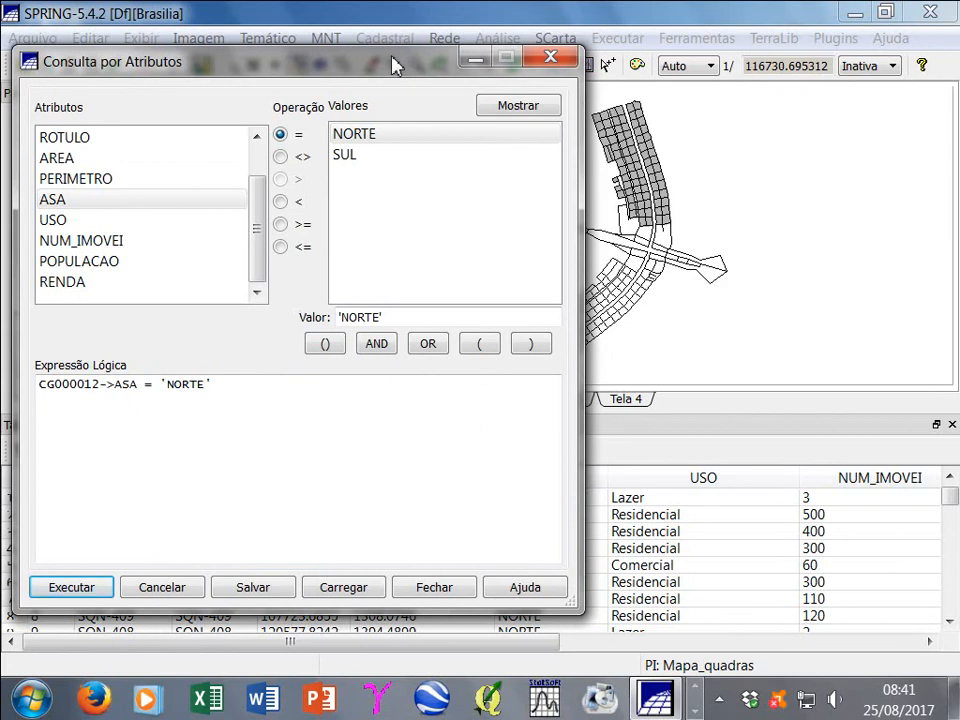
{"action": "left_click", "coordinate": [550, 58]}
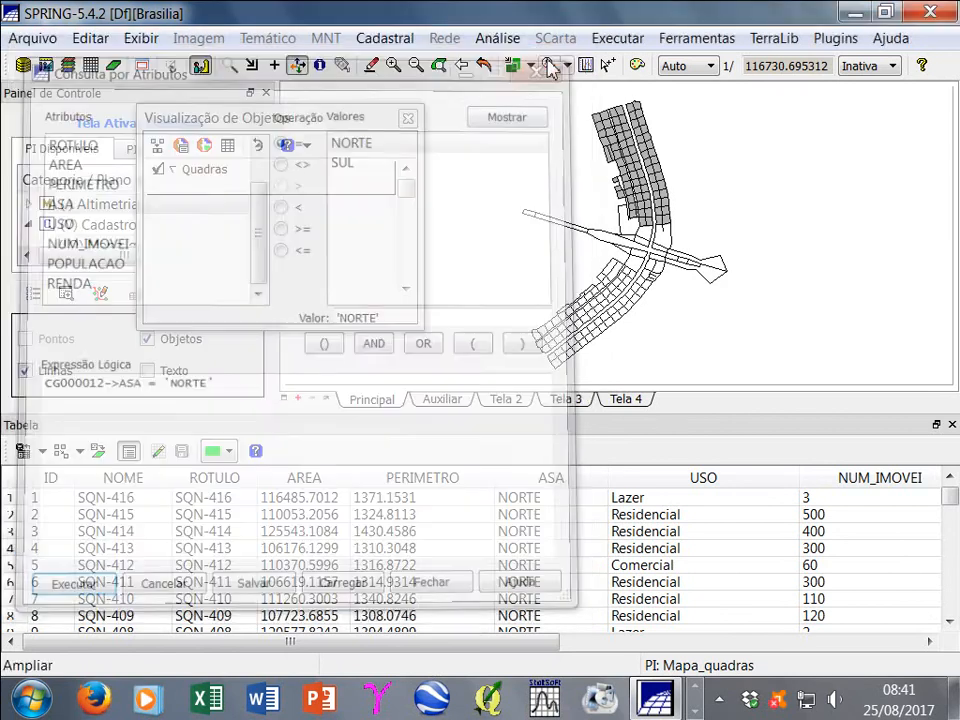
{"action": "left_click", "coordinate": [617, 38]}
{"action": "mouse_move", "coordinate": [634, 212]}
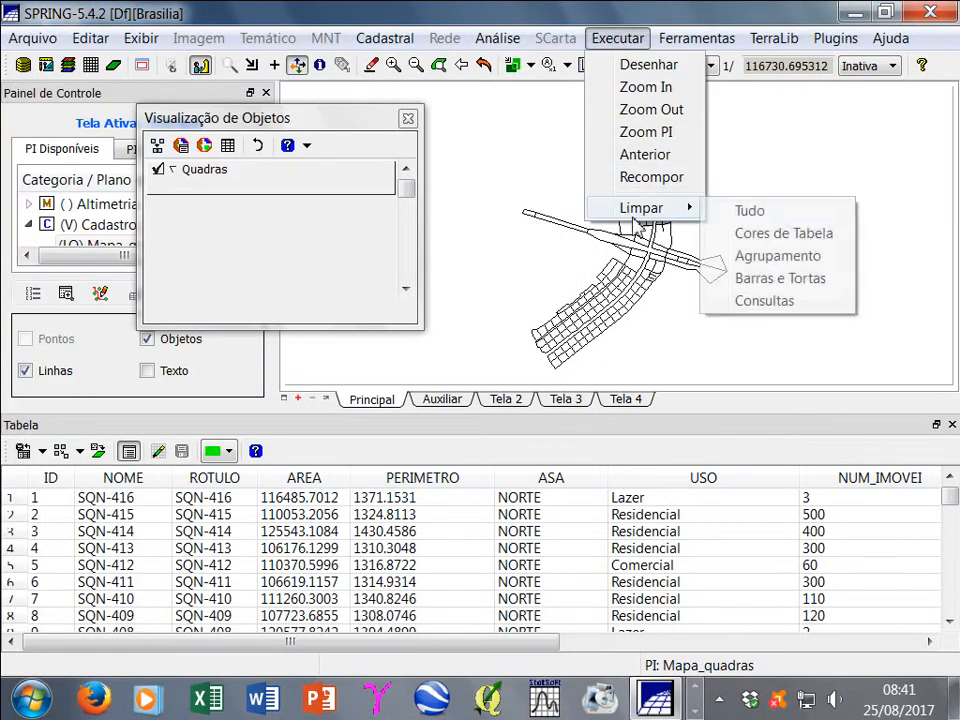
{"action": "left_click", "coordinate": [752, 212]}
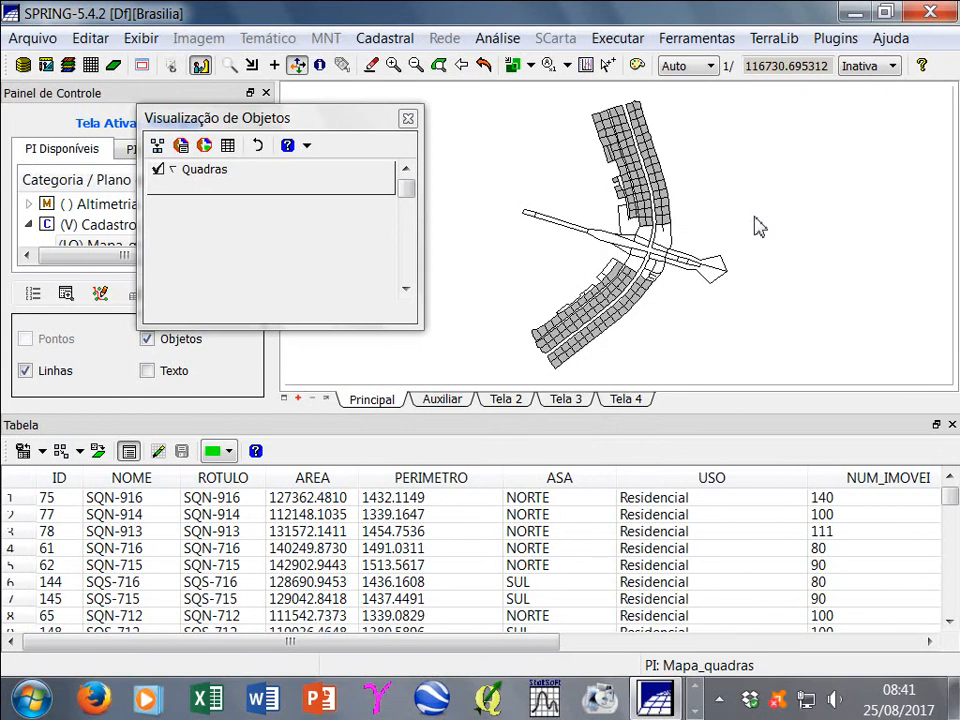
Reopen the attribute query for Quadras and set its first condition to USO = 'Residencial'
{"action": "left_click", "coordinate": [179, 146]}
{"action": "left_click_drag", "start_coordinate": [460, 75], "coordinate": [288, 56]}
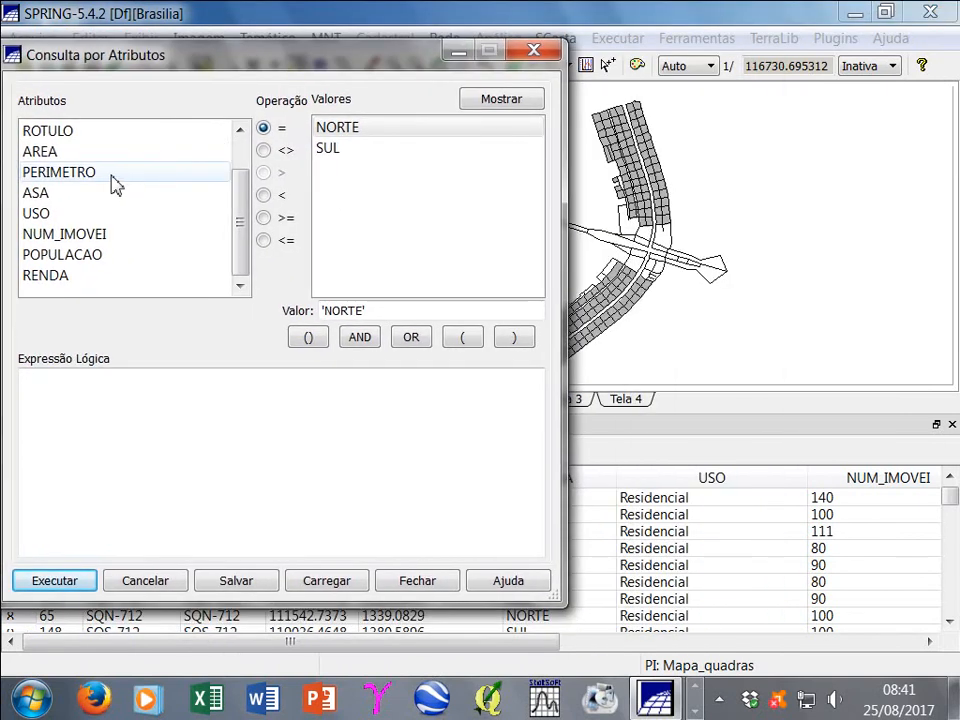
{"action": "left_click", "coordinate": [88, 216]}
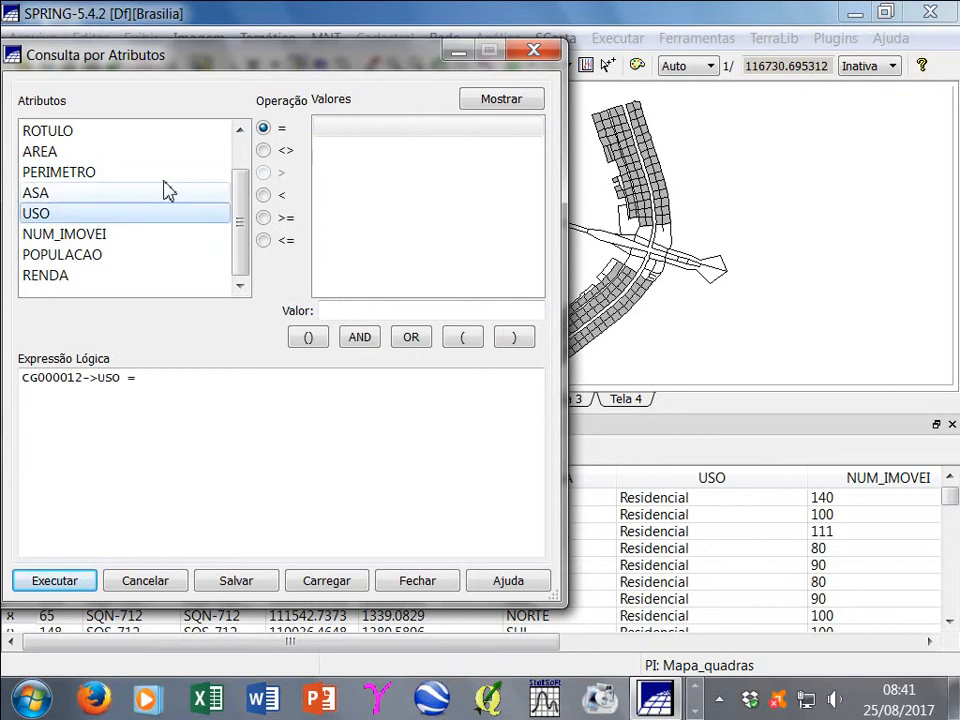
{"action": "left_click", "coordinate": [512, 102]}
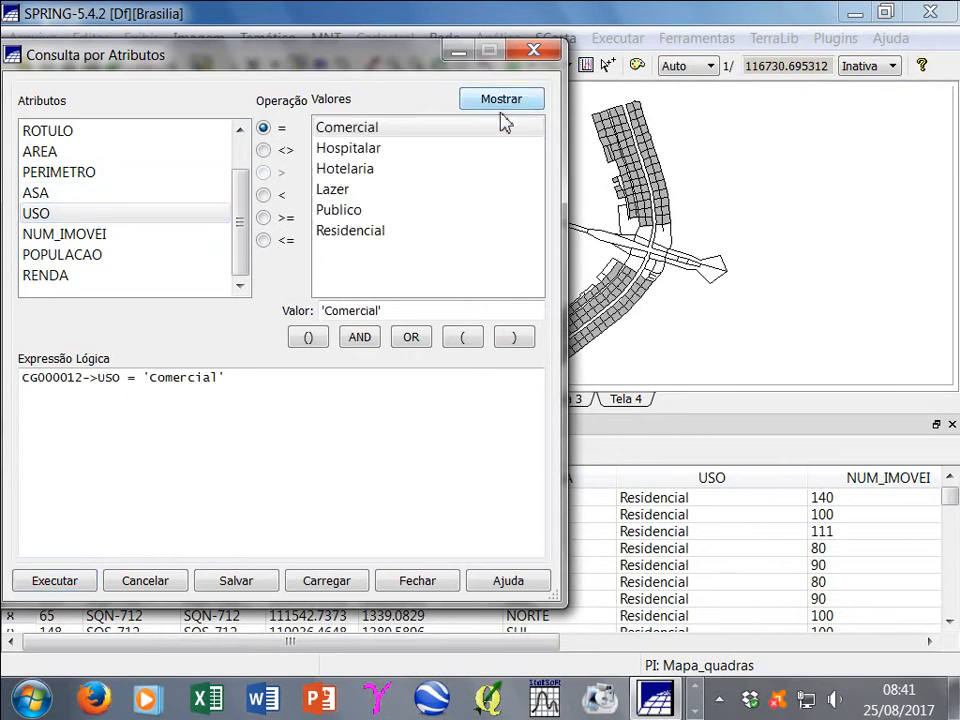
{"action": "left_click", "coordinate": [351, 232]}
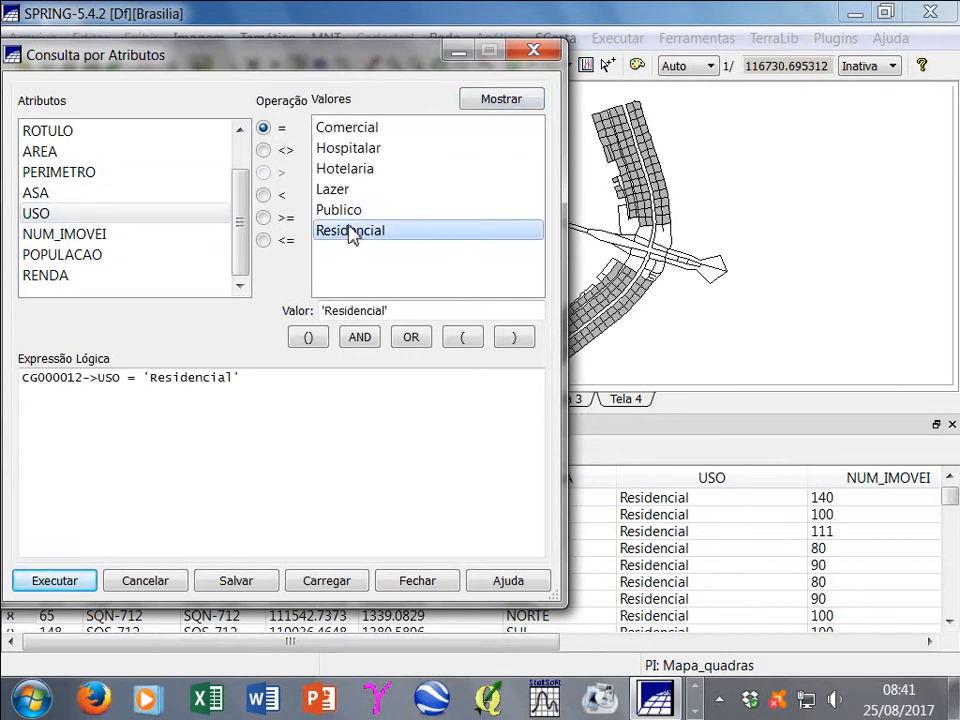
Add the condition AND ASA = 'SUL', execute the combined query and uncover the map to inspect the selected blocks
{"action": "left_click", "coordinate": [360, 339]}
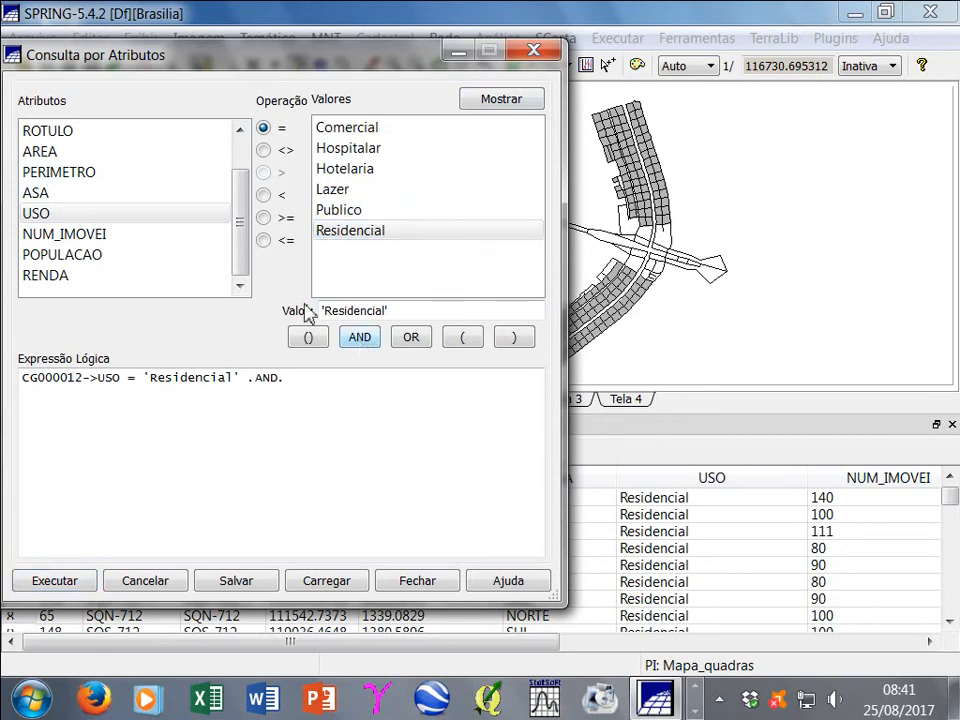
{"action": "left_click", "coordinate": [55, 194]}
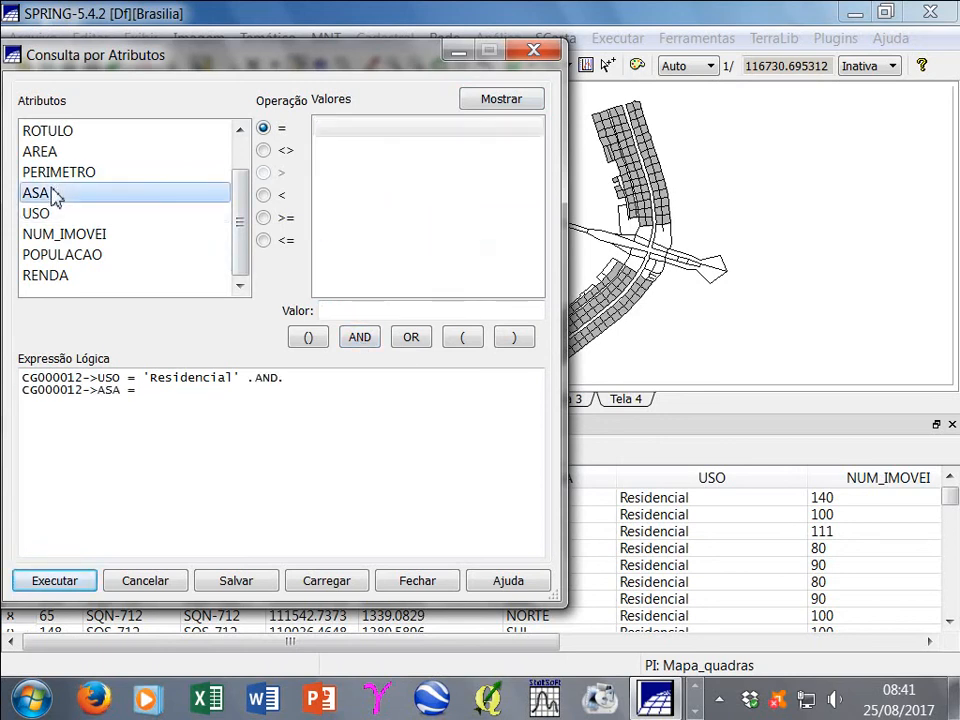
{"action": "left_click", "coordinate": [498, 102]}
{"action": "left_click", "coordinate": [330, 150]}
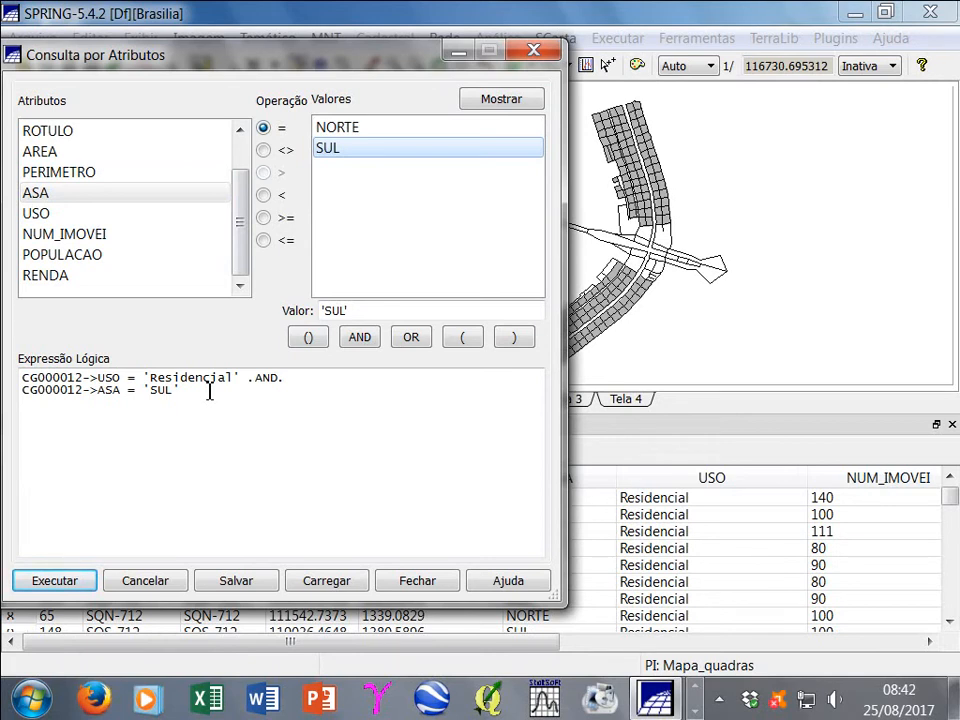
{"action": "left_click", "coordinate": [73, 578]}
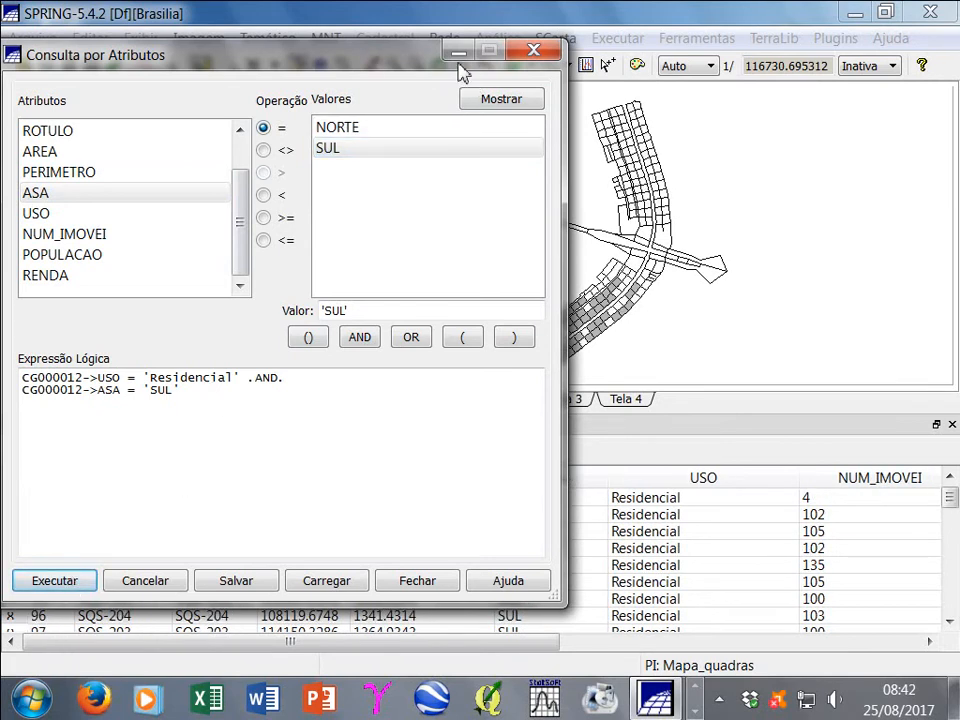
{"action": "left_click_drag", "start_coordinate": [420, 58], "coordinate": [270, 77]}
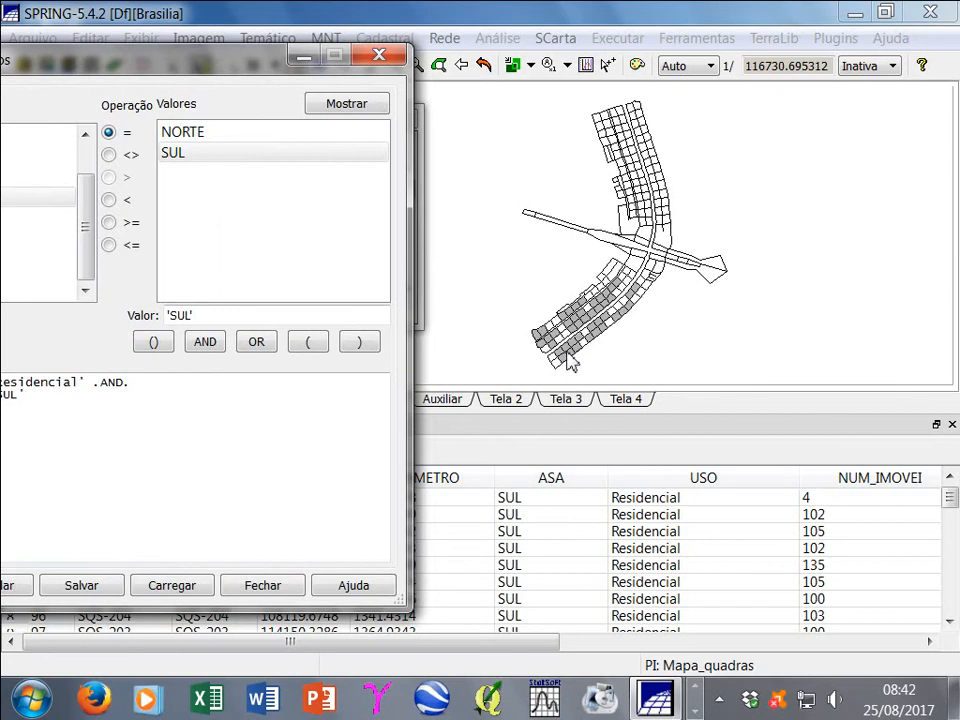
{"action": "left_click_drag", "start_coordinate": [244, 70], "coordinate": [432, 56]}
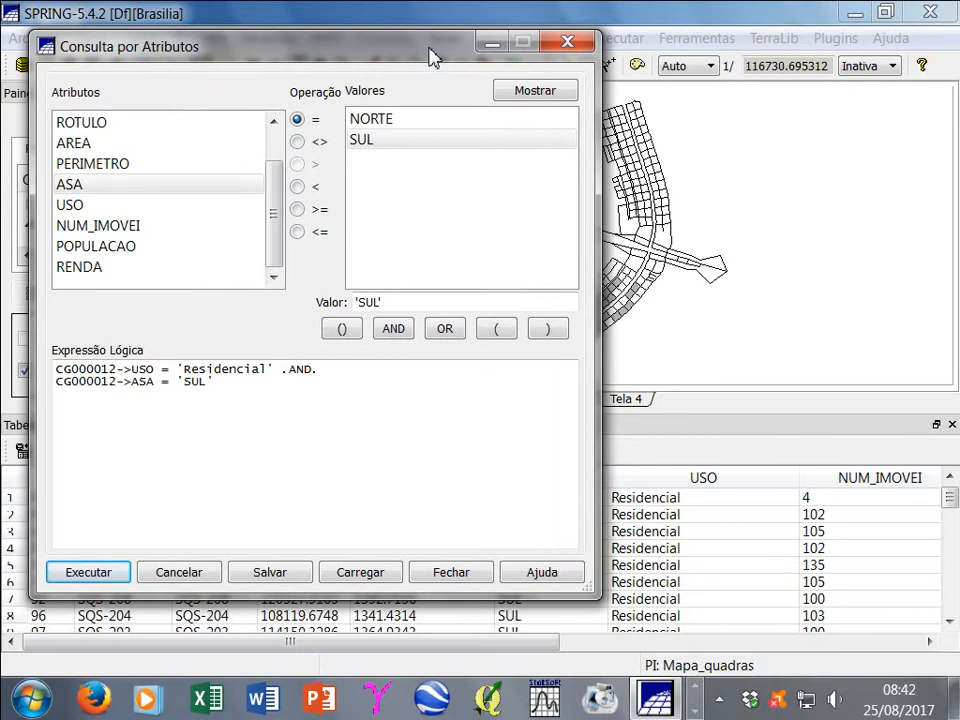
Finish inspecting the USO and ASA query, close it and clear all results so every Quadra is shown again
{"action": "left_click_drag", "start_coordinate": [446, 58], "coordinate": [300, 70]}
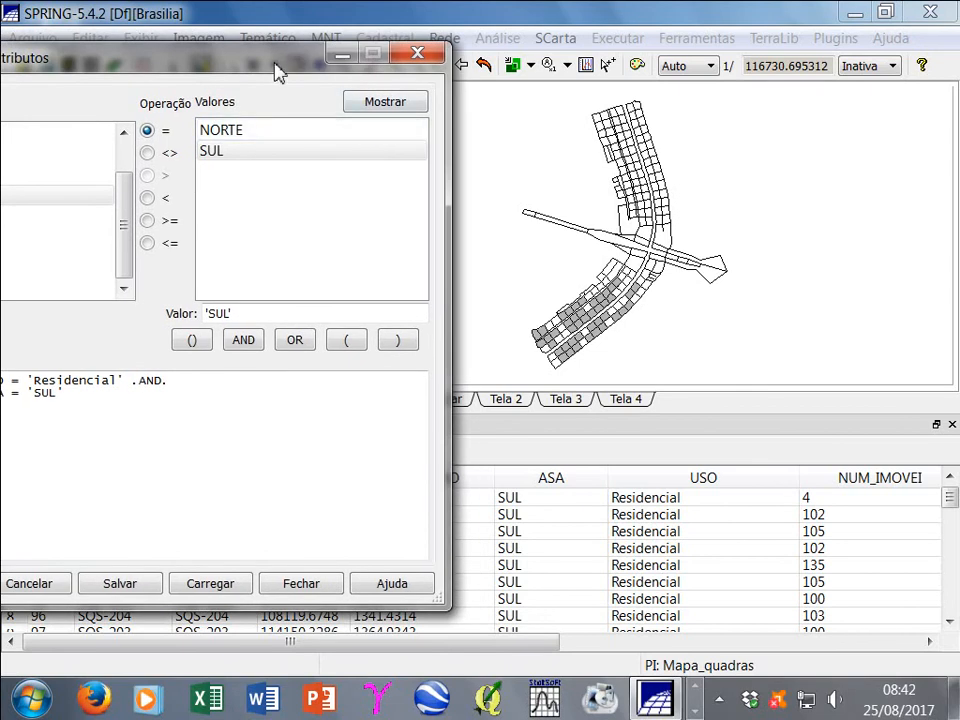
{"action": "left_click_drag", "start_coordinate": [271, 71], "coordinate": [468, 65]}
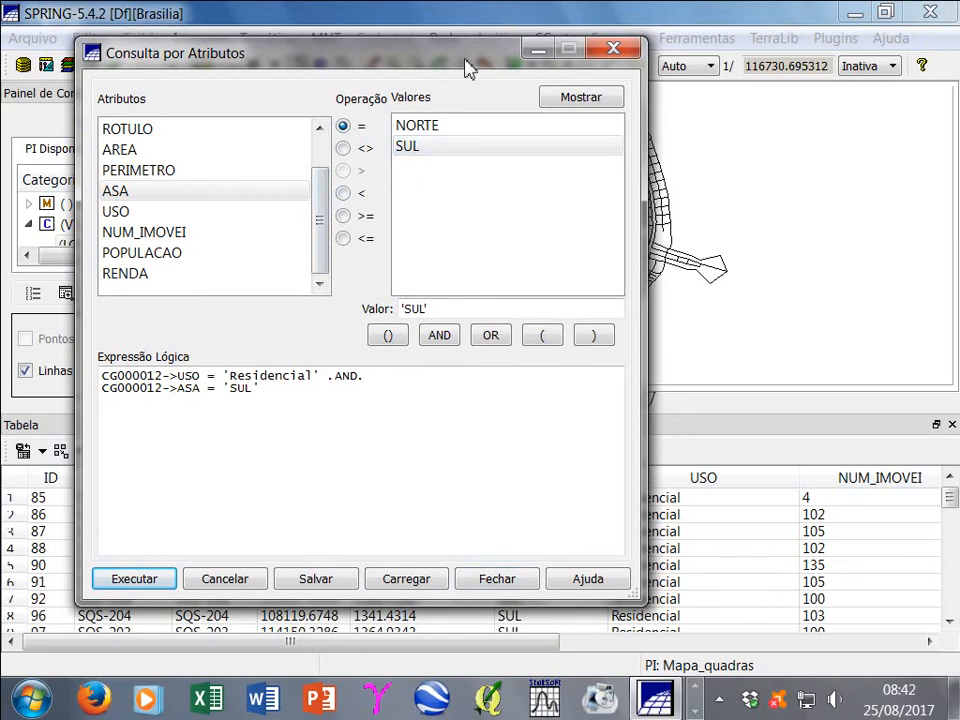
{"action": "left_click_drag", "start_coordinate": [465, 68], "coordinate": [385, 118]}
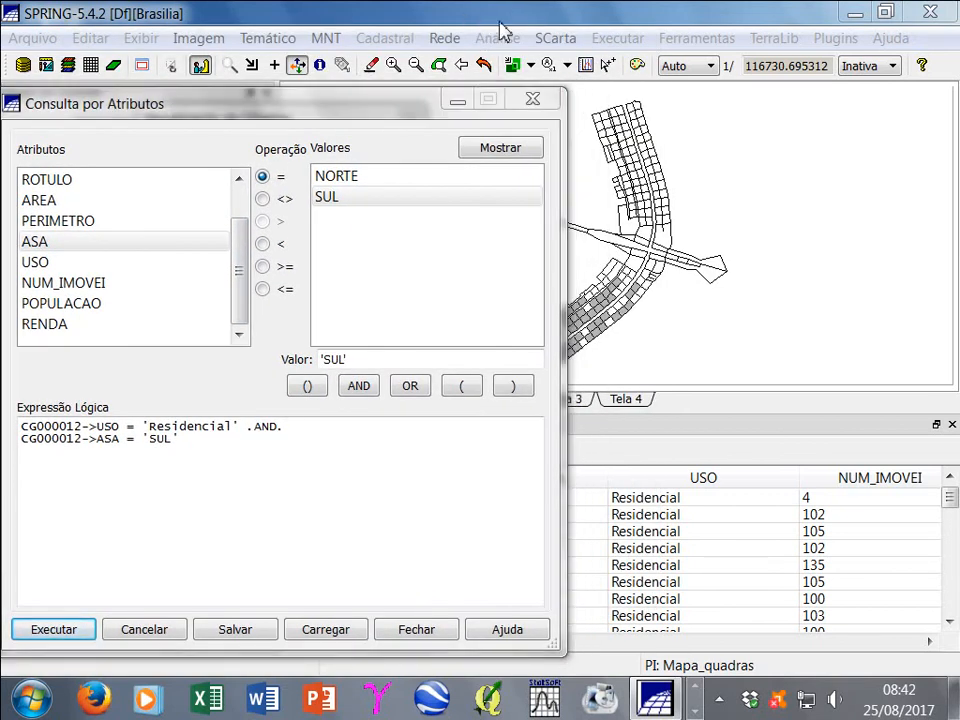
{"action": "left_click", "coordinate": [532, 99]}
{"action": "left_click", "coordinate": [617, 38]}
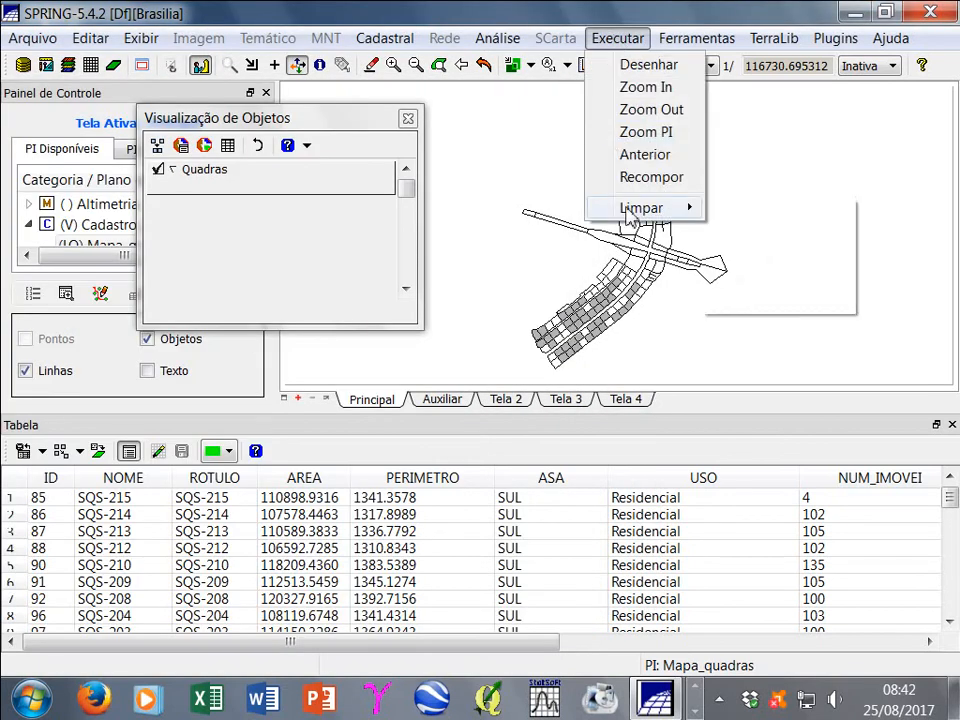
{"action": "mouse_move", "coordinate": [628, 215]}
{"action": "left_click", "coordinate": [735, 214]}
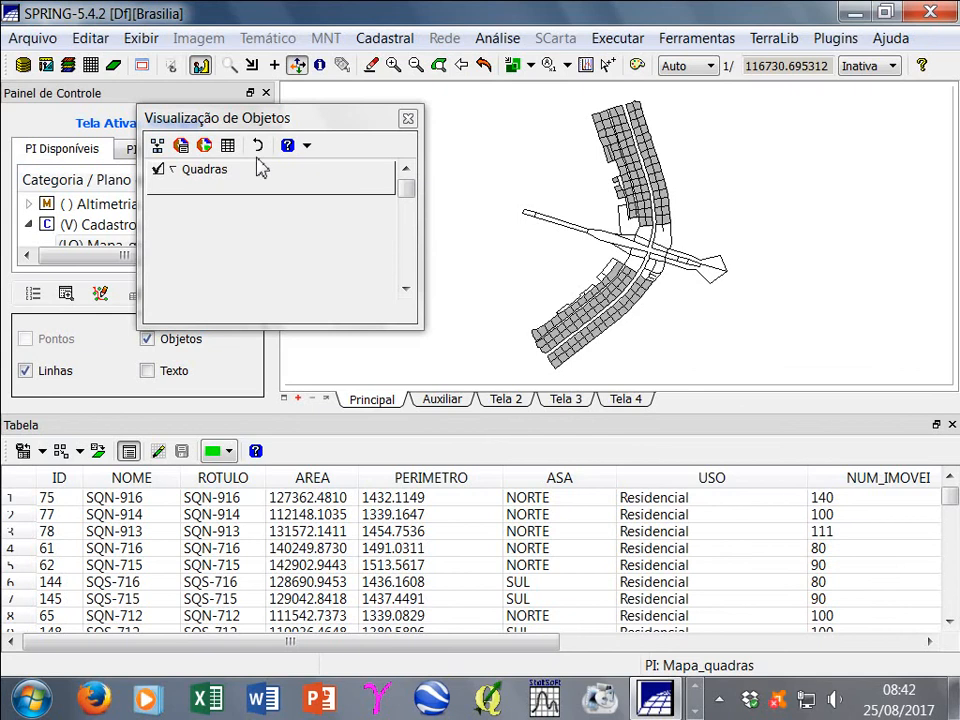
Reopen the attribute query for Quadras and set its first condition to AREA > 114533.926300 from the listed values
{"action": "left_click", "coordinate": [181, 147]}
{"action": "left_click_drag", "start_coordinate": [468, 76], "coordinate": [297, 77]}
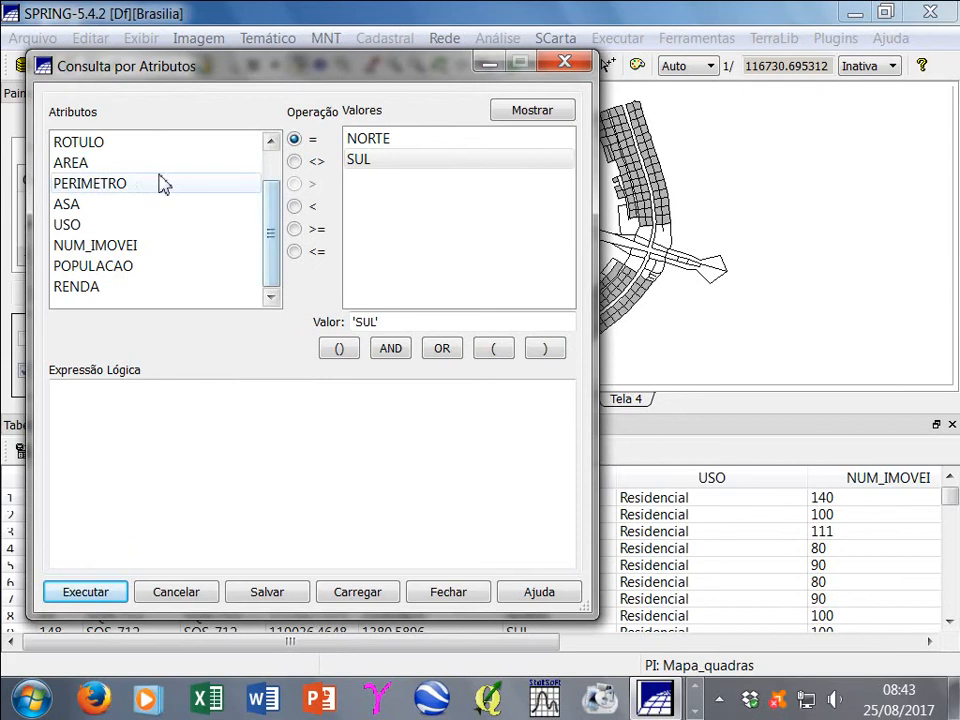
{"action": "left_click", "coordinate": [111, 165]}
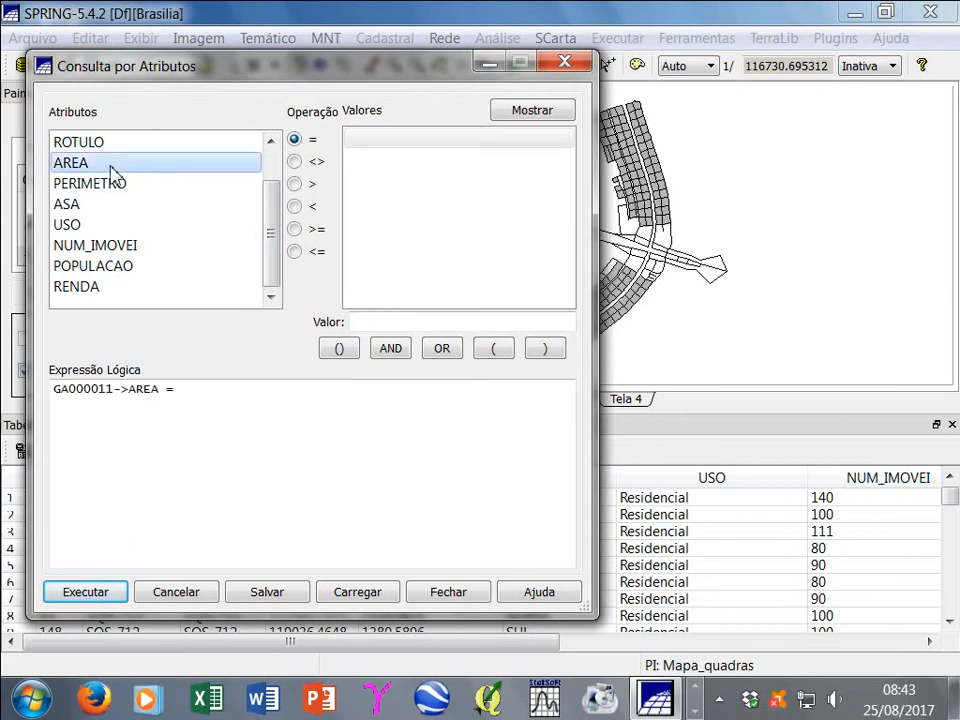
{"action": "left_click", "coordinate": [296, 186]}
{"action": "left_click", "coordinate": [534, 113]}
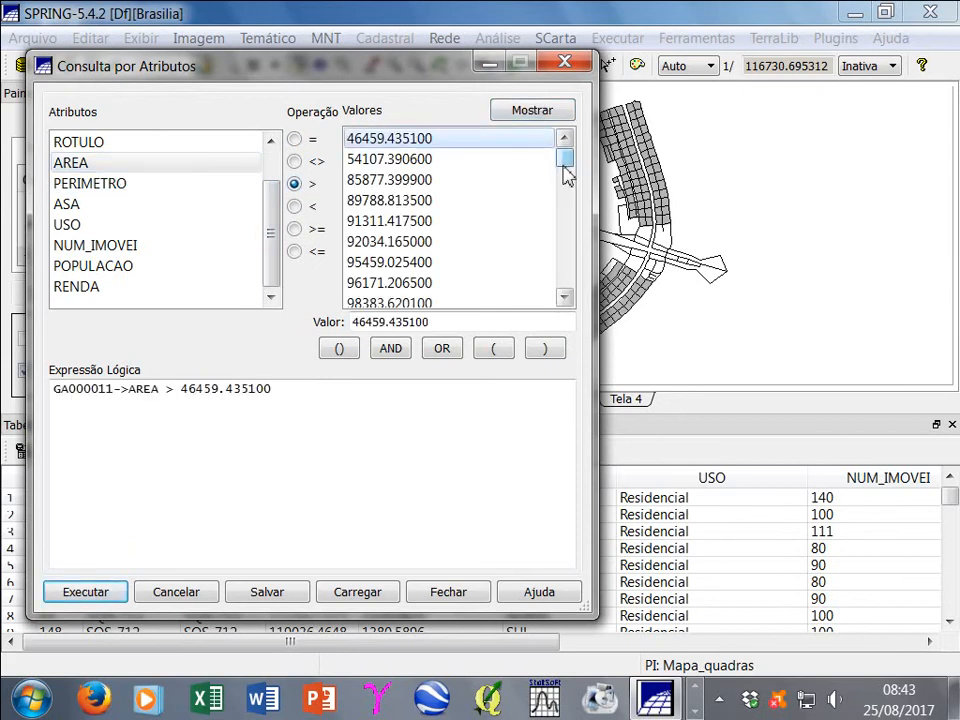
{"action": "left_click_drag", "start_coordinate": [566, 175], "coordinate": [565, 247]}
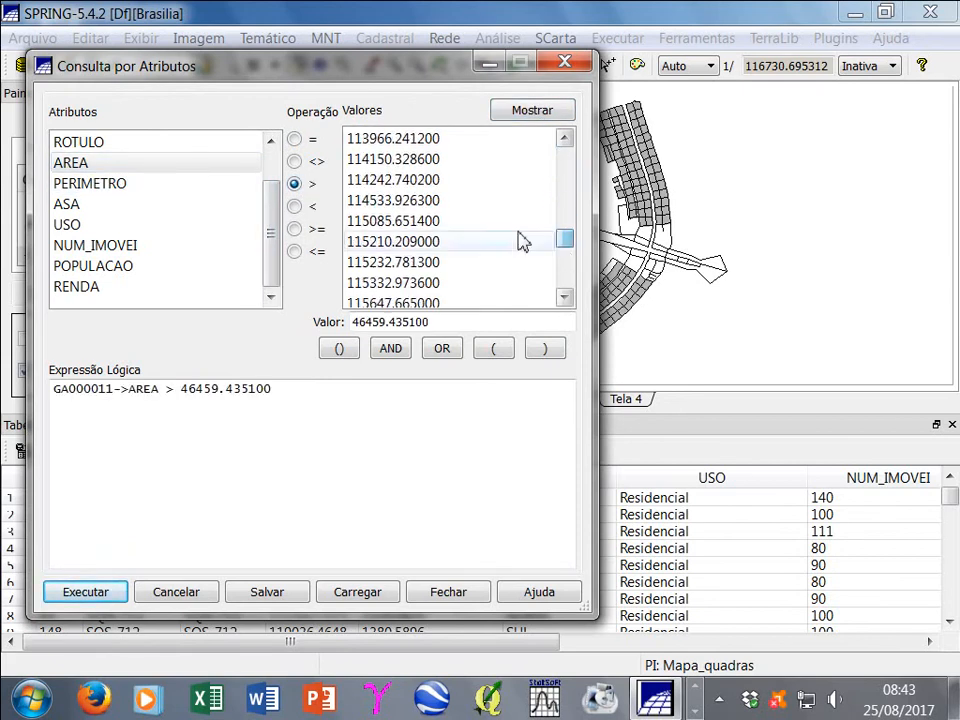
{"action": "left_click", "coordinate": [406, 202]}
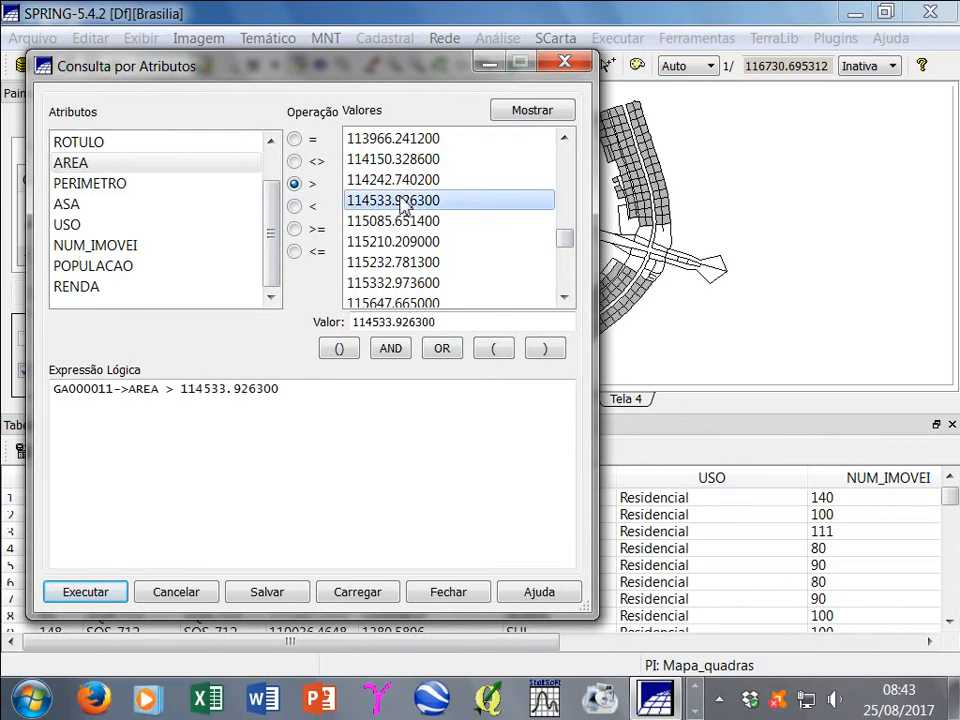
Add the condition AND USO = 'Residencial' to the area condition and execute the combined query
{"action": "left_click", "coordinate": [396, 350]}
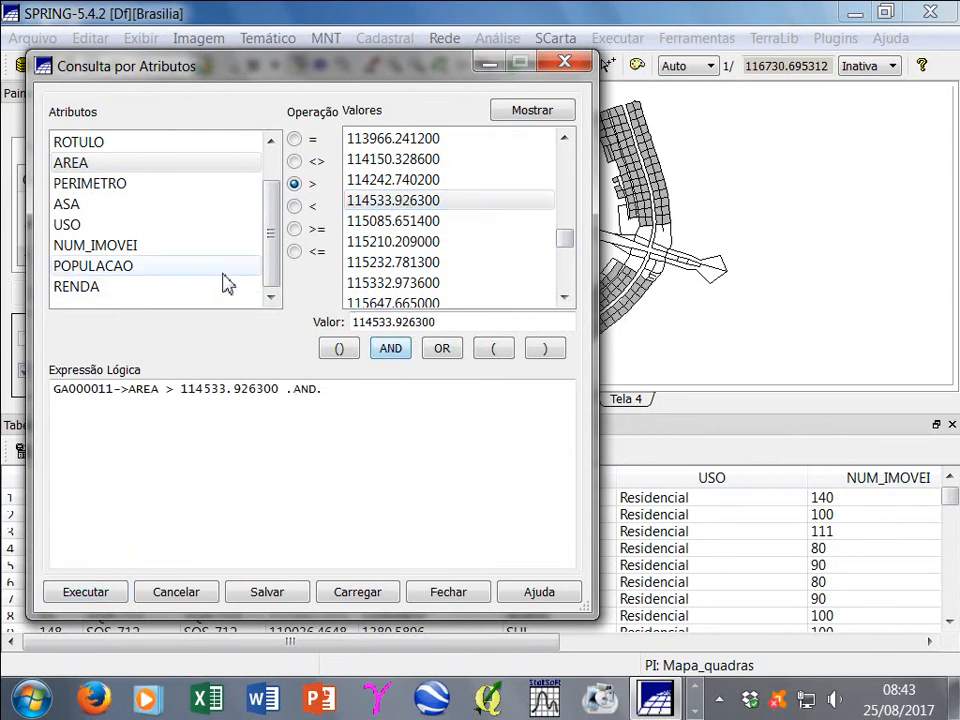
{"action": "left_click", "coordinate": [105, 227]}
{"action": "left_click", "coordinate": [294, 229]}
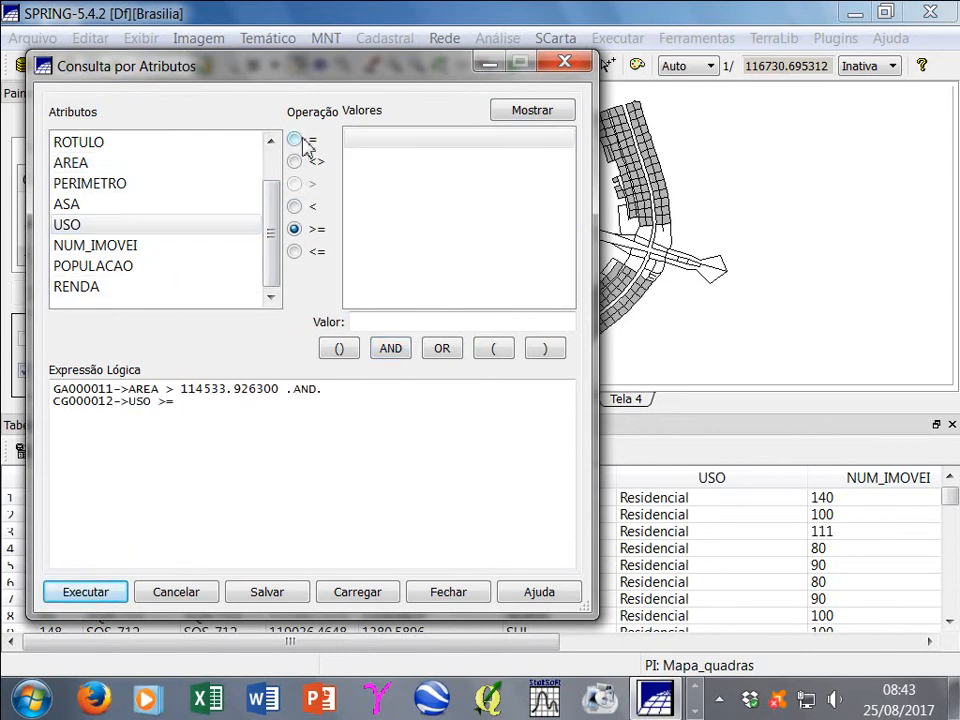
{"action": "left_click", "coordinate": [296, 140]}
{"action": "left_click", "coordinate": [550, 110]}
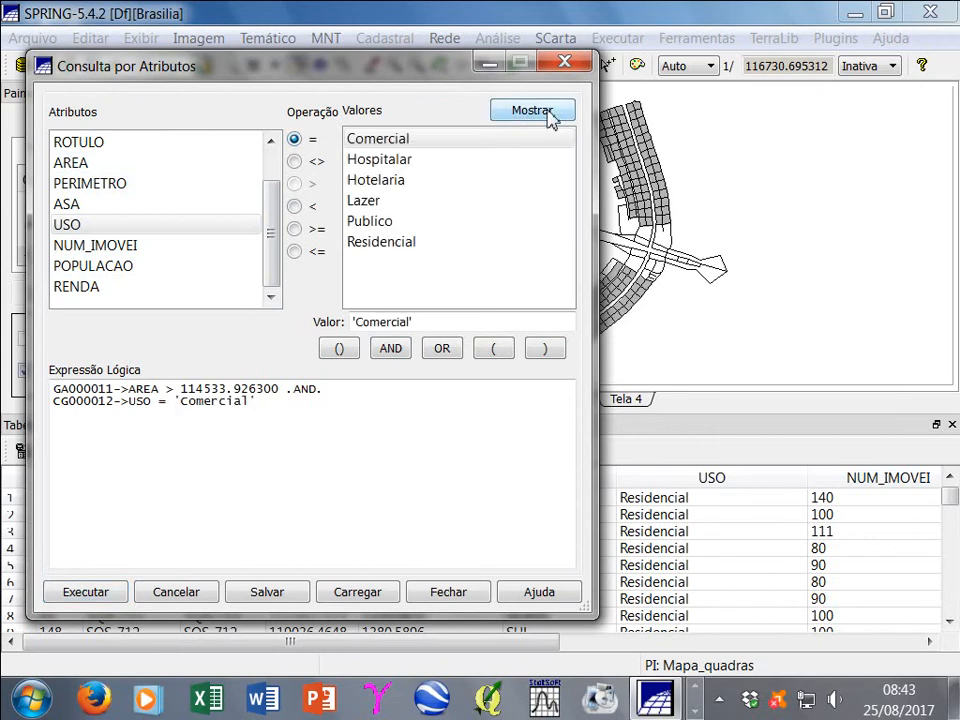
{"action": "left_click", "coordinate": [381, 248]}
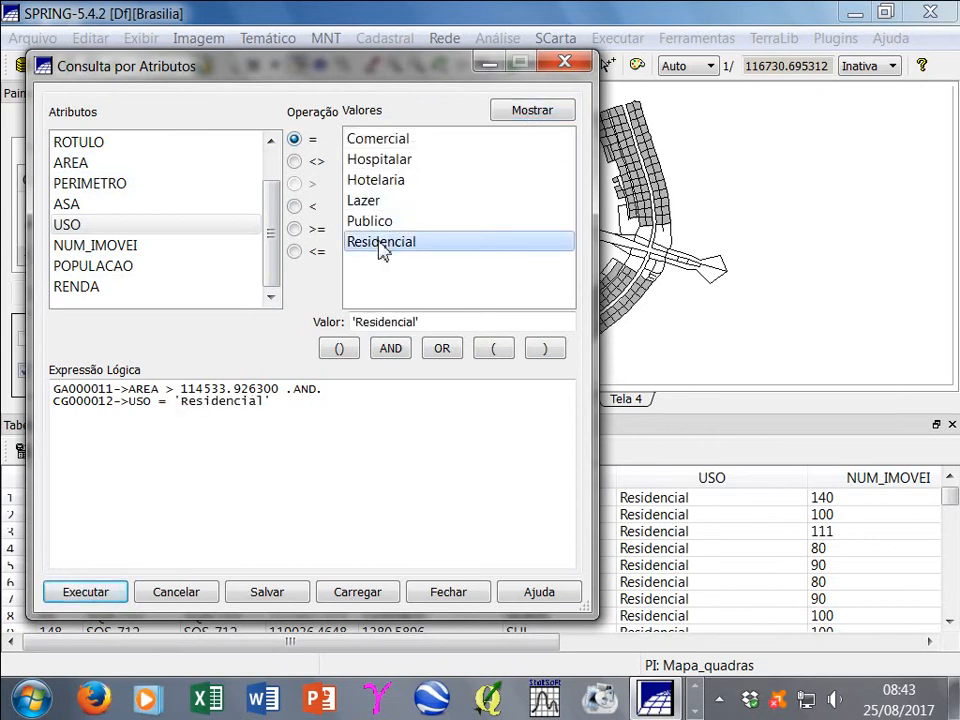
{"action": "left_click", "coordinate": [86, 594]}
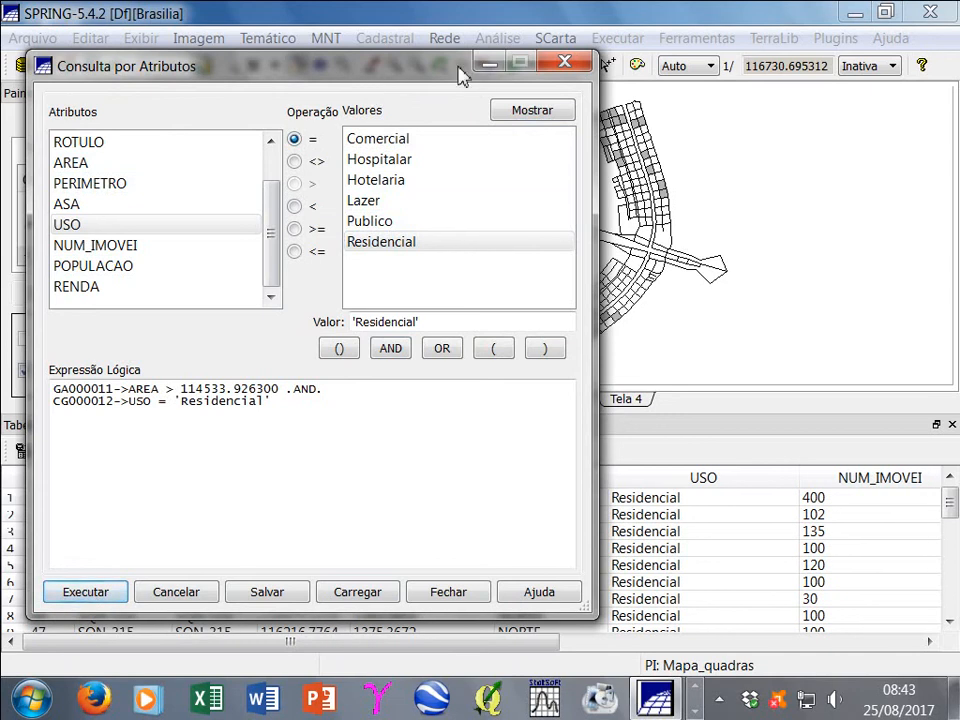
{"action": "left_click_drag", "start_coordinate": [459, 72], "coordinate": [475, 88]}
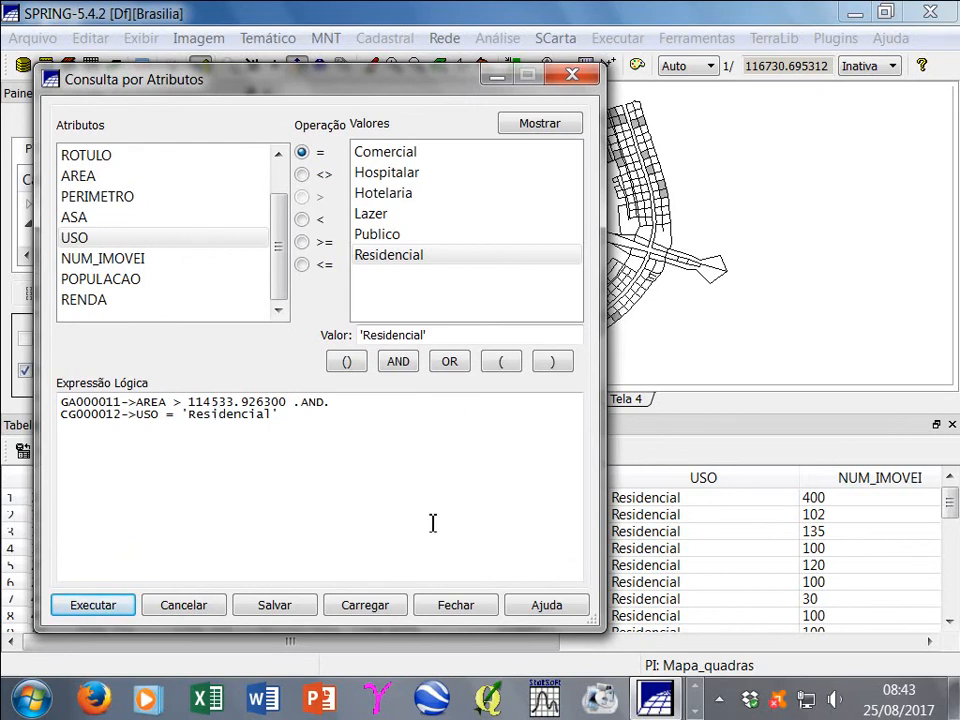
Clear all results of the AREA and USO query and close the object visualization
{"action": "left_click", "coordinate": [467, 612]}
{"action": "left_click", "coordinate": [620, 42]}
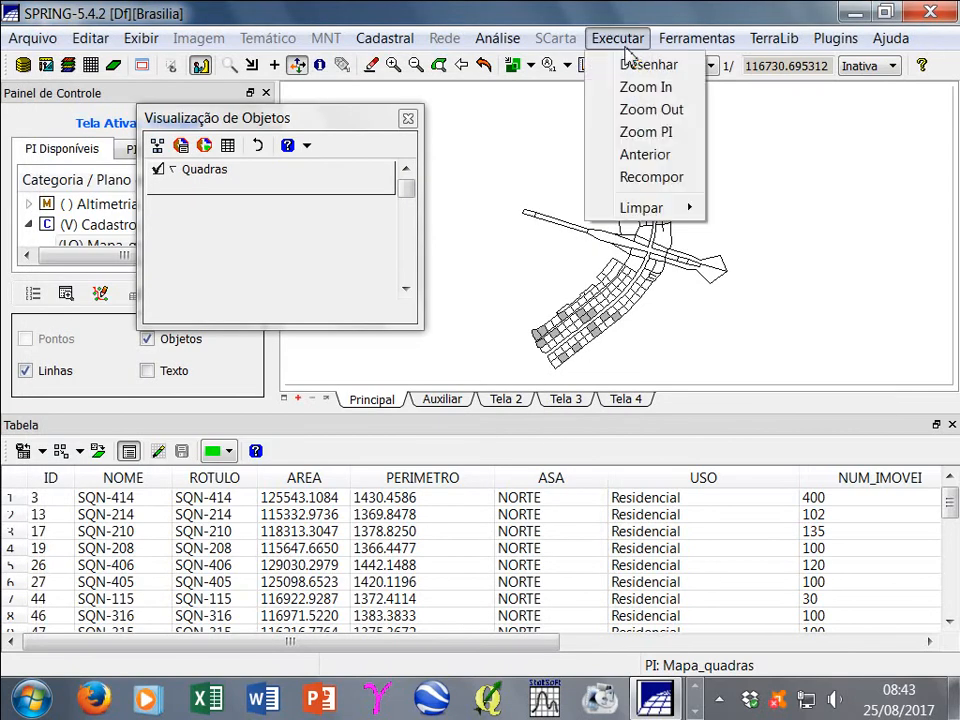
{"action": "mouse_move", "coordinate": [645, 207]}
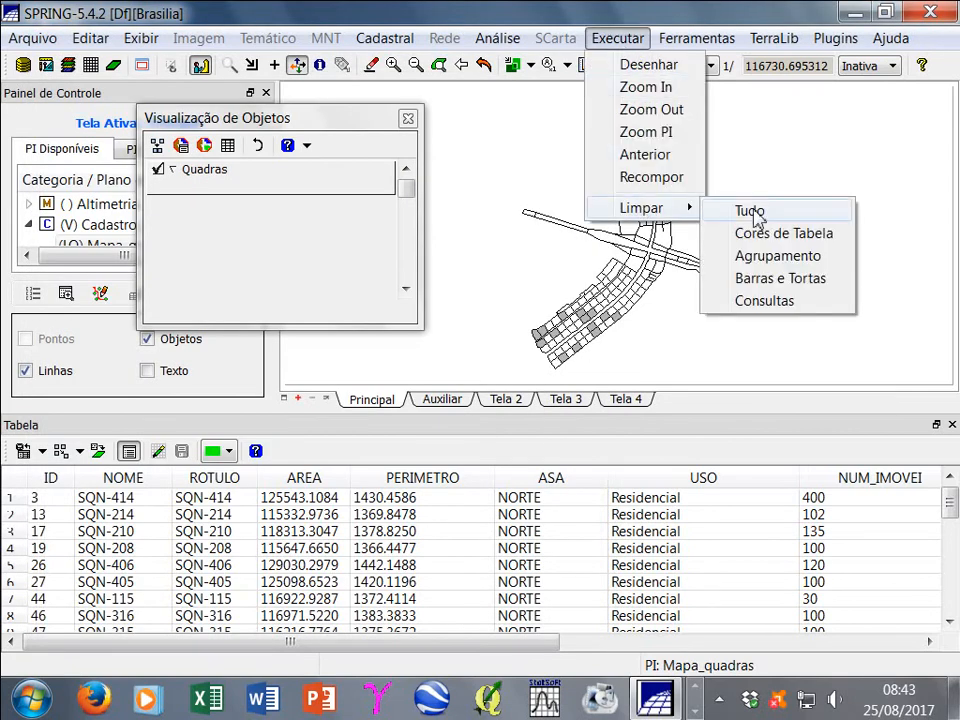
{"action": "left_click", "coordinate": [754, 214]}
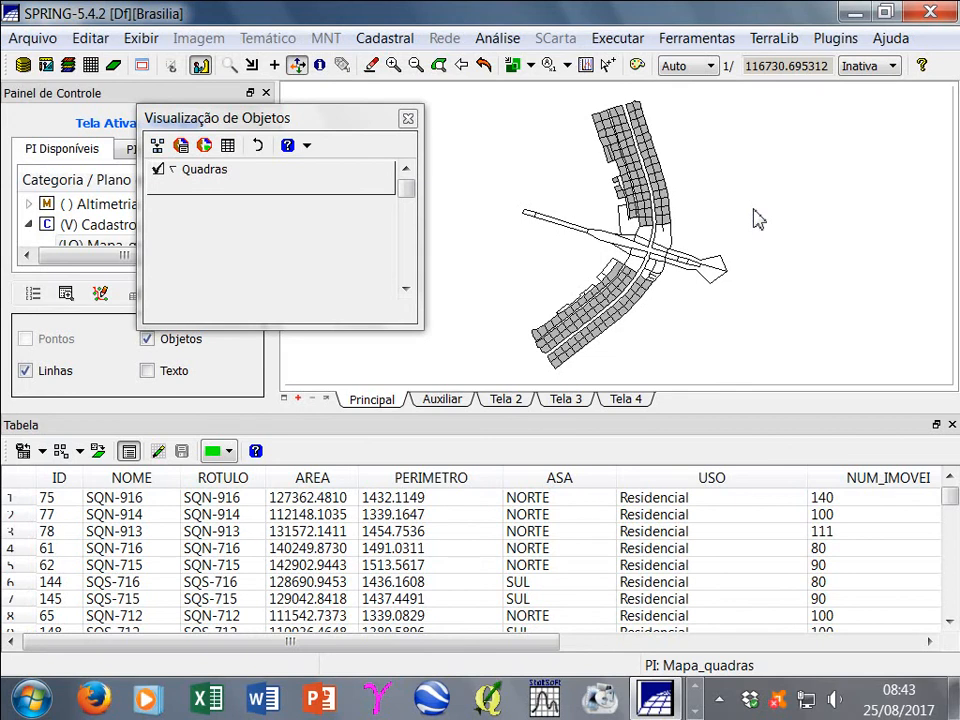
{"action": "left_click", "coordinate": [205, 153]}
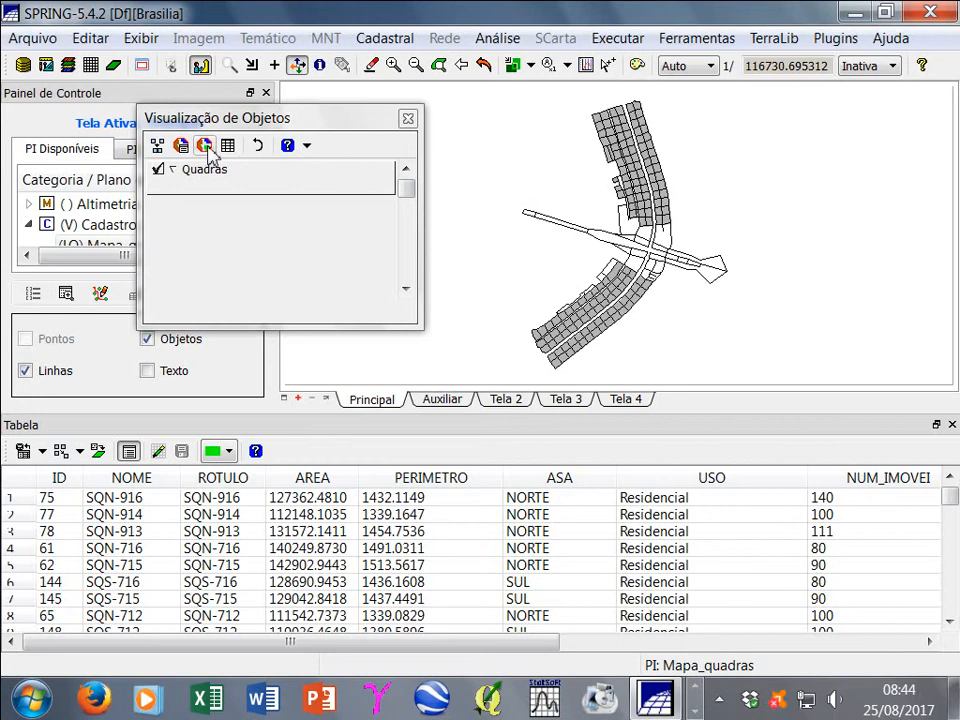
{"action": "left_click", "coordinate": [408, 120]}
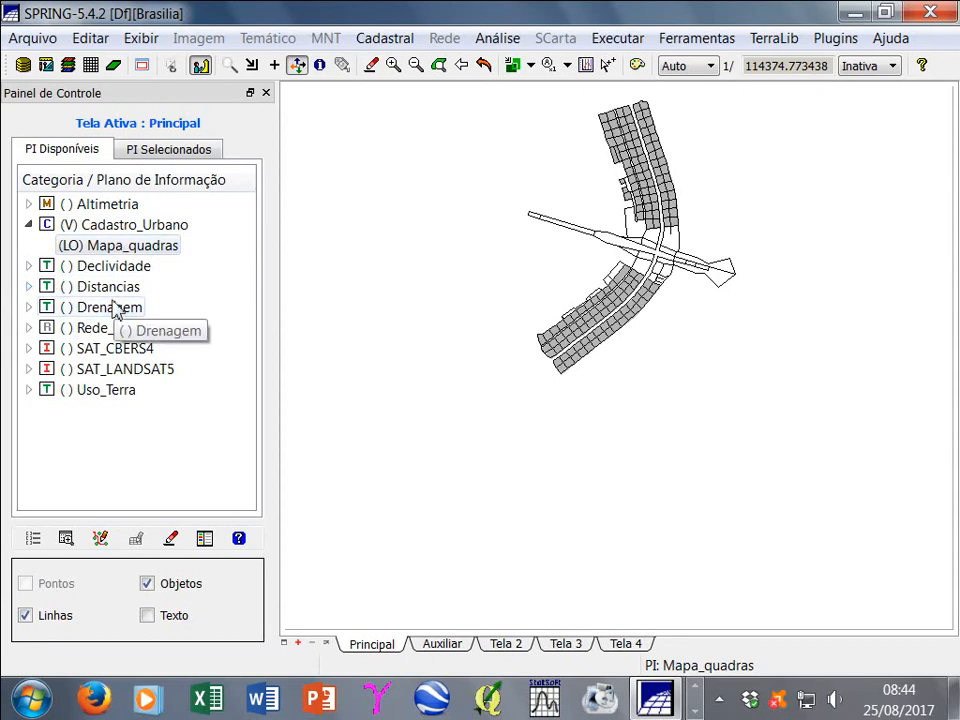
Open the collection generation and selection for Mapa_quadras and create a collection named Hospital for the Quadras
{"action": "left_click", "coordinate": [70, 547]}
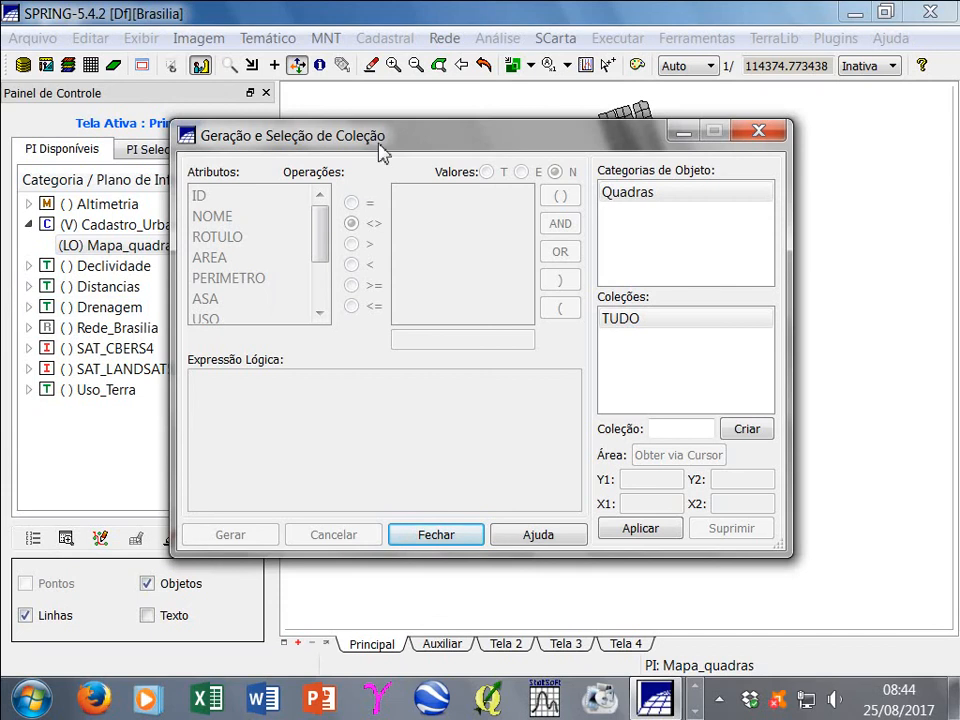
{"action": "left_click_drag", "start_coordinate": [395, 145], "coordinate": [333, 178]}
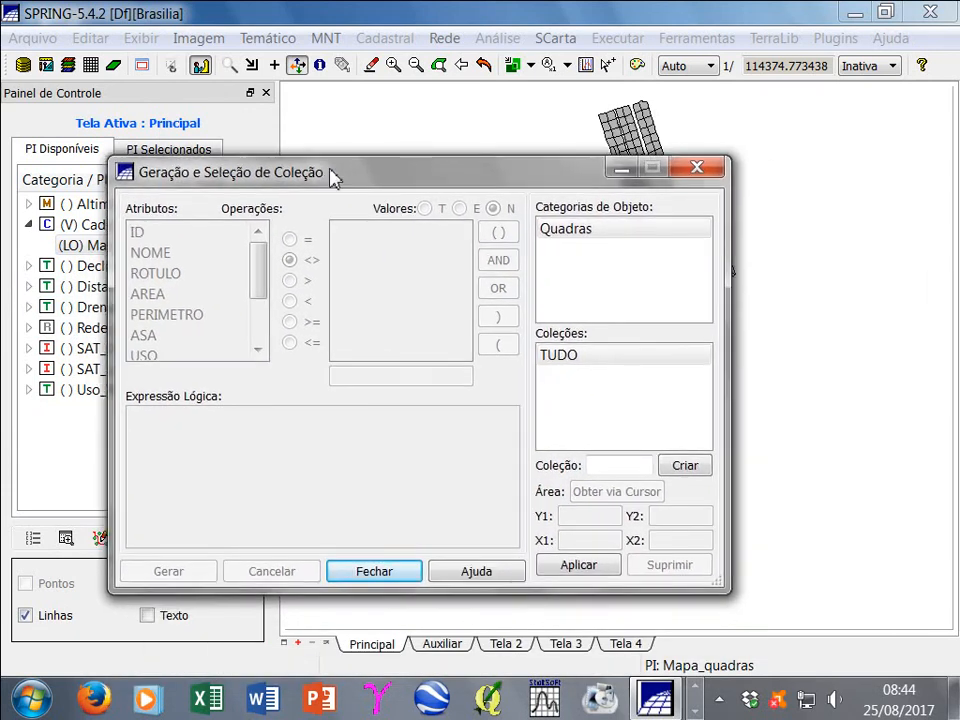
{"action": "left_click", "coordinate": [612, 467]}
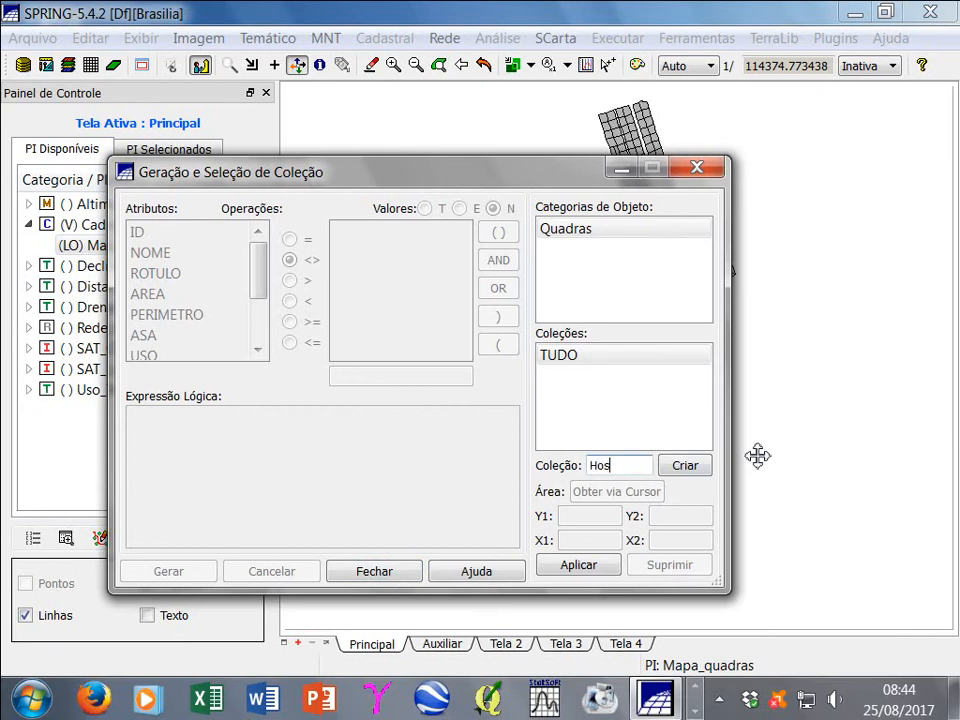
{"action": "type", "text": "Hospital"}
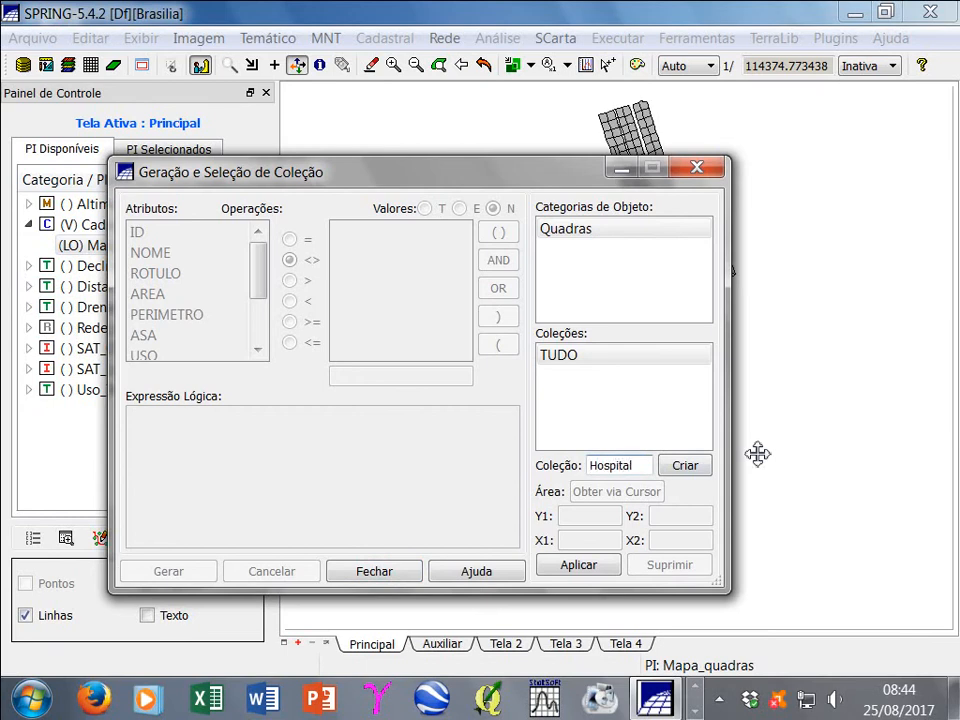
{"action": "left_click", "coordinate": [685, 466]}
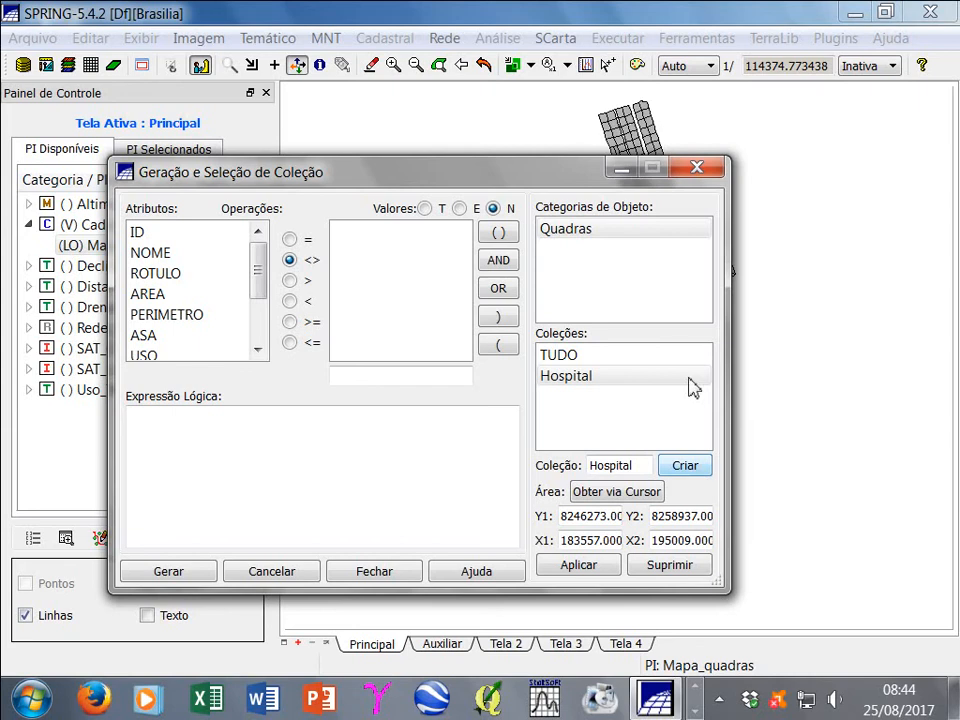
Define the Hospital collection's logical expression as USO = 'Hospitalar'
{"action": "left_click_drag", "start_coordinate": [549, 183], "coordinate": [435, 195]}
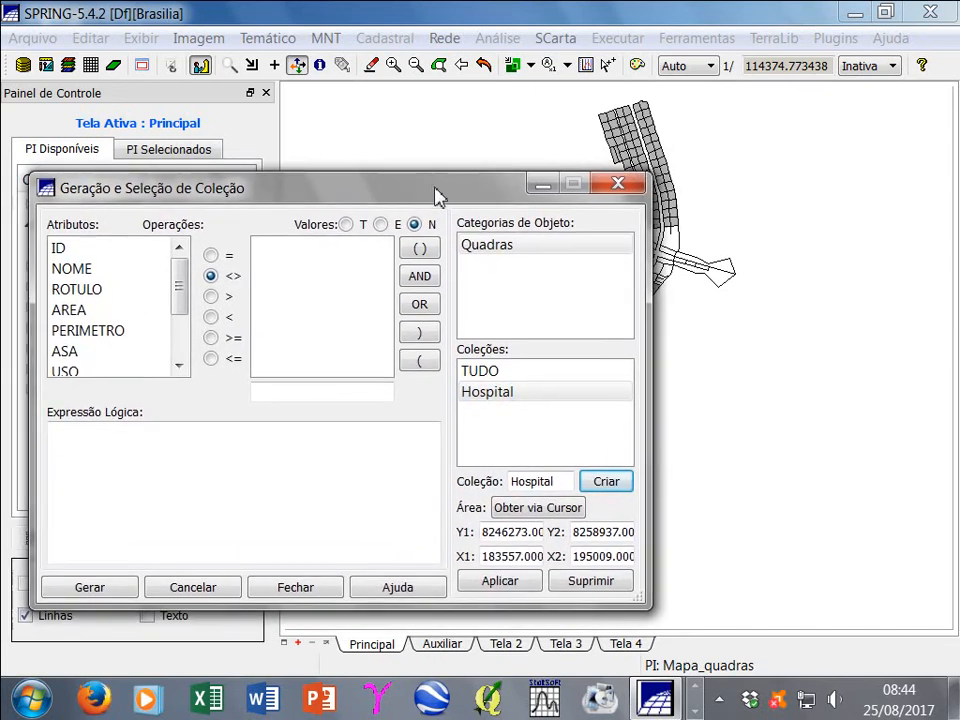
{"action": "left_click", "coordinate": [211, 255]}
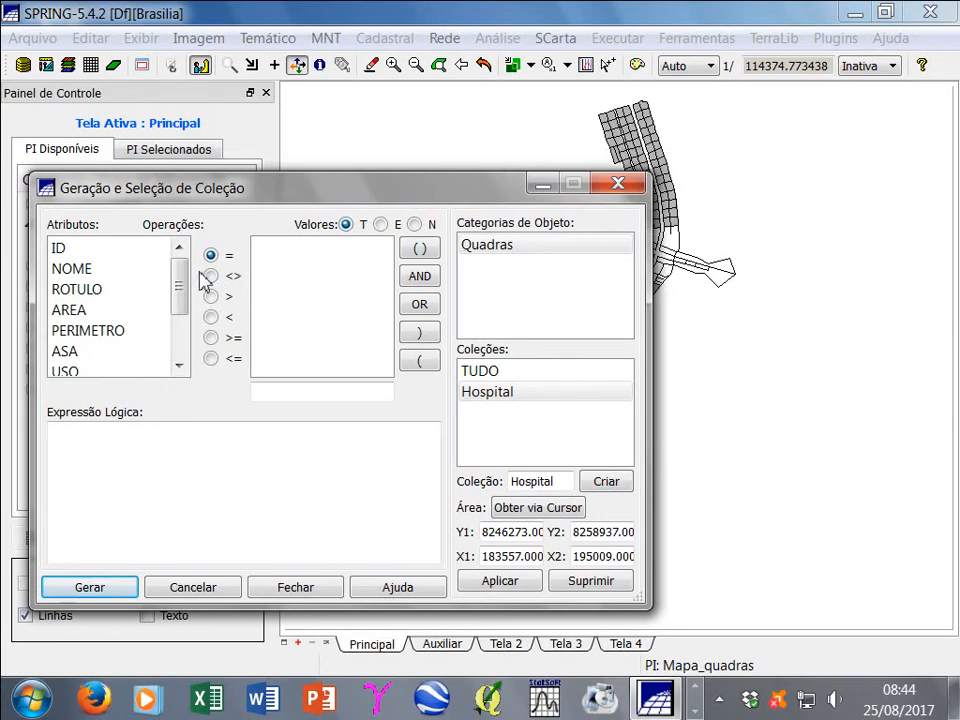
{"action": "left_click_drag", "start_coordinate": [183, 287], "coordinate": [180, 313]}
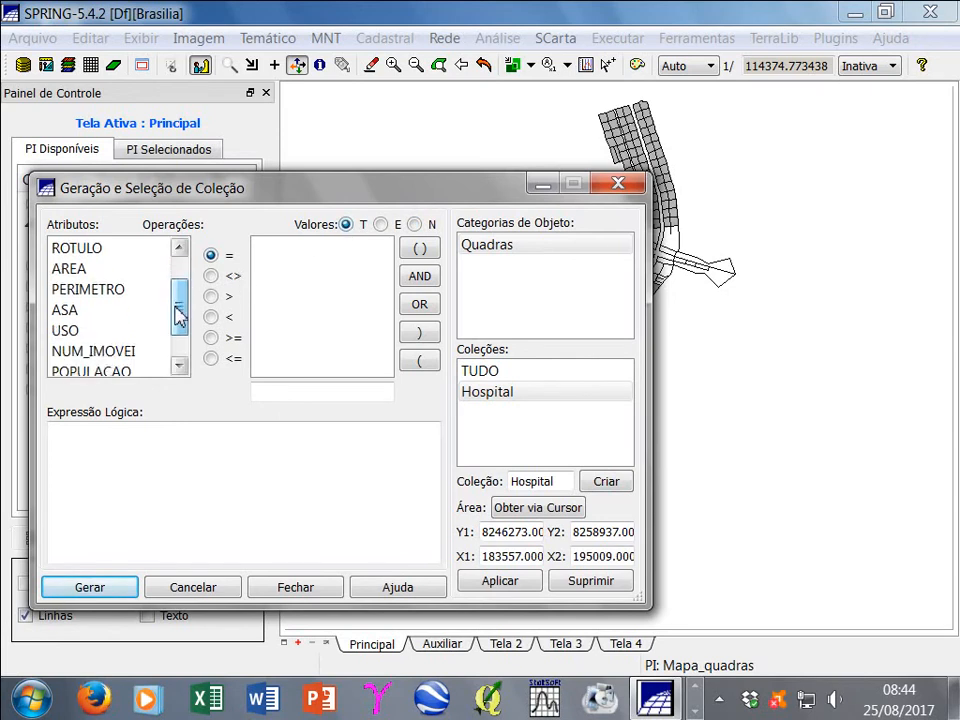
{"action": "left_click", "coordinate": [115, 336]}
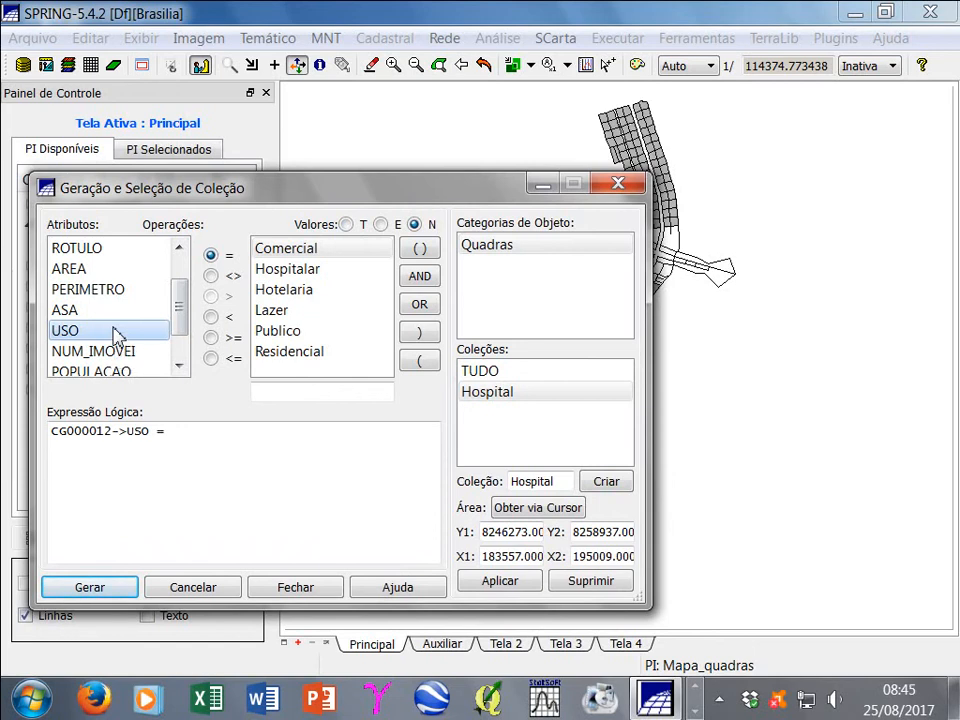
{"action": "left_click", "coordinate": [288, 272]}
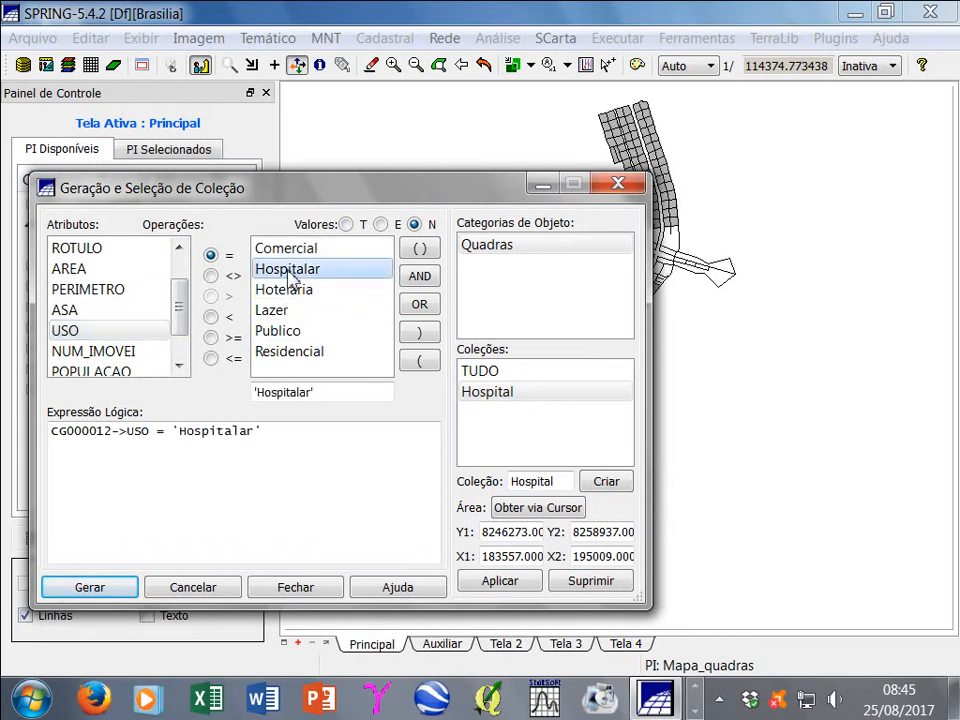
Try to apply the Hospital collection to the Quadras
{"action": "left_click", "coordinate": [492, 372]}
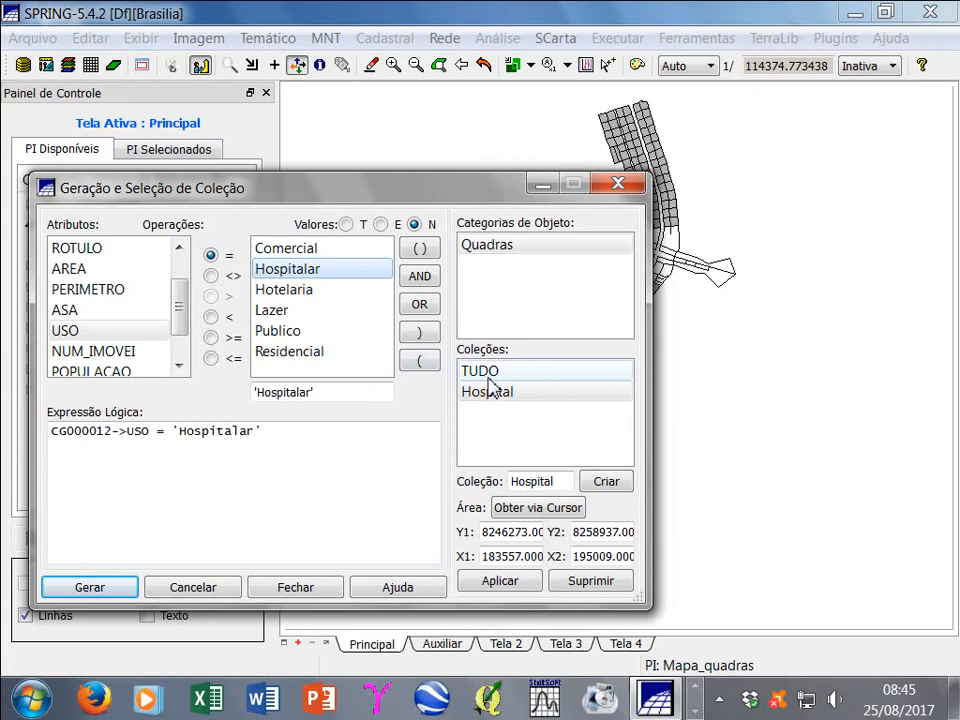
{"action": "left_click", "coordinate": [490, 390]}
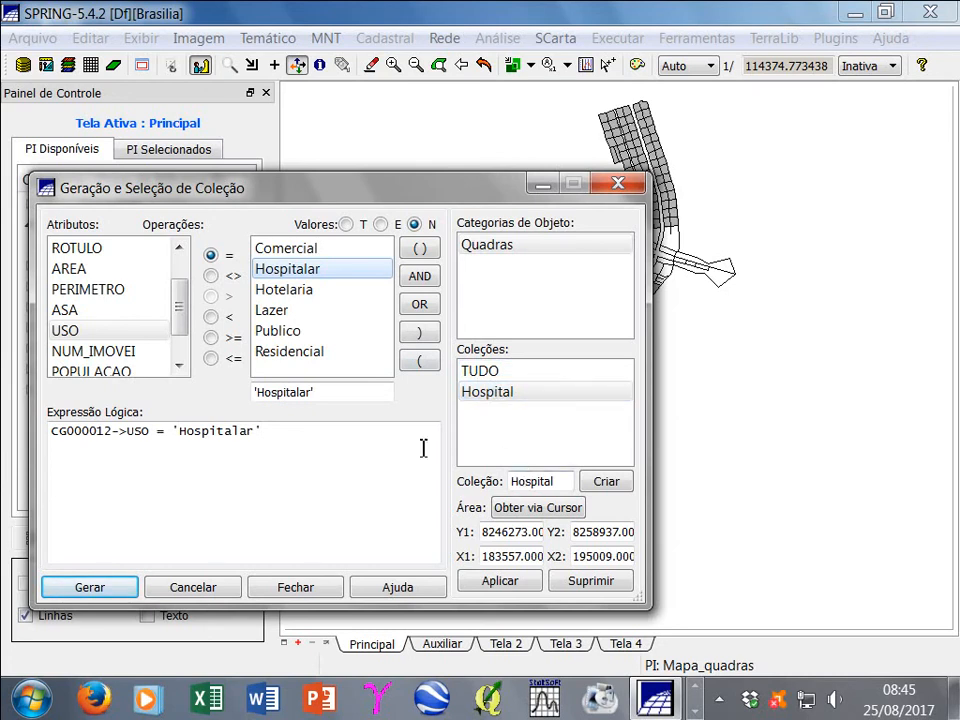
{"action": "left_click", "coordinate": [500, 582]}
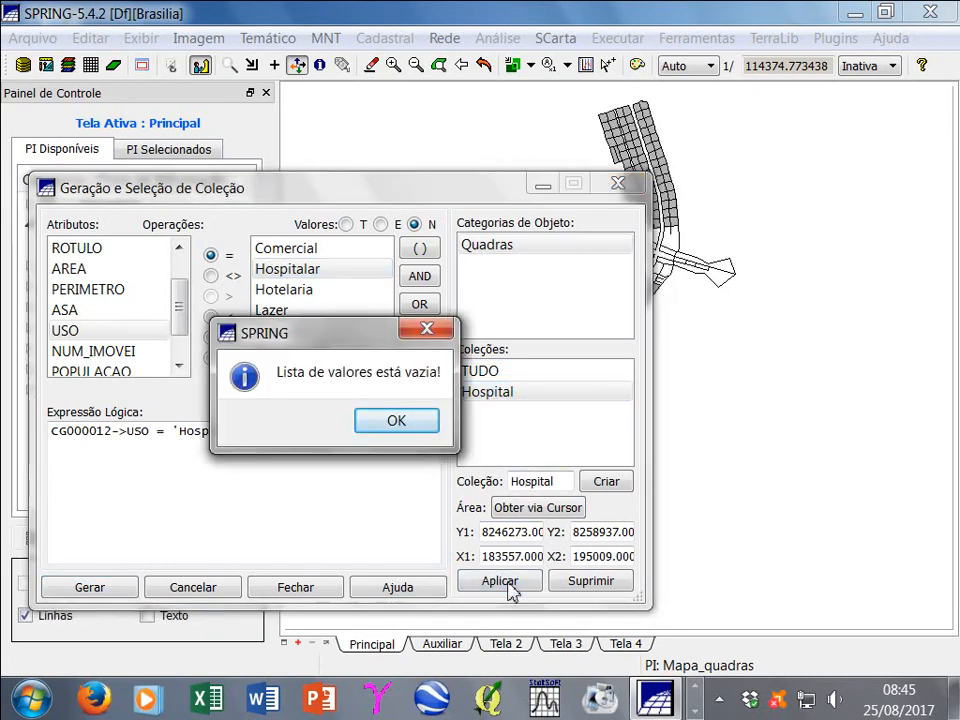
{"action": "left_click", "coordinate": [398, 425]}
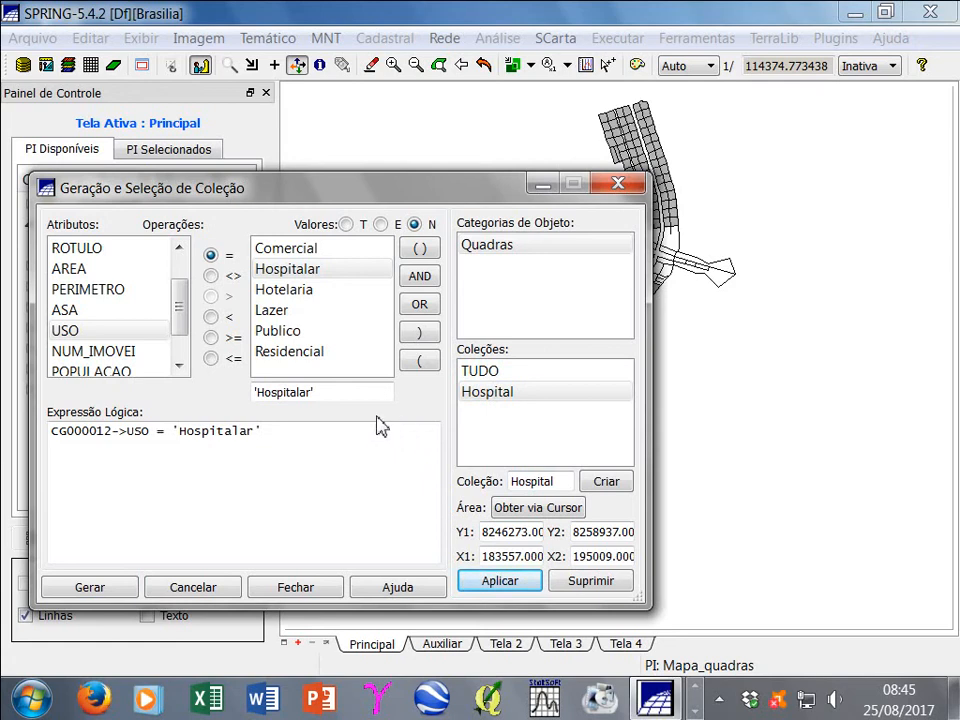
Generate the Hospital collection from the expression USO = 'Hospitalar', accept recreating the table indexes, and close the collection window
{"action": "left_click", "coordinate": [88, 588]}
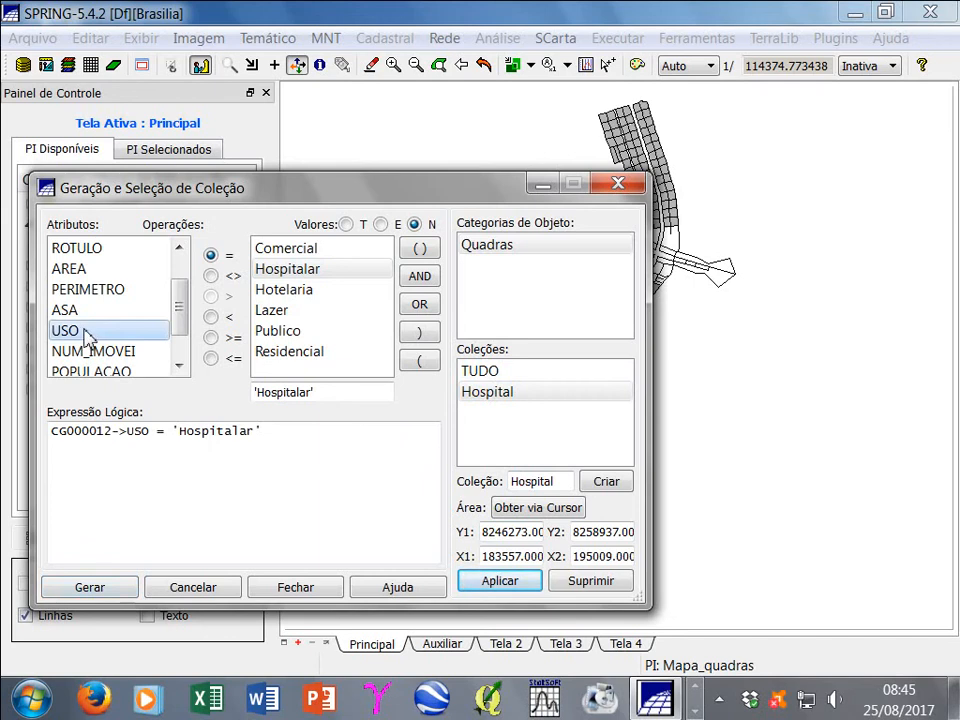
{"action": "left_click", "coordinate": [345, 224]}
{"action": "left_click", "coordinate": [291, 270]}
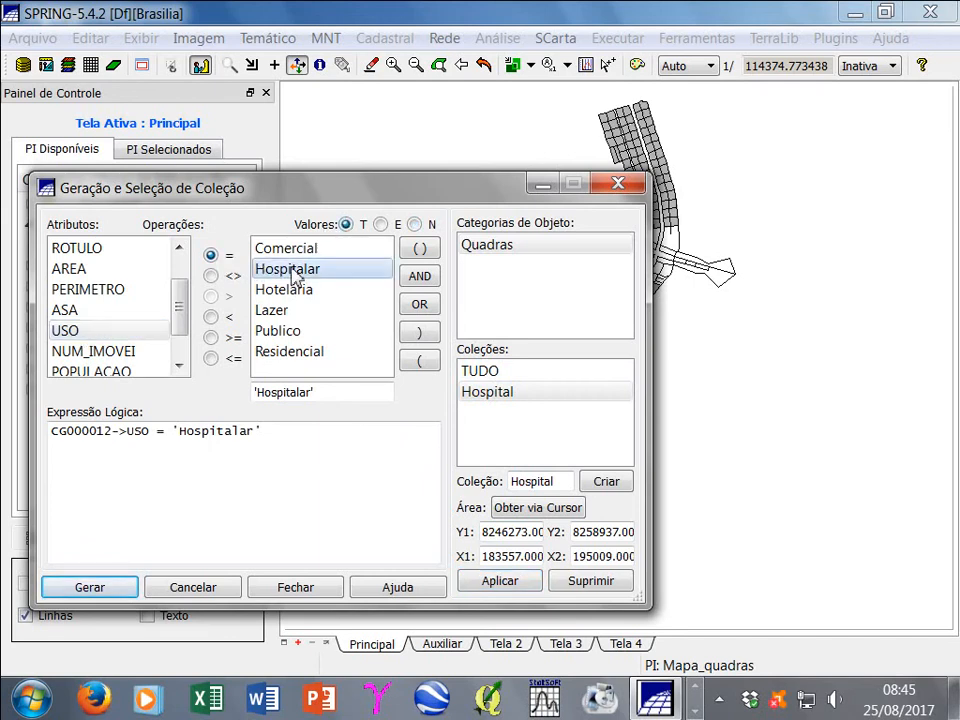
{"action": "left_click", "coordinate": [97, 592]}
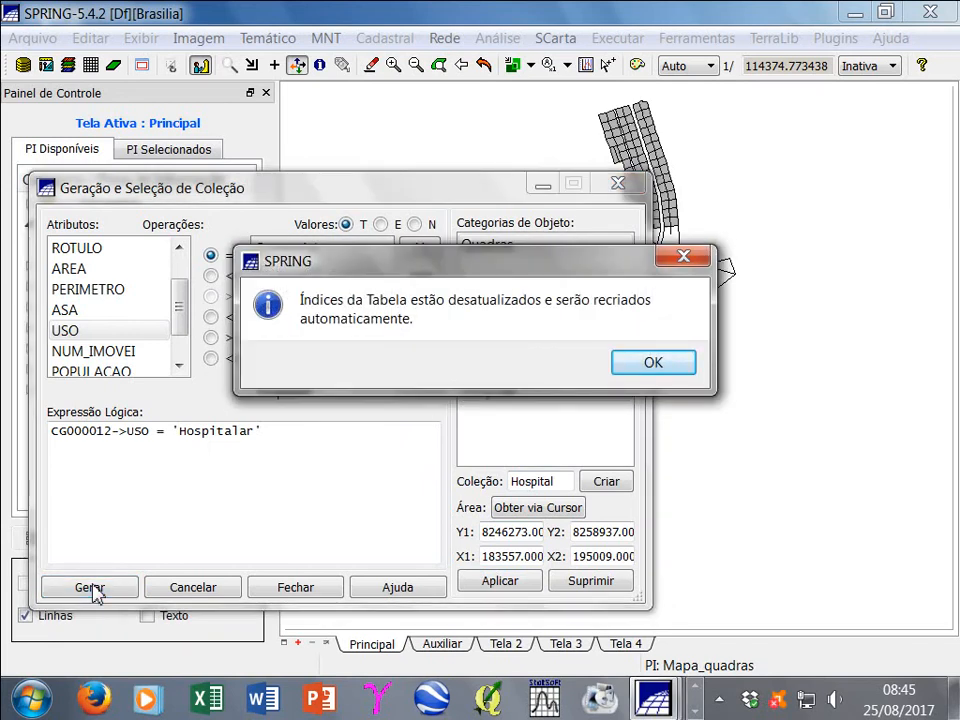
{"action": "left_click", "coordinate": [652, 366]}
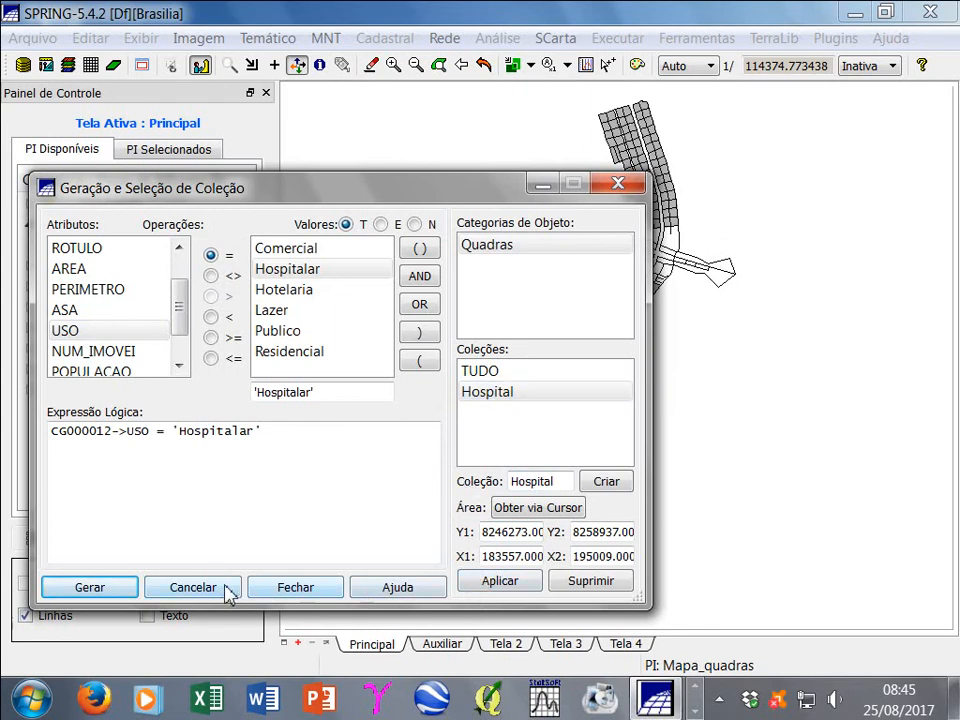
{"action": "left_click", "coordinate": [297, 587]}
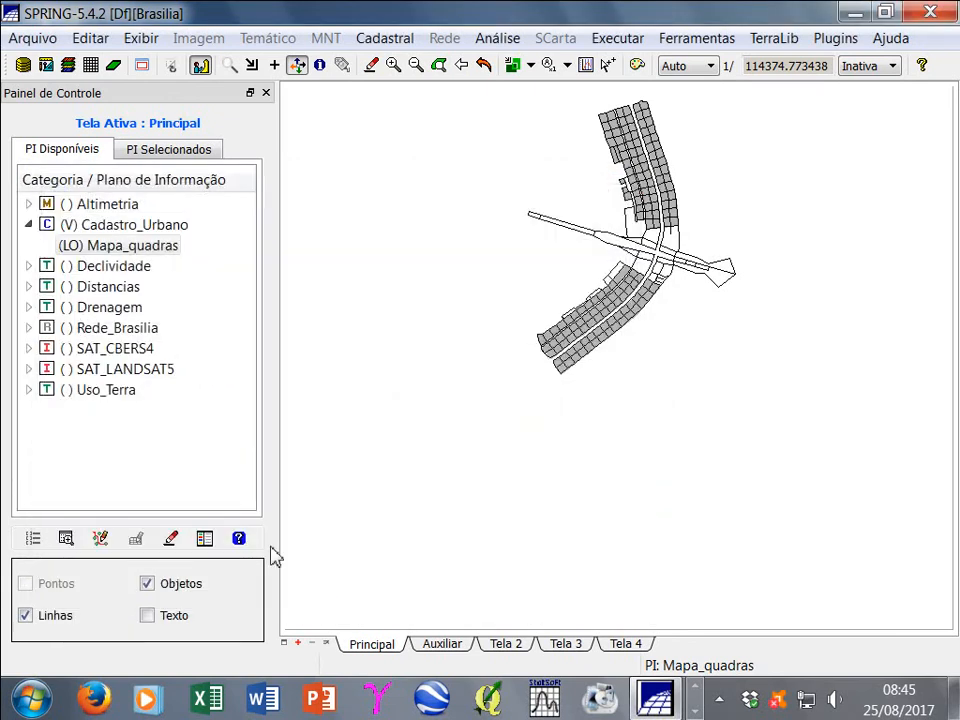
Apply the Hospital collection to the Quadras of Mapa_quadras and close the object visualization
{"action": "left_click", "coordinate": [68, 543]}
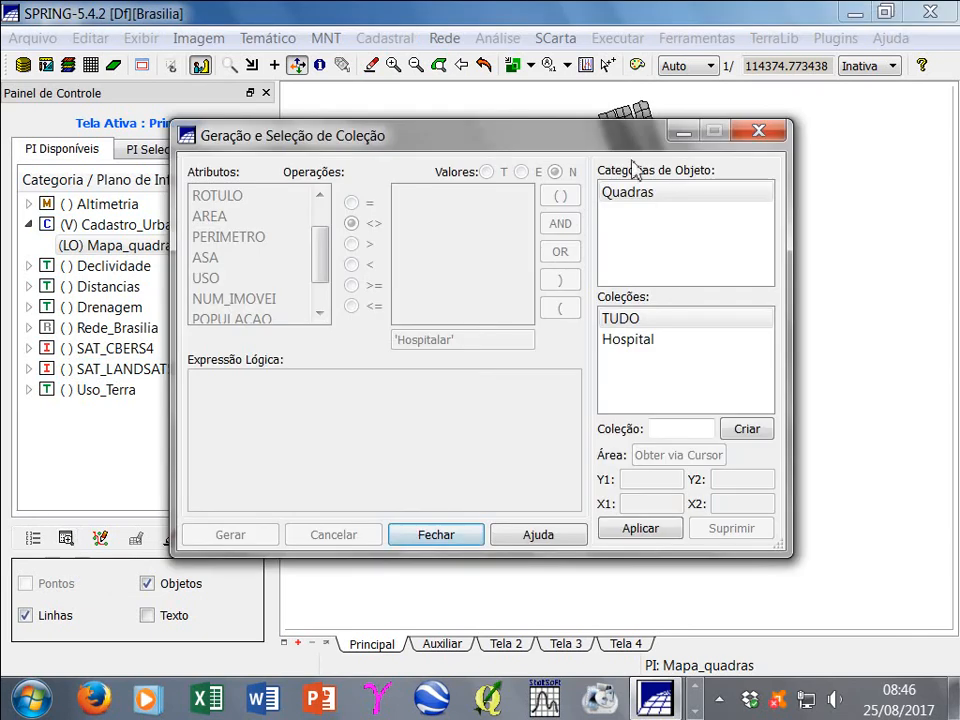
{"action": "left_click_drag", "start_coordinate": [604, 150], "coordinate": [513, 129]}
{"action": "left_click", "coordinate": [490, 333]}
{"action": "left_click", "coordinate": [519, 525]}
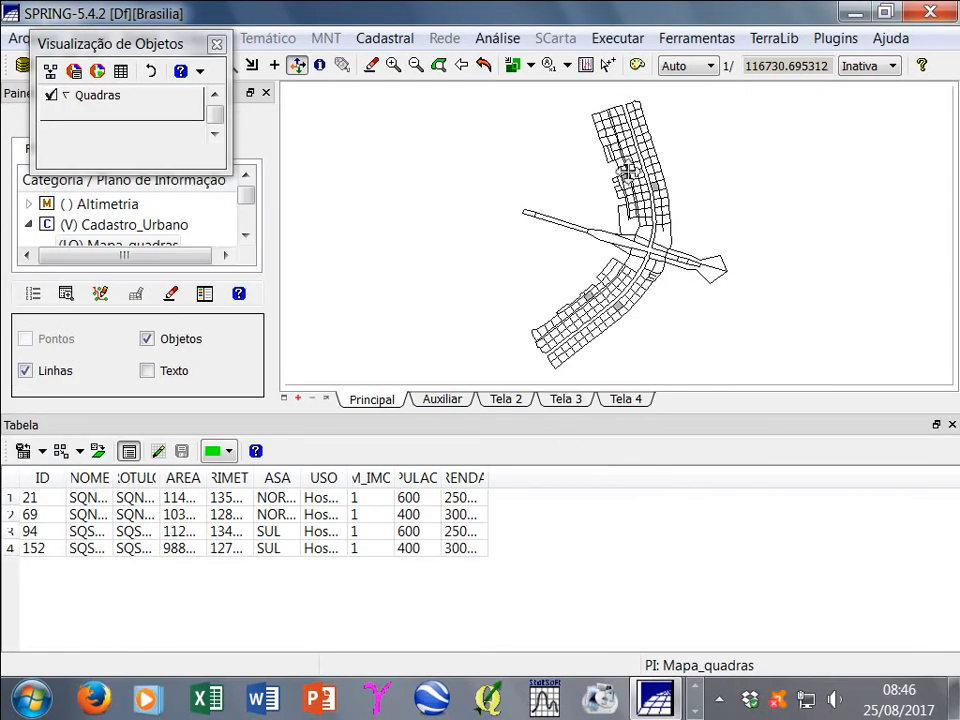
{"action": "left_click", "coordinate": [217, 46]}
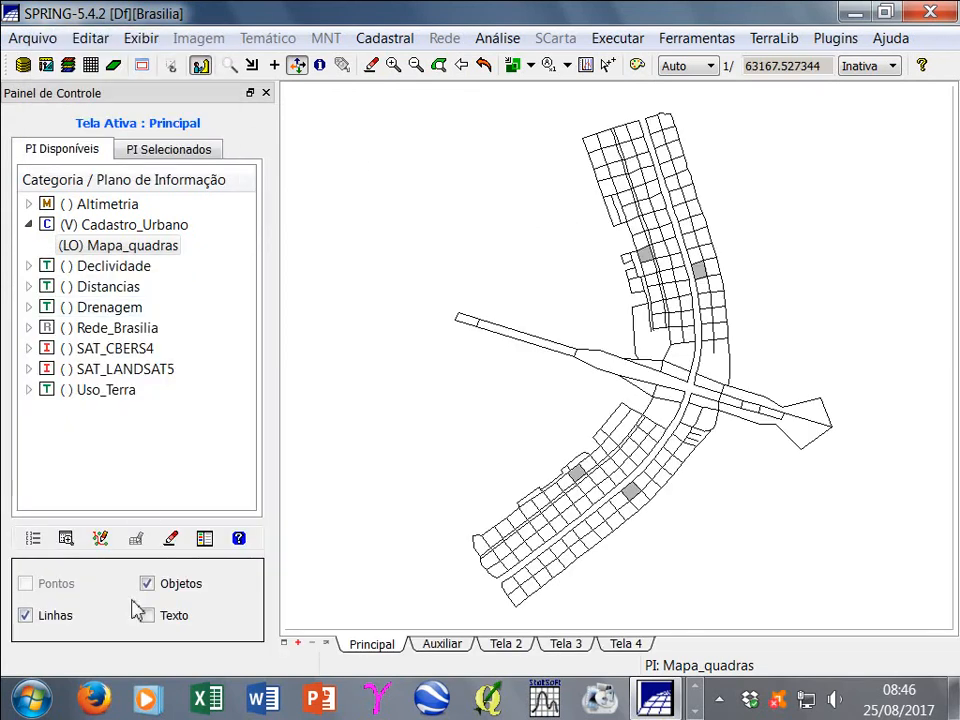
Reopen the collection selection for Mapa_quadras and apply the TUDO collection to the Quadras
{"action": "left_click", "coordinate": [66, 540]}
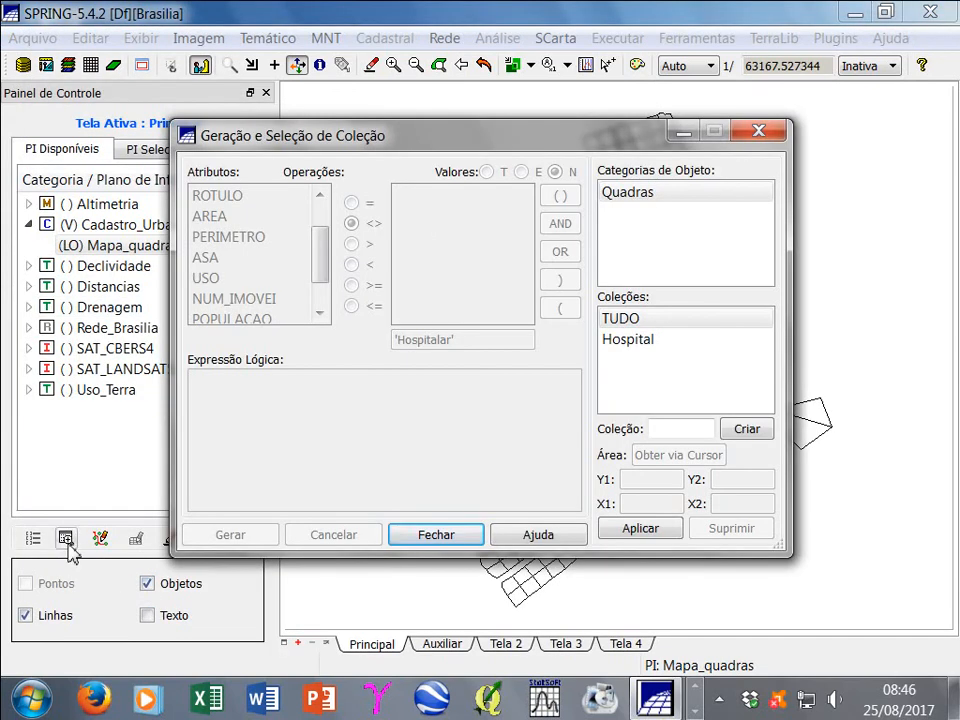
{"action": "left_click_drag", "start_coordinate": [489, 142], "coordinate": [356, 112]}
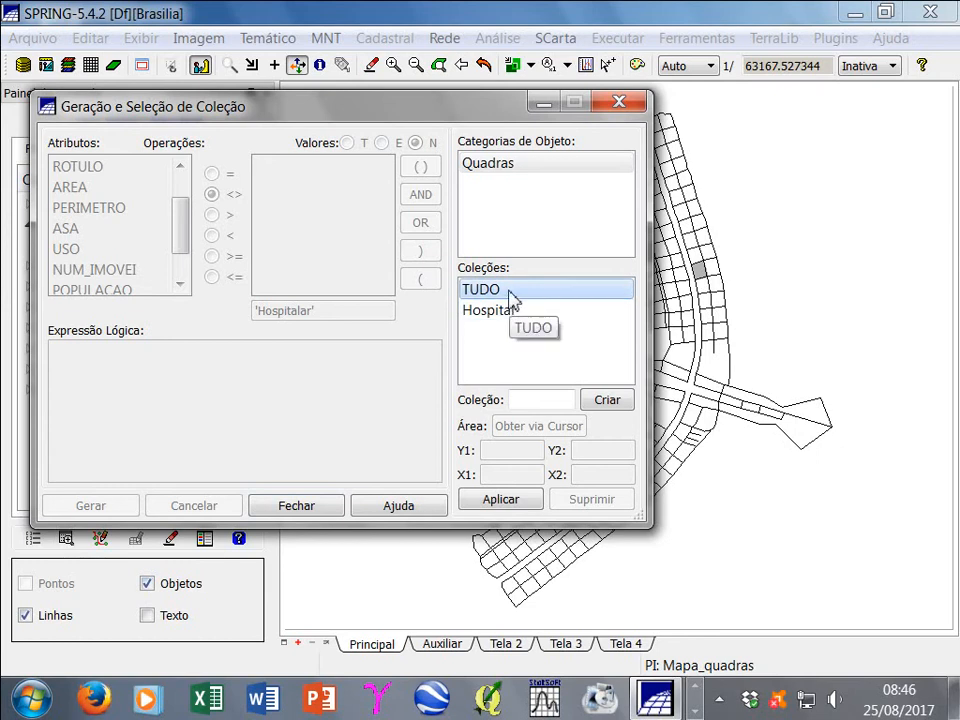
{"action": "left_click", "coordinate": [501, 502]}
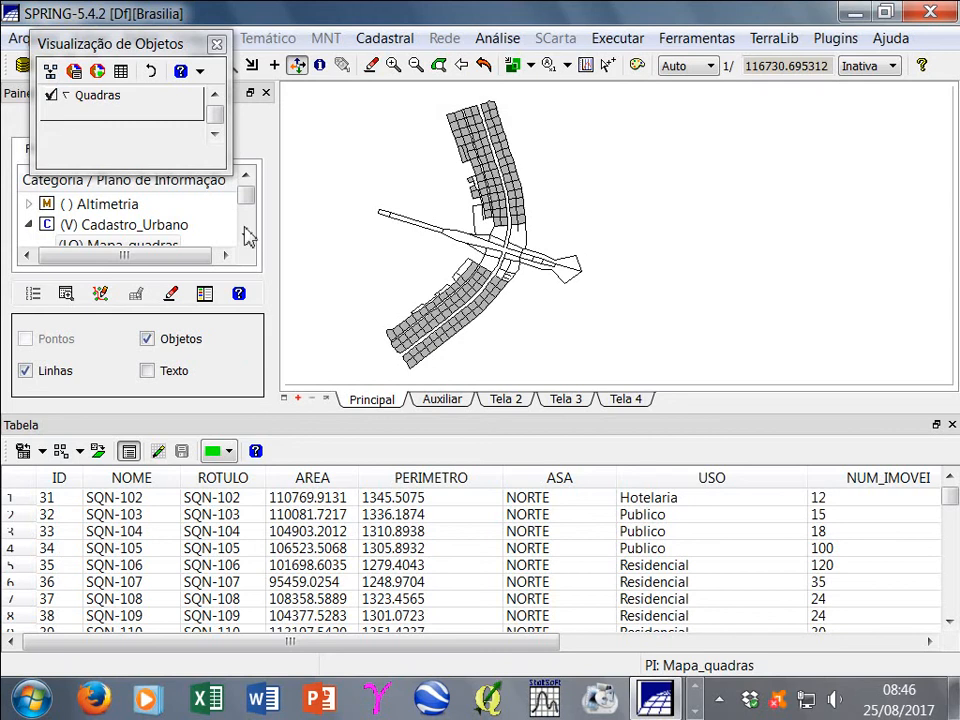
Open the spatial query for the Quadras and examine the relationships offered by the Topologia and Direção operations
{"action": "left_click", "coordinate": [97, 71]}
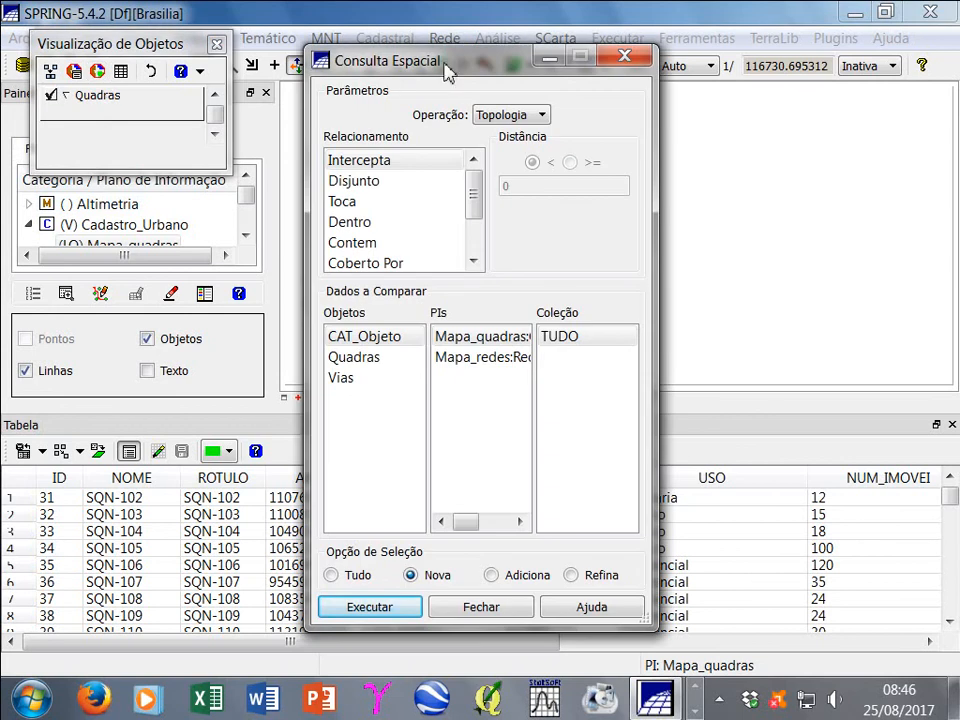
{"action": "left_click_drag", "start_coordinate": [340, 22], "coordinate": [178, 61]}
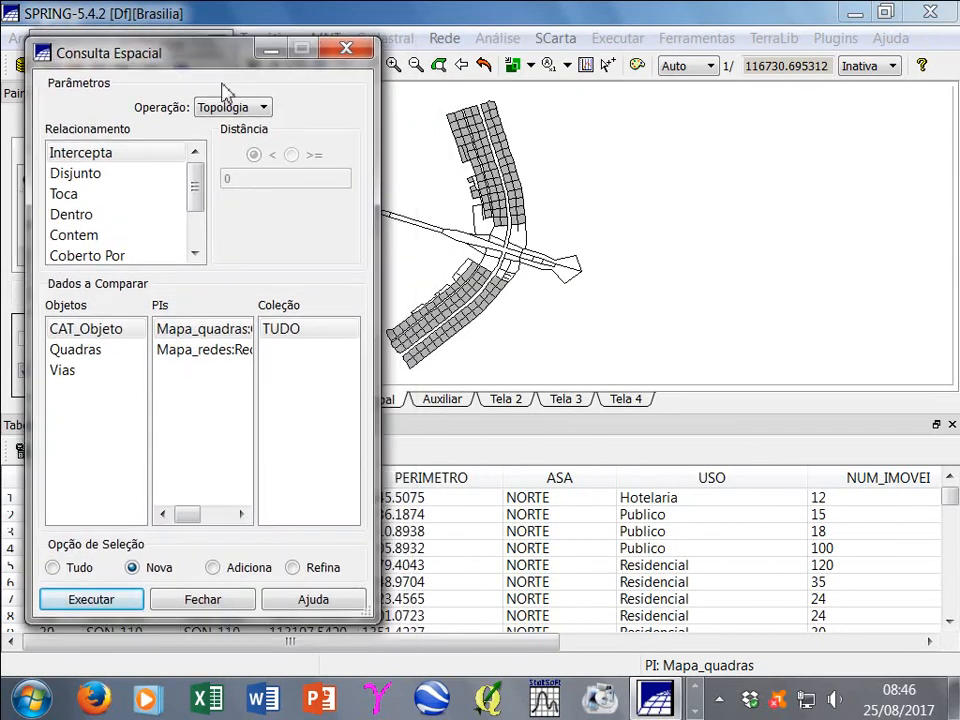
{"action": "left_click", "coordinate": [262, 107]}
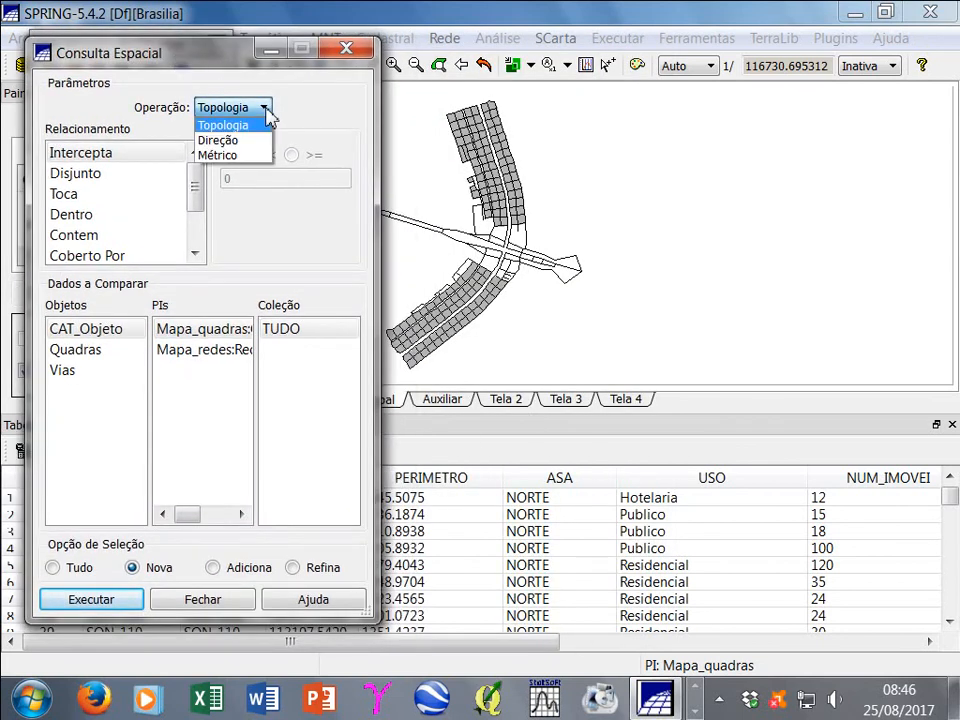
{"action": "left_click", "coordinate": [268, 118]}
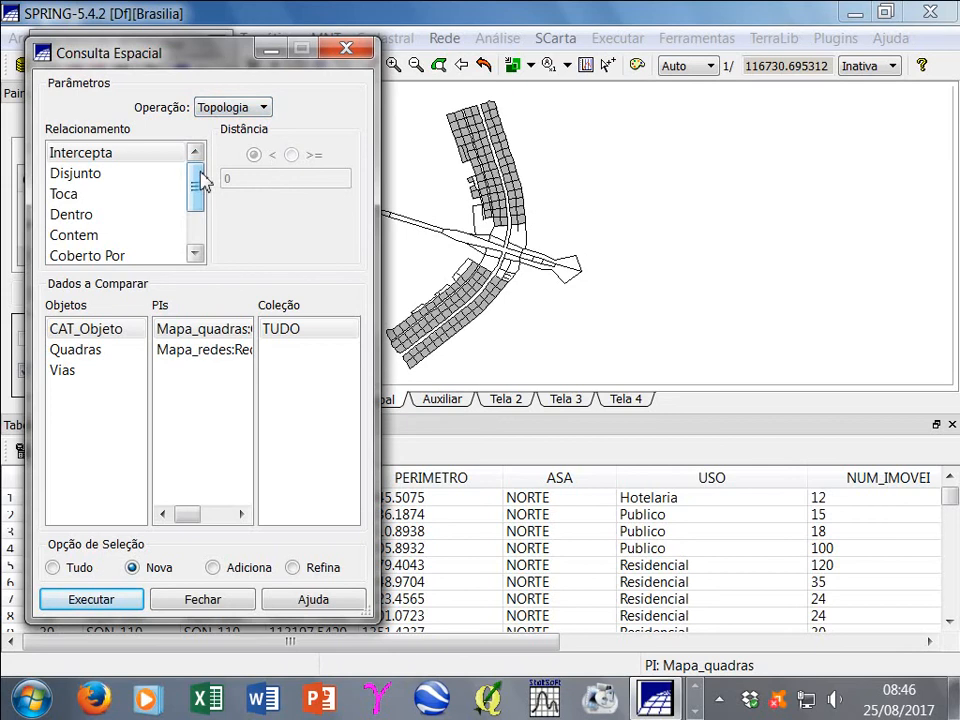
{"action": "mouse_move", "coordinate": [193, 182]}
{"action": "left_mouse_down"}
{"action": "mouse_move", "coordinate": [193, 208]}
{"action": "mouse_move", "coordinate": [191, 174]}
{"action": "left_mouse_up"}
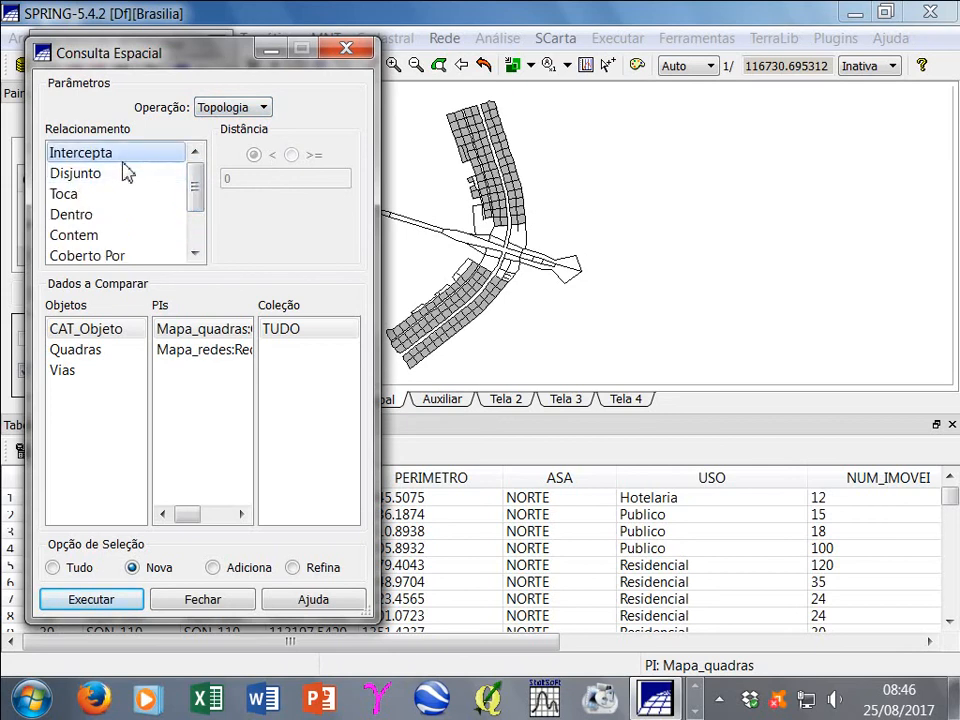
{"action": "mouse_move", "coordinate": [195, 193]}
{"action": "left_mouse_down"}
{"action": "mouse_move", "coordinate": [195, 228]}
{"action": "mouse_move", "coordinate": [193, 186]}
{"action": "left_mouse_up"}
{"action": "left_click", "coordinate": [264, 106]}
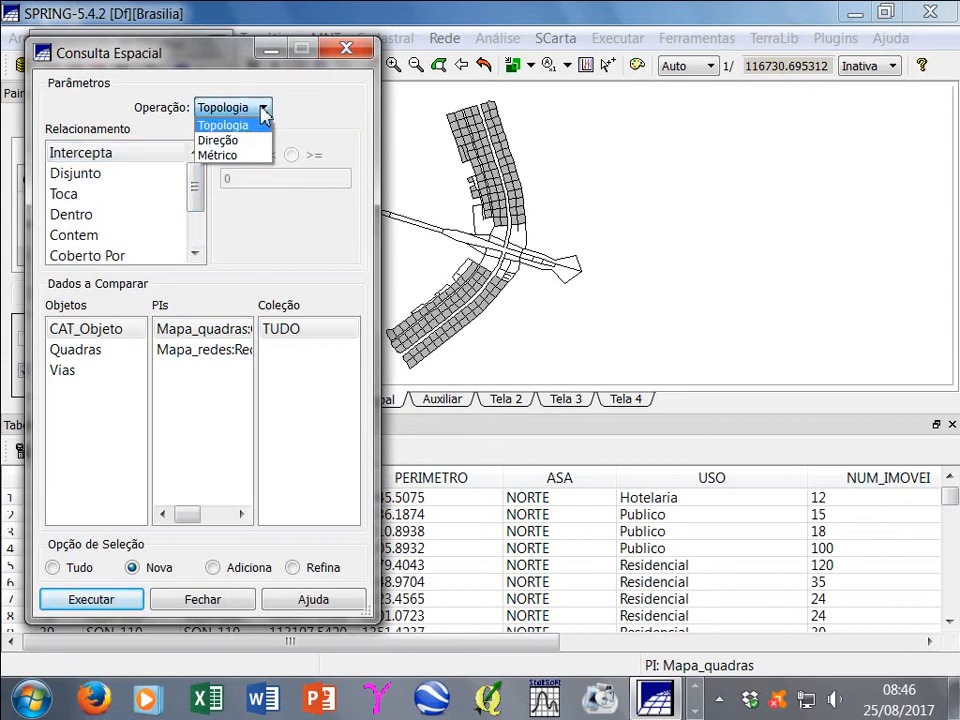
{"action": "left_click", "coordinate": [253, 150]}
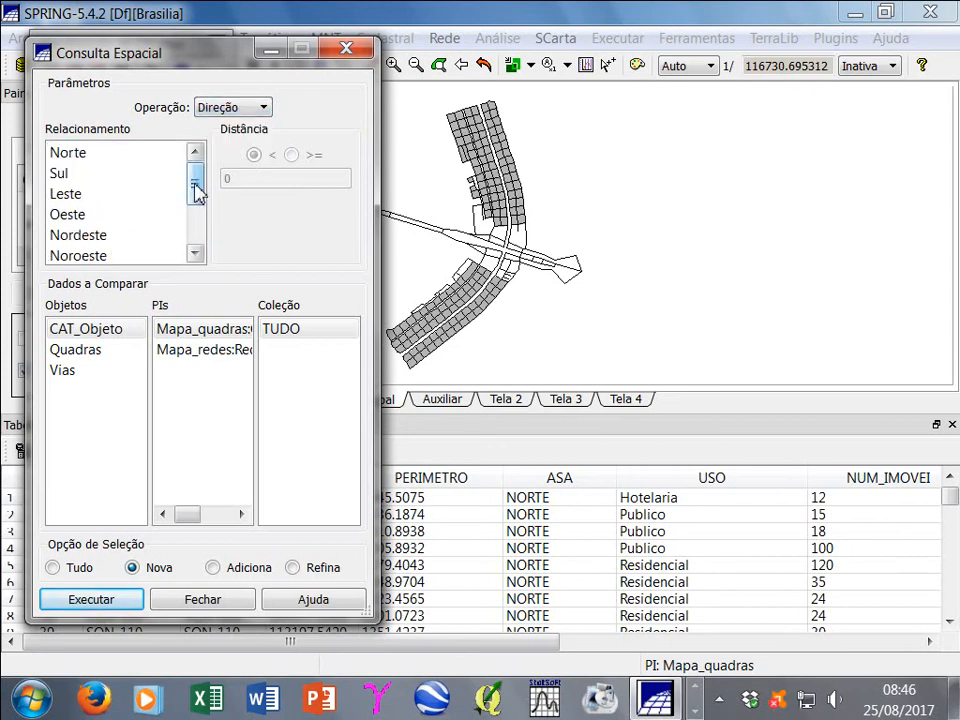
{"action": "mouse_move", "coordinate": [197, 189]}
{"action": "left_mouse_down"}
{"action": "mouse_move", "coordinate": [195, 210]}
{"action": "mouse_move", "coordinate": [193, 180]}
{"action": "left_mouse_up"}
Set the spatial query to the Métrico operation with a distance of less than 500
{"action": "left_click", "coordinate": [262, 106]}
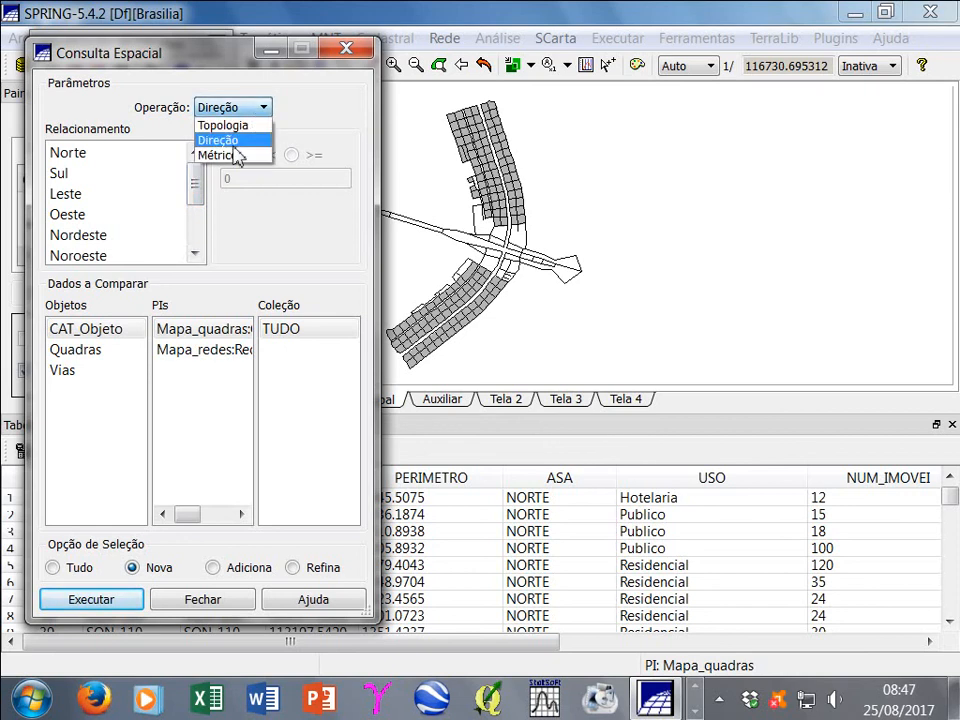
{"action": "left_click", "coordinate": [231, 157]}
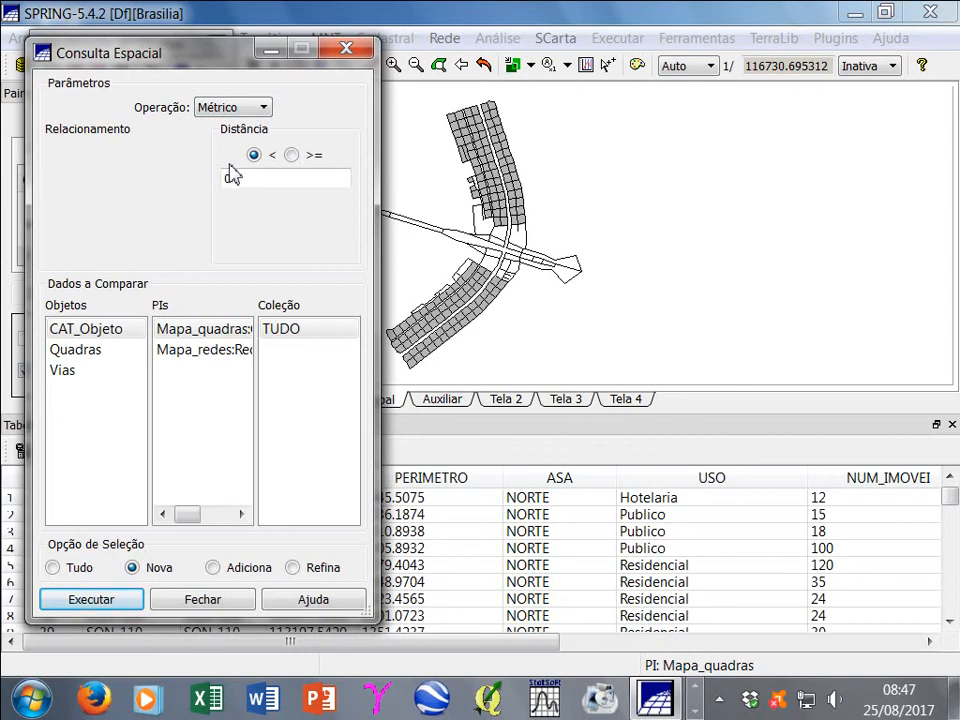
{"action": "left_click_drag", "start_coordinate": [233, 180], "coordinate": [215, 180]}
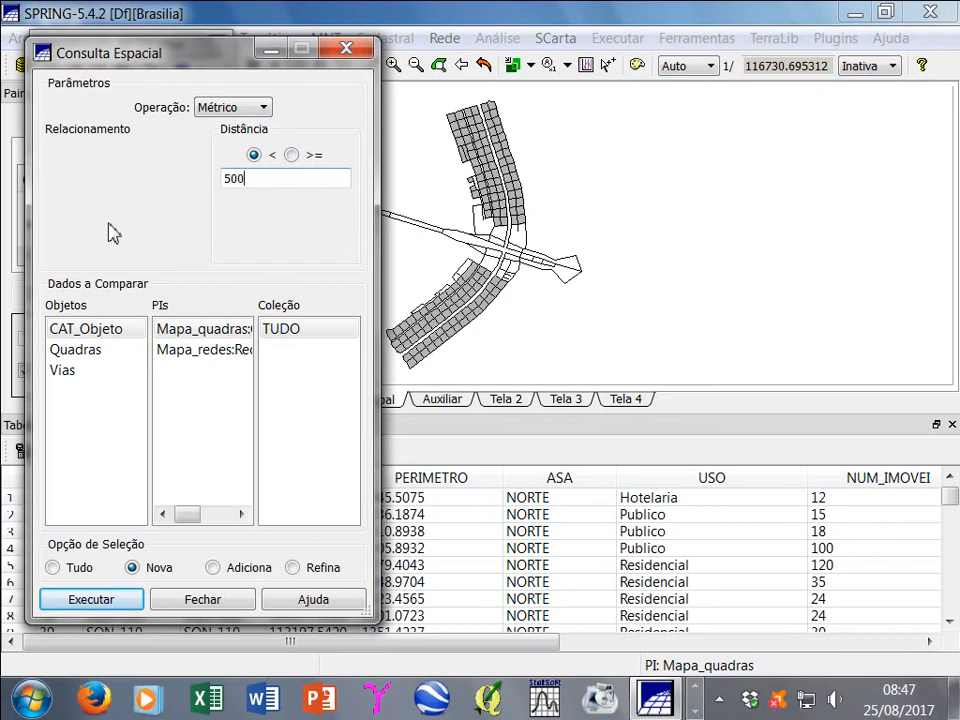
Run the metric query comparing with the Hospital collection of the Quadras in Mapa_quadras as a new selection
{"action": "left_click", "coordinate": [82, 330]}
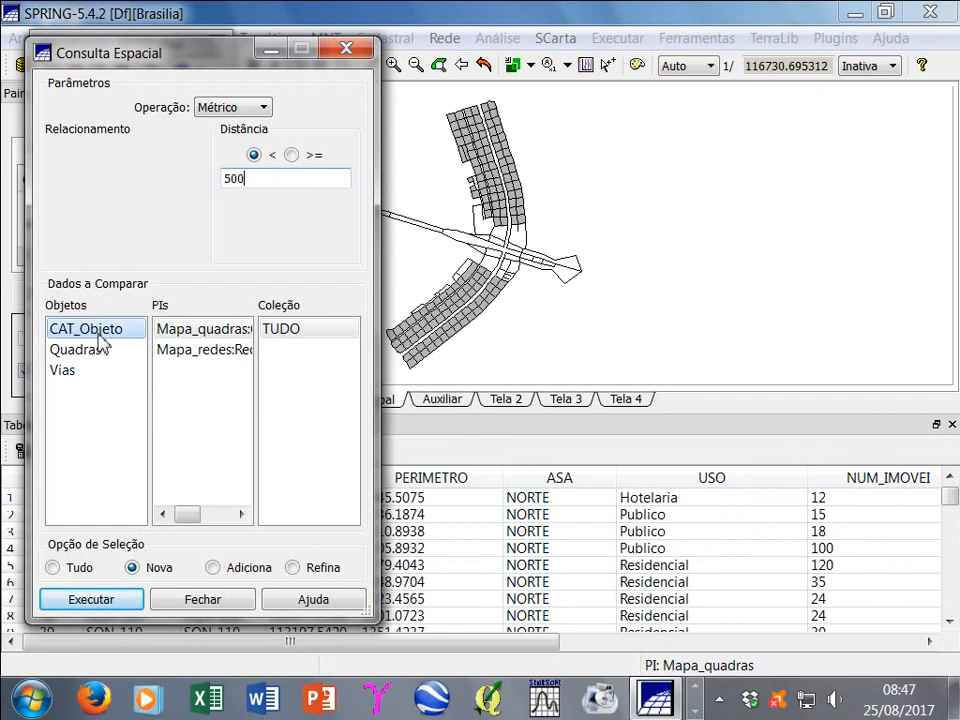
{"action": "left_click", "coordinate": [60, 350]}
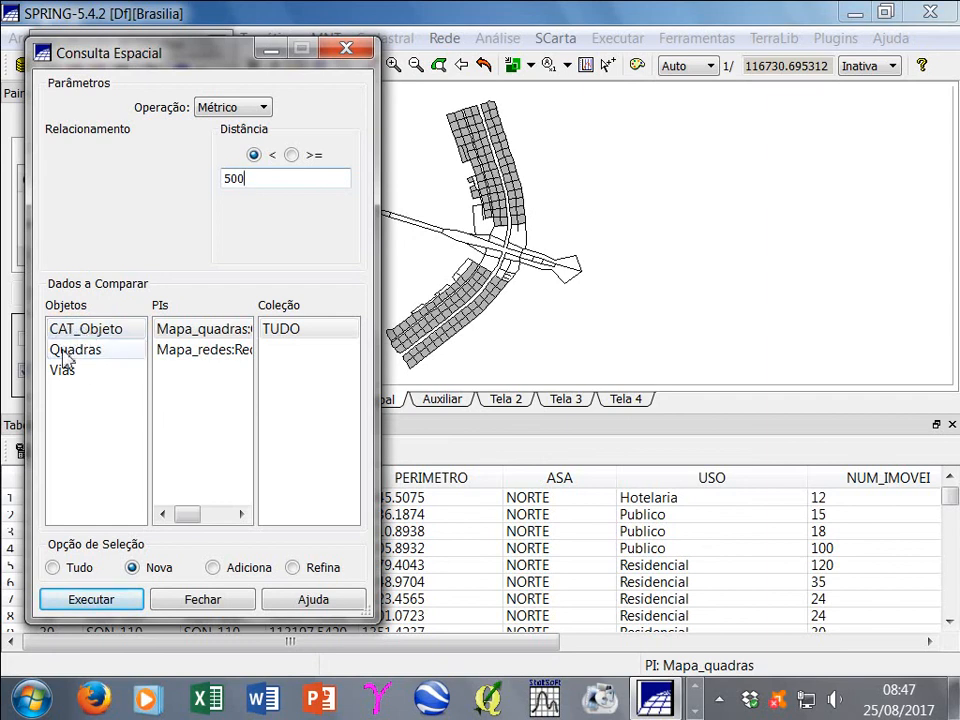
{"action": "left_click", "coordinate": [62, 371]}
{"action": "left_click", "coordinate": [56, 359]}
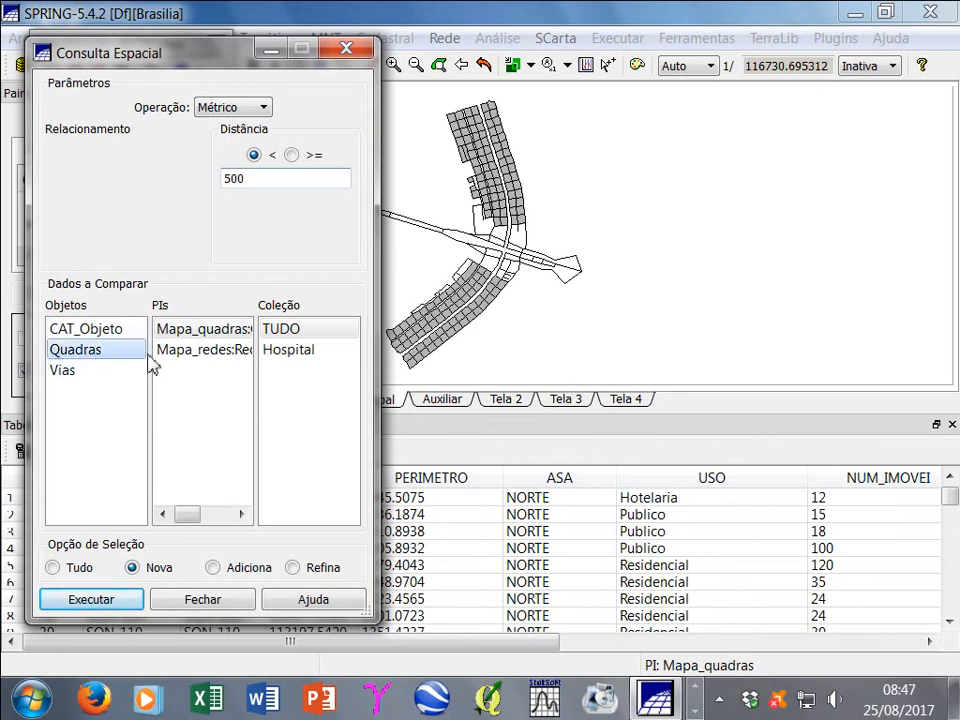
{"action": "left_click", "coordinate": [199, 334]}
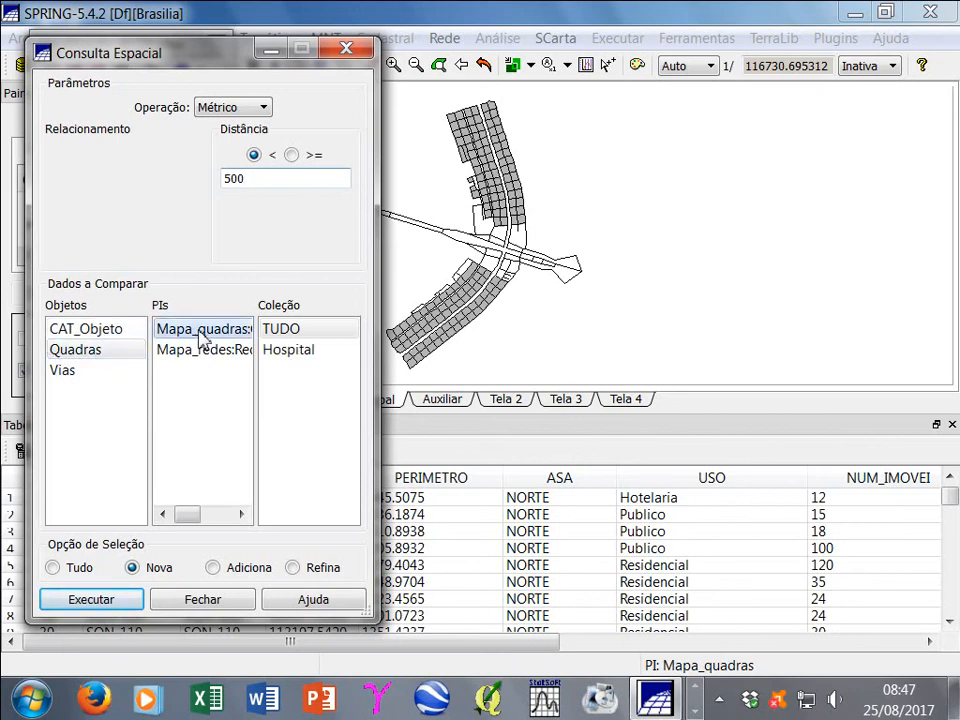
{"action": "left_click", "coordinate": [295, 350]}
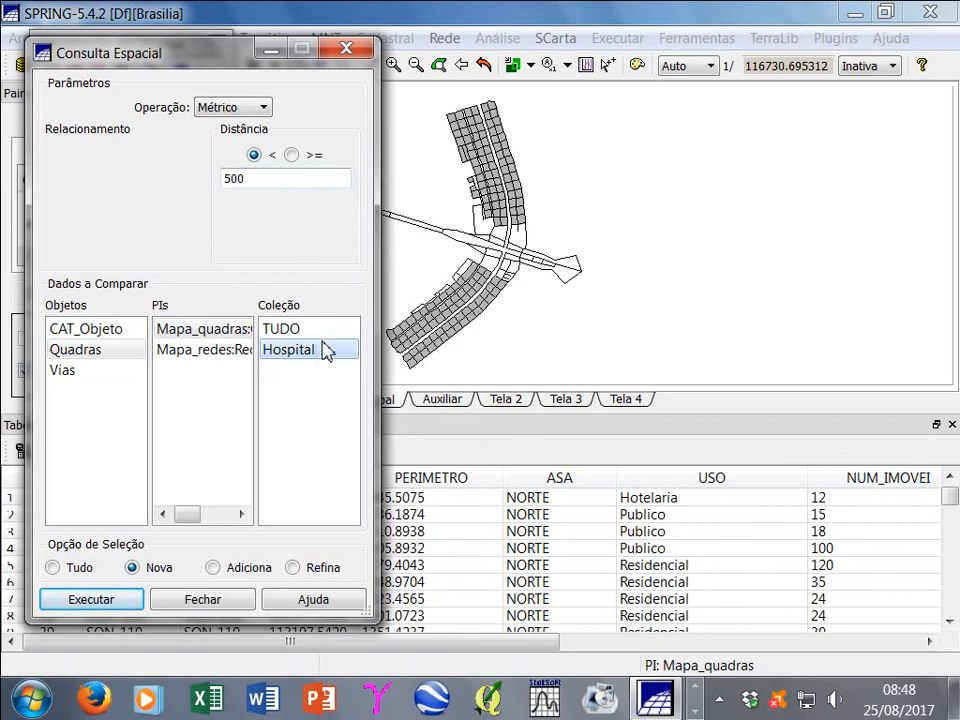
{"action": "left_click", "coordinate": [95, 606]}
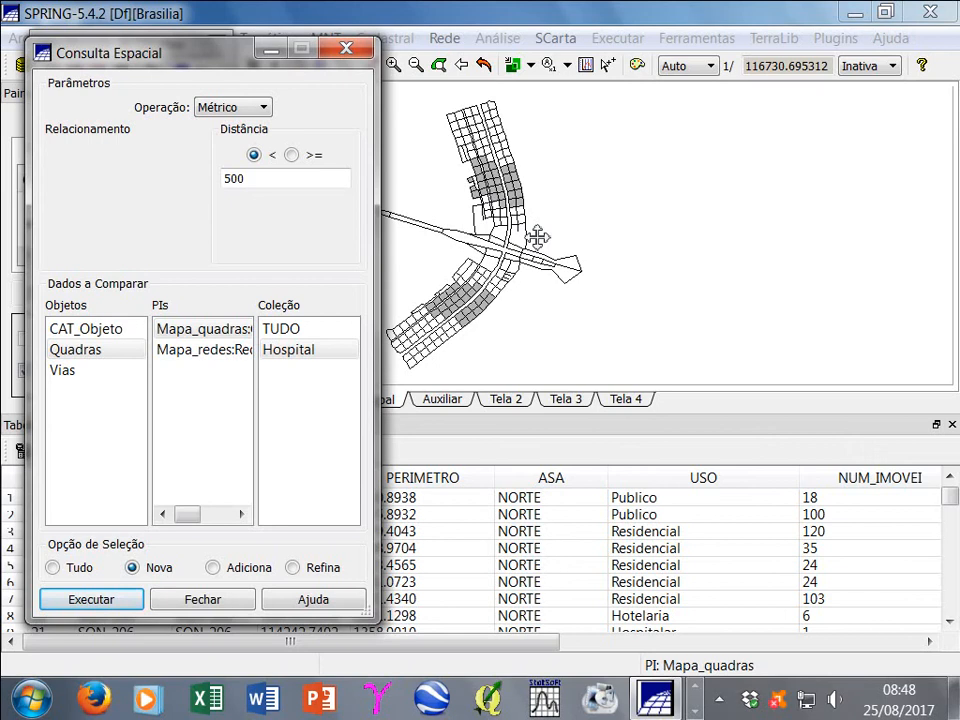
Review the quadras selected by the metric query in the attribute table, and close the spatial query
{"action": "left_click", "coordinate": [271, 48]}
{"action": "scroll", "coordinate": [185, 515], "scroll_direction": "down", "scroll_amount": 16}
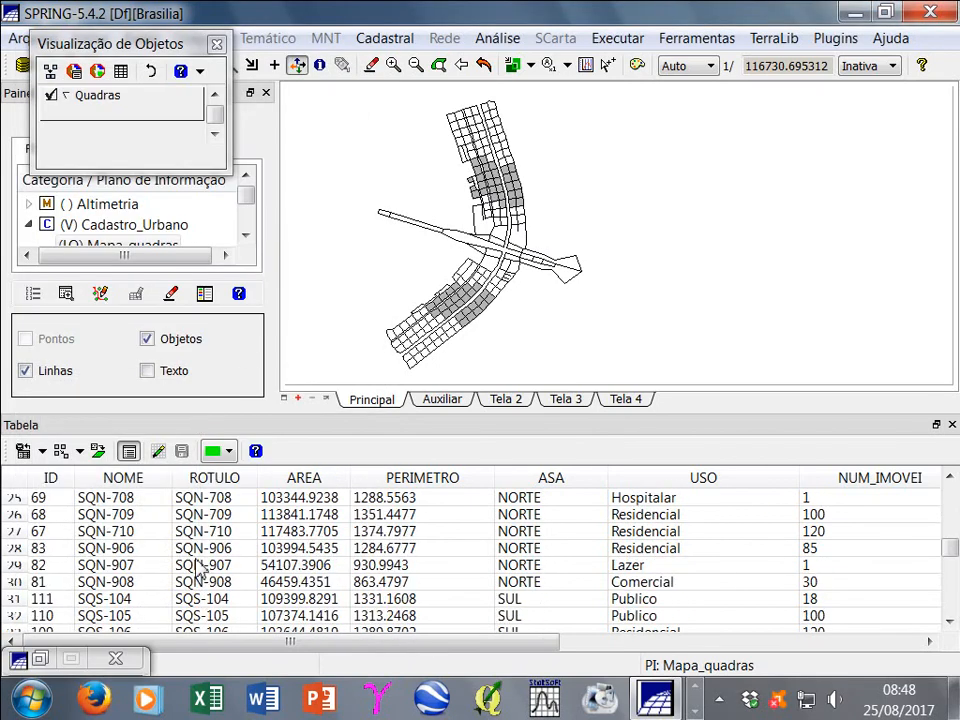
{"action": "scroll", "coordinate": [193, 590], "scroll_direction": "up", "scroll_amount": 16}
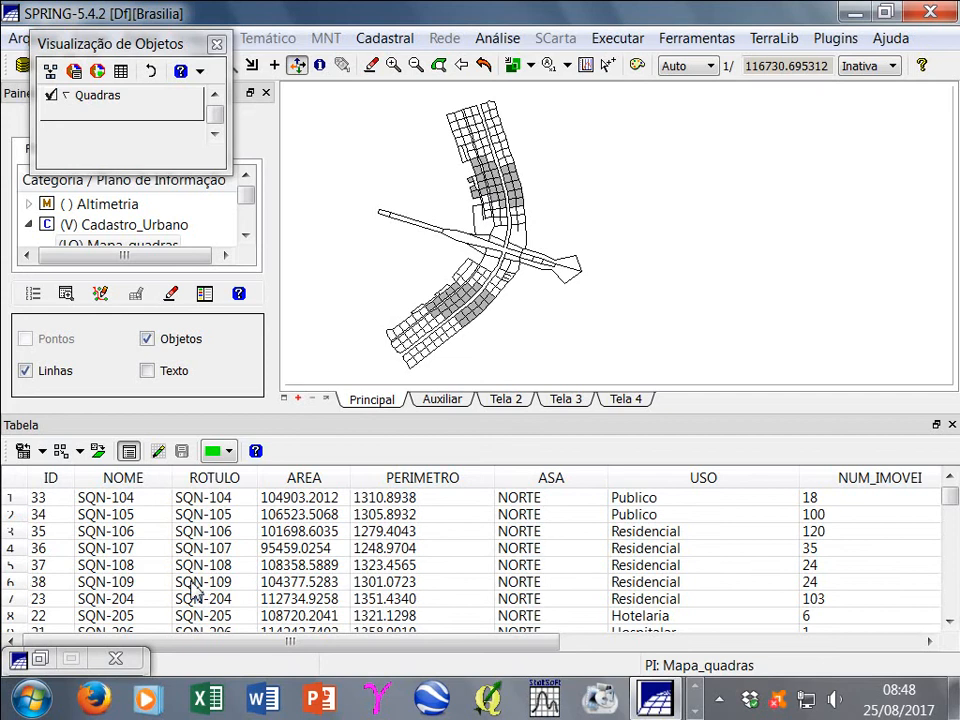
{"action": "left_click", "coordinate": [40, 658]}
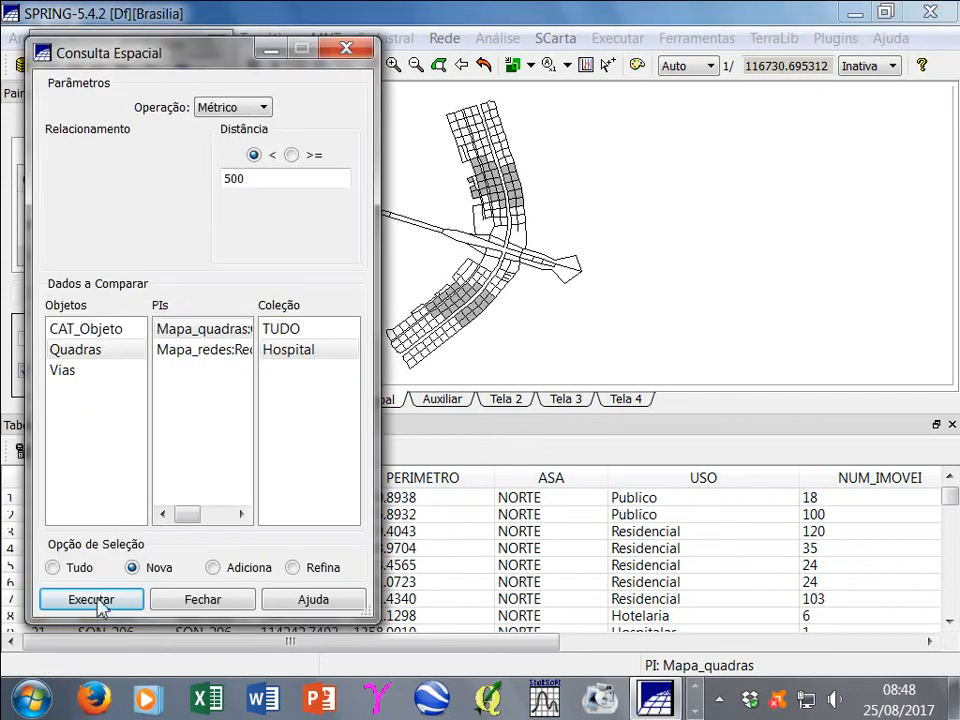
{"action": "left_click_drag", "start_coordinate": [198, 55], "coordinate": [463, 90]}
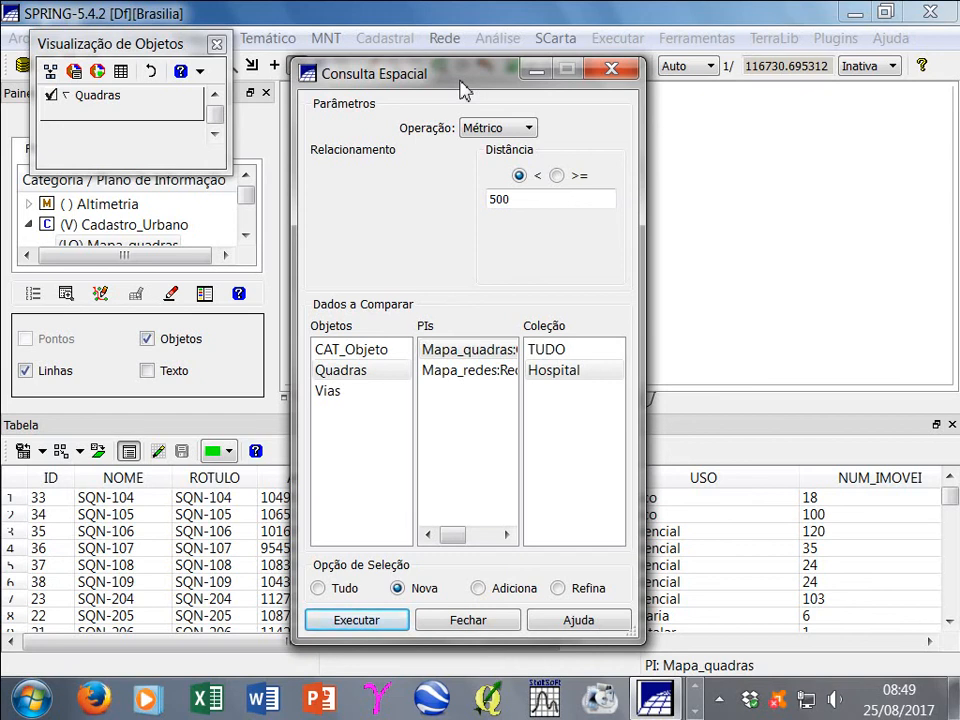
{"action": "left_click", "coordinate": [472, 621]}
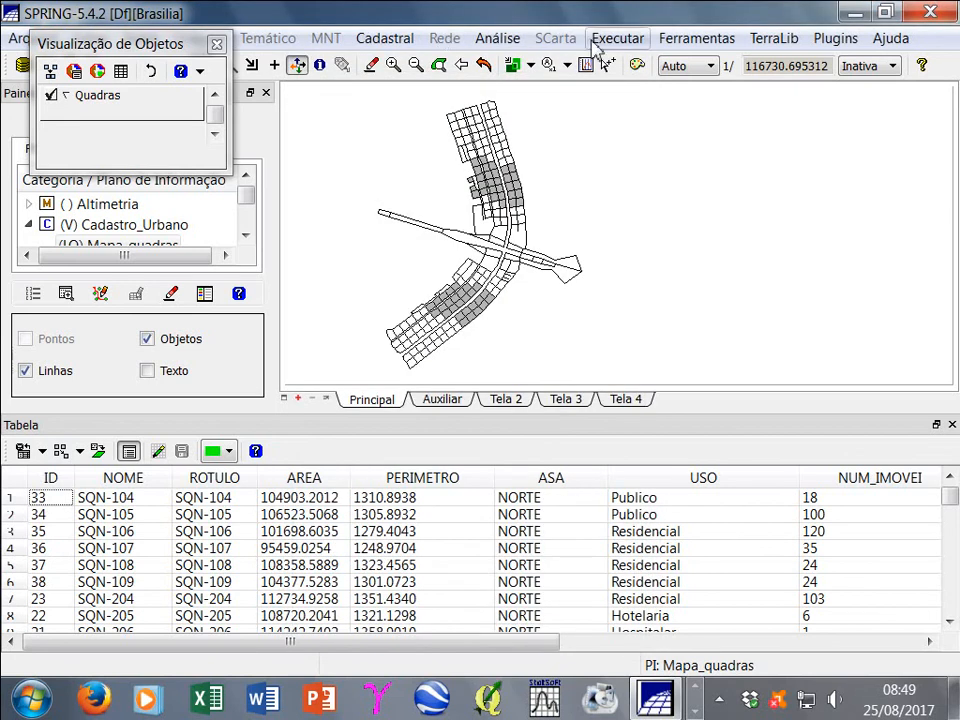
Clear all results of the metric spatial query and close the object visualization
{"action": "left_click", "coordinate": [597, 45]}
{"action": "mouse_move", "coordinate": [645, 207]}
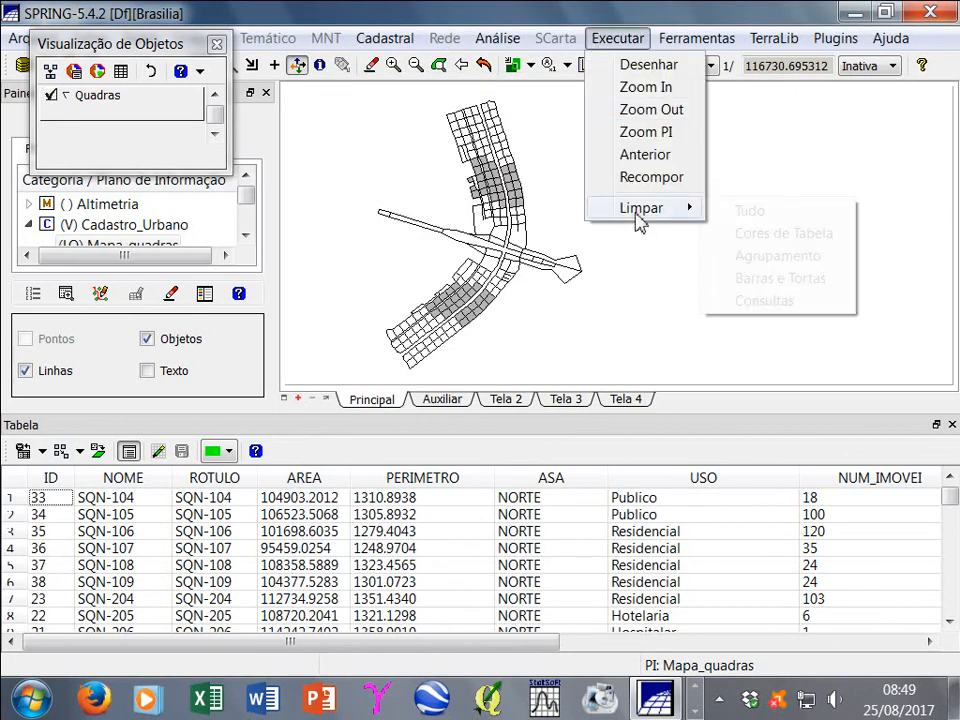
{"action": "left_click", "coordinate": [779, 218]}
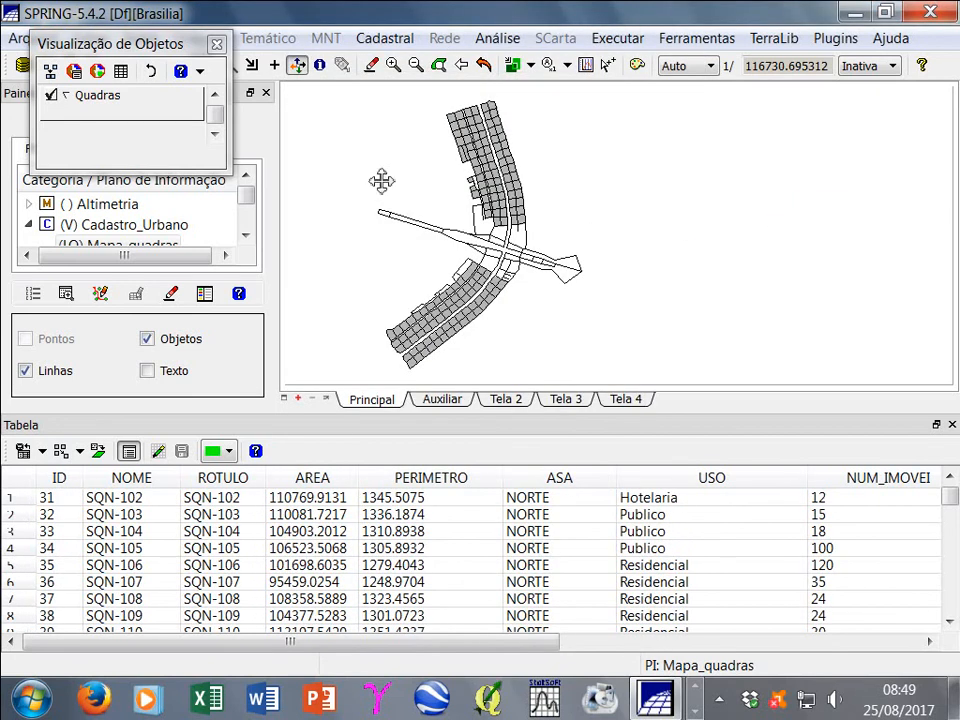
{"action": "left_click", "coordinate": [216, 44]}
{"action": "left_click", "coordinate": [65, 538]}
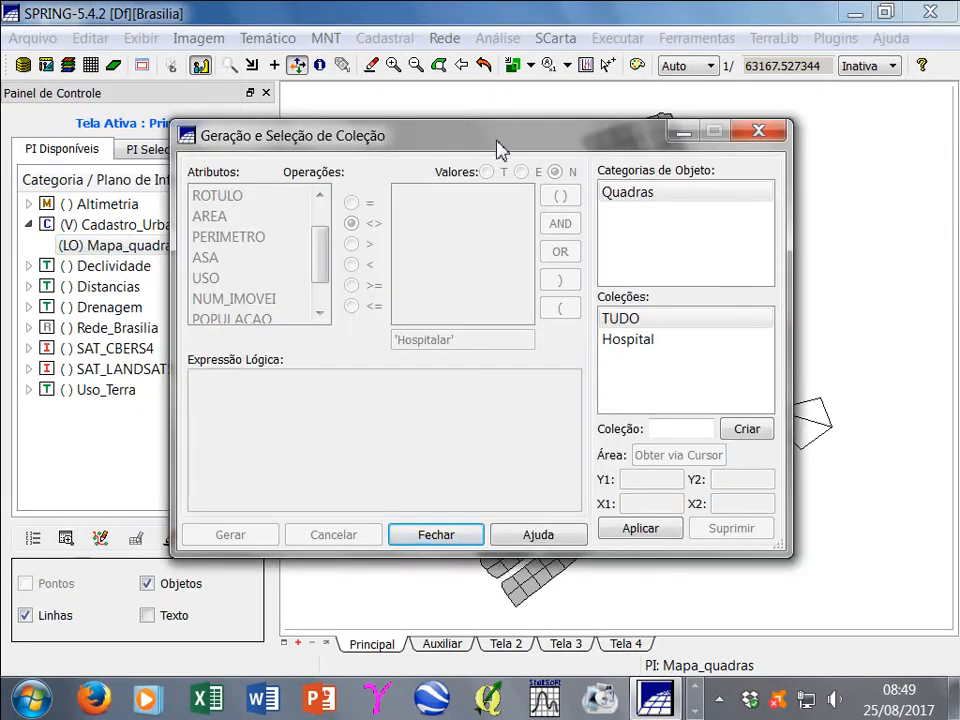
{"action": "left_click_drag", "start_coordinate": [500, 146], "coordinate": [445, 118]}
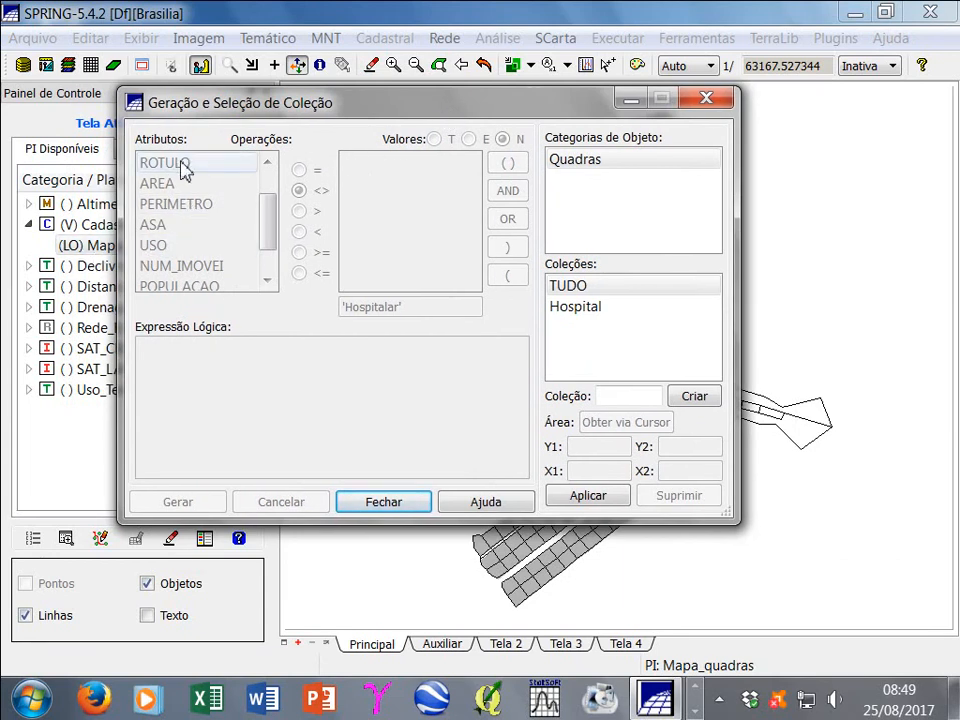
{"action": "left_click", "coordinate": [706, 99]}
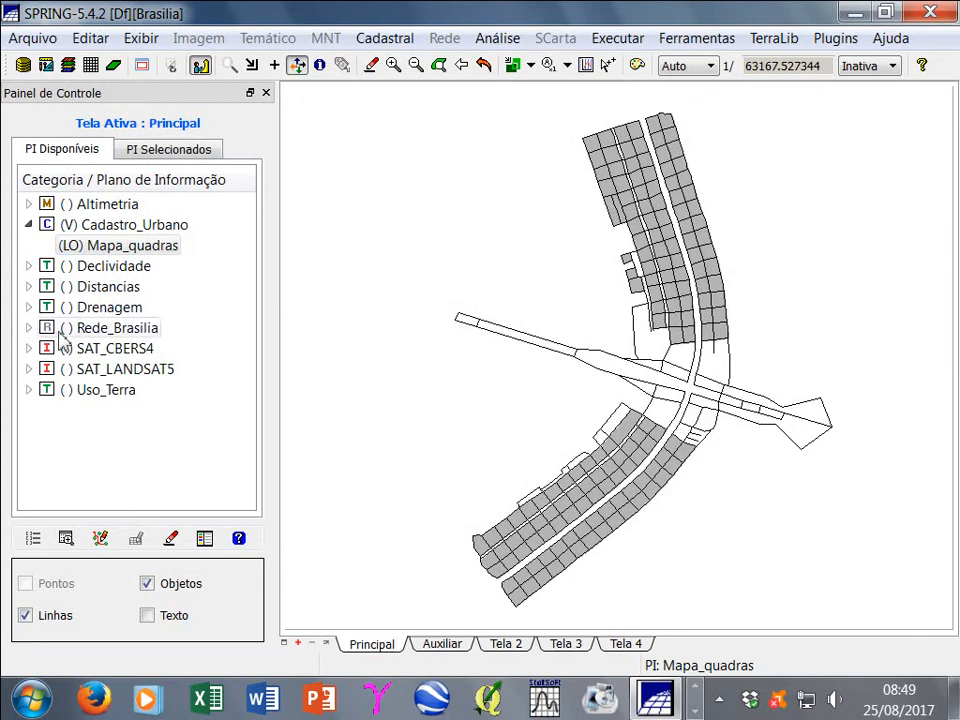
Display only the objects, without lines, of the Mapa_redes information plane in the Rede_Brasilia category
{"action": "left_click", "coordinate": [28, 329]}
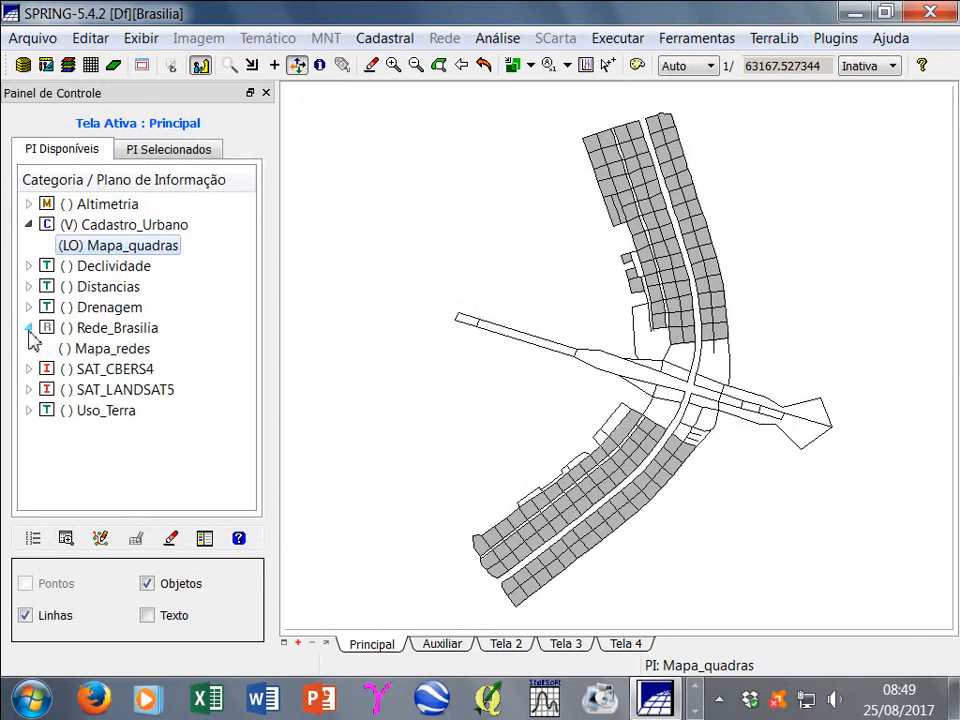
{"action": "left_click", "coordinate": [105, 349]}
{"action": "left_click", "coordinate": [30, 585]}
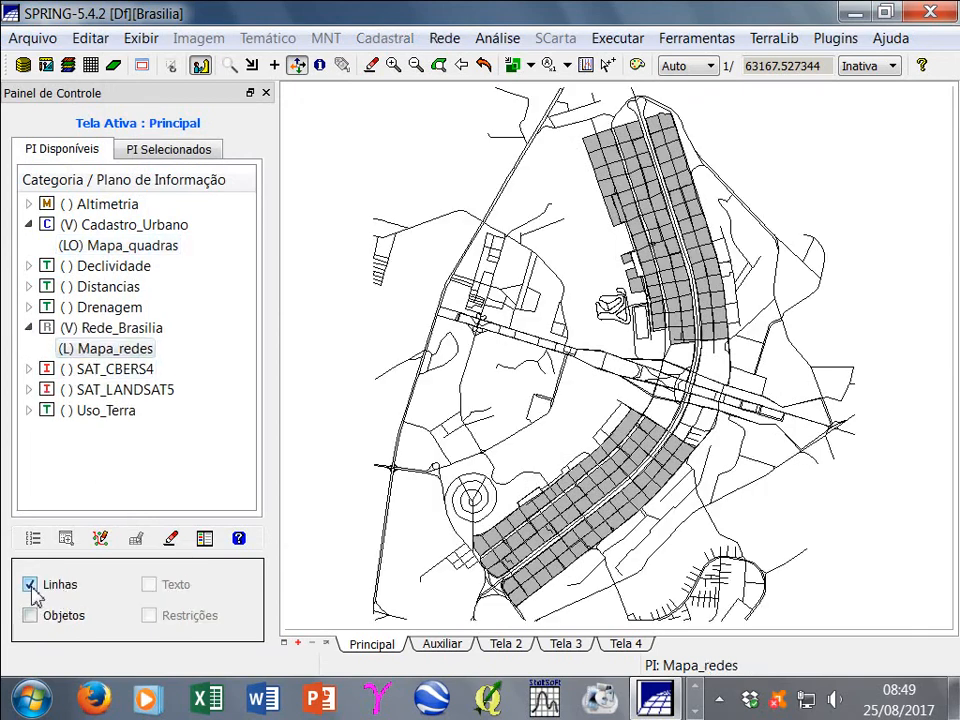
{"action": "left_click", "coordinate": [31, 617]}
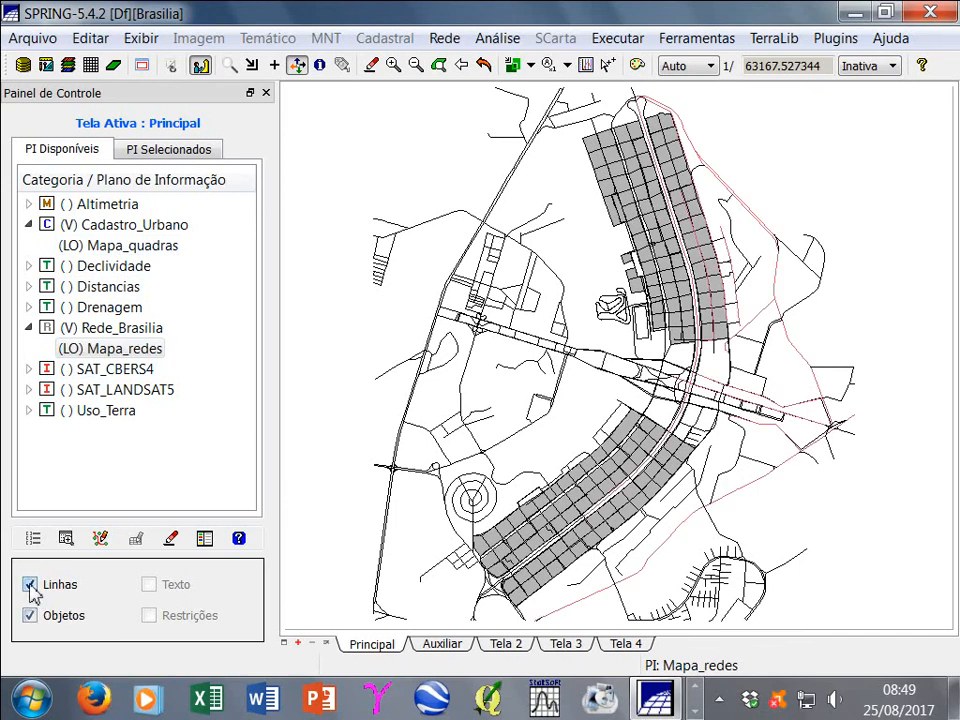
{"action": "left_click", "coordinate": [30, 585]}
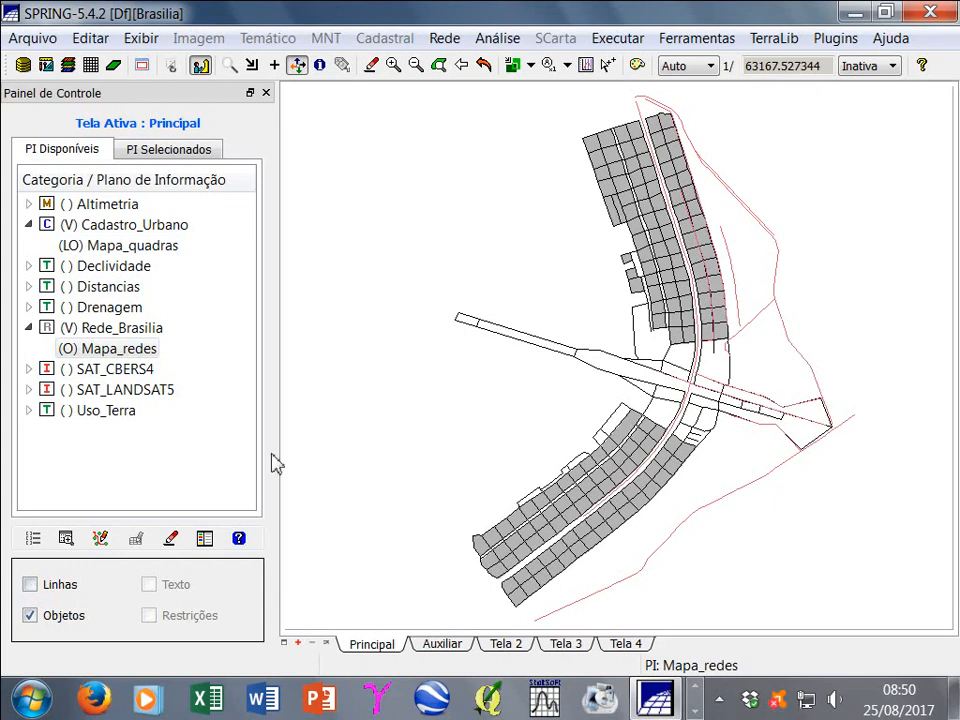
Create a collection named Avenida for the Vias objects of Mapa_redes
{"action": "left_click", "coordinate": [70, 546]}
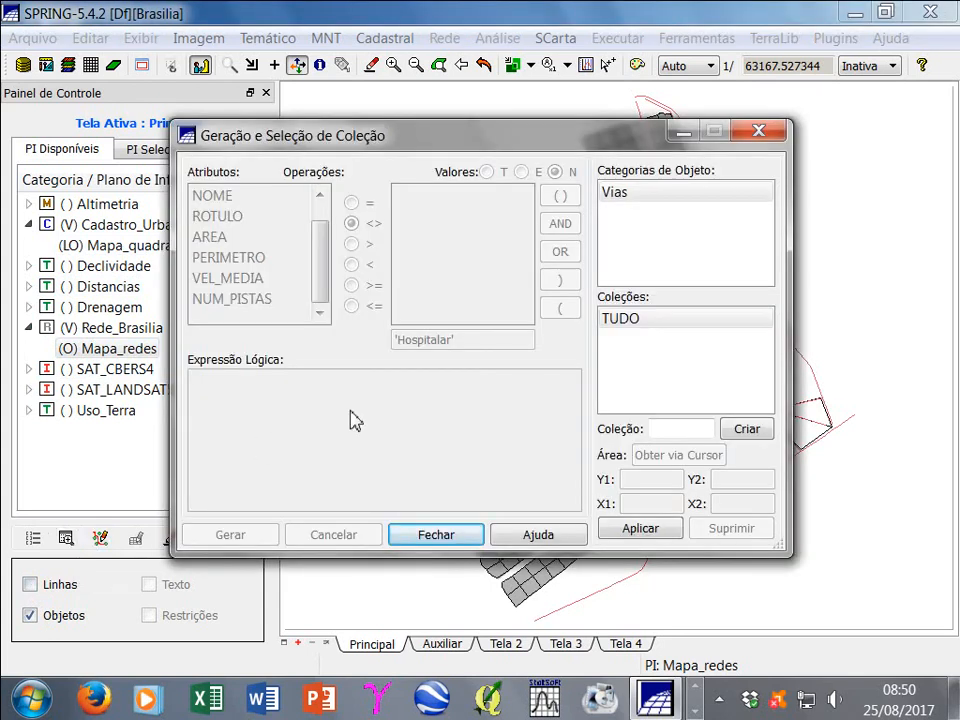
{"action": "left_click_drag", "start_coordinate": [475, 145], "coordinate": [476, 118]}
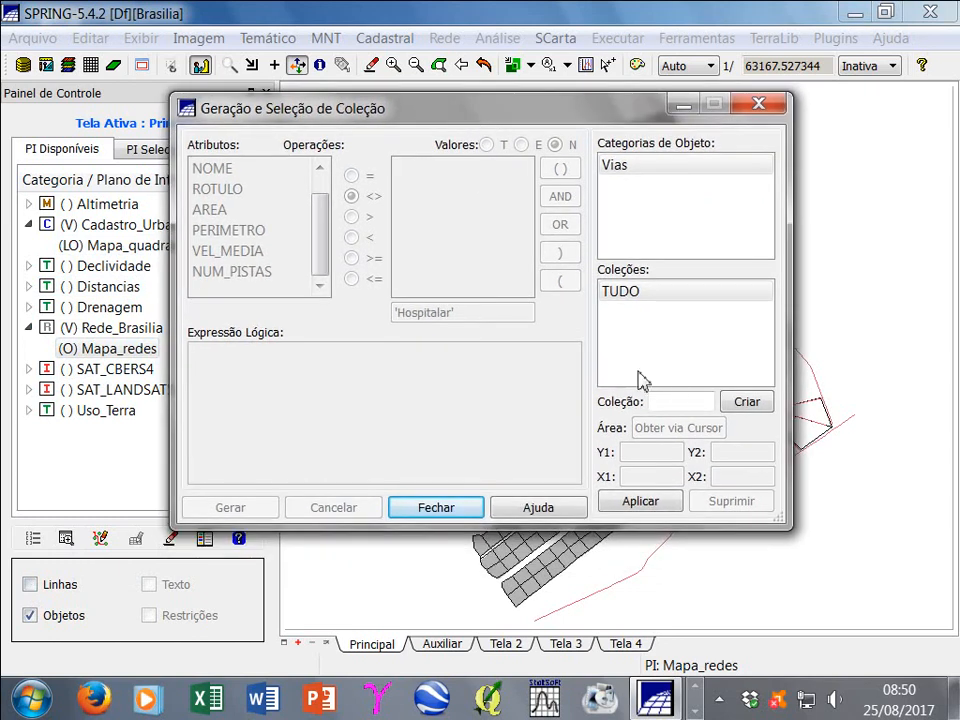
{"action": "left_click", "coordinate": [680, 402]}
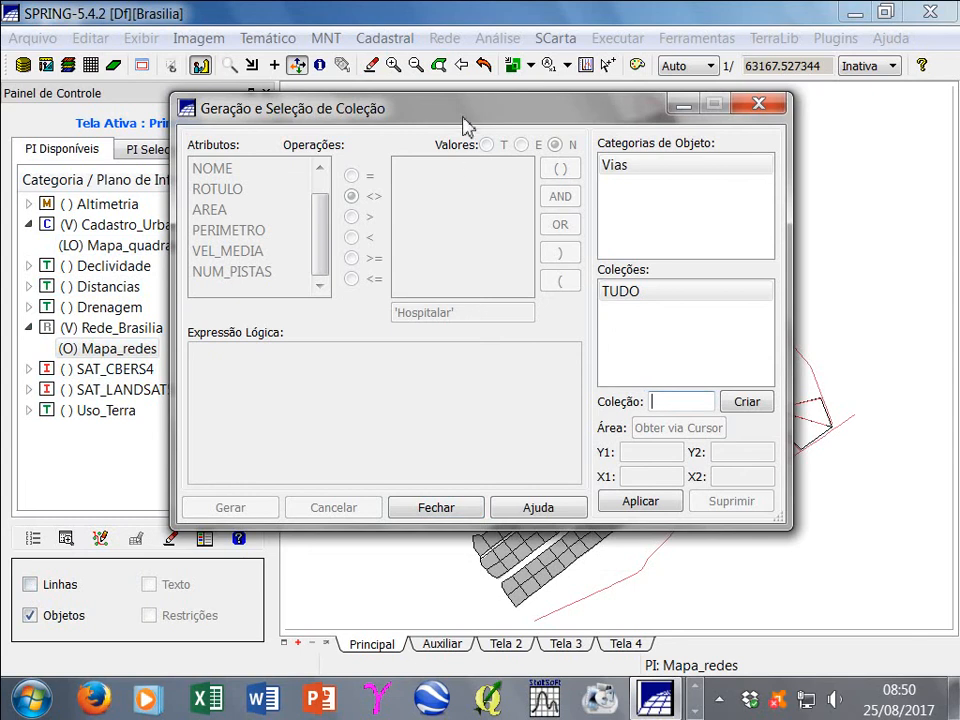
{"action": "left_click_drag", "start_coordinate": [468, 118], "coordinate": [517, 135]}
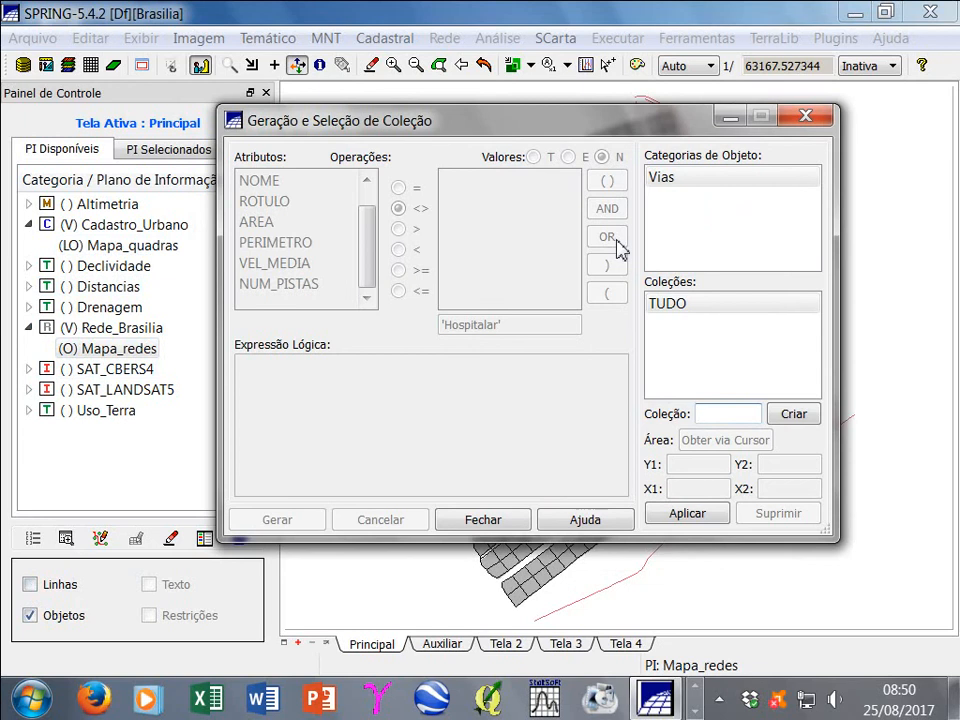
{"action": "type", "text": "Avenid"}
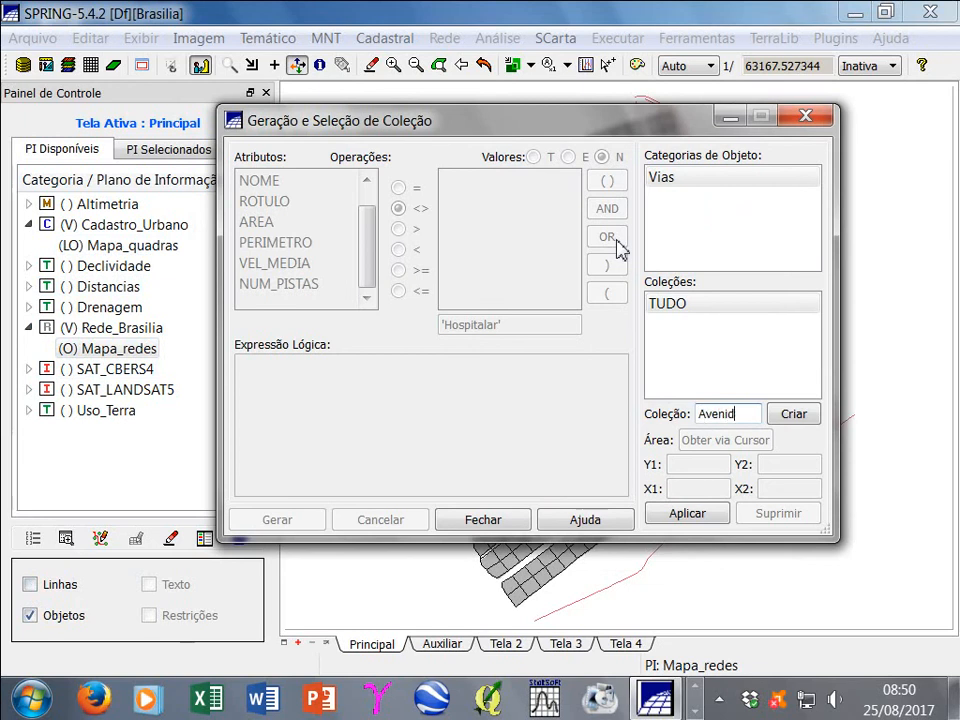
{"action": "type", "text": "a"}
{"action": "left_click", "coordinate": [793, 417]}
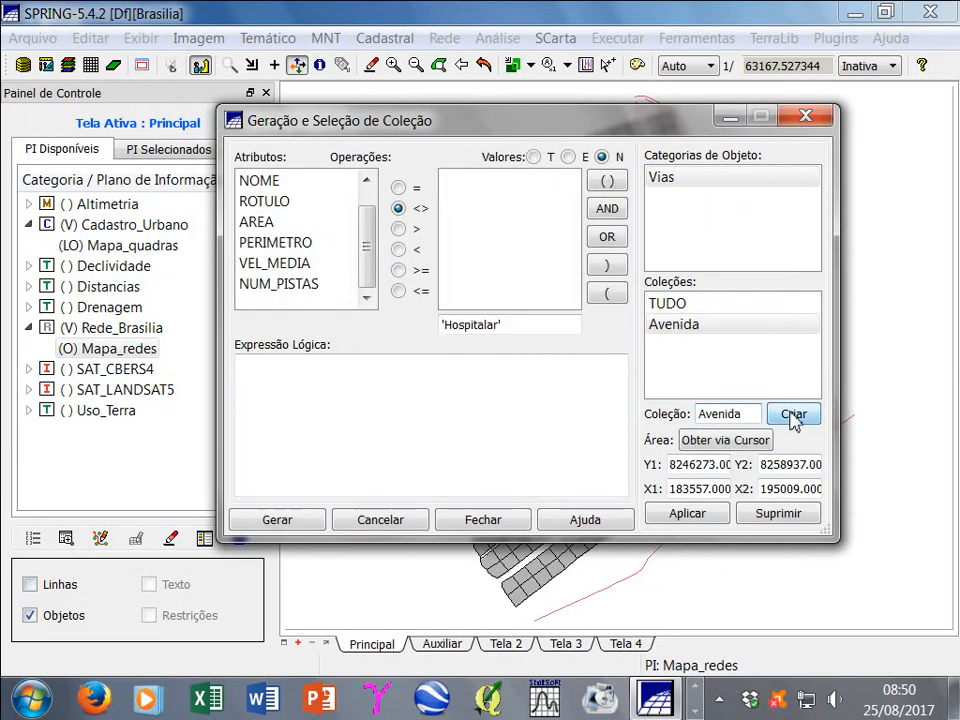
Generate the Avenida collection from the expression NOME = 'Hospitalar', accept recreating the table indices, and close the collection dialog
{"action": "left_click", "coordinate": [399, 189]}
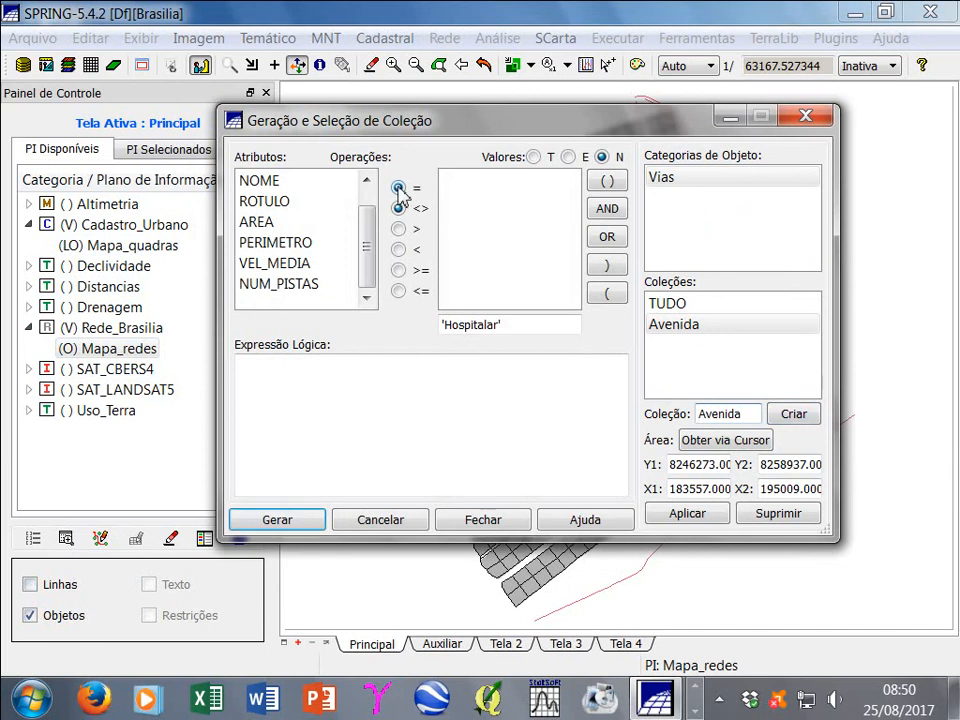
{"action": "left_click", "coordinate": [531, 162]}
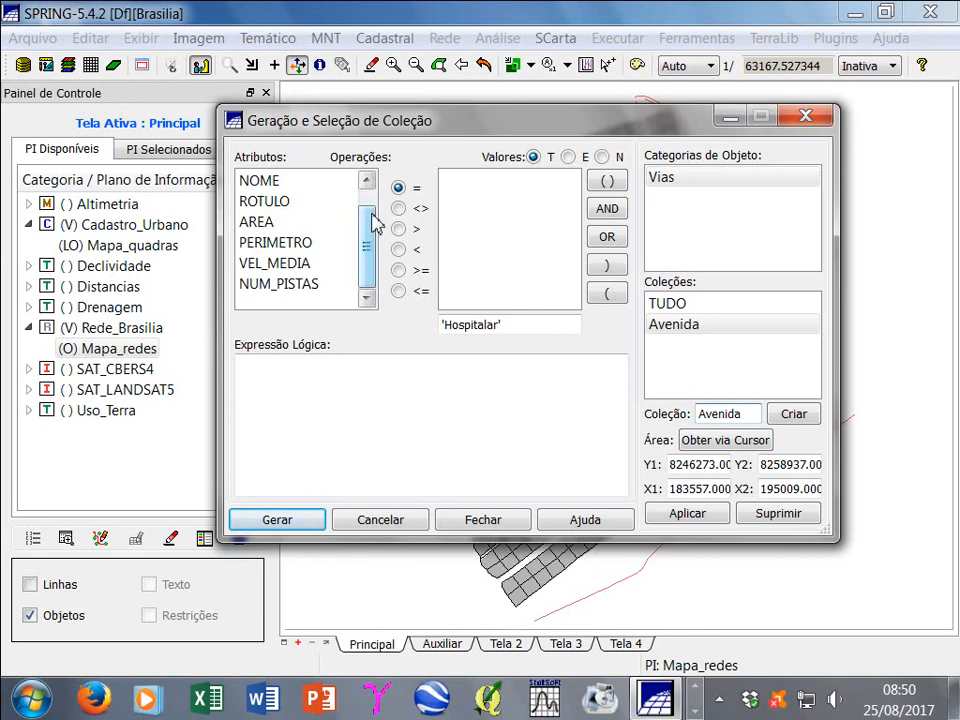
{"action": "left_click", "coordinate": [283, 183]}
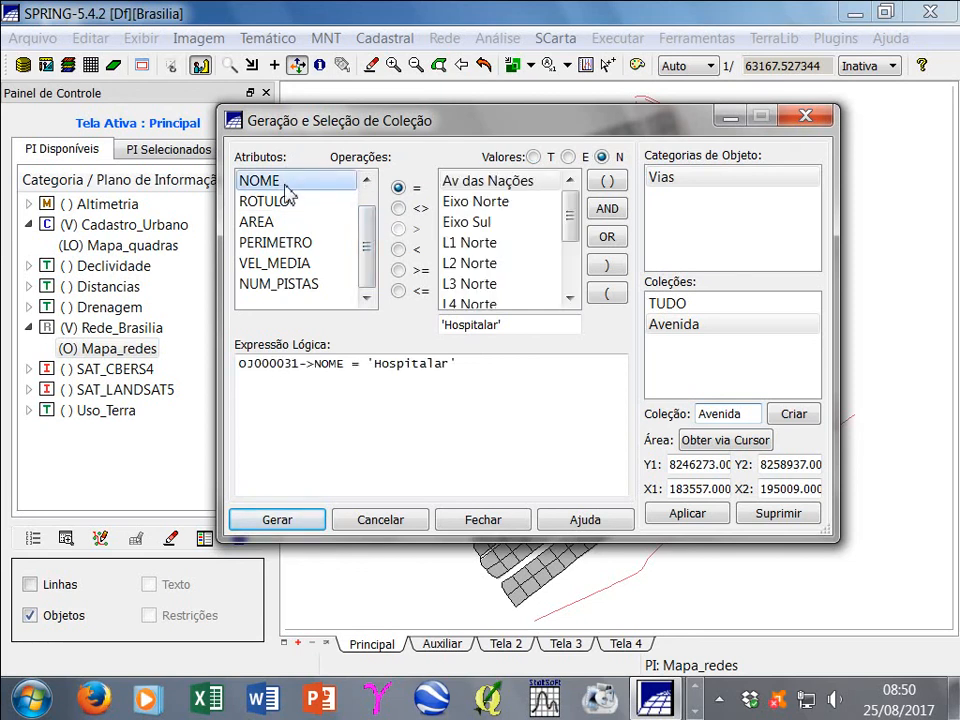
{"action": "left_click_drag", "start_coordinate": [533, 130], "coordinate": [413, 97]}
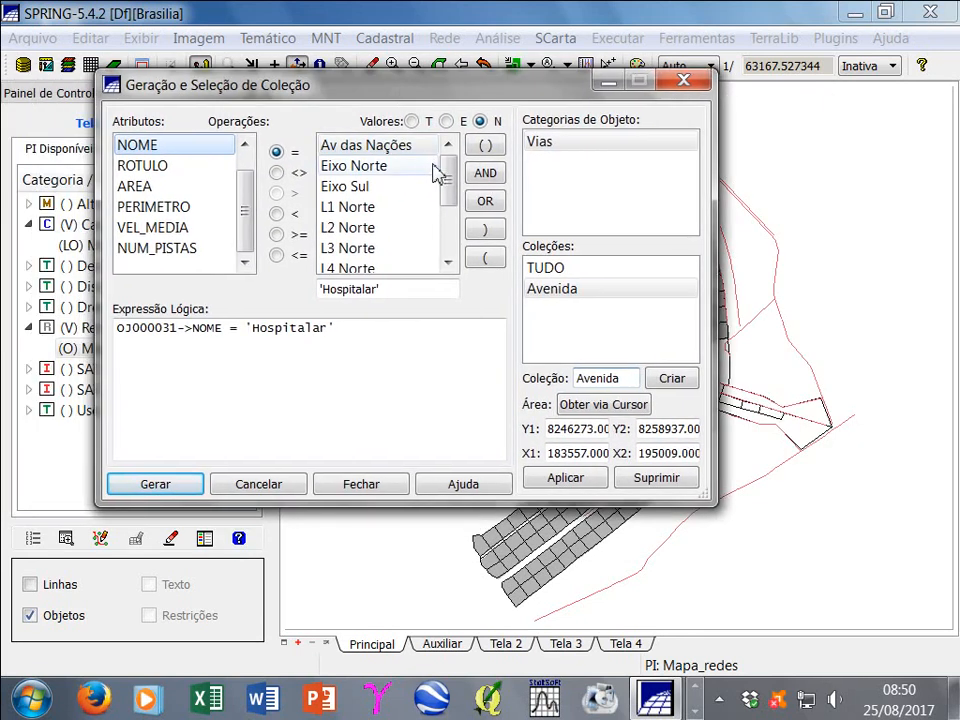
{"action": "mouse_move", "coordinate": [440, 171]}
{"action": "left_mouse_down"}
{"action": "mouse_move", "coordinate": [450, 193]}
{"action": "mouse_move", "coordinate": [447, 245]}
{"action": "mouse_move", "coordinate": [448, 152]}
{"action": "left_mouse_up"}
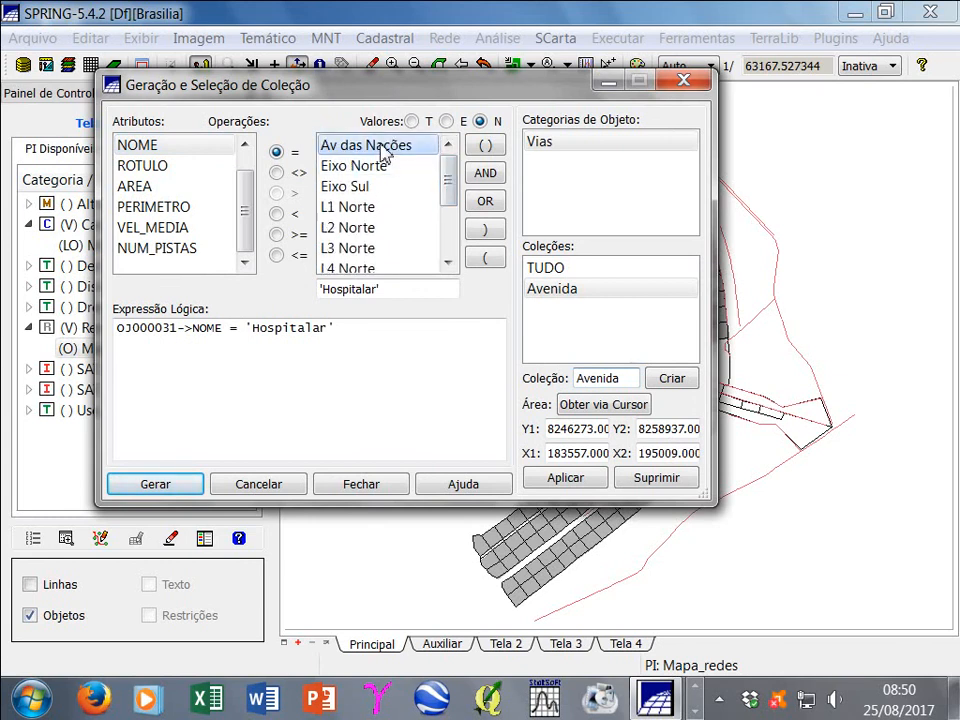
{"action": "left_click_drag", "start_coordinate": [448, 88], "coordinate": [406, 82]}
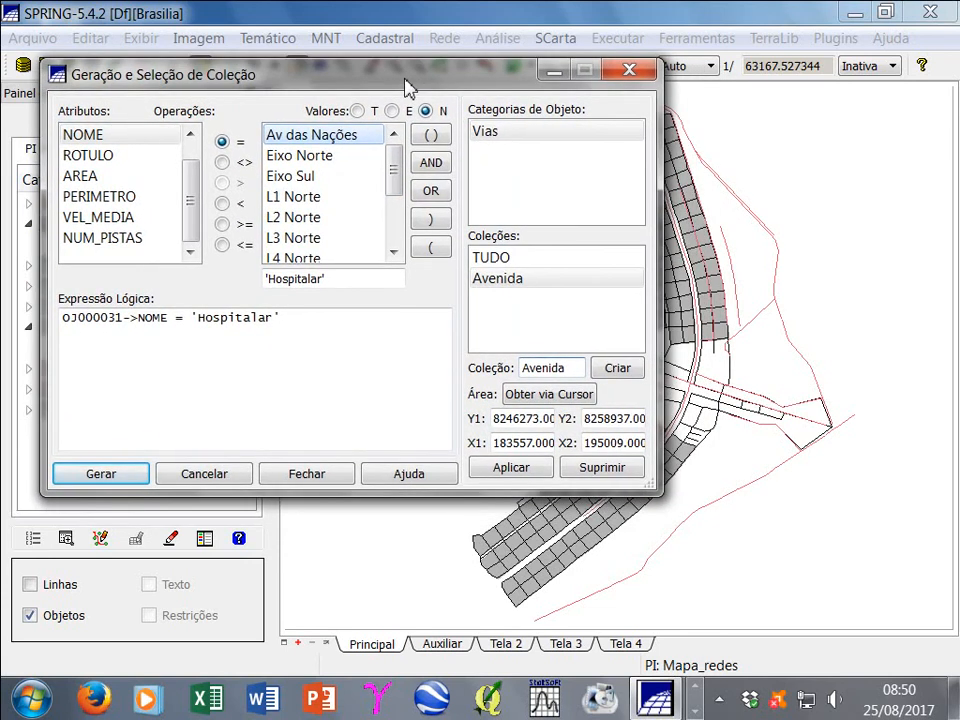
{"action": "left_click", "coordinate": [100, 476]}
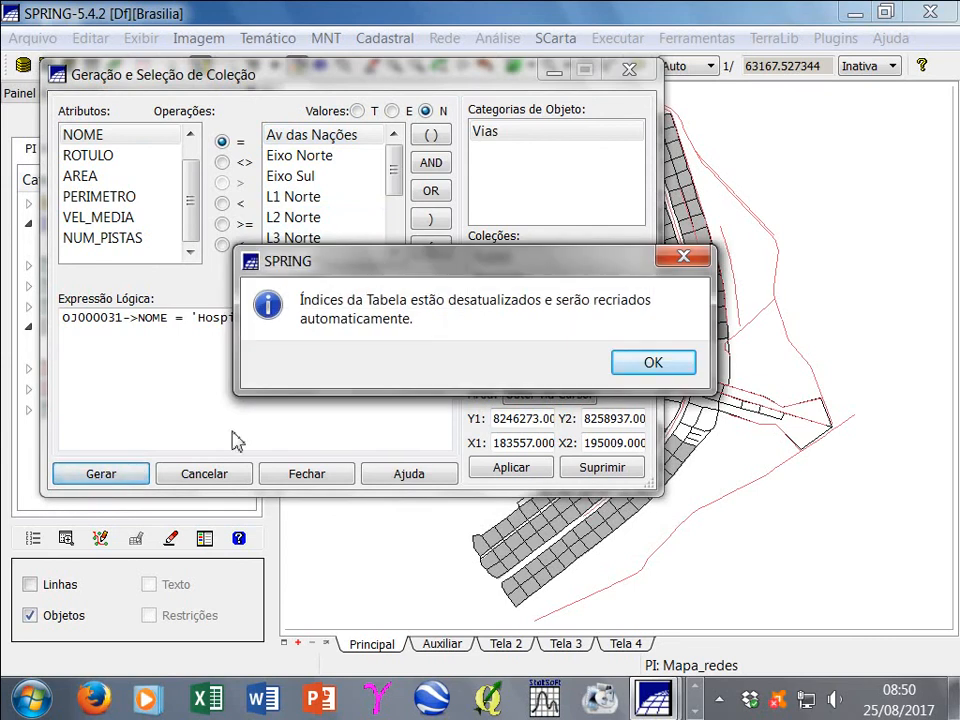
{"action": "left_click", "coordinate": [640, 370]}
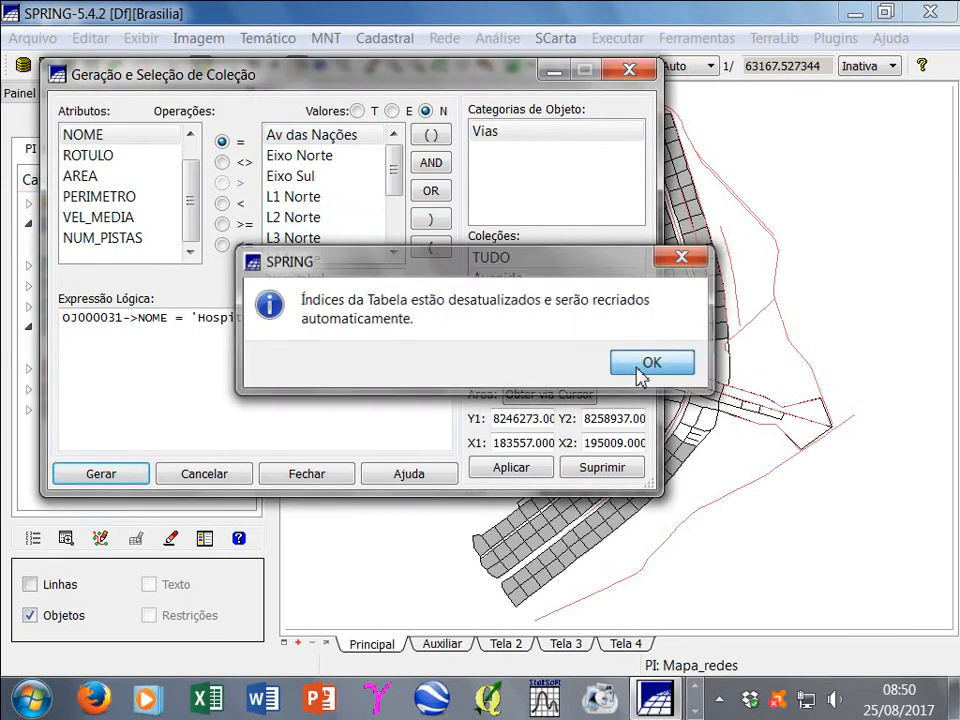
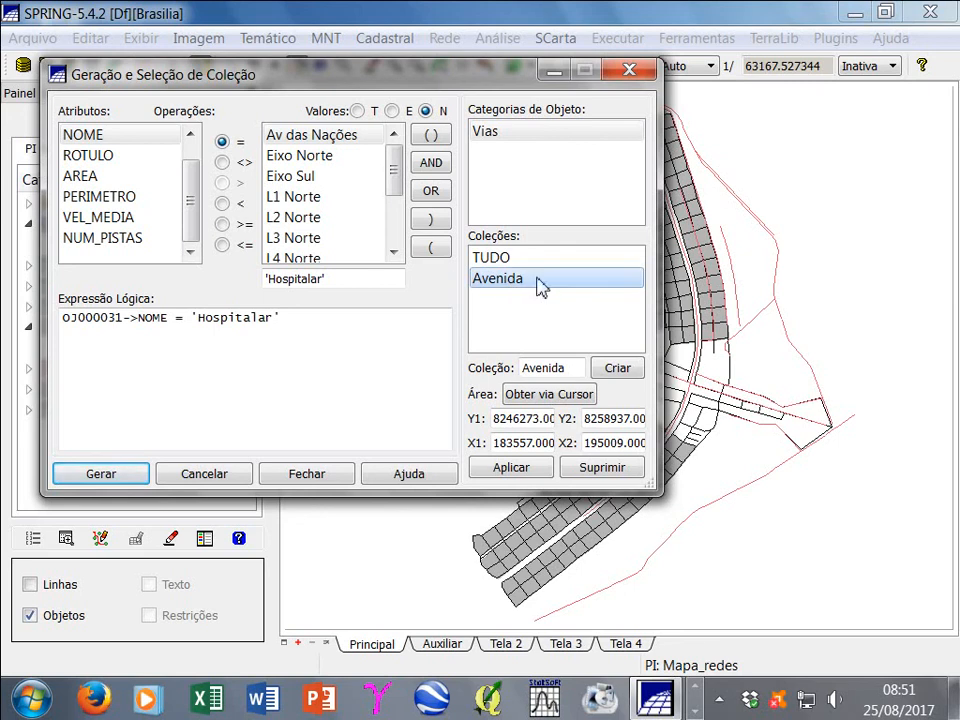
{"action": "left_click", "coordinate": [321, 478]}
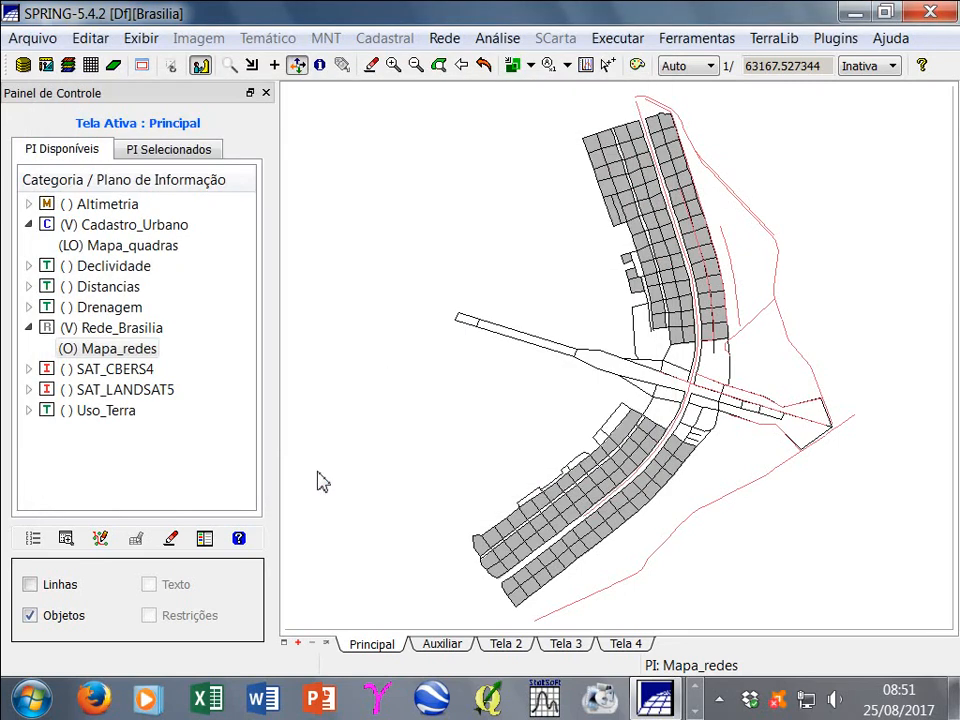
Hide Mapa_redes, activate Mapa_quadras, and apply the TUDO collection of the Quadras to show its objects and attribute table
{"action": "left_click", "coordinate": [70, 350]}
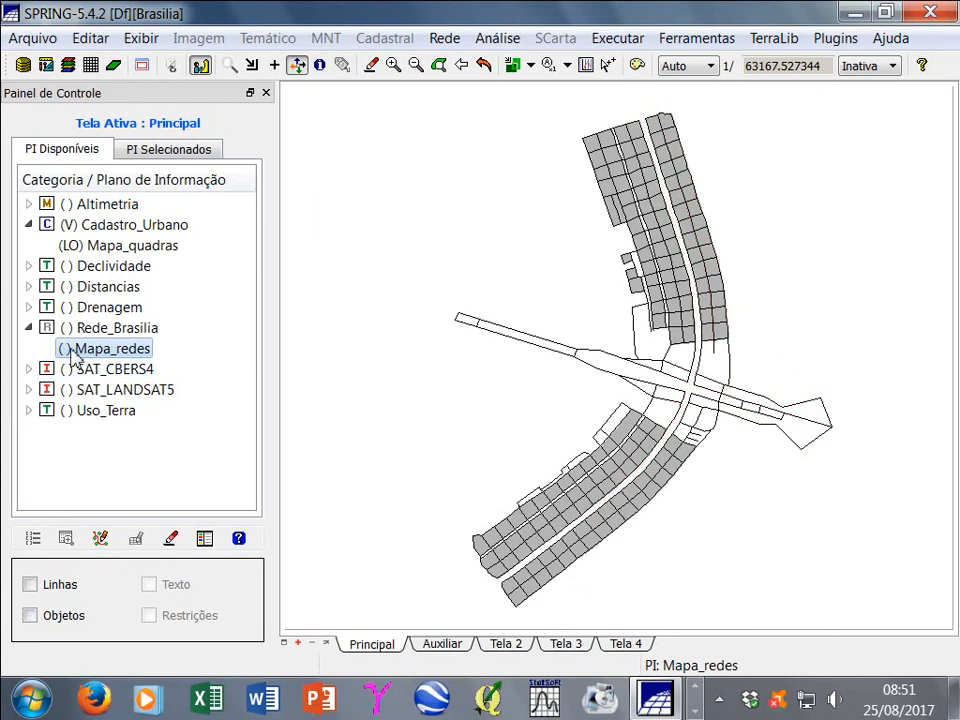
{"action": "left_click", "coordinate": [66, 249]}
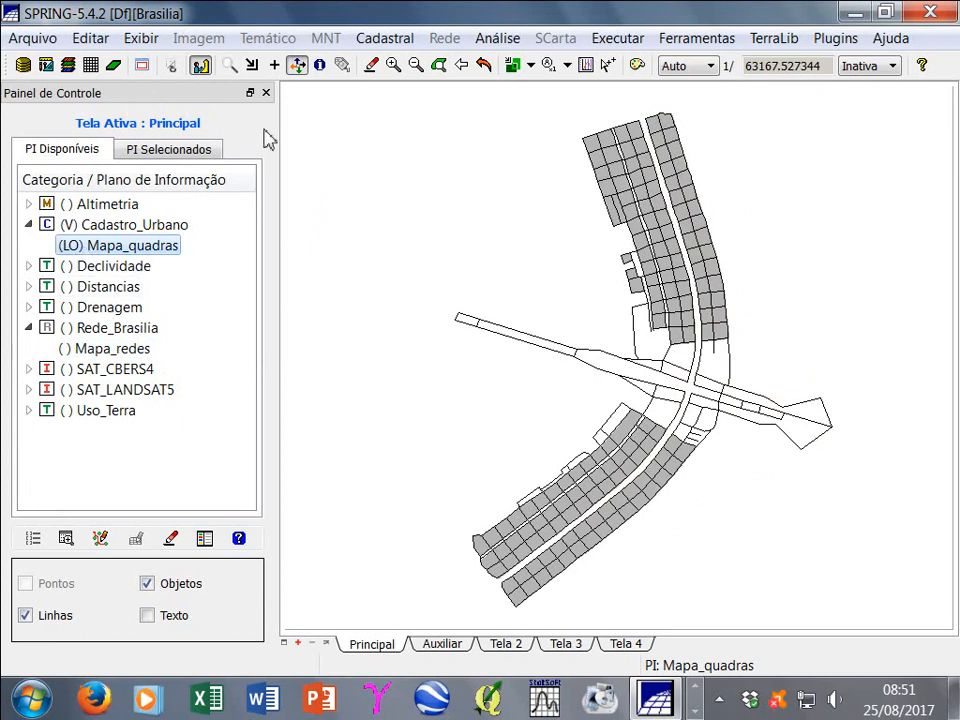
{"action": "left_click", "coordinate": [66, 540]}
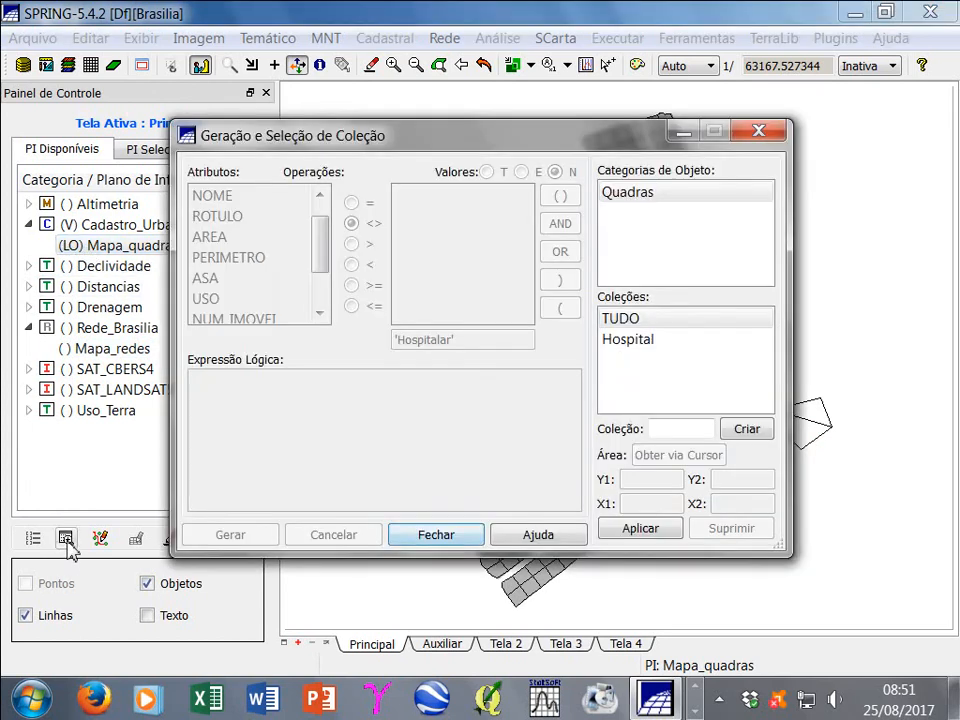
{"action": "left_click", "coordinate": [660, 322]}
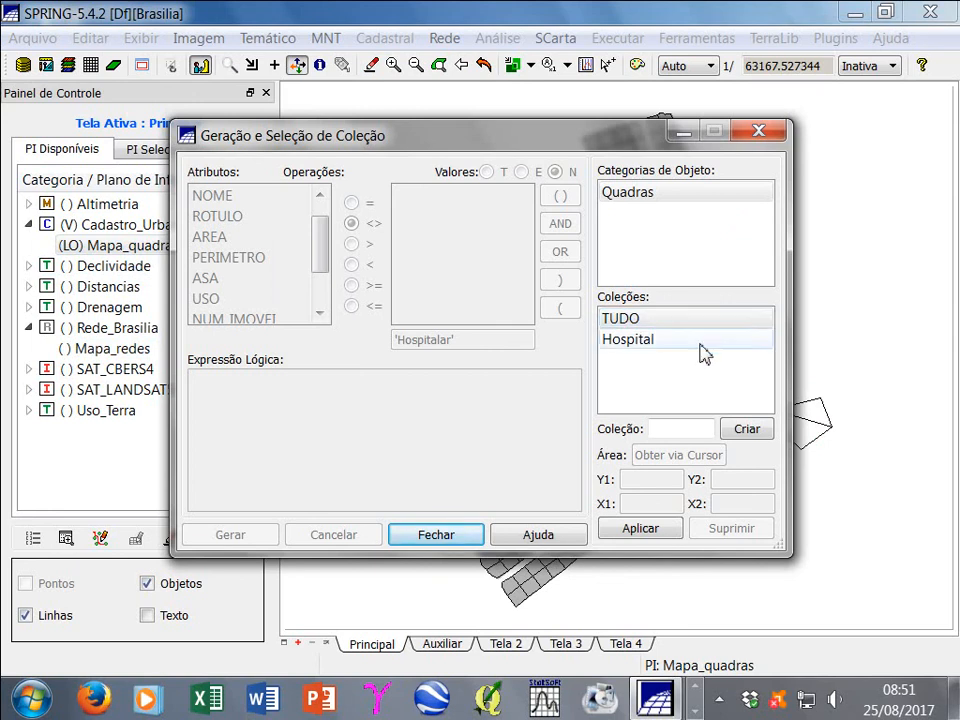
{"action": "left_click", "coordinate": [642, 530]}
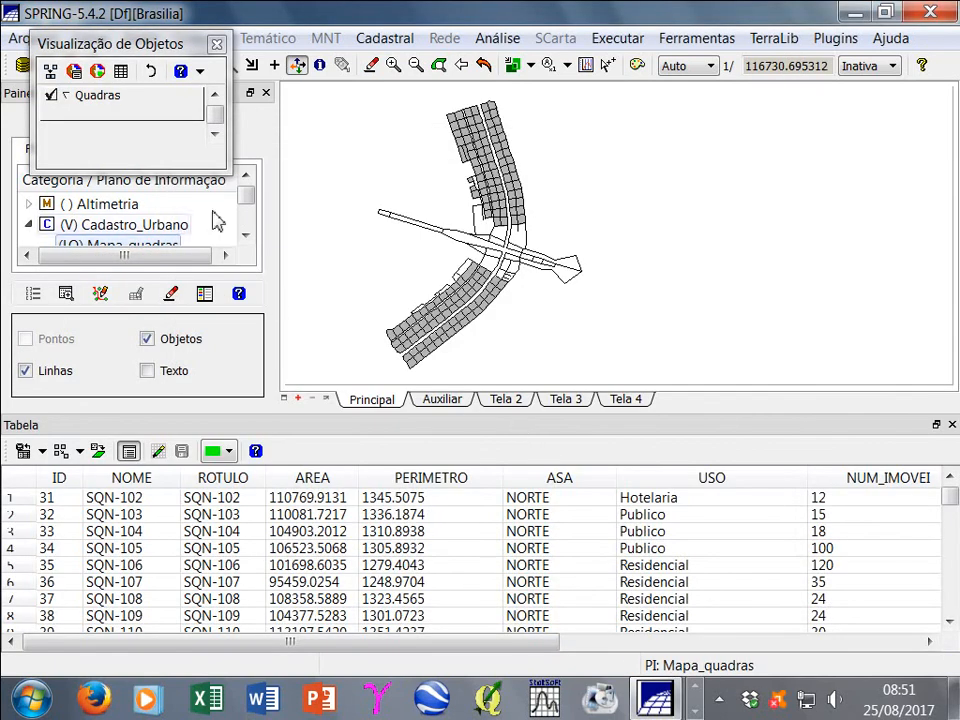
Start a spatial query on the Quadras with the Métrico operation and a distance of less than 500
{"action": "left_click", "coordinate": [98, 79]}
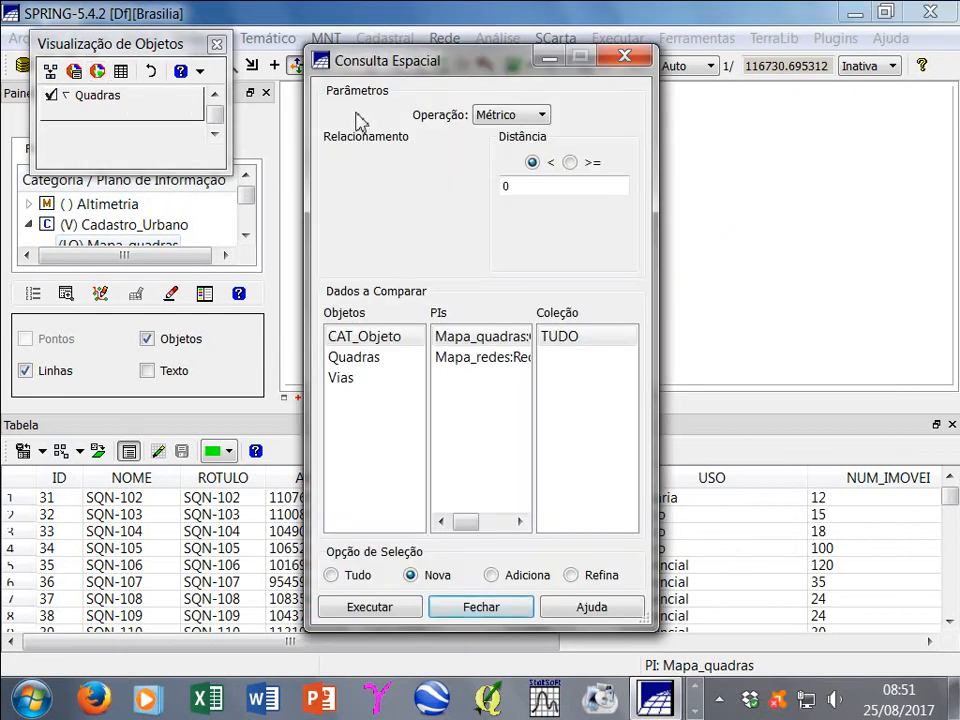
{"action": "left_click_drag", "start_coordinate": [449, 60], "coordinate": [171, 63]}
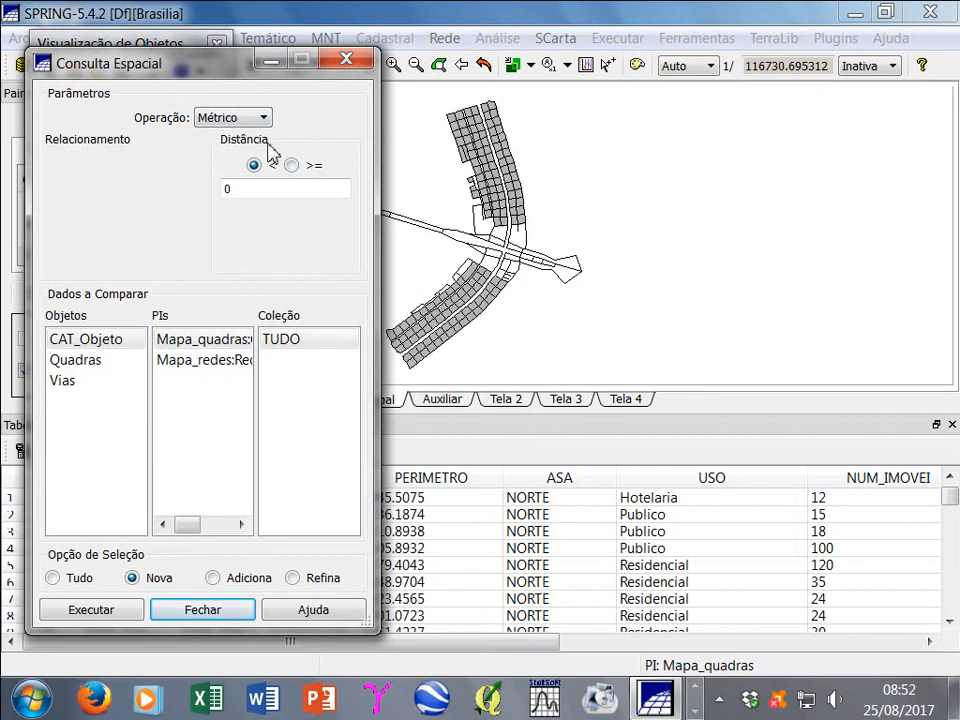
{"action": "left_click_drag", "start_coordinate": [257, 193], "coordinate": [214, 195]}
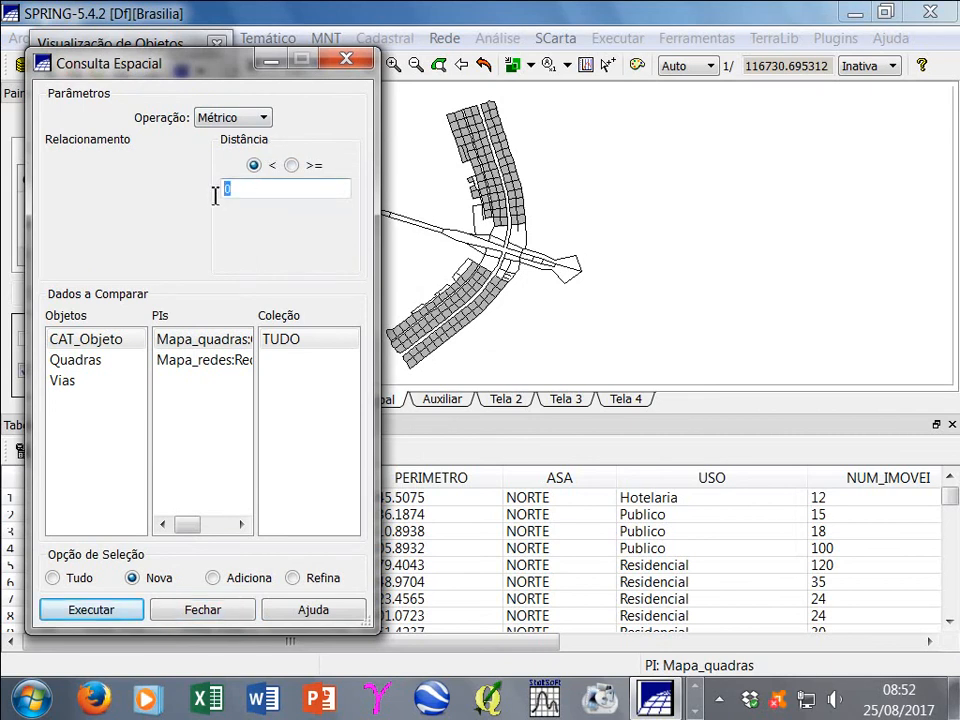
{"action": "type", "text": "500"}
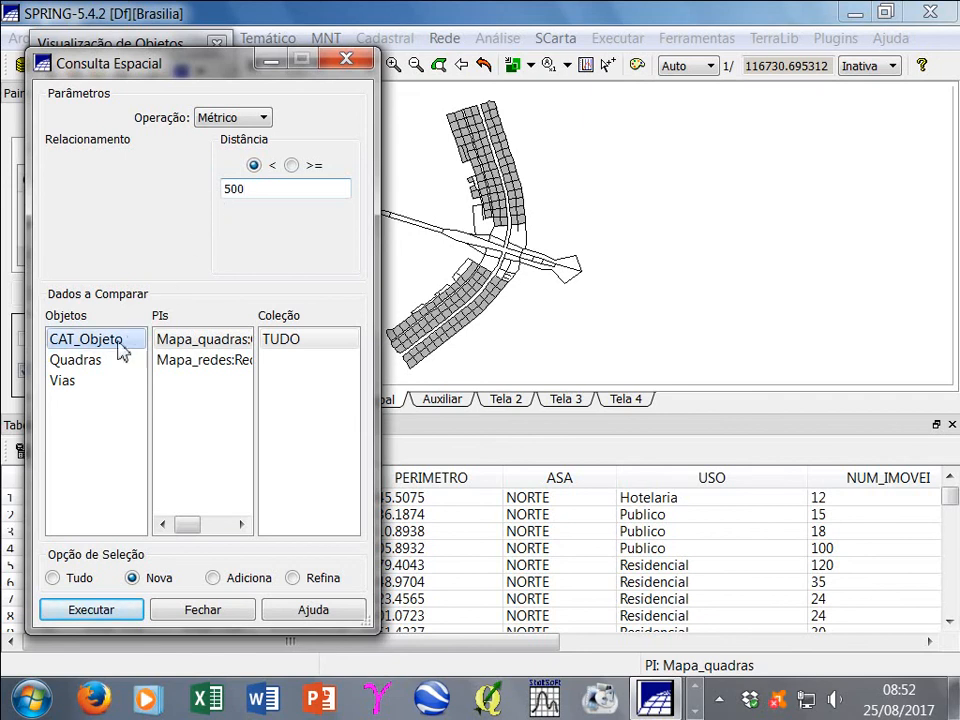
Set the comparison data of the spatial query to the Avenida collection of the Vias objects in Mapa_redes
{"action": "left_click", "coordinate": [78, 388]}
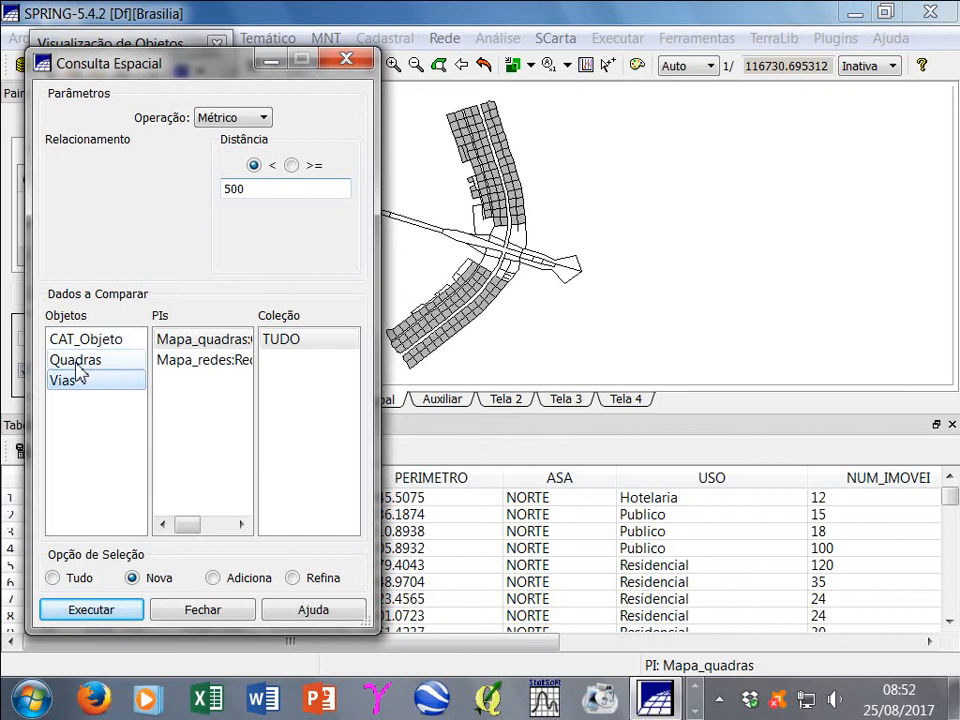
{"action": "left_click", "coordinate": [79, 368]}
{"action": "left_click", "coordinate": [197, 363]}
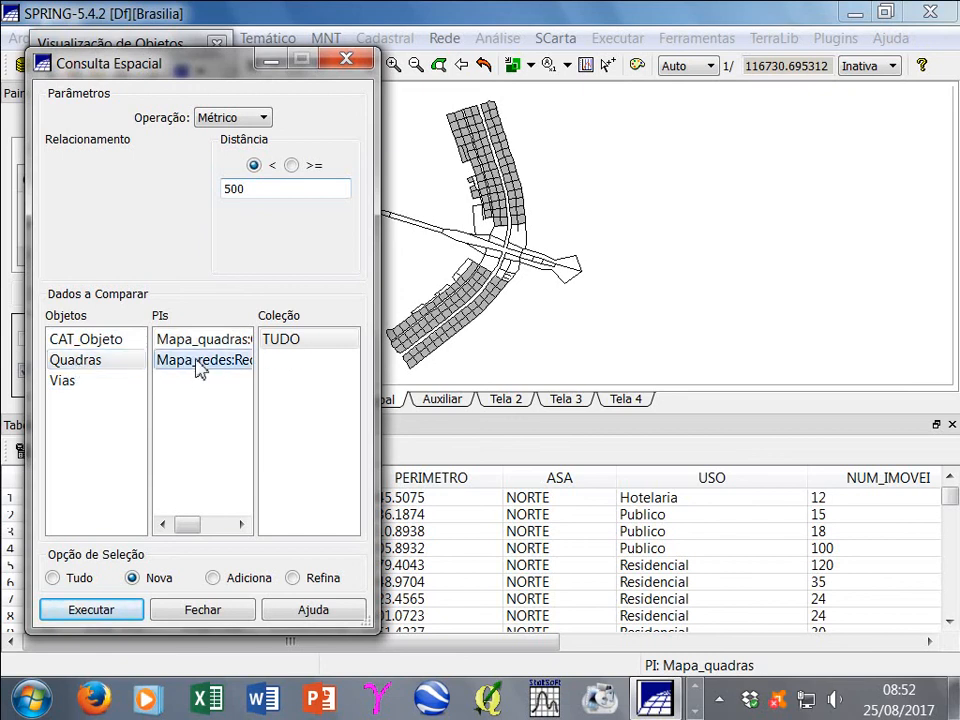
{"action": "key", "text": "Up"}
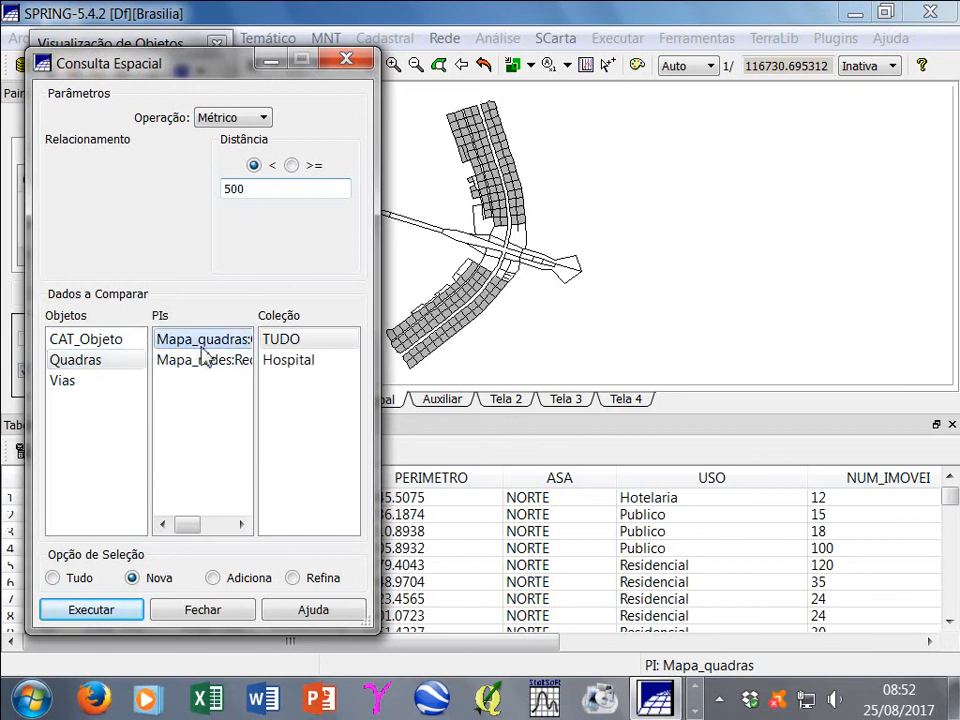
{"action": "left_click", "coordinate": [63, 383]}
{"action": "left_click", "coordinate": [171, 366]}
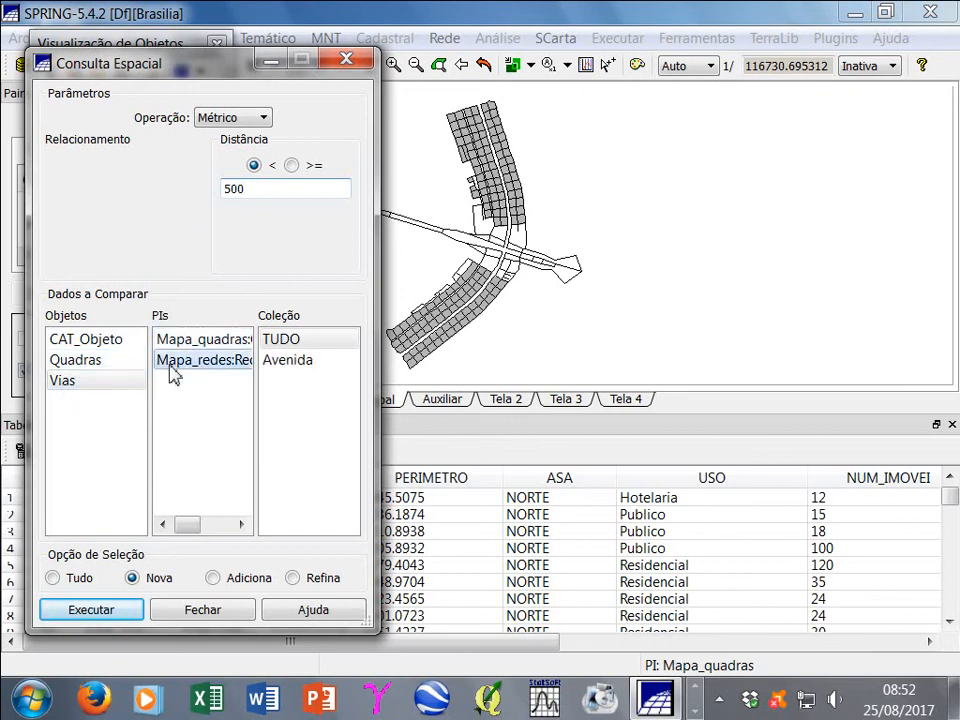
{"action": "left_click", "coordinate": [76, 381]}
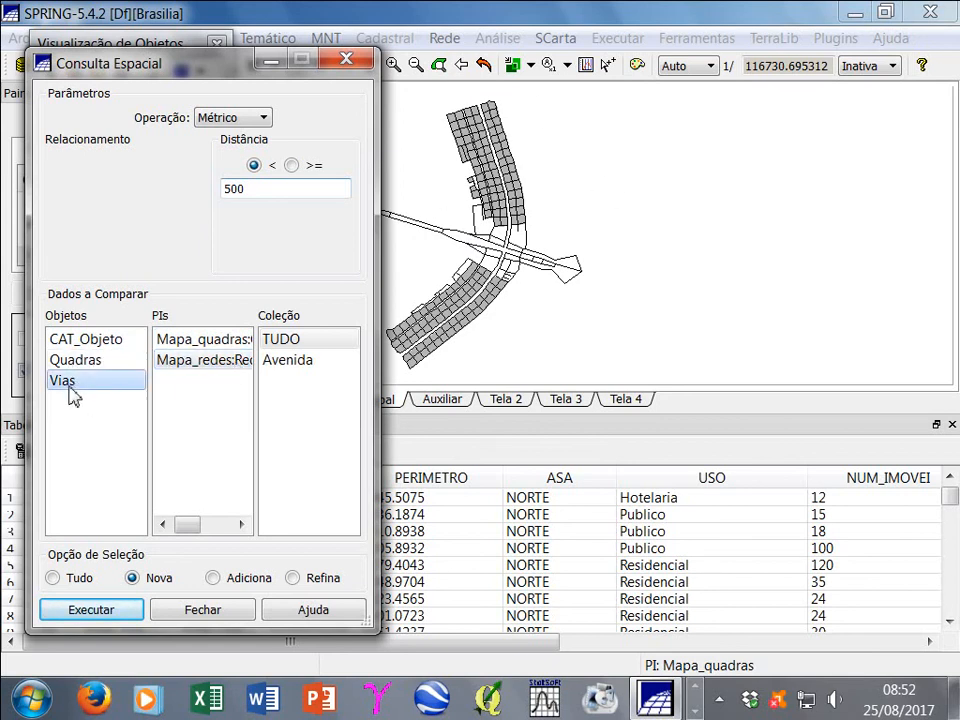
{"action": "left_click", "coordinate": [206, 368]}
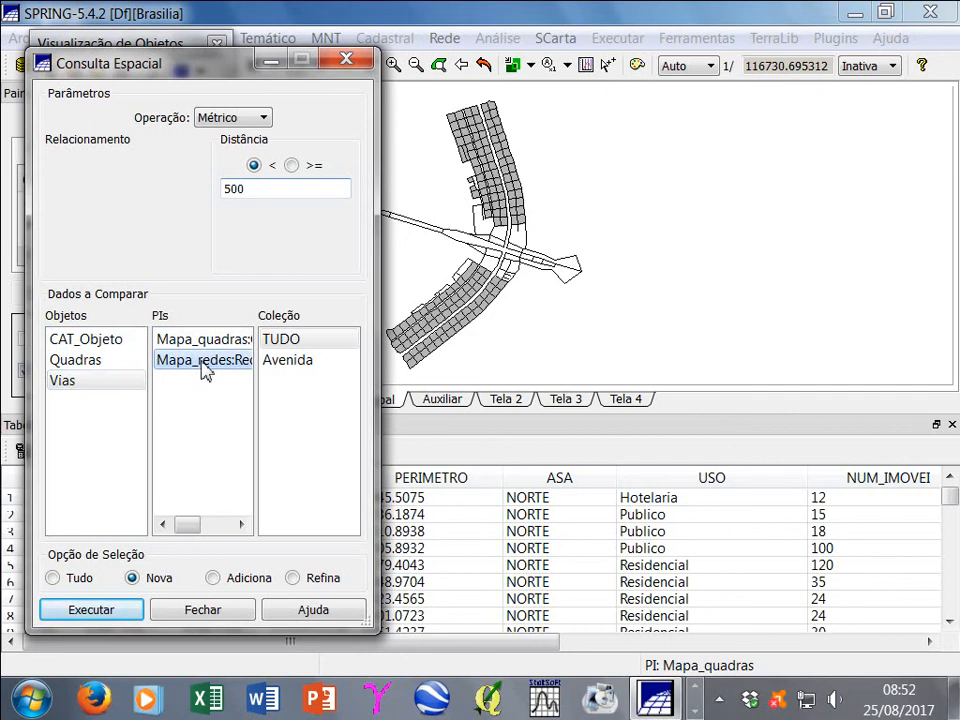
{"action": "left_click", "coordinate": [311, 369]}
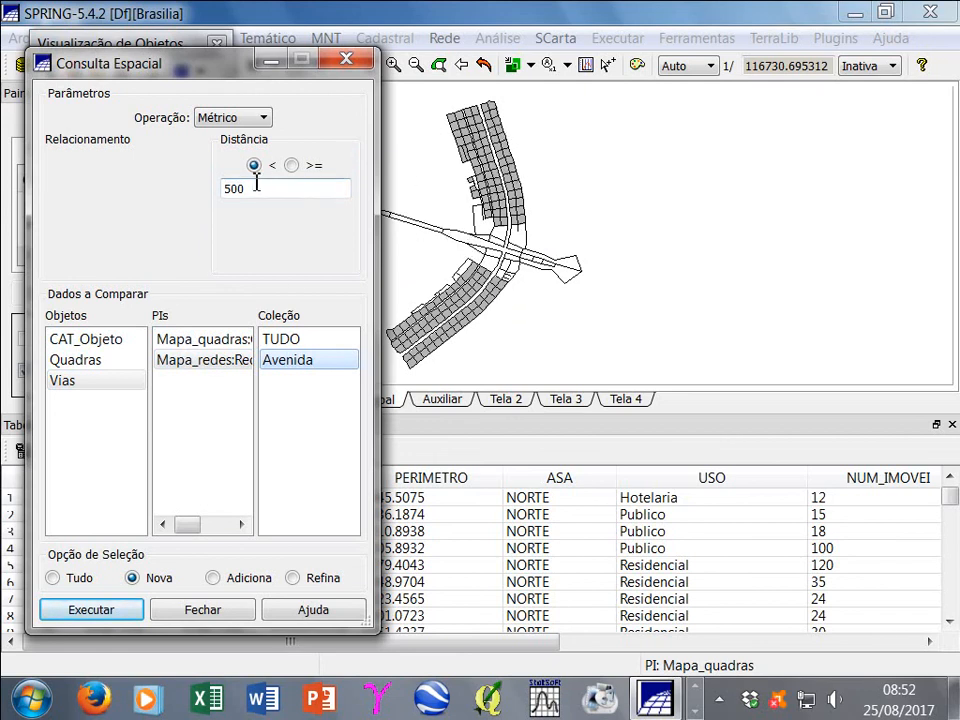
Execute the metric query against the Avenida collection of Vias, and close the spatial query and object visualization windows
{"action": "left_click", "coordinate": [70, 389]}
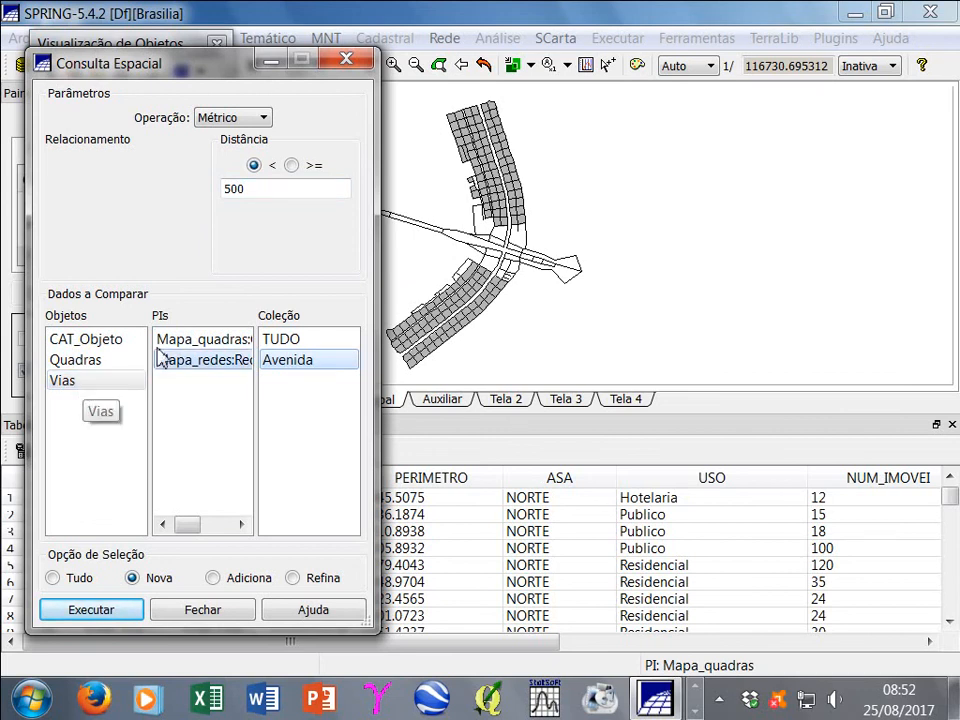
{"action": "left_click", "coordinate": [205, 366]}
{"action": "left_click", "coordinate": [300, 368]}
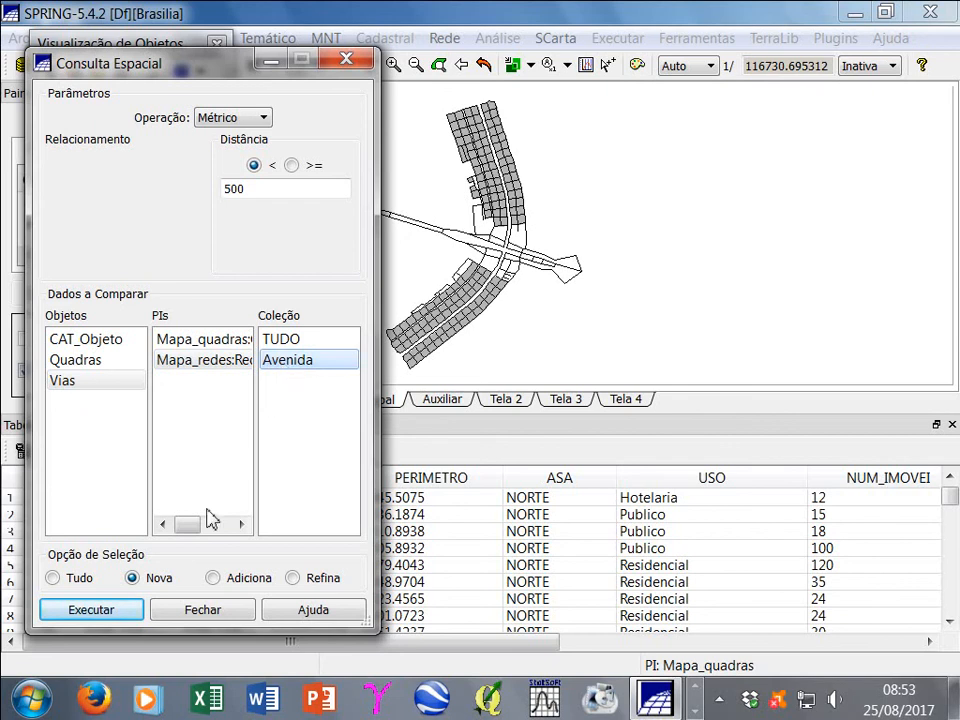
{"action": "left_click", "coordinate": [116, 618]}
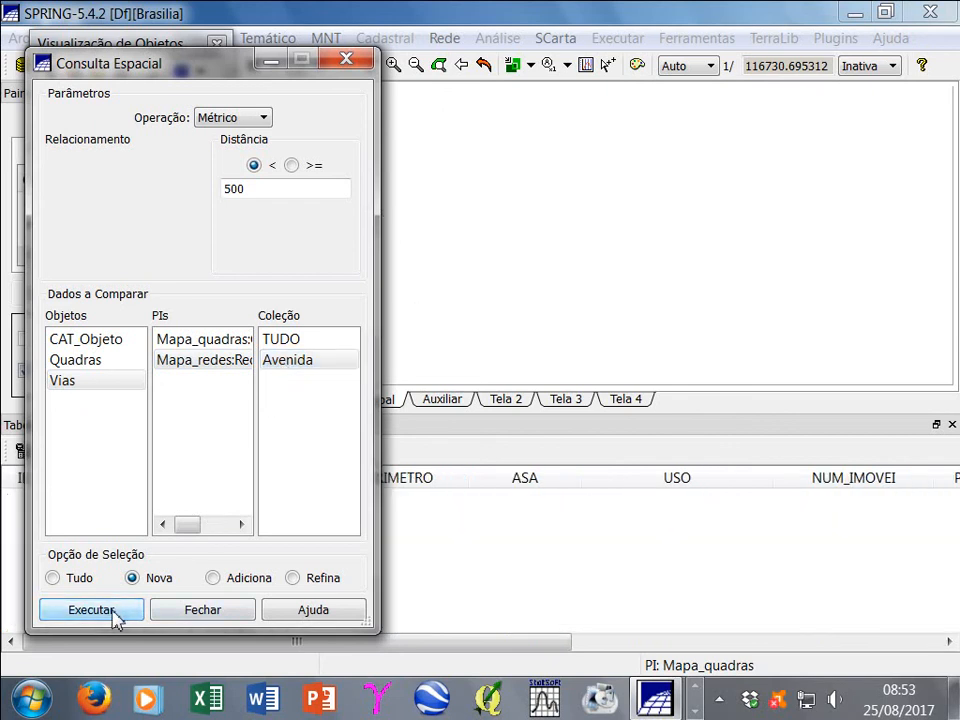
{"action": "left_click_drag", "start_coordinate": [185, 66], "coordinate": [287, 63]}
{"action": "left_click", "coordinate": [484, 77]}
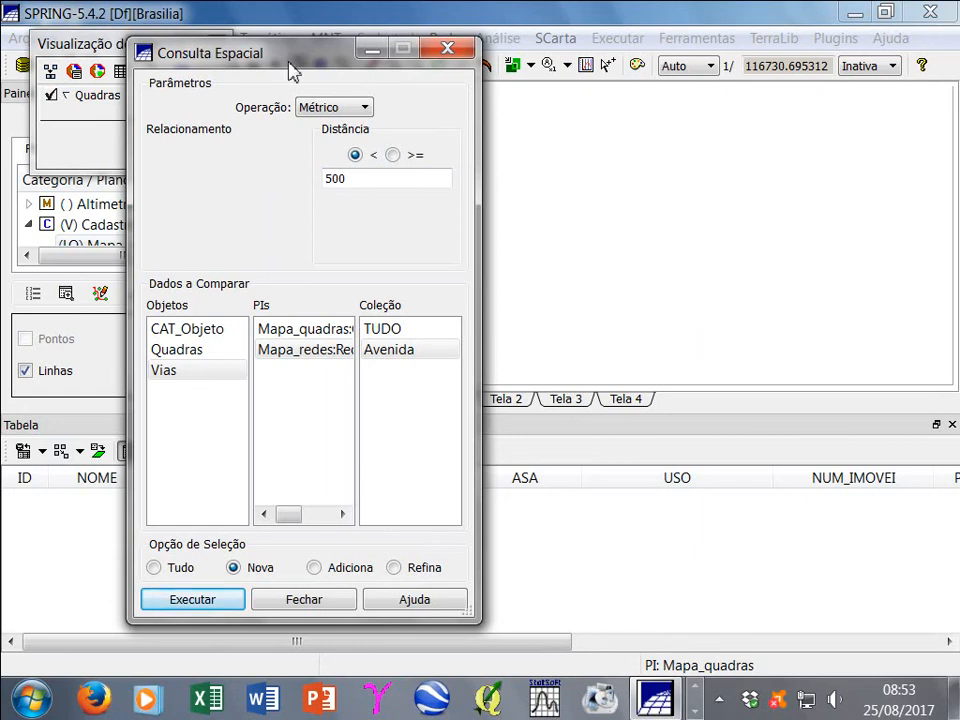
{"action": "left_click", "coordinate": [323, 607]}
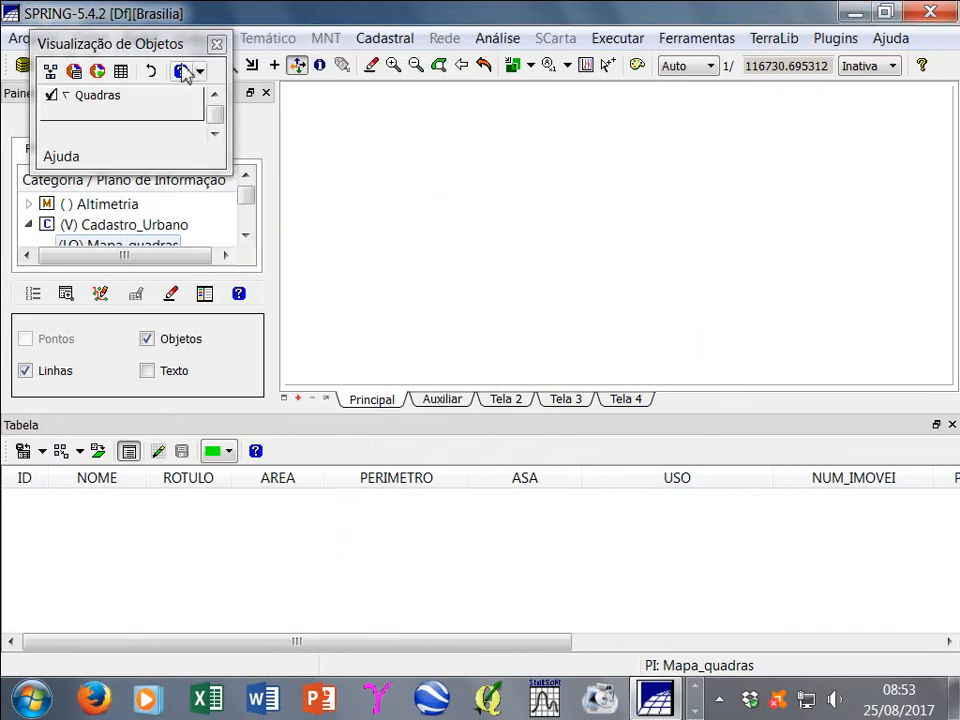
{"action": "left_click", "coordinate": [216, 44]}
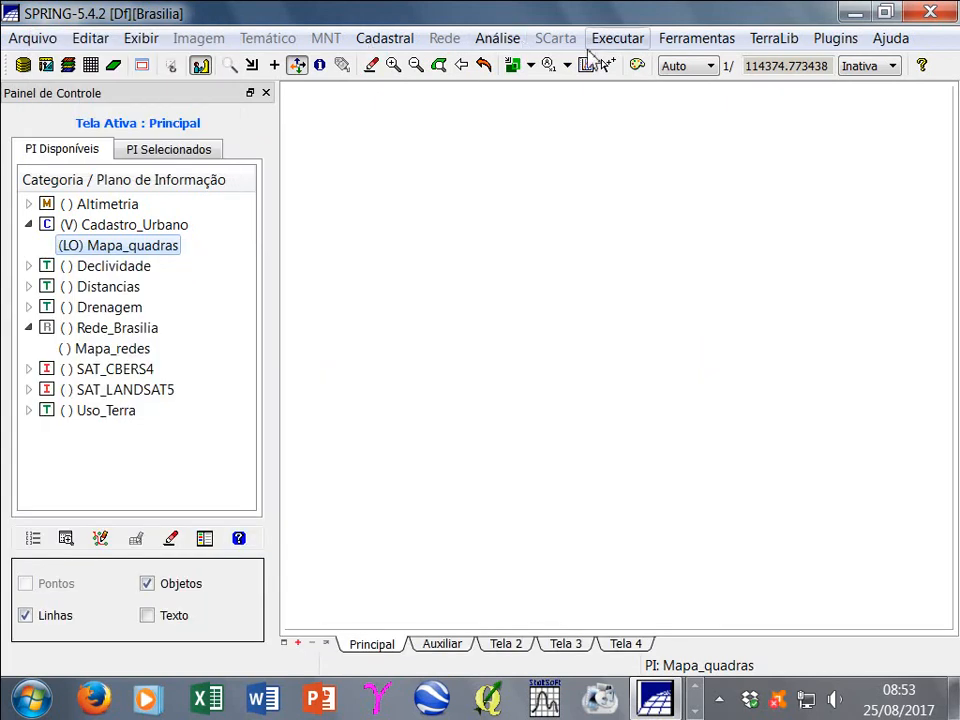
Clear the display of the main screen with the Limpar command
{"action": "left_click", "coordinate": [617, 40]}
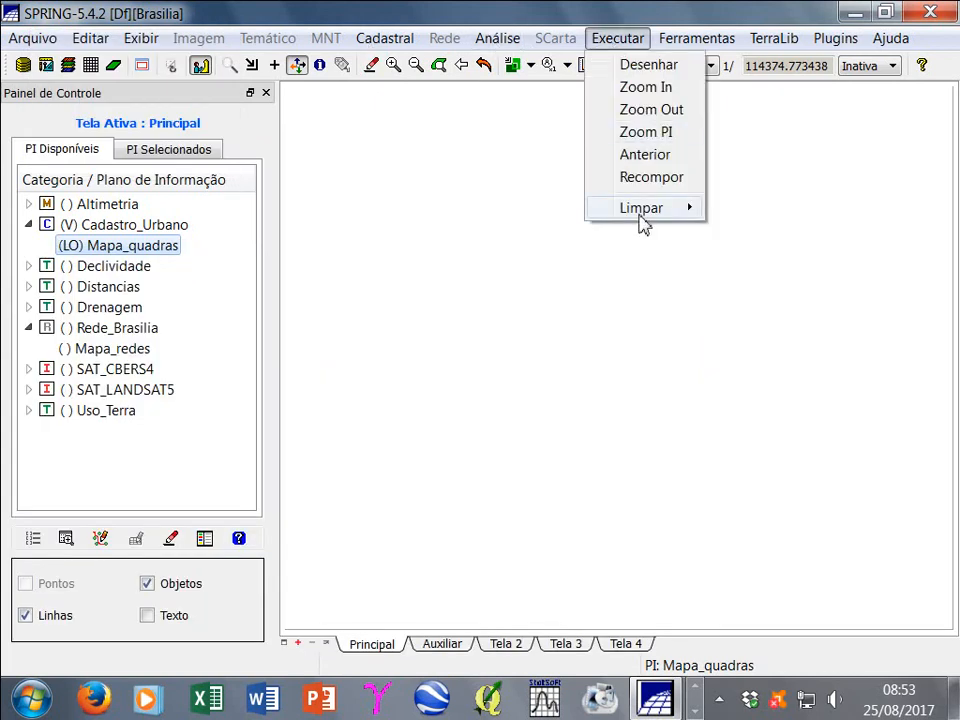
{"action": "mouse_move", "coordinate": [643, 210]}
{"action": "left_click", "coordinate": [742, 213]}
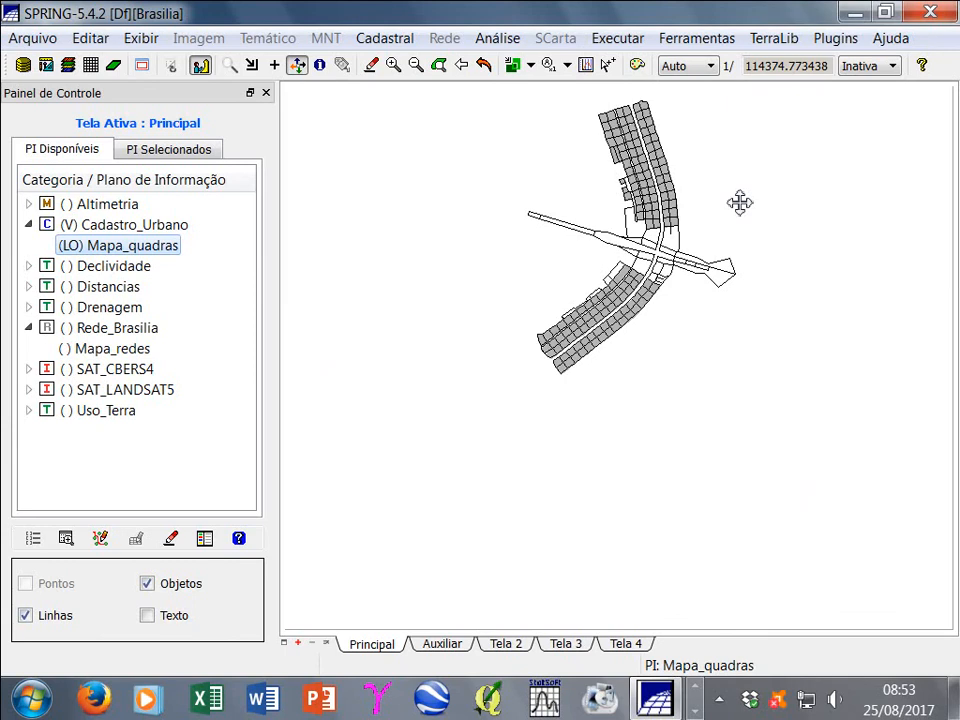
Display the lines and objects of Mapa_redes over the quadras, hide them again, and collapse the Rede_Brasilia category
{"action": "left_click", "coordinate": [105, 348]}
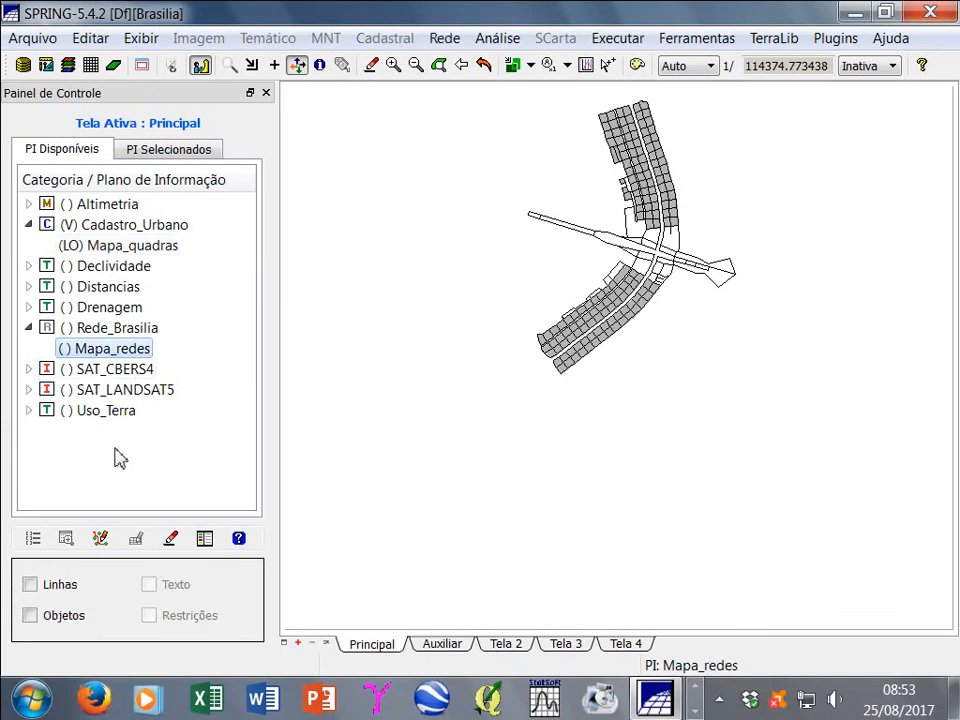
{"action": "left_click", "coordinate": [30, 585]}
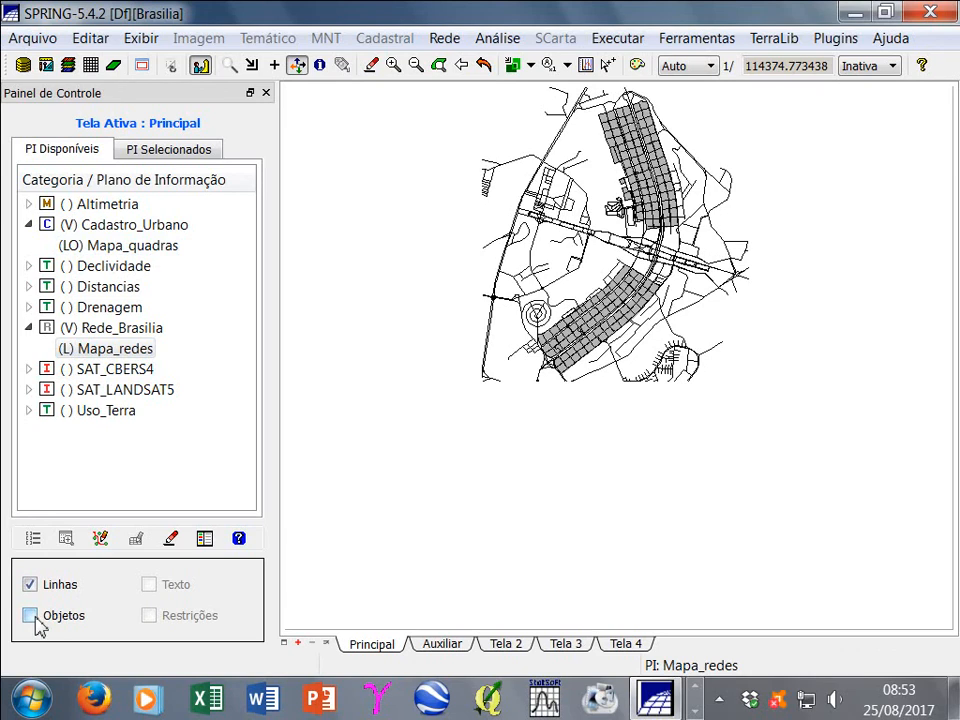
{"action": "left_click", "coordinate": [30, 615]}
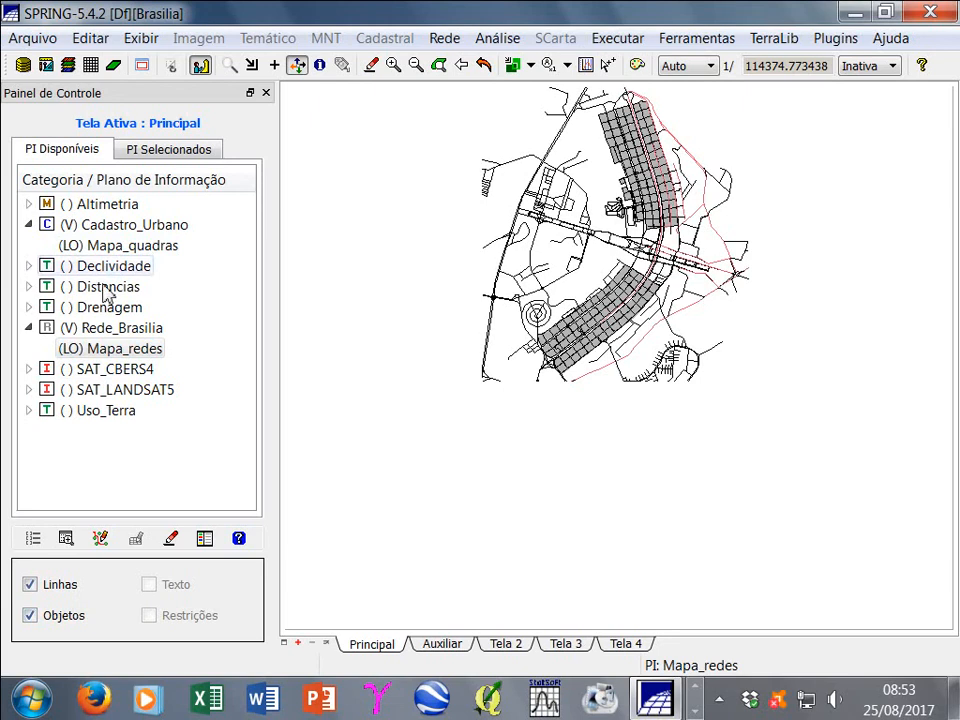
{"action": "double_click", "coordinate": [69, 354]}
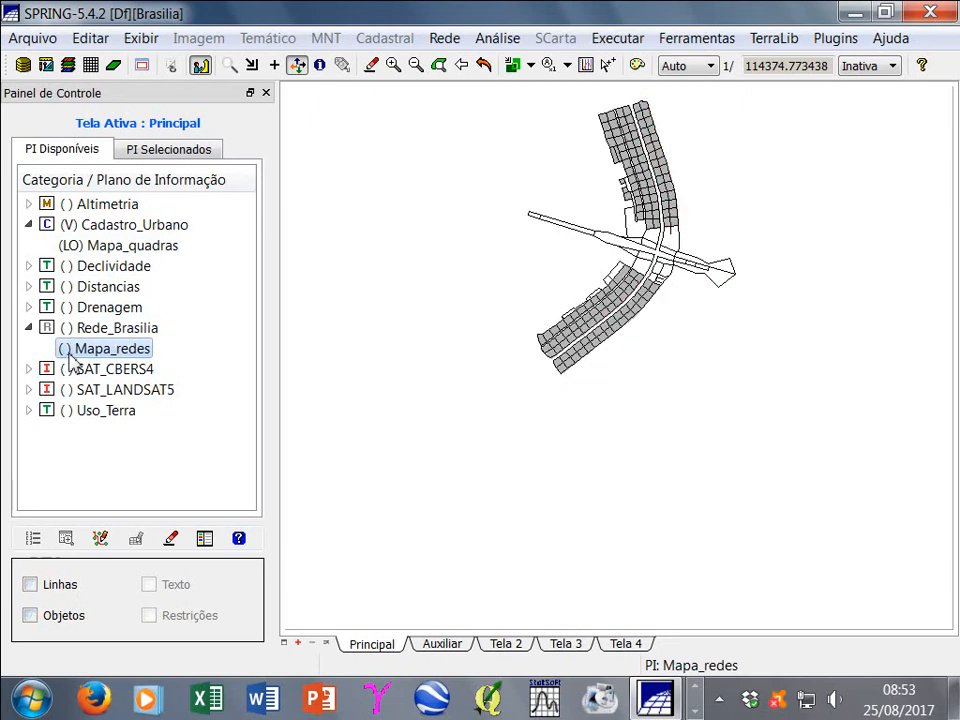
{"action": "left_click", "coordinate": [29, 328]}
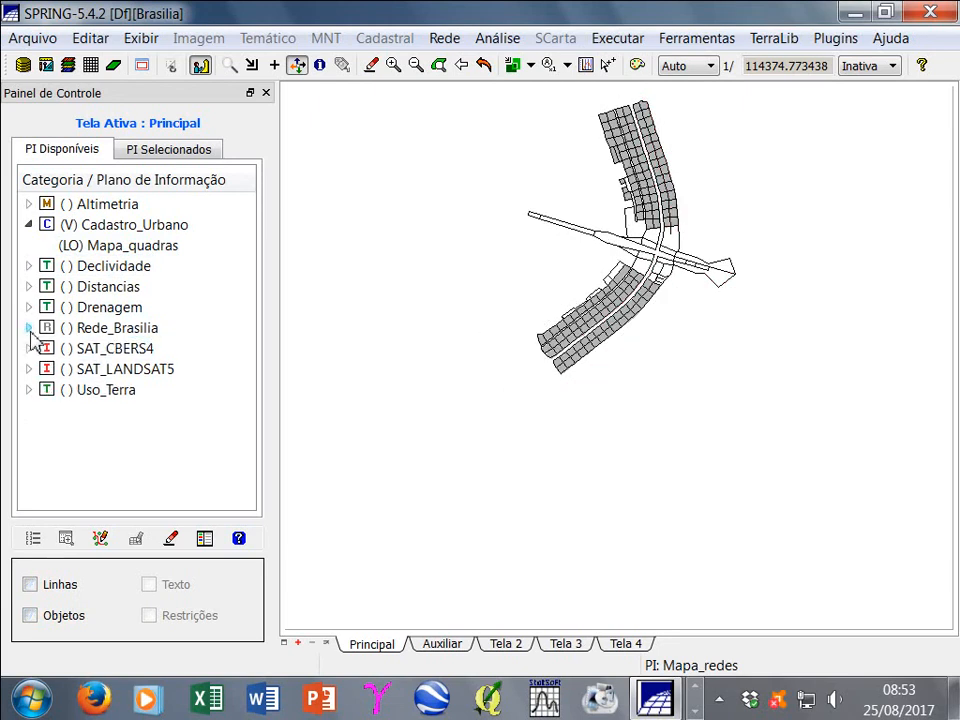
Minimize SPRING, open aula09.pdf in Adobe Reader, and go to the Consulta 1 exercise on page 16
{"action": "left_click", "coordinate": [860, 13]}
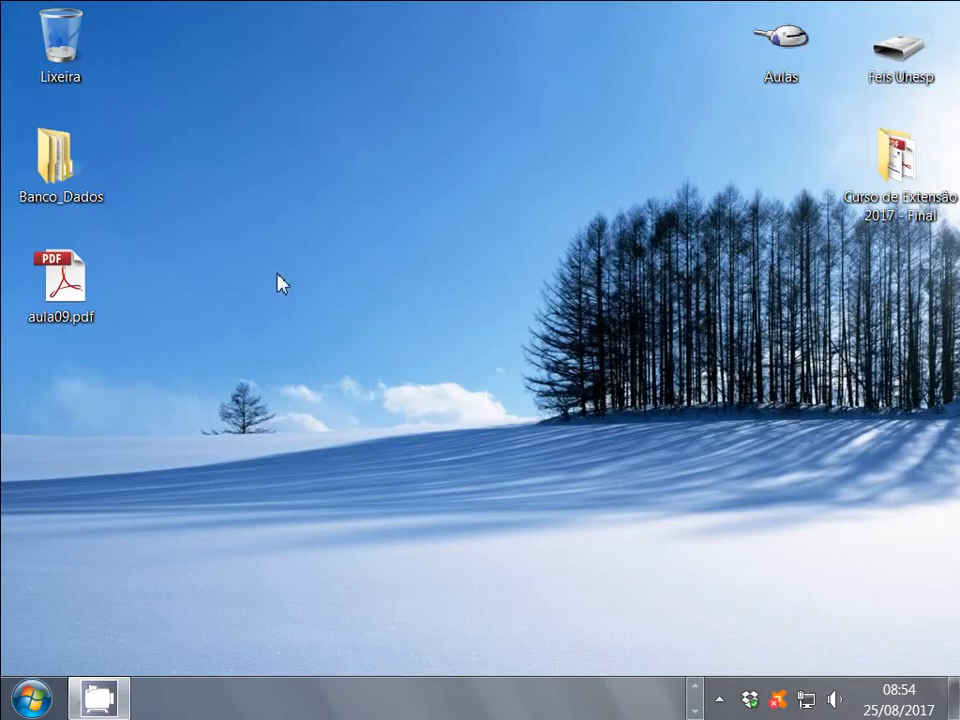
{"action": "double_click", "coordinate": [89, 300]}
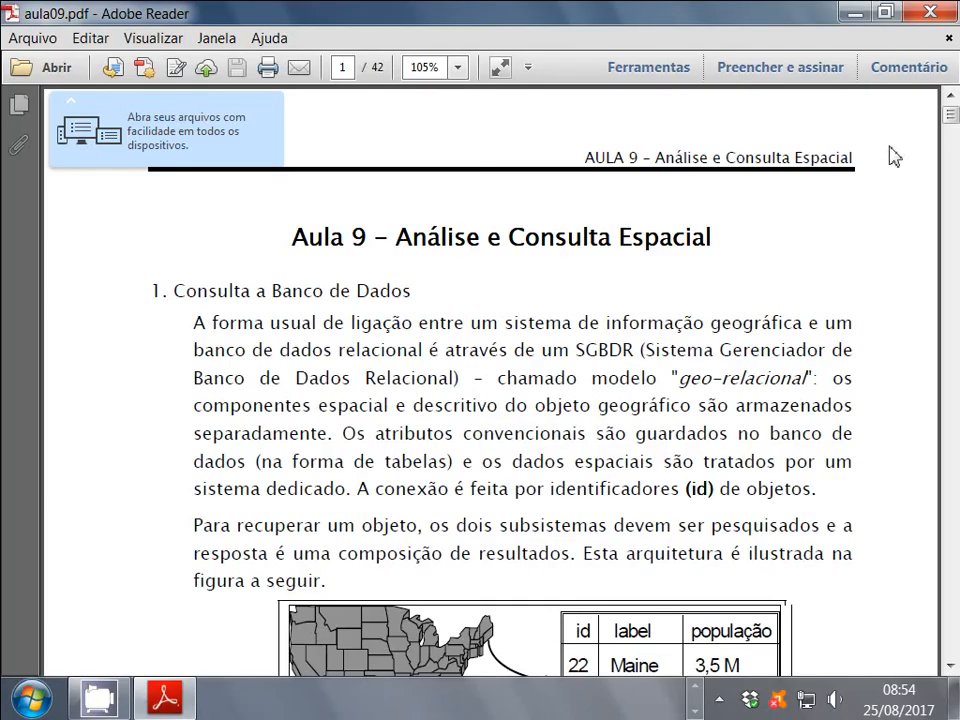
{"action": "left_click_drag", "start_coordinate": [950, 115], "coordinate": [870, 335]}
{"action": "scroll", "coordinate": [870, 335], "scroll_direction": "up", "scroll_amount": 10}
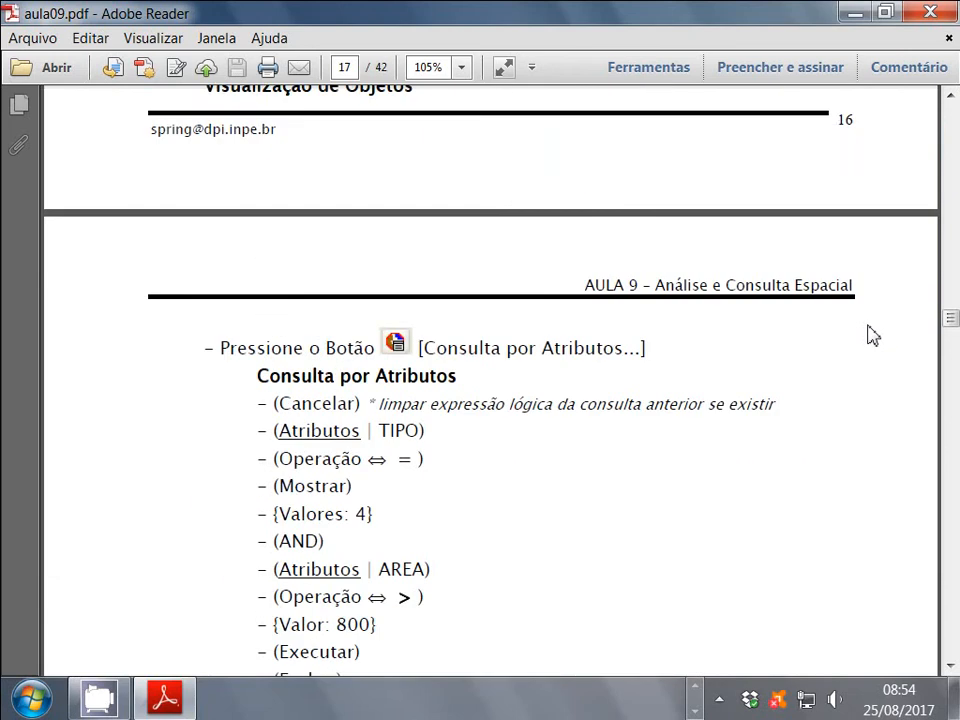
{"action": "scroll", "coordinate": [870, 335], "scroll_direction": "up", "scroll_amount": 12}
{"action": "scroll", "coordinate": [654, 369], "scroll_direction": "down", "scroll_amount": 2}
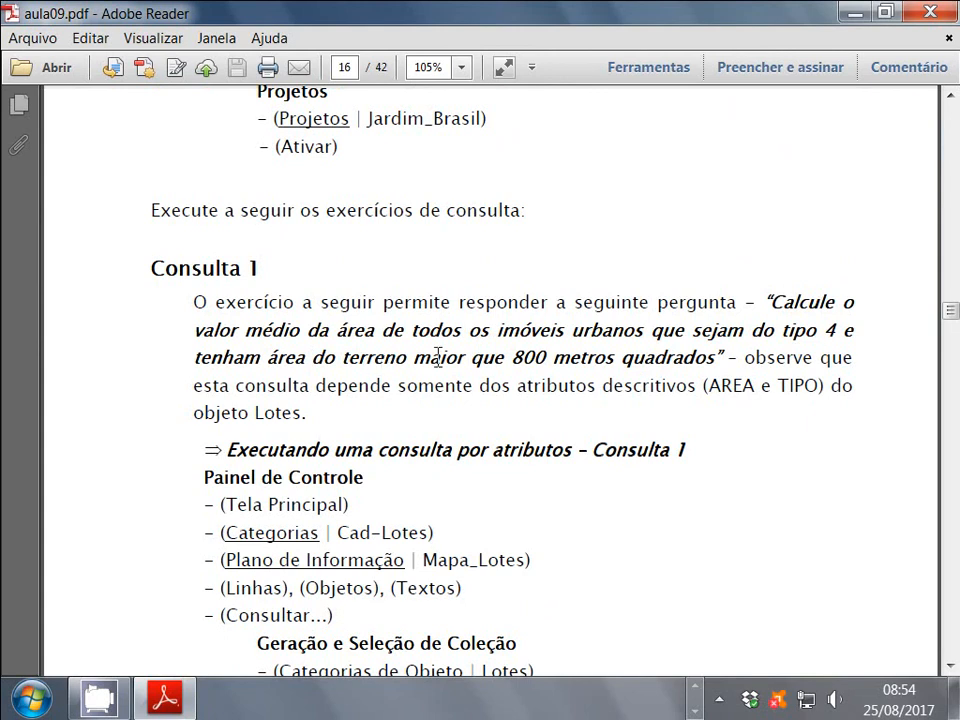
Read through the Consulta 1 instructions on running an attribute query, from Painel de Controle to Consulta por Atributos
{"action": "scroll", "coordinate": [598, 355], "scroll_direction": "down", "scroll_amount": 1}
{"action": "scroll", "coordinate": [598, 355], "scroll_direction": "down", "scroll_amount": 4}
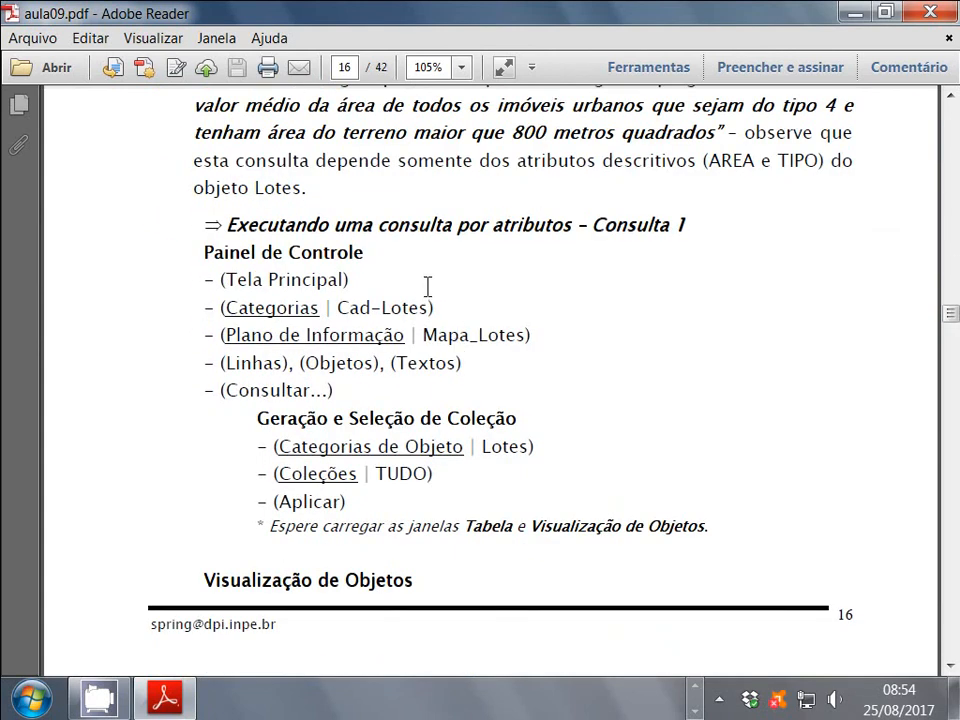
{"action": "scroll", "coordinate": [427, 287], "scroll_direction": "down", "scroll_amount": 2}
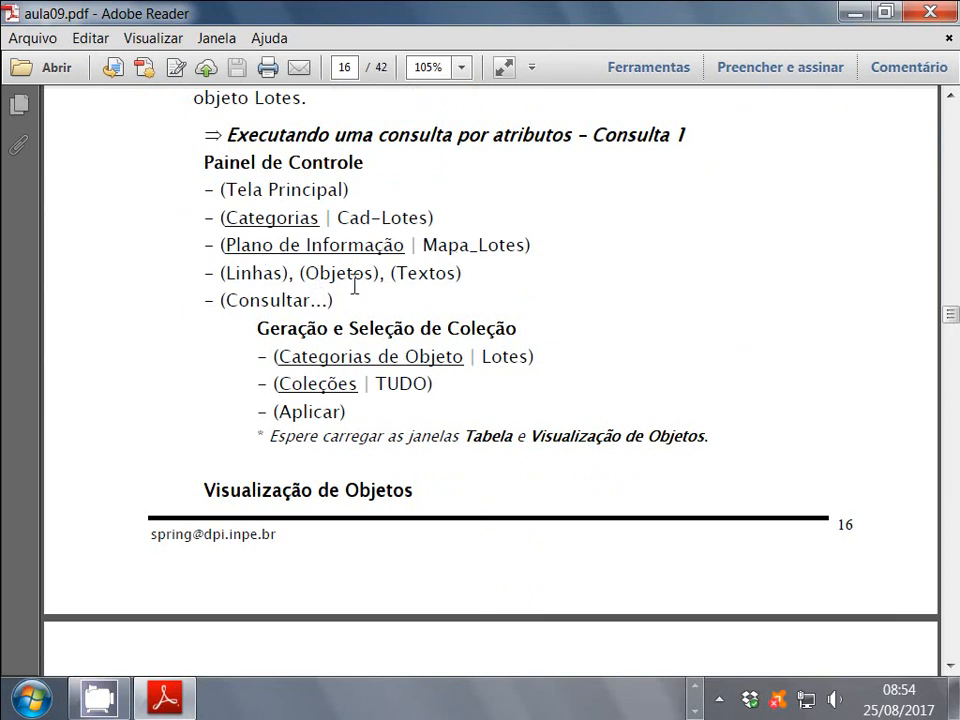
{"action": "scroll", "coordinate": [354, 285], "scroll_direction": "down", "scroll_amount": 2}
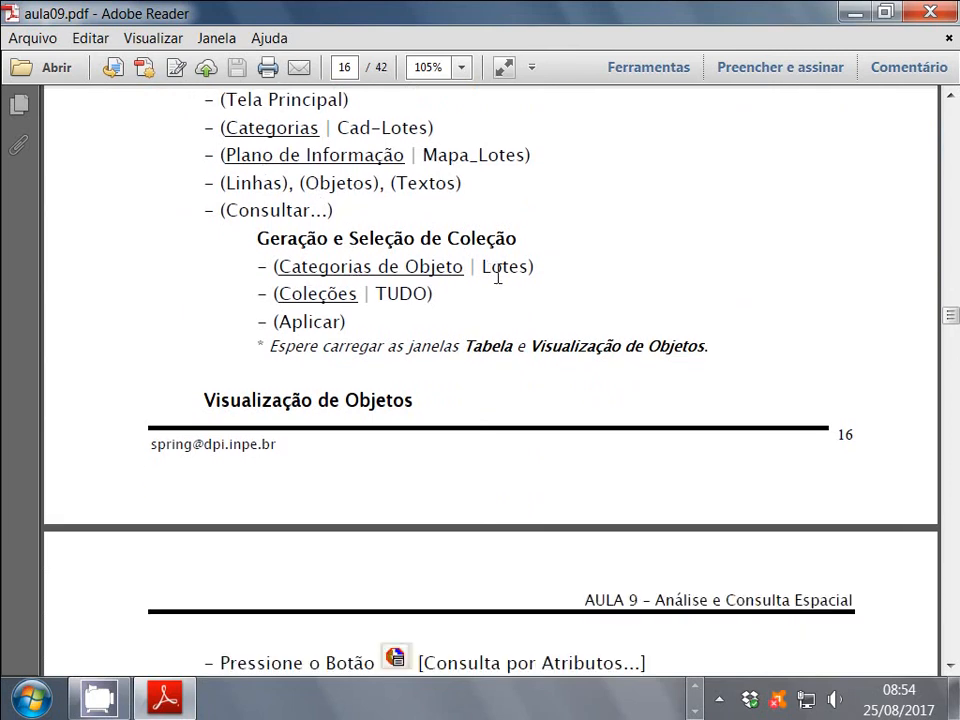
{"action": "scroll", "coordinate": [498, 276], "scroll_direction": "down", "scroll_amount": 2}
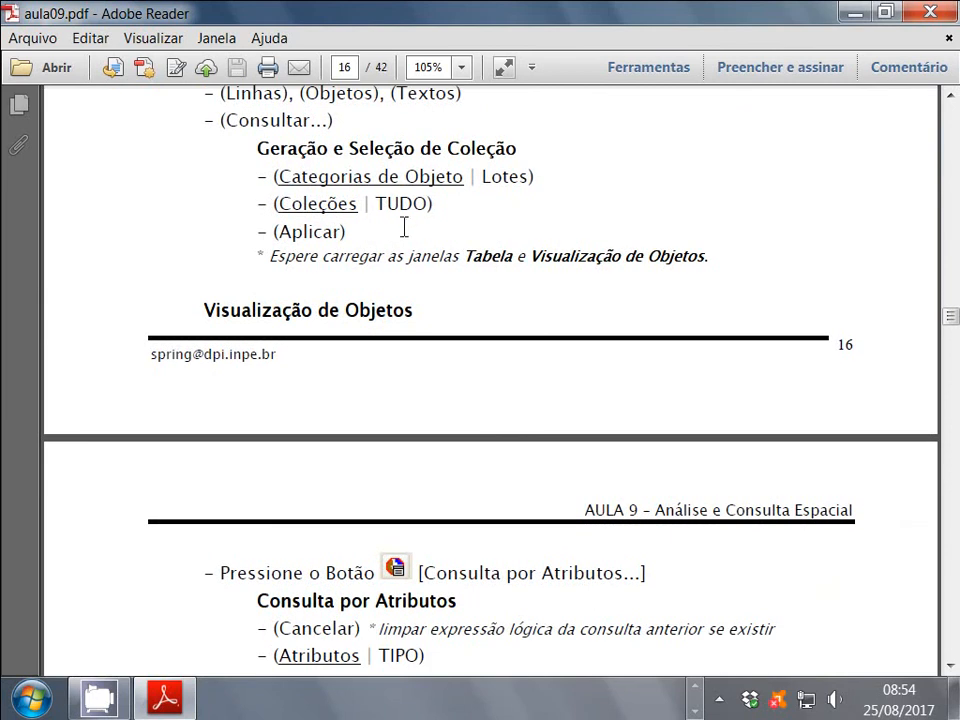
{"action": "scroll", "coordinate": [443, 212], "scroll_direction": "down", "scroll_amount": 2}
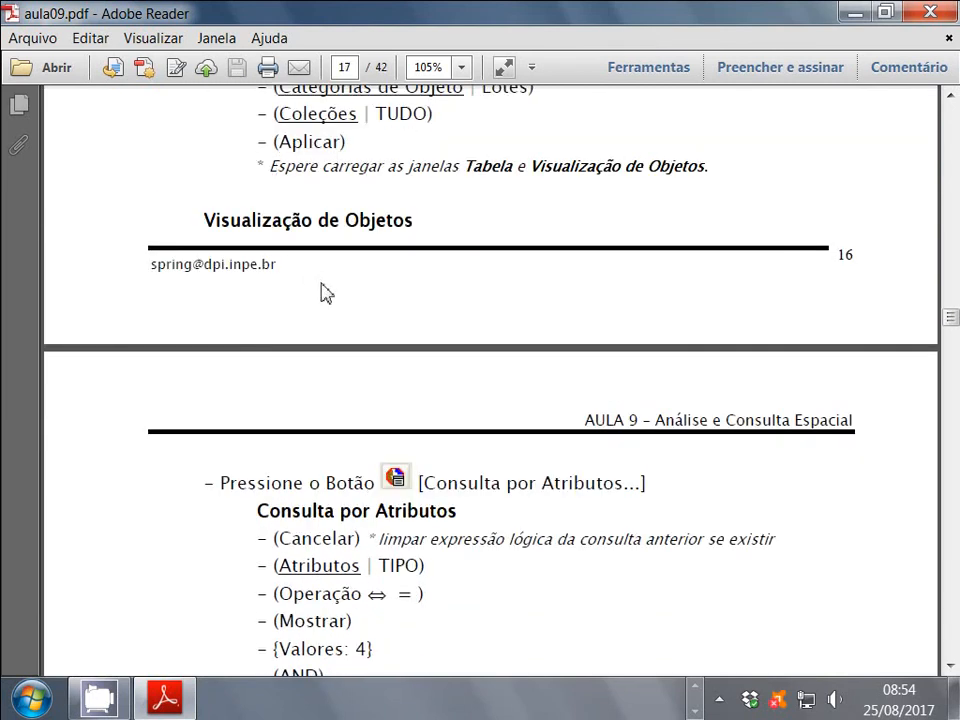
Switch back to SPRING, display the lines and objects of Mapa_redes, and apply the TUDO collection of Vias
{"action": "left_click", "coordinate": [182, 708]}
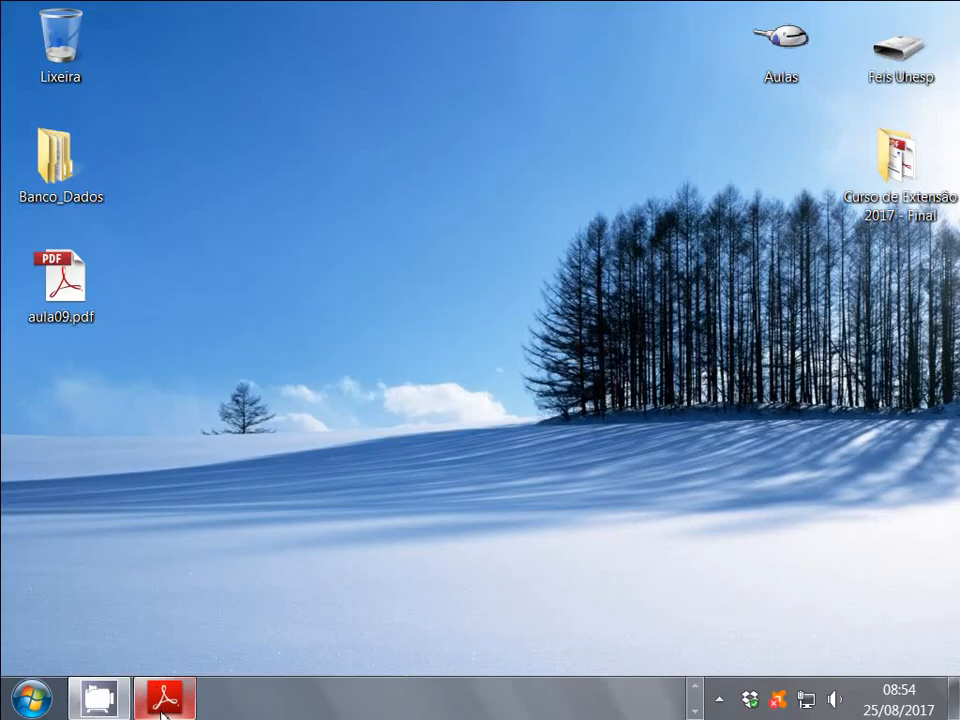
{"action": "left_click", "coordinate": [693, 687]}
{"action": "left_click", "coordinate": [656, 700]}
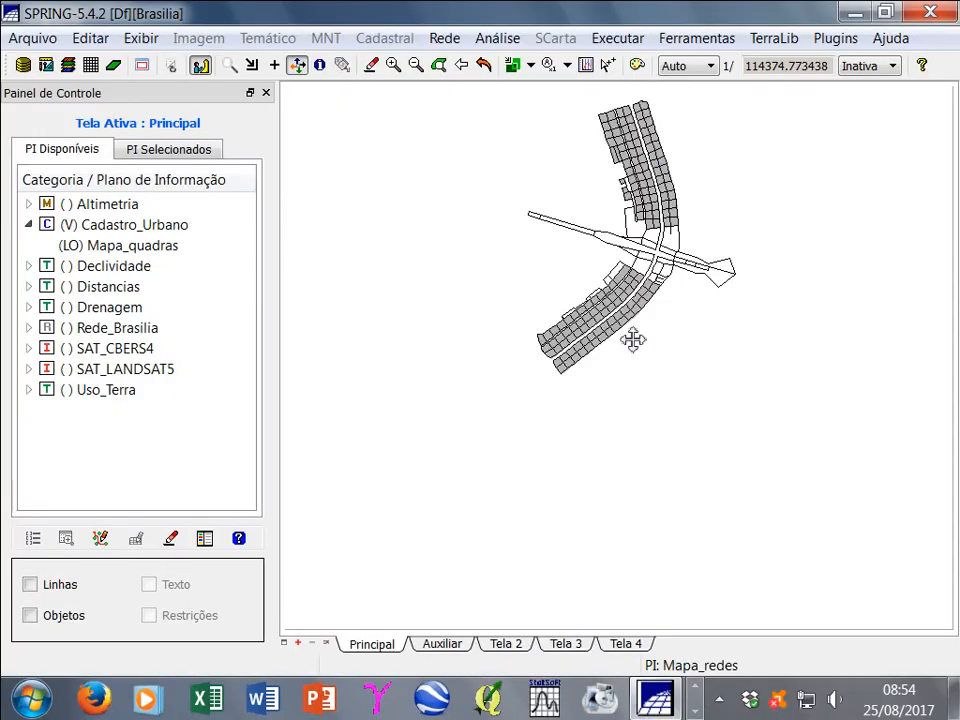
{"action": "left_click", "coordinate": [30, 584]}
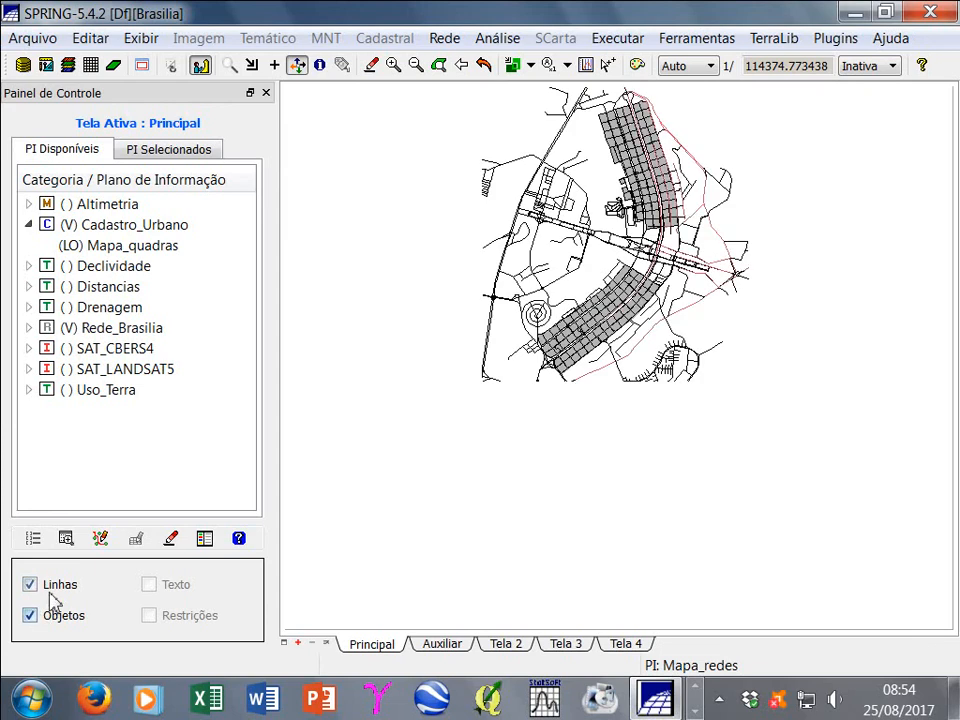
{"action": "left_click", "coordinate": [66, 538]}
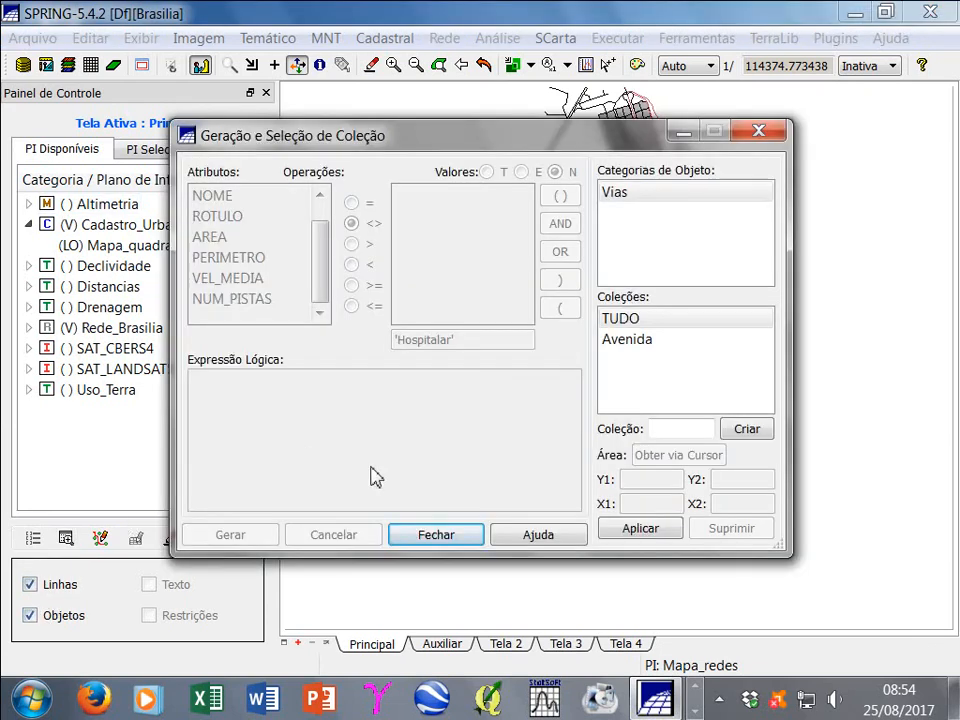
{"action": "left_click", "coordinate": [632, 530]}
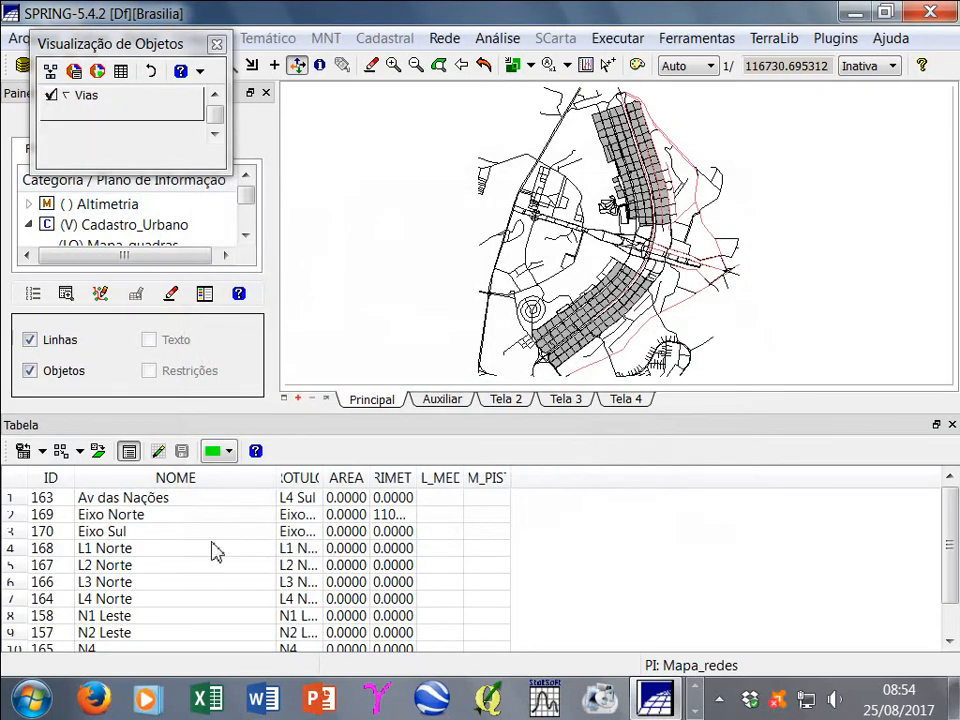
Switch to aula09.pdf in Adobe Reader and examine the Consulta por Atributos instructions on page 17, highlighting the (AND) line
{"action": "left_click", "coordinate": [693, 690]}
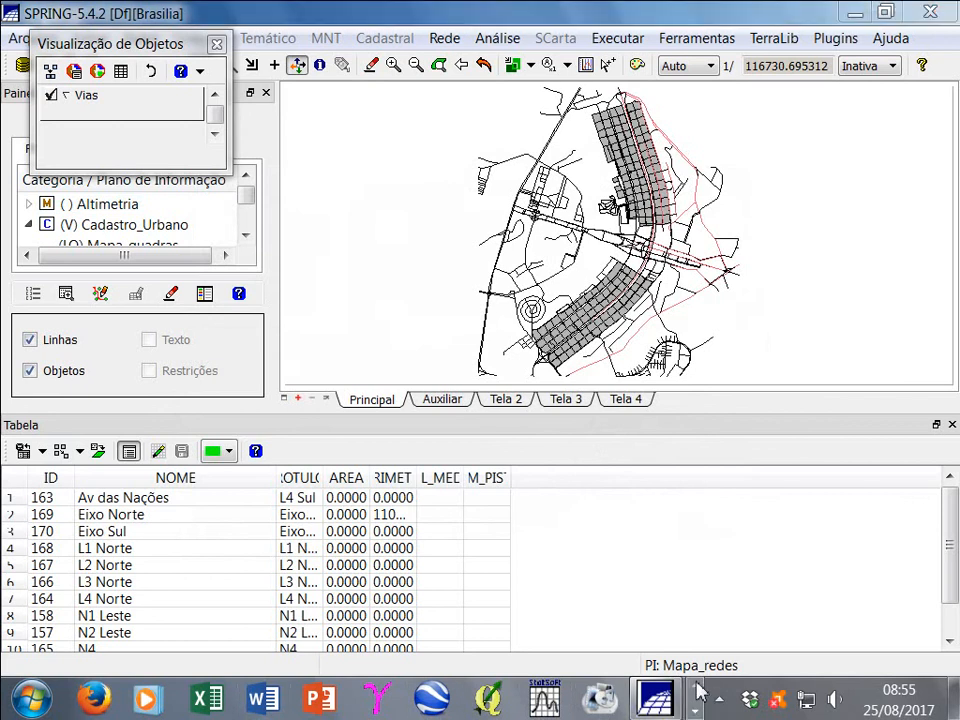
{"action": "left_click", "coordinate": [692, 709]}
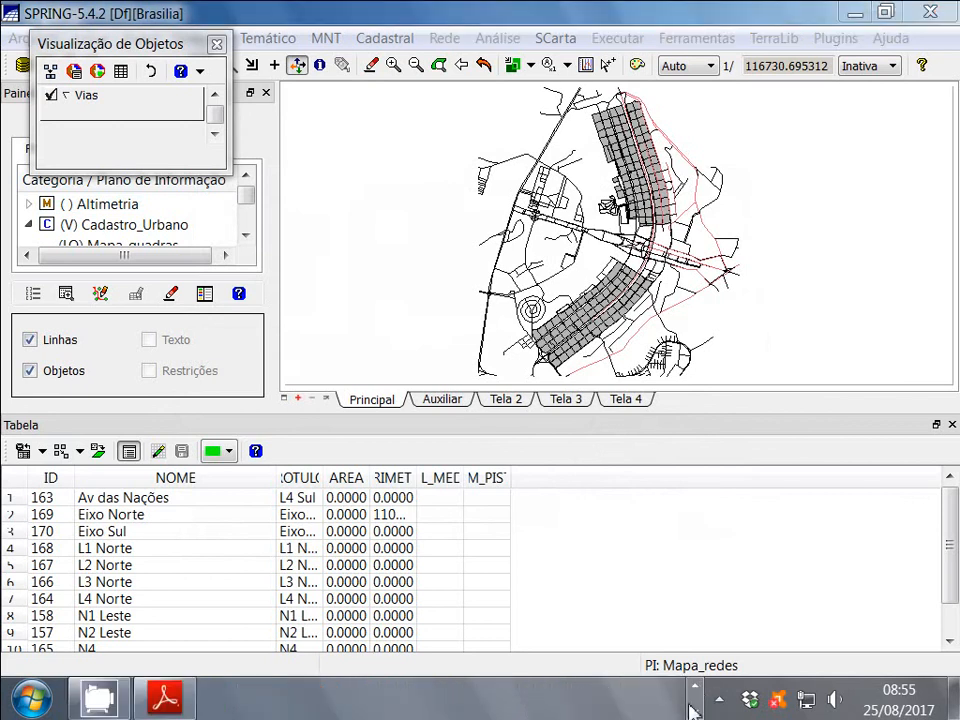
{"action": "left_click", "coordinate": [165, 697]}
{"action": "scroll", "coordinate": [312, 433], "scroll_direction": "down", "scroll_amount": 3}
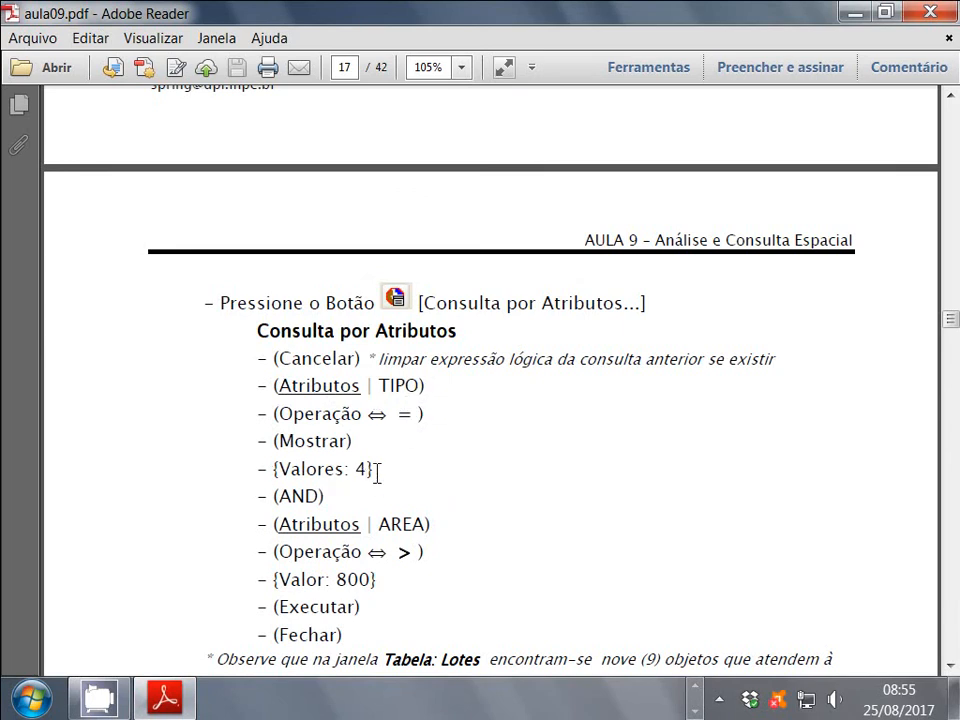
{"action": "left_click_drag", "start_coordinate": [277, 503], "coordinate": [327, 500]}
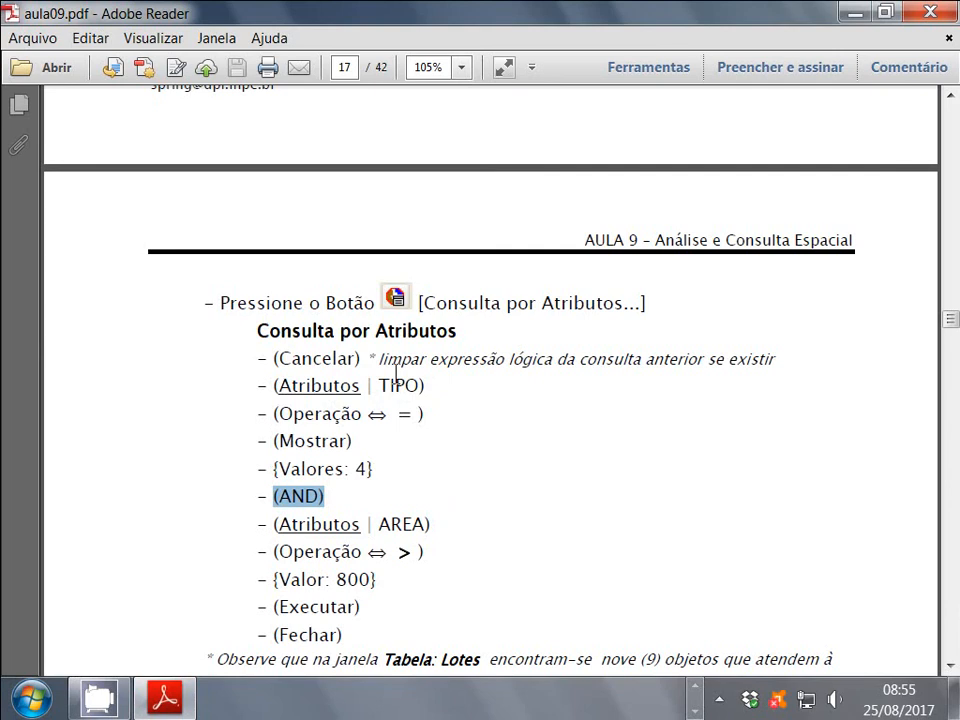
Read through the rest of Consulta 1 and the Consulta 2 instructions up to page 19, and close Adobe Reader
{"action": "scroll", "coordinate": [345, 505], "scroll_direction": "down", "scroll_amount": 1}
{"action": "scroll", "coordinate": [344, 543], "scroll_direction": "down", "scroll_amount": 20}
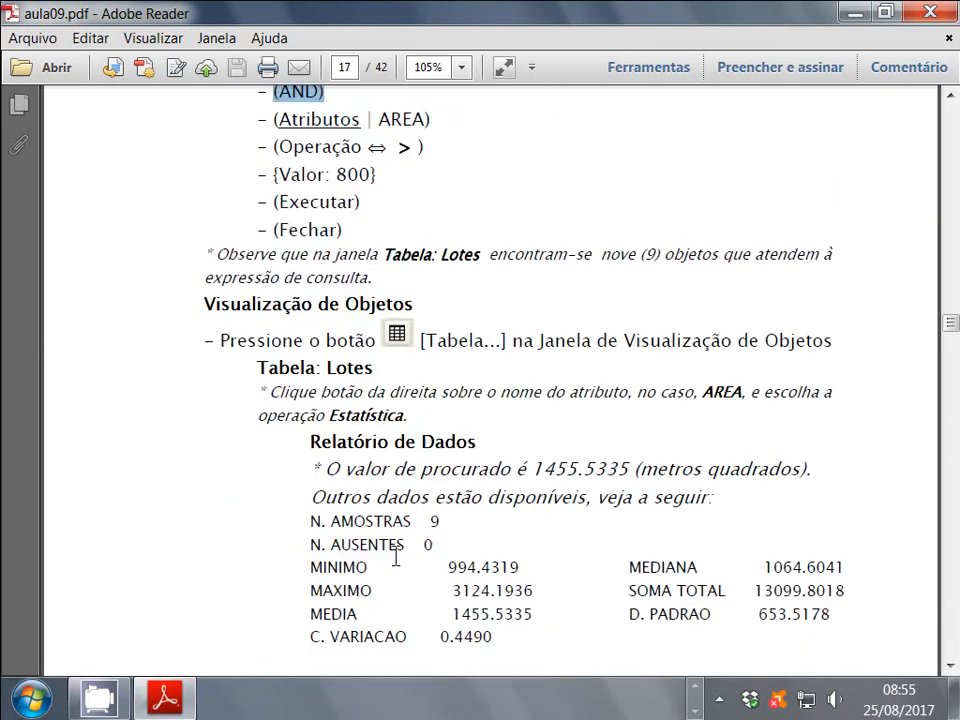
{"action": "scroll", "coordinate": [455, 340], "scroll_direction": "down", "scroll_amount": 3}
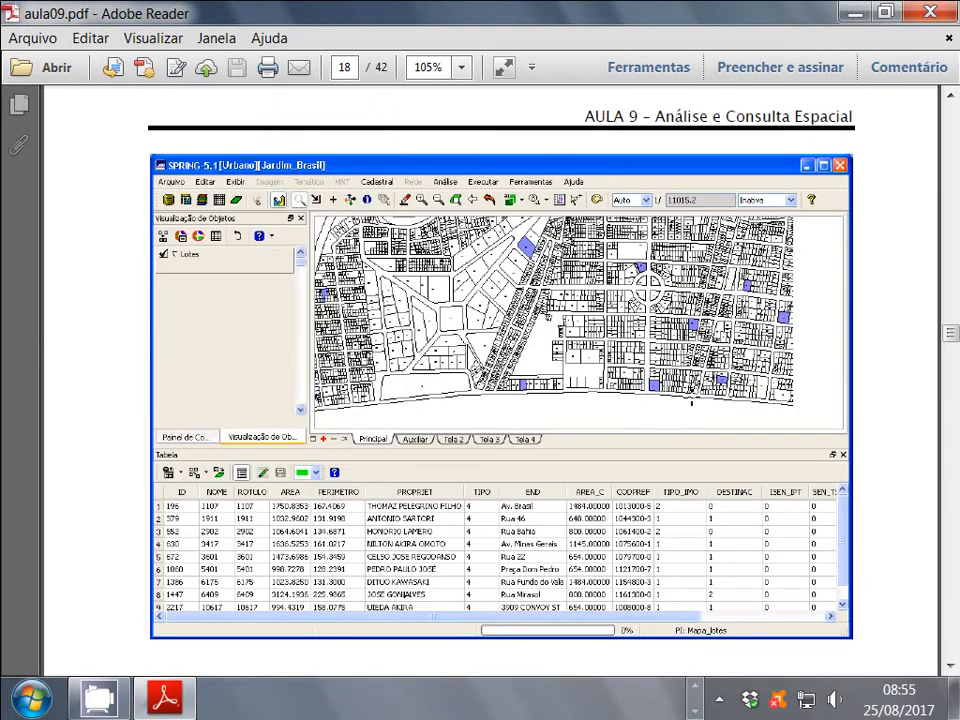
{"action": "scroll", "coordinate": [455, 340], "scroll_direction": "down", "scroll_amount": 2}
{"action": "scroll", "coordinate": [455, 340], "scroll_direction": "down", "scroll_amount": 6}
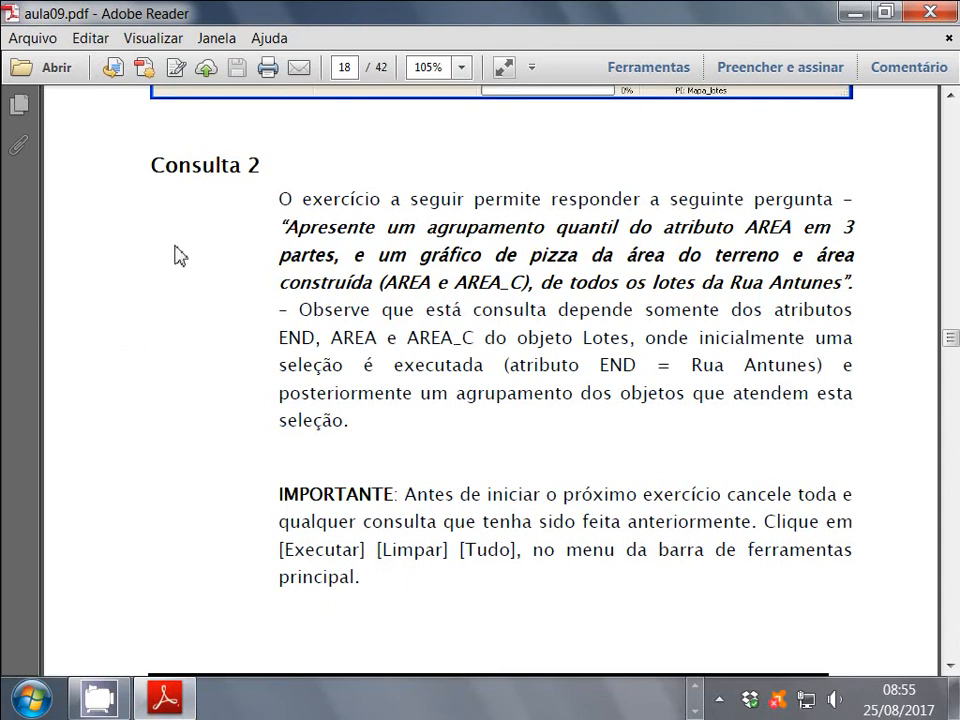
{"action": "scroll", "coordinate": [183, 285], "scroll_direction": "down", "scroll_amount": 15}
{"action": "scroll", "coordinate": [183, 285], "scroll_direction": "down", "scroll_amount": 9}
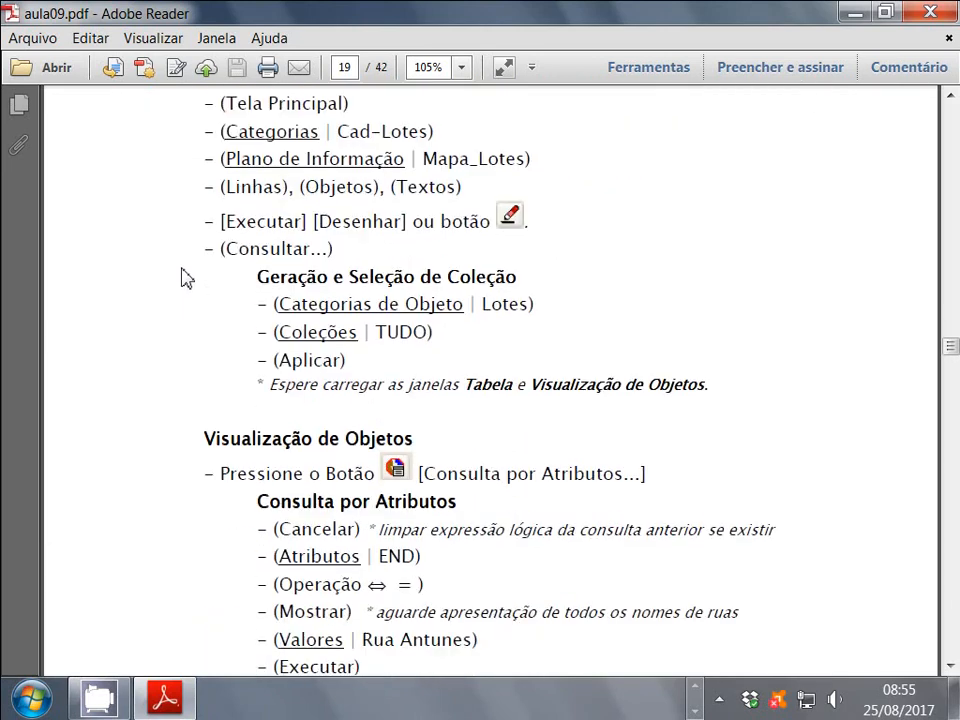
{"action": "scroll", "coordinate": [181, 277], "scroll_direction": "up", "scroll_amount": 20}
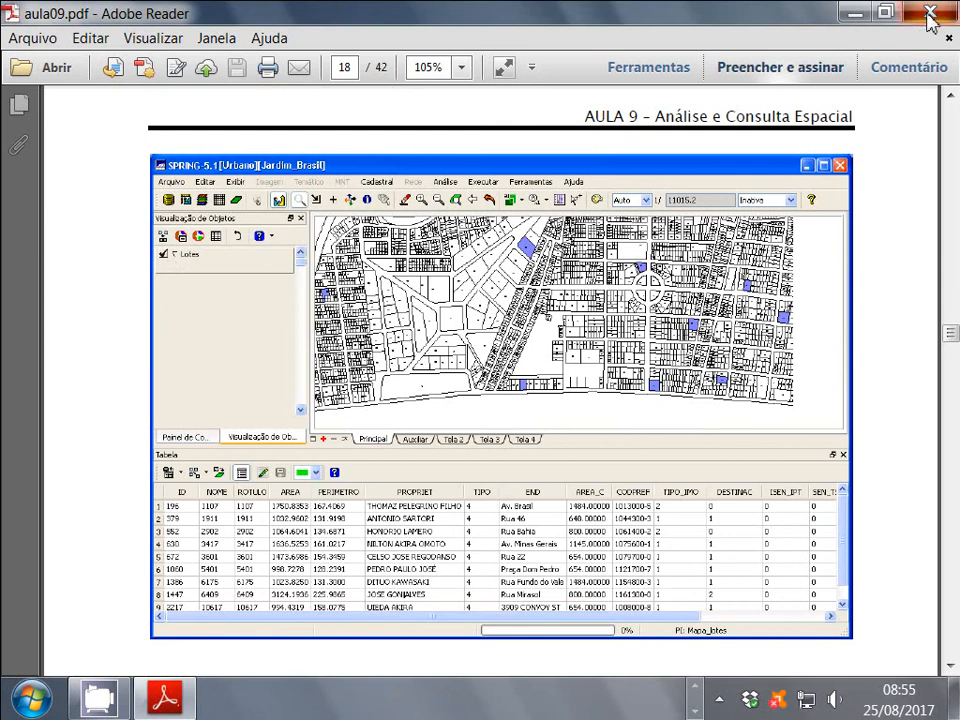
{"action": "left_click", "coordinate": [930, 14]}
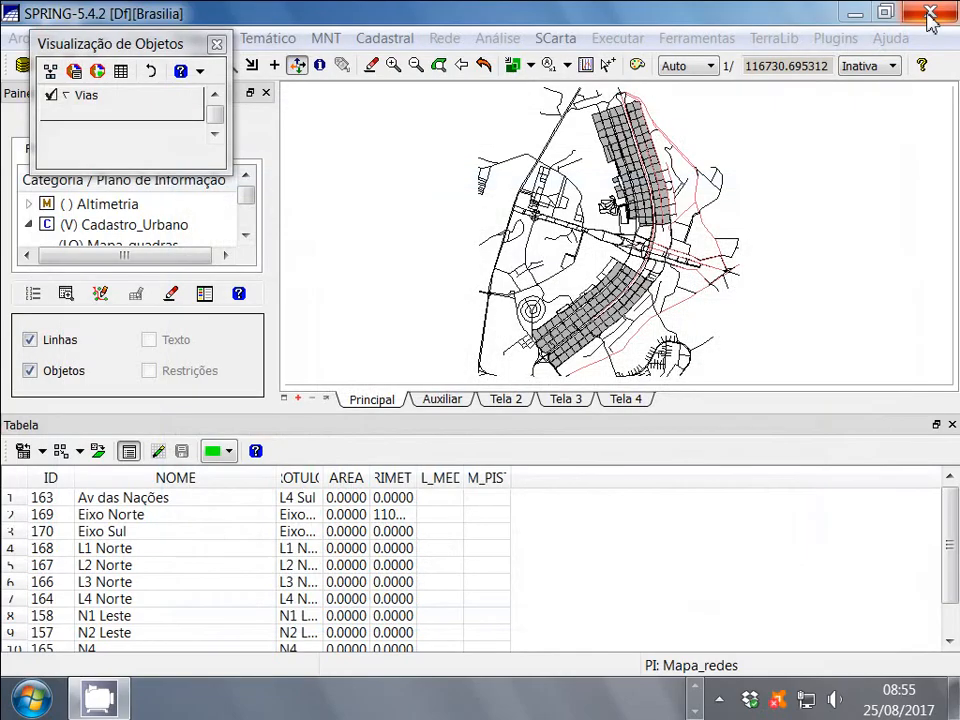
Close the object view of Vias and reset the map zoom so the whole network fills the Principal screen
{"action": "left_click", "coordinate": [216, 45]}
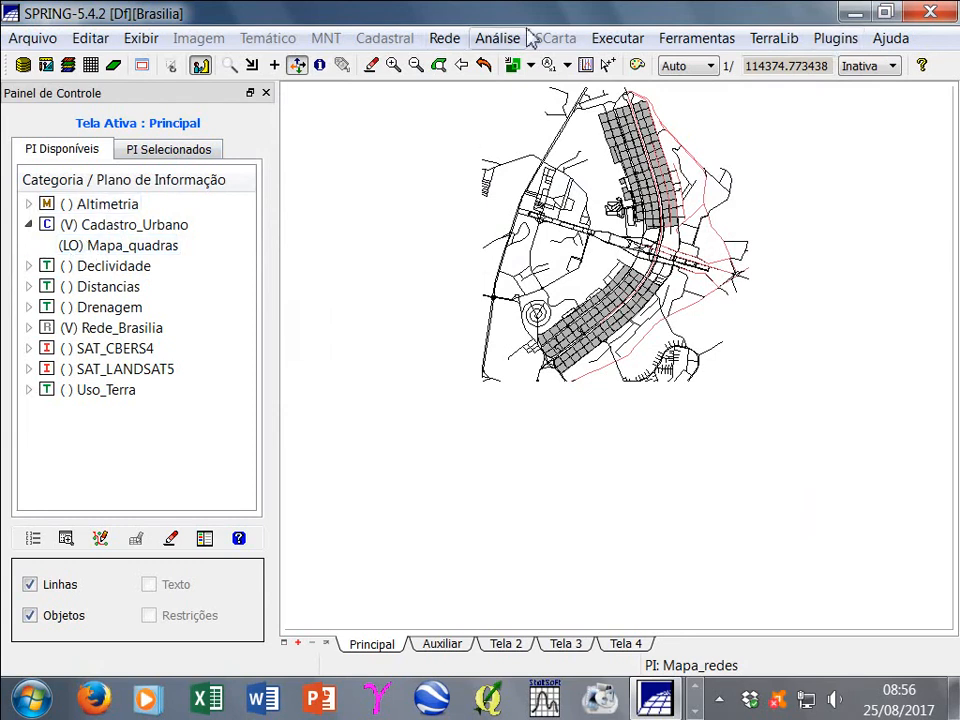
{"action": "left_click", "coordinate": [484, 65]}
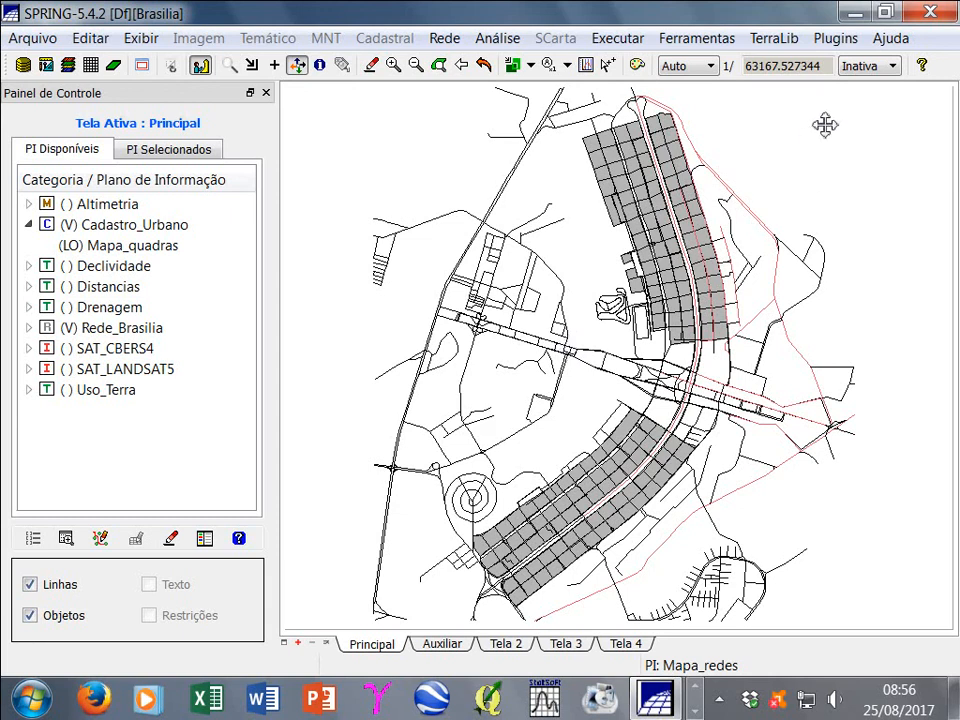
Request to exit SPRING and show the hidden notification-area icons
{"action": "left_click", "coordinate": [931, 14]}
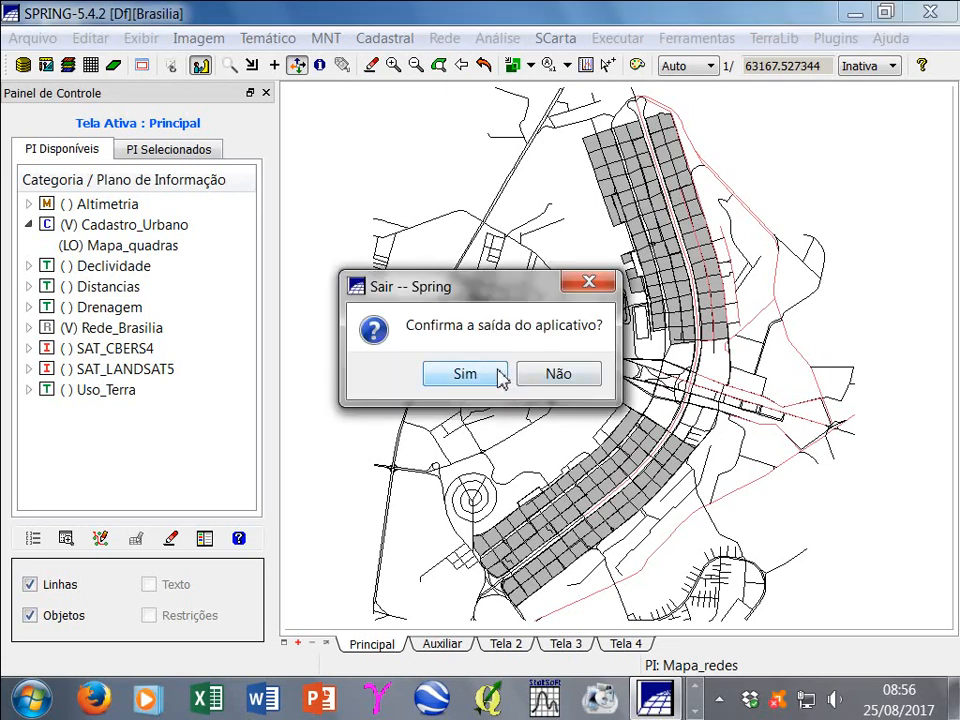
{"action": "left_click", "coordinate": [697, 712]}
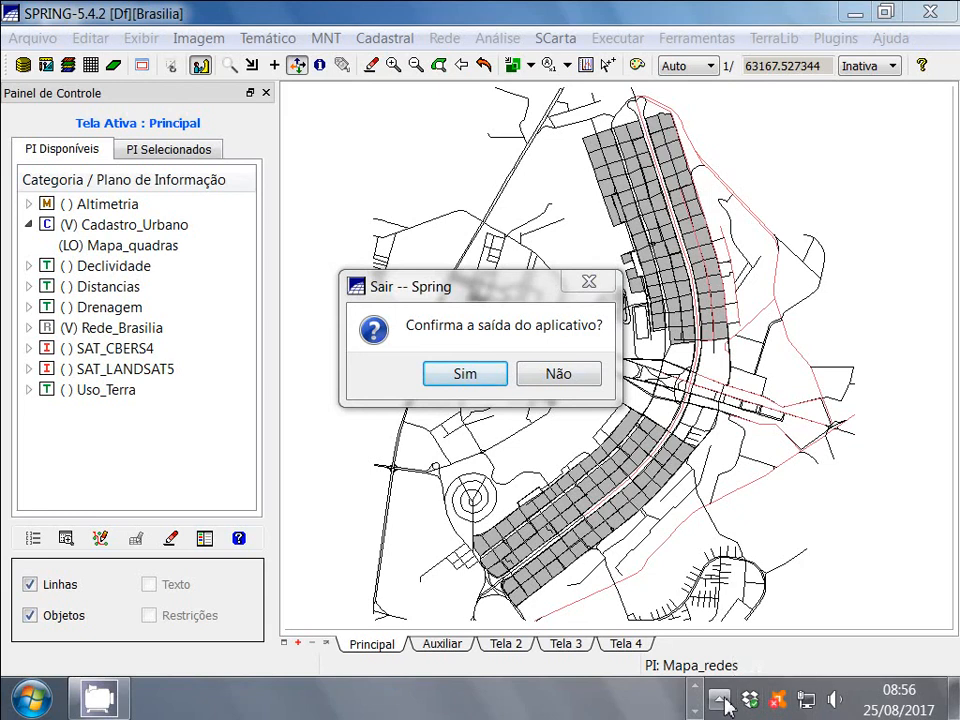
{"action": "left_click", "coordinate": [719, 699]}
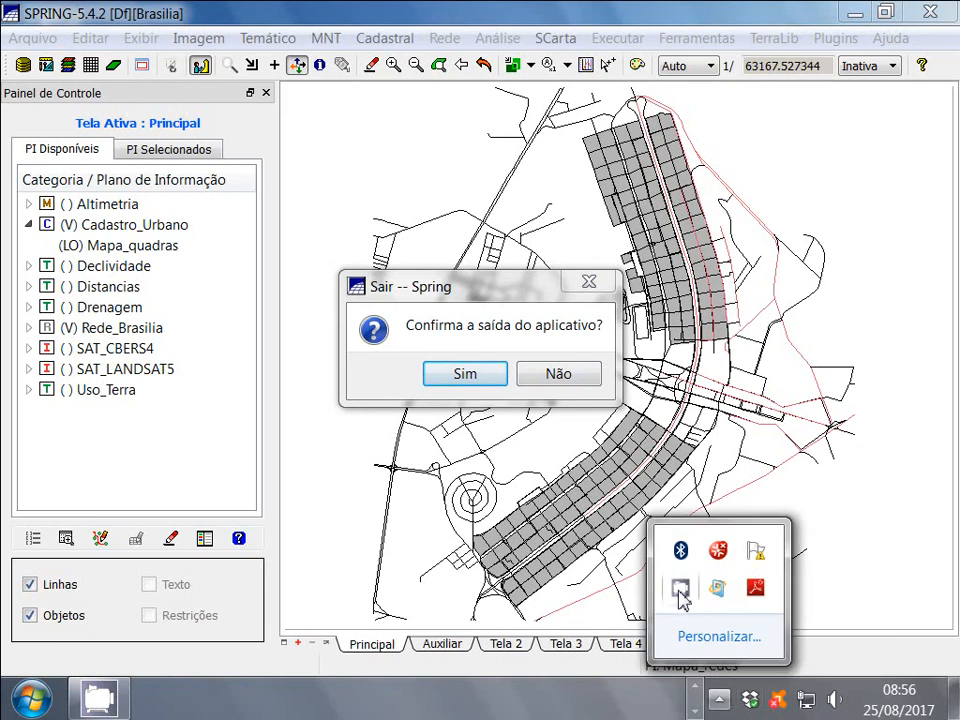